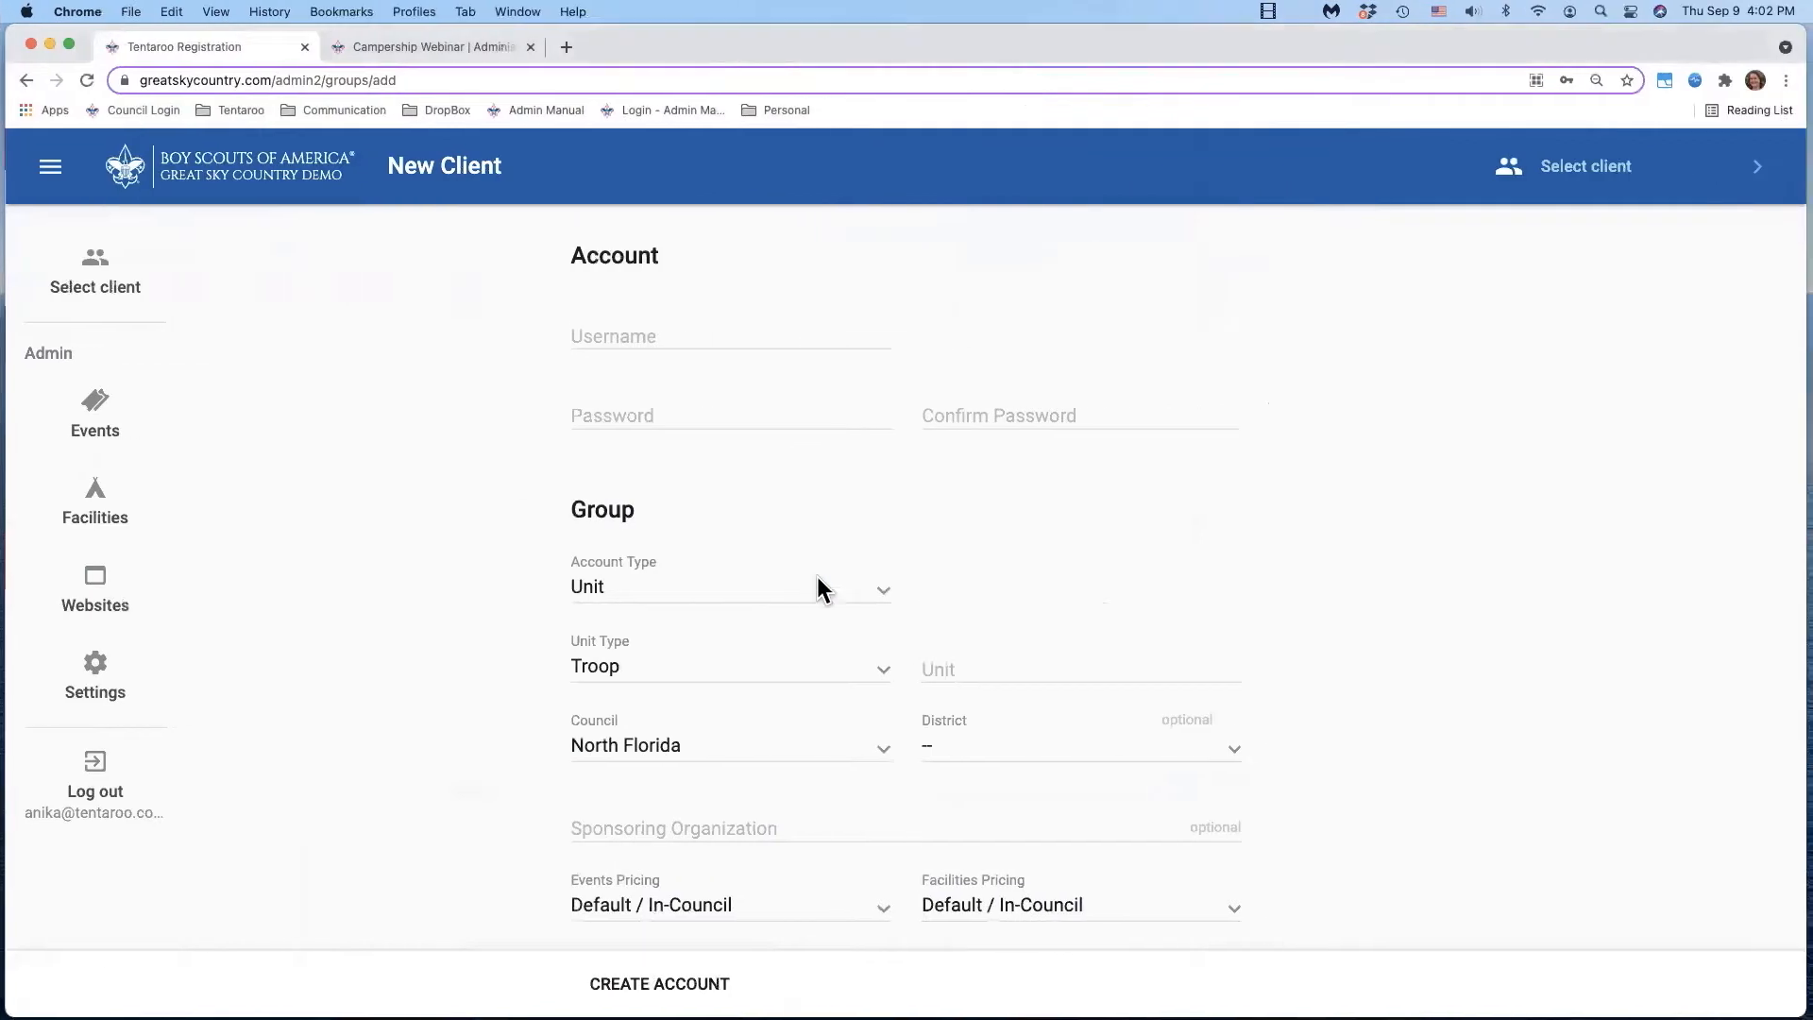
- Open the class list of the 2022 Week 9 event under Scouts BSA Summer Camp
click(242, 415)
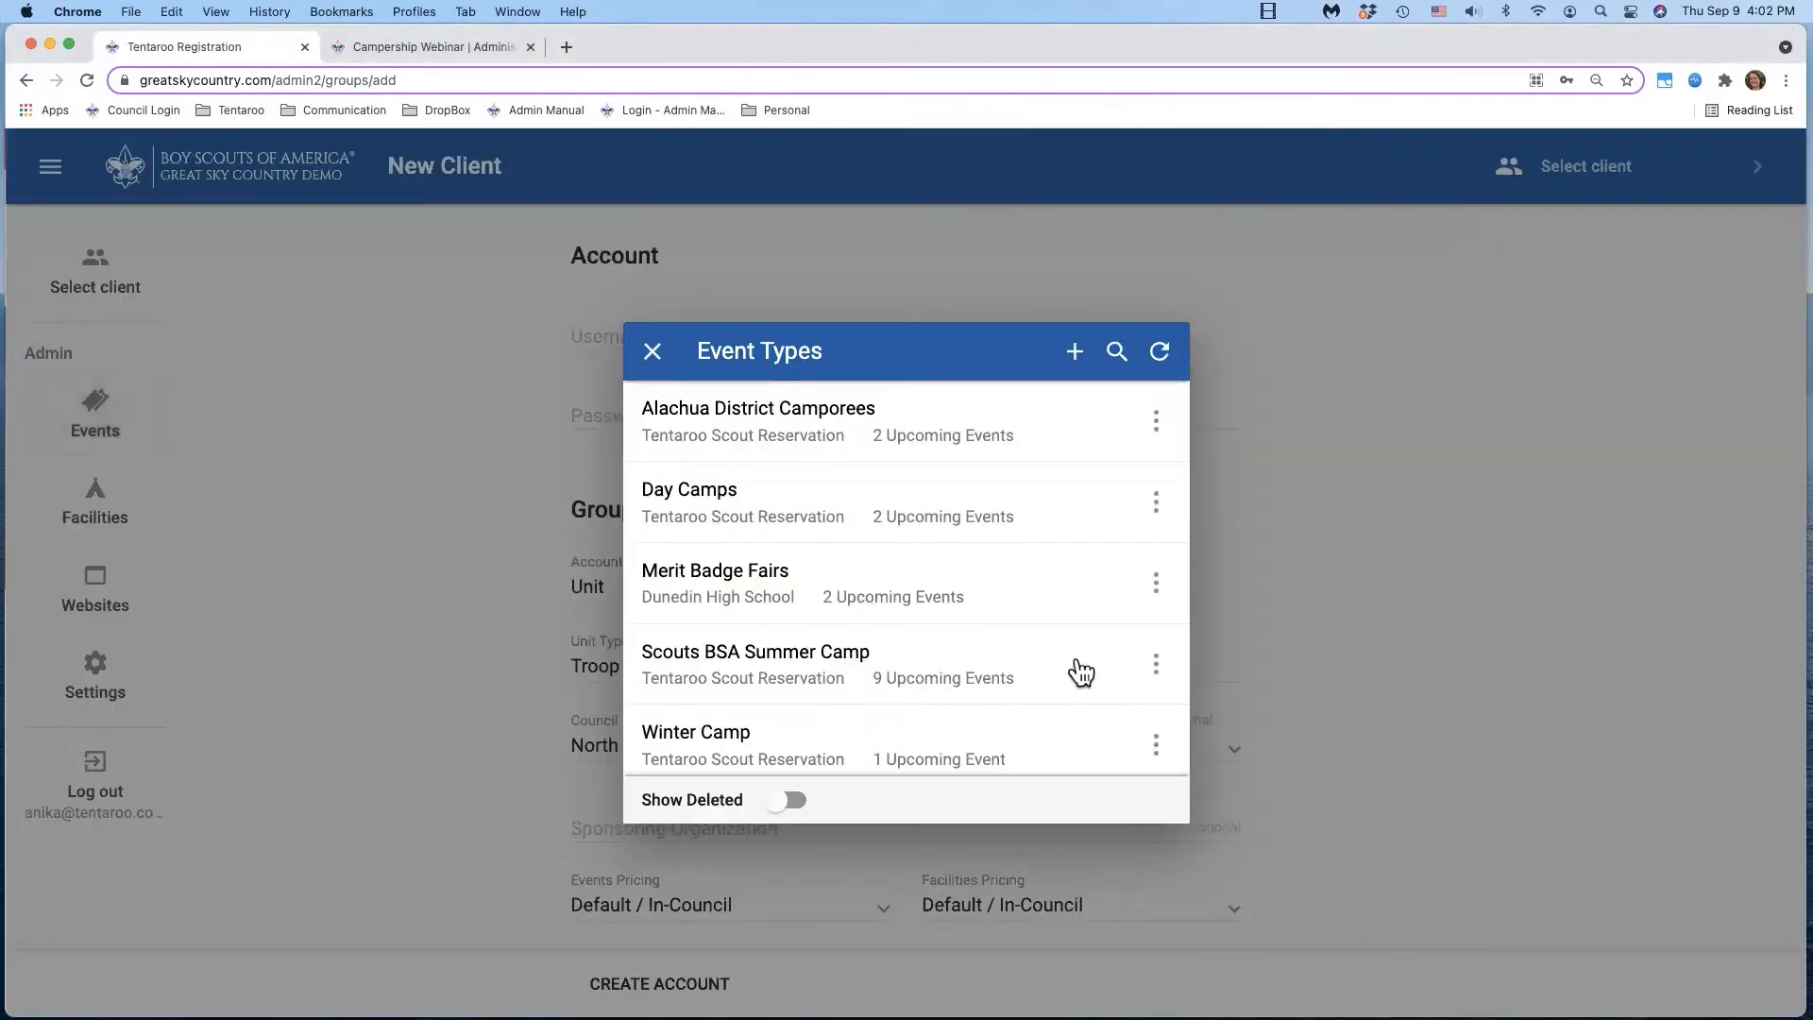
click(843, 663)
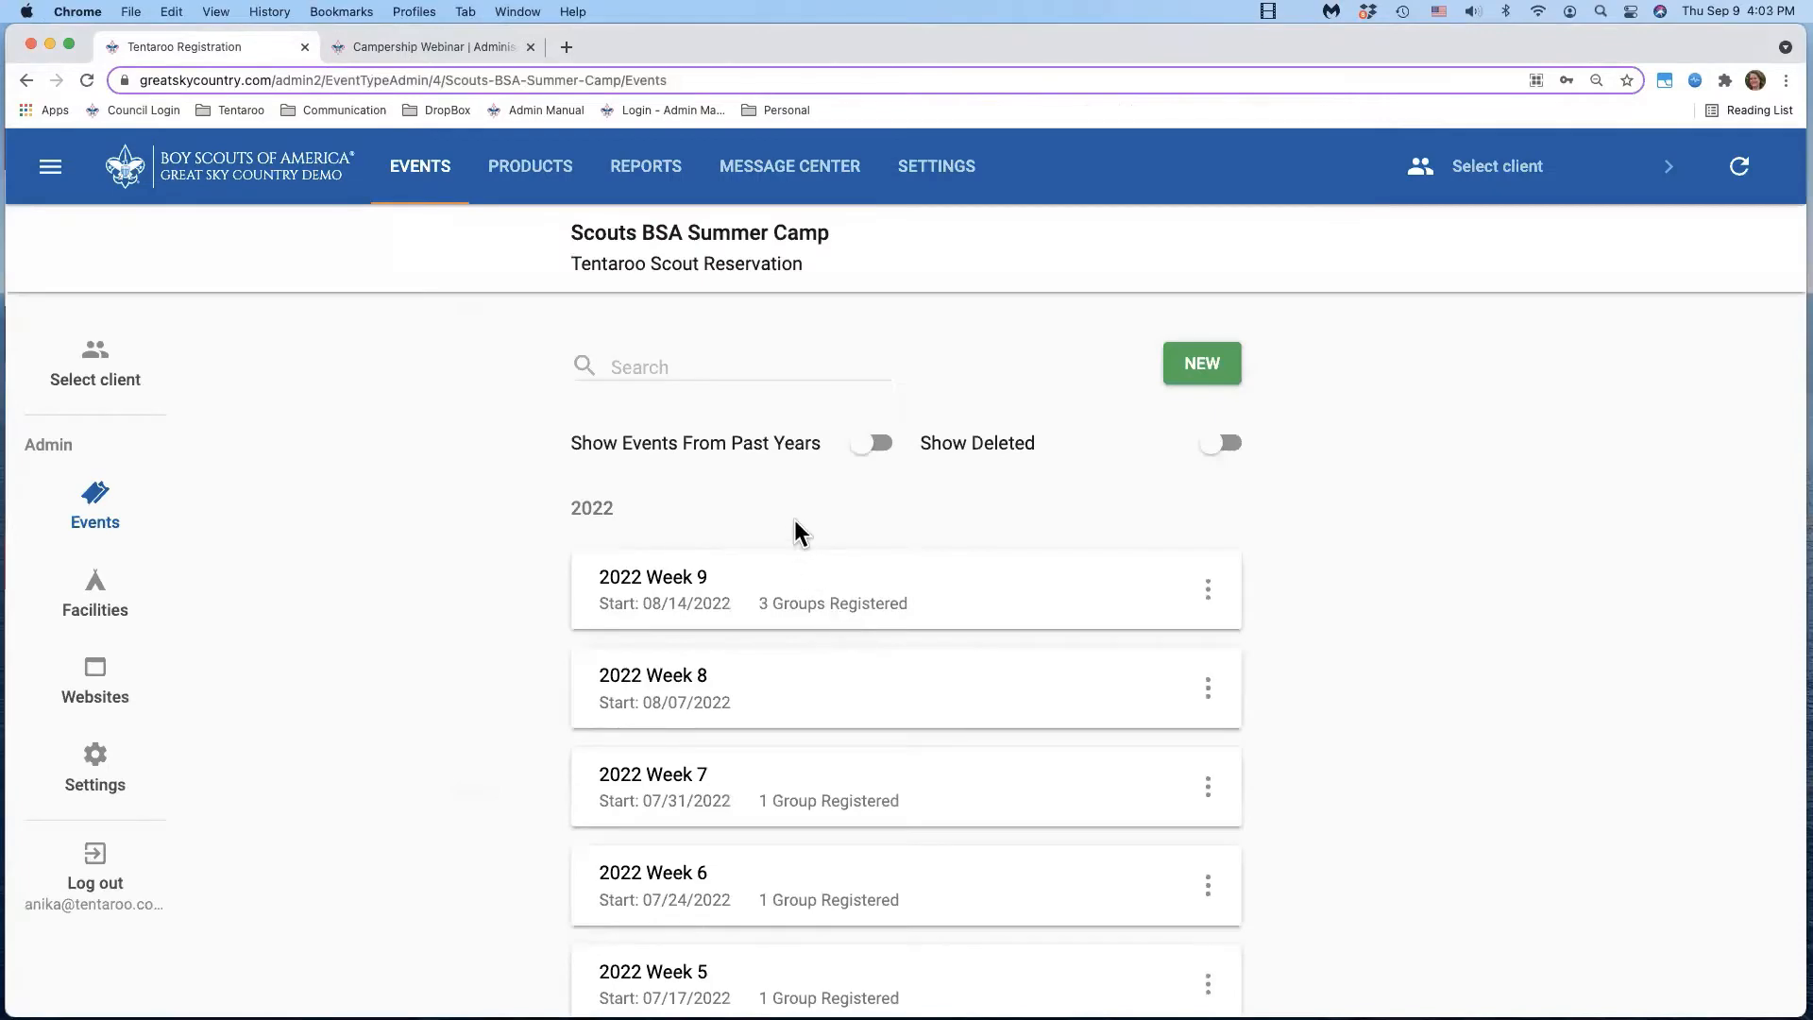
click(825, 604)
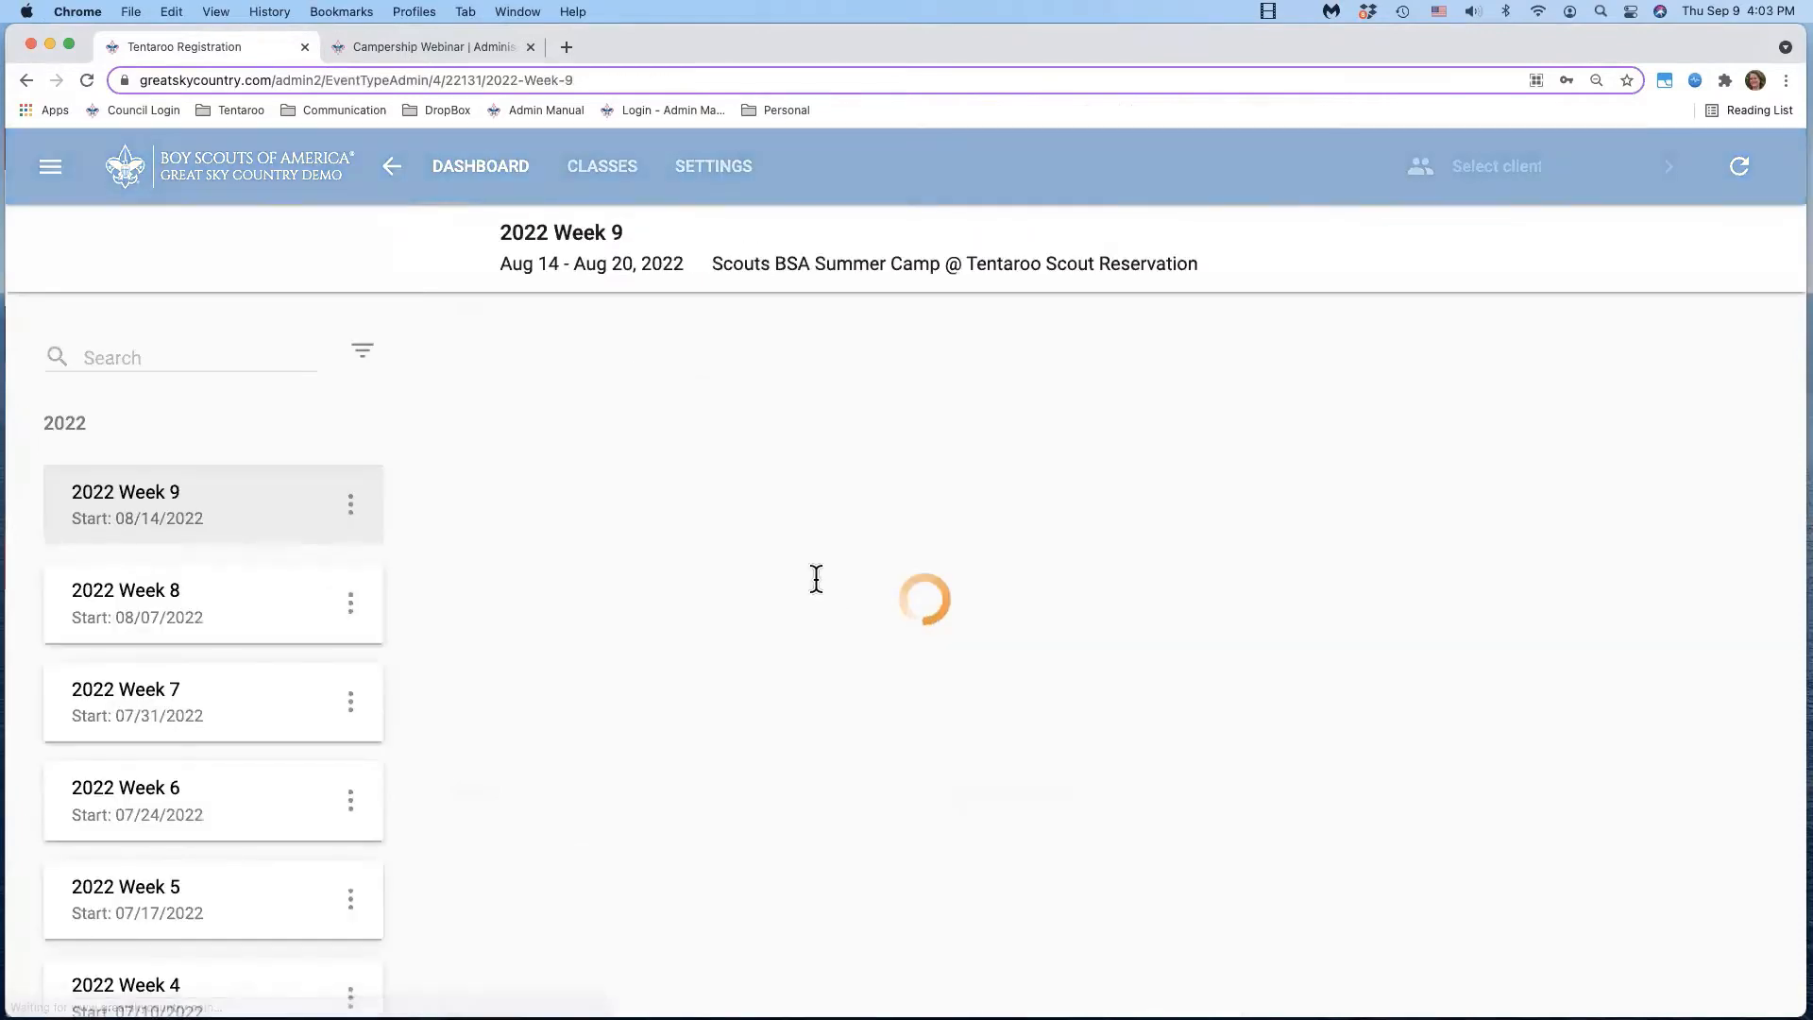
click(599, 170)
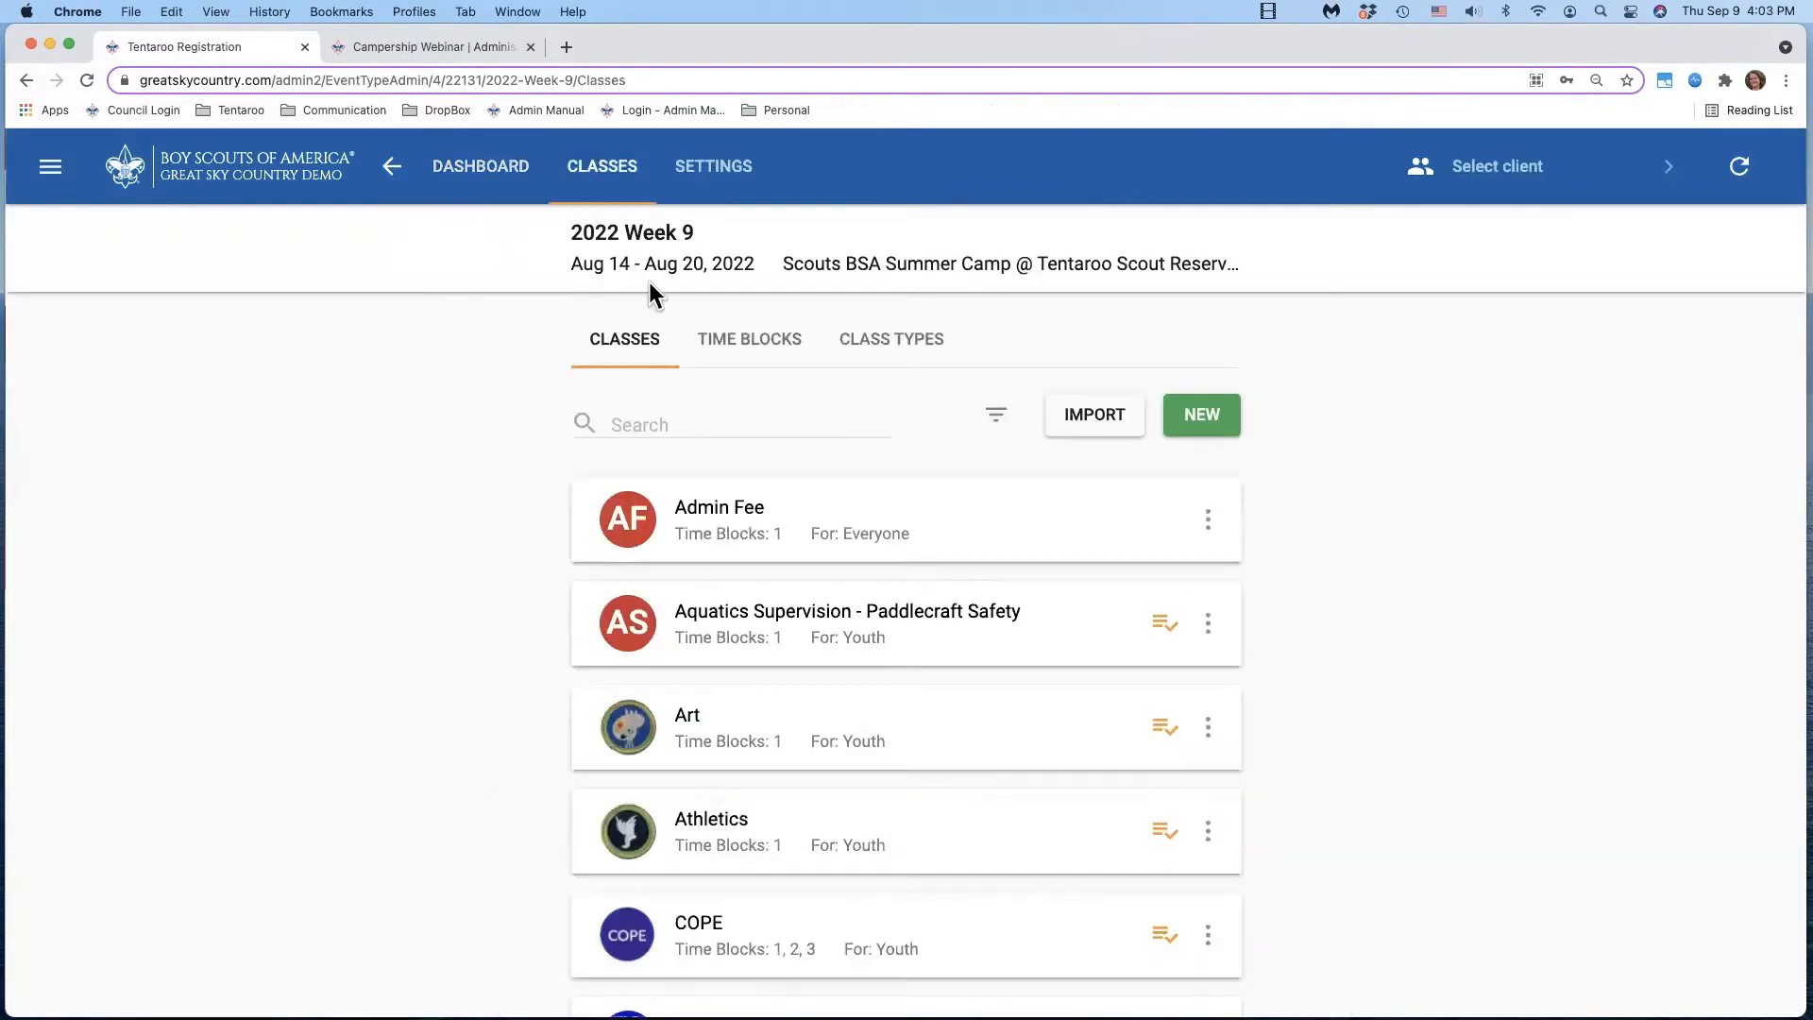
- Switch to the browser window with the Camperships and Discounts manual page and read its Class vs Registration Option section
key(ctrl+Up)
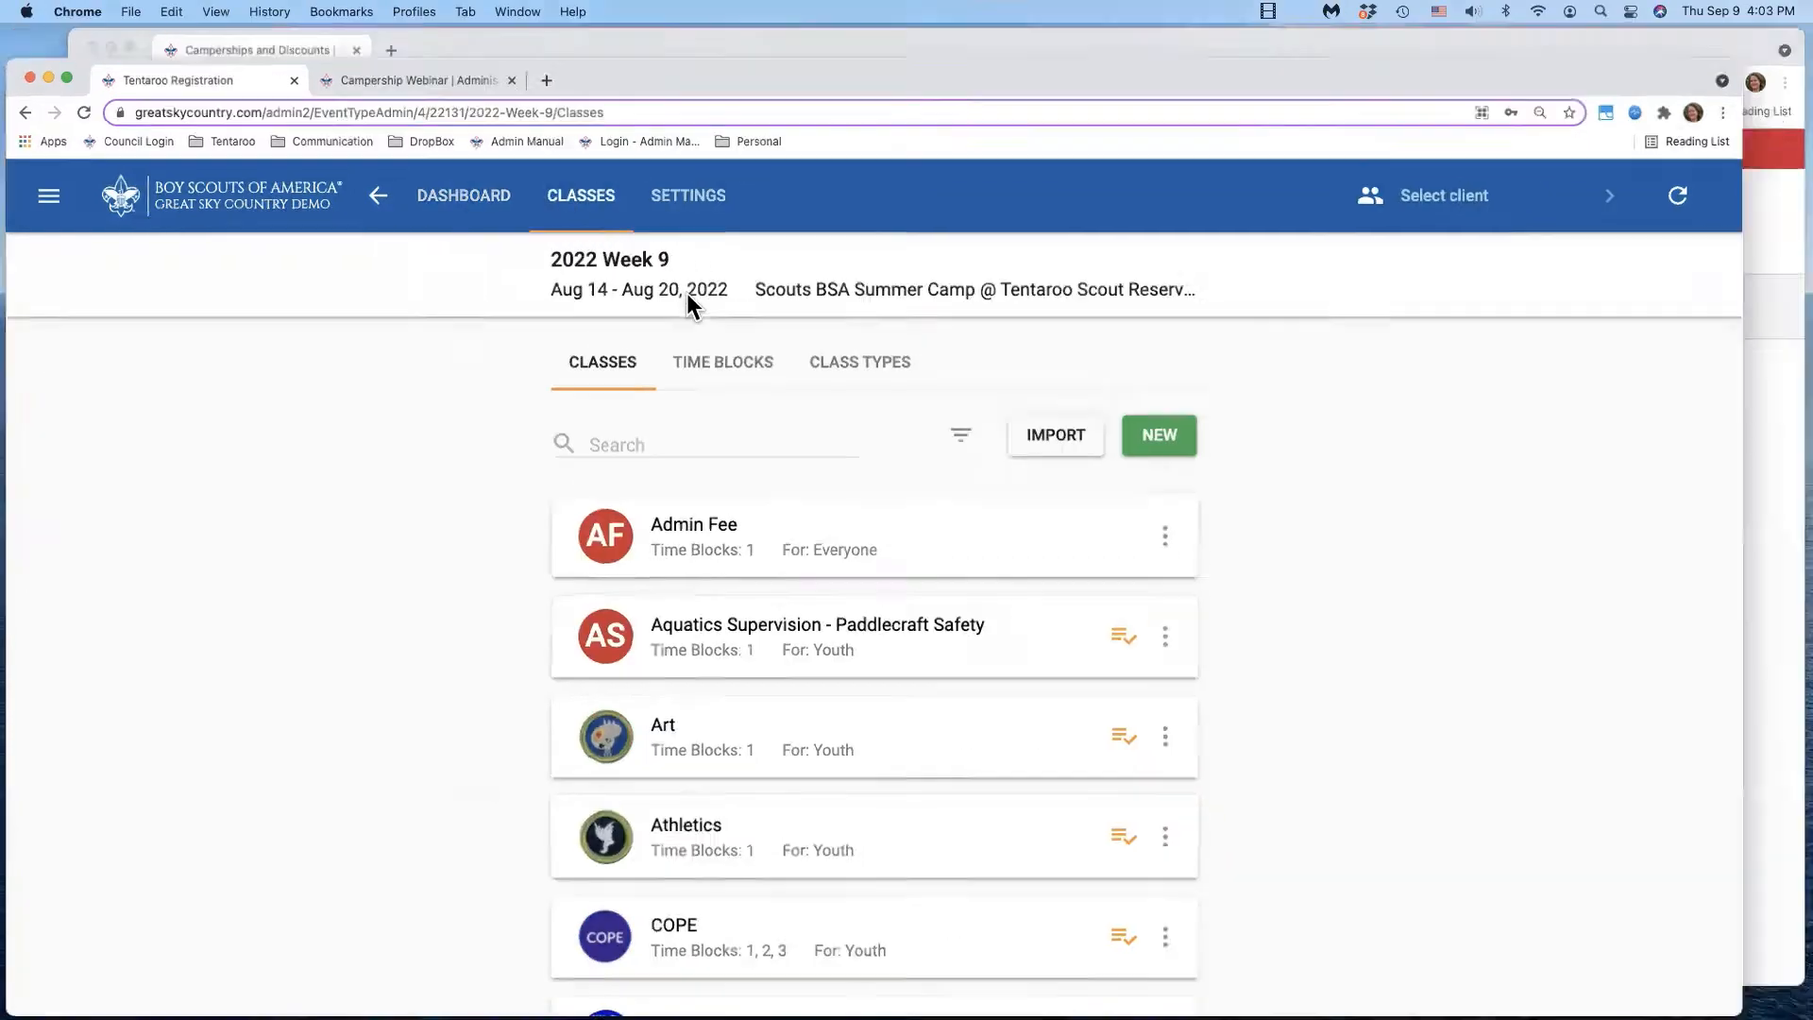
click(1108, 374)
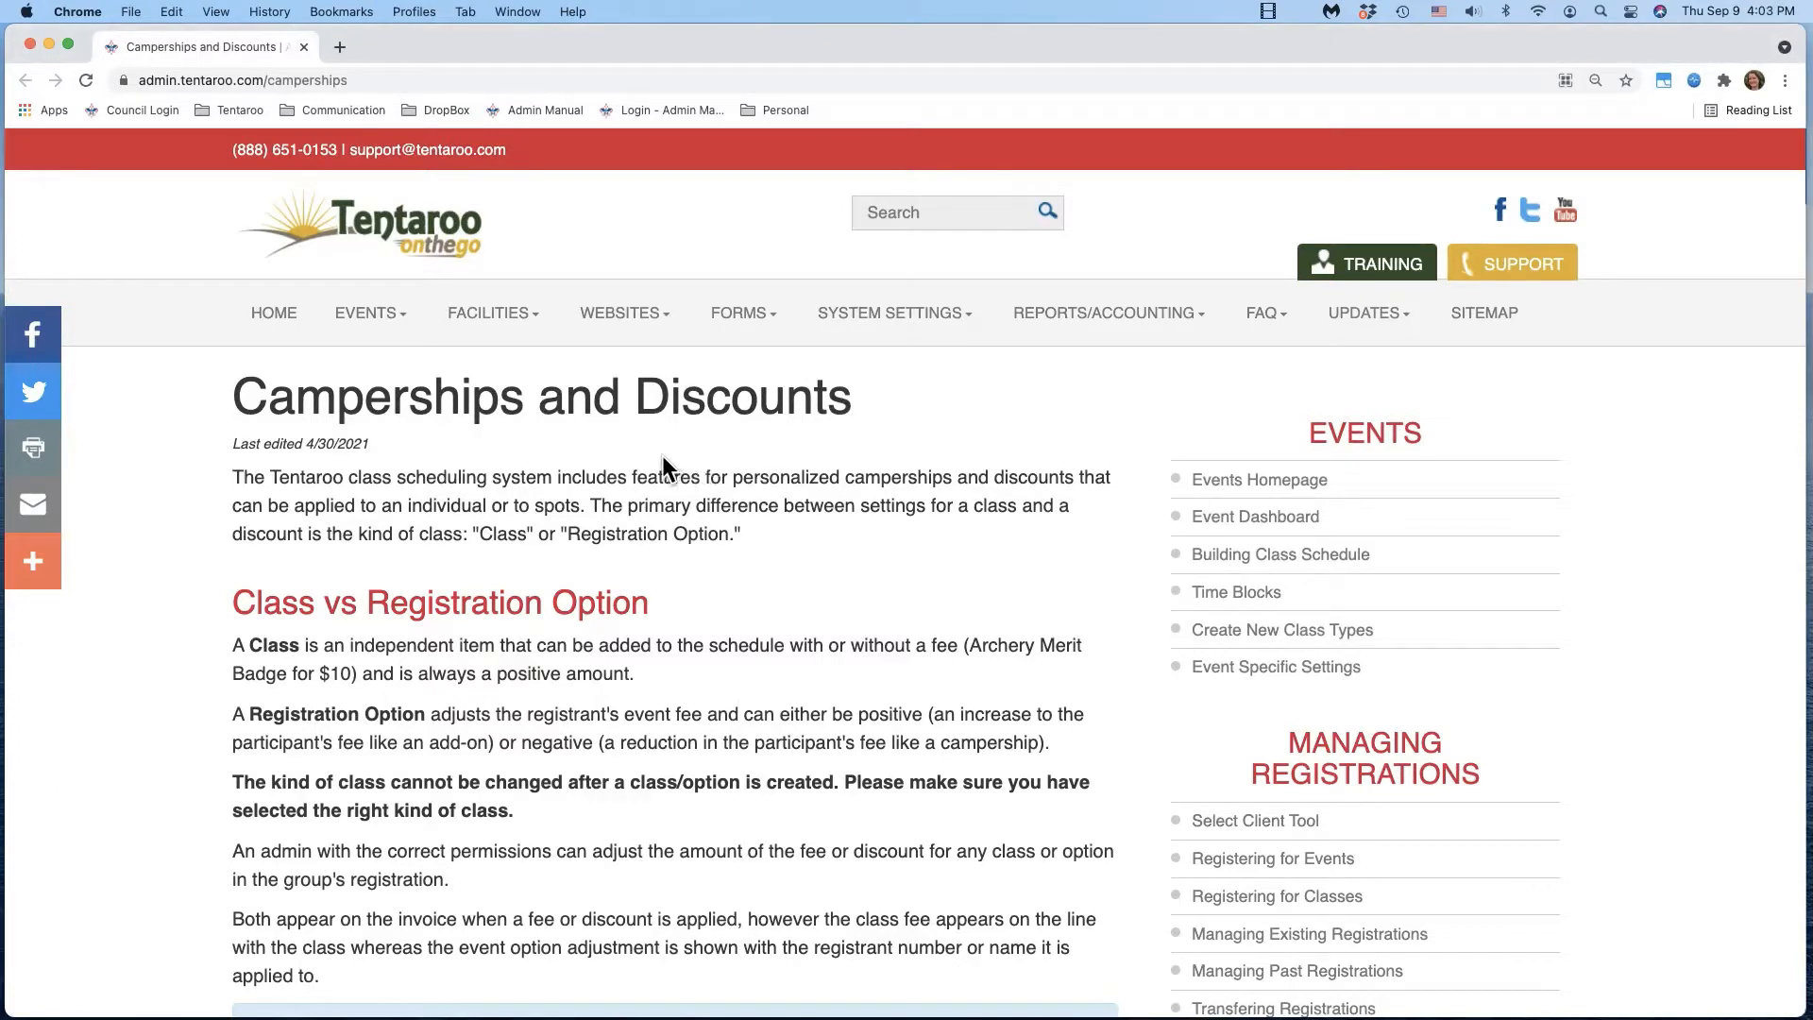
scroll(661, 455, down, 3)
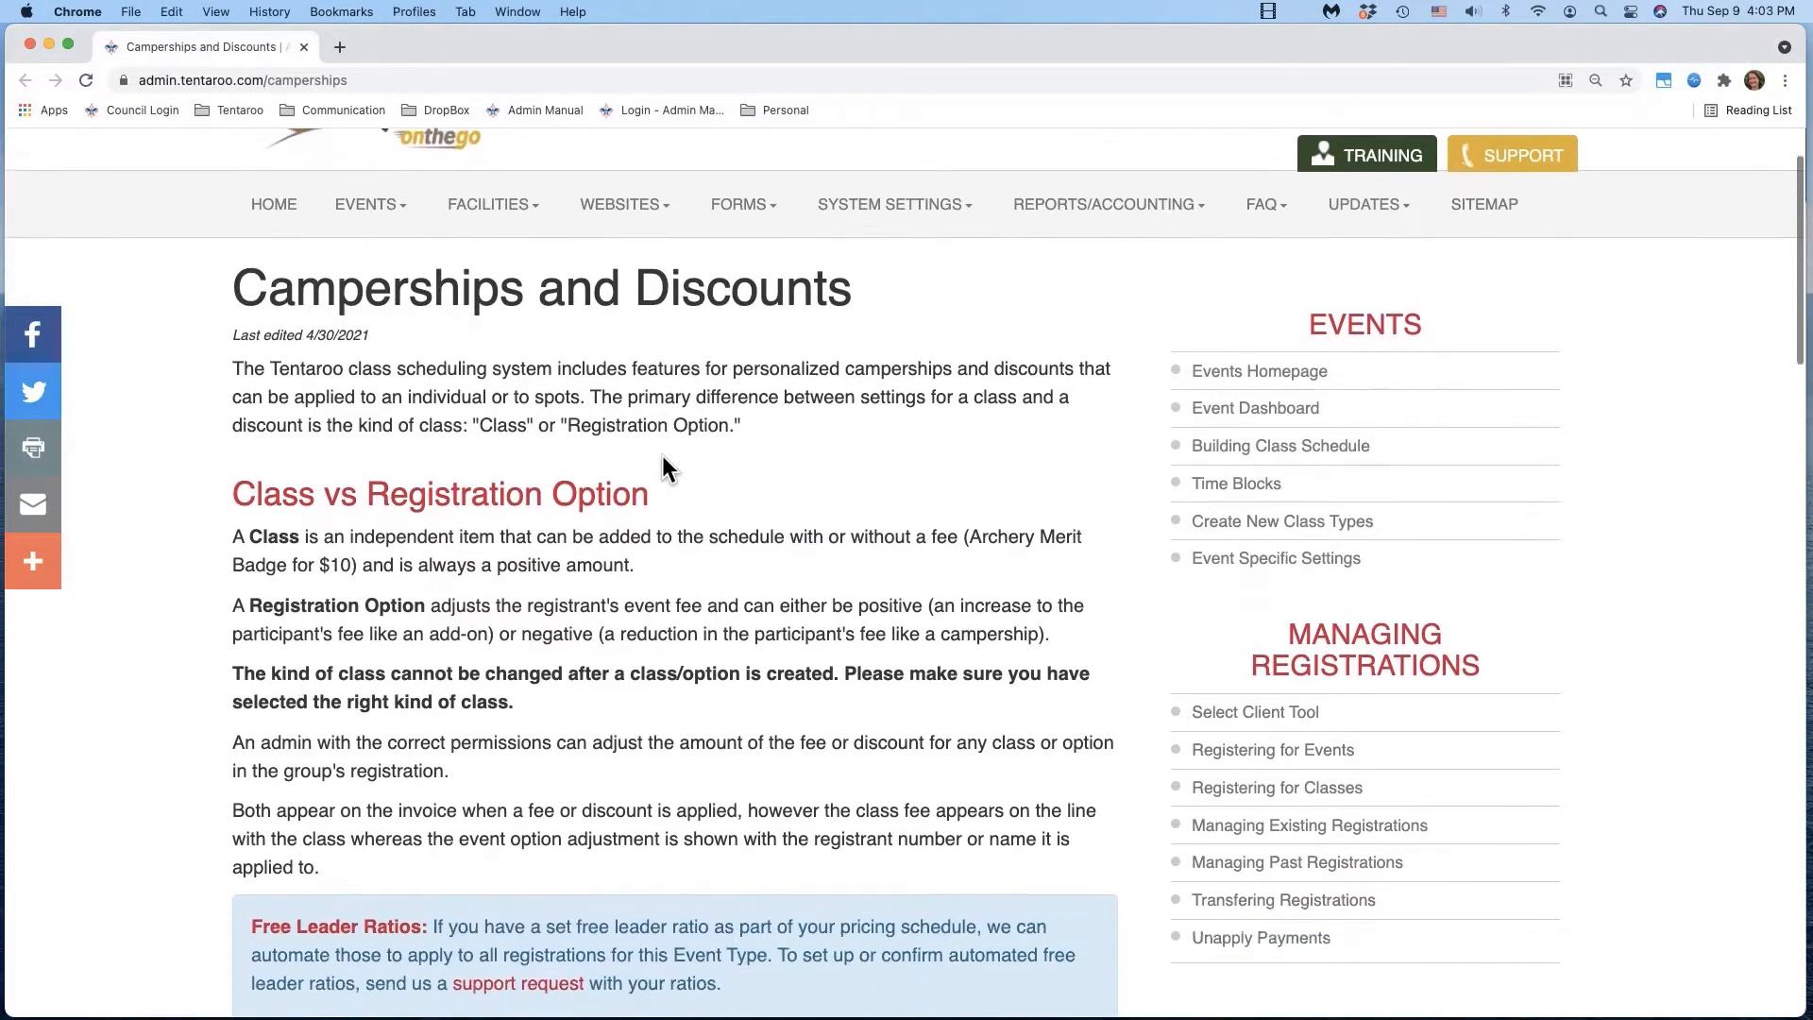
scroll(661, 455, down, 2)
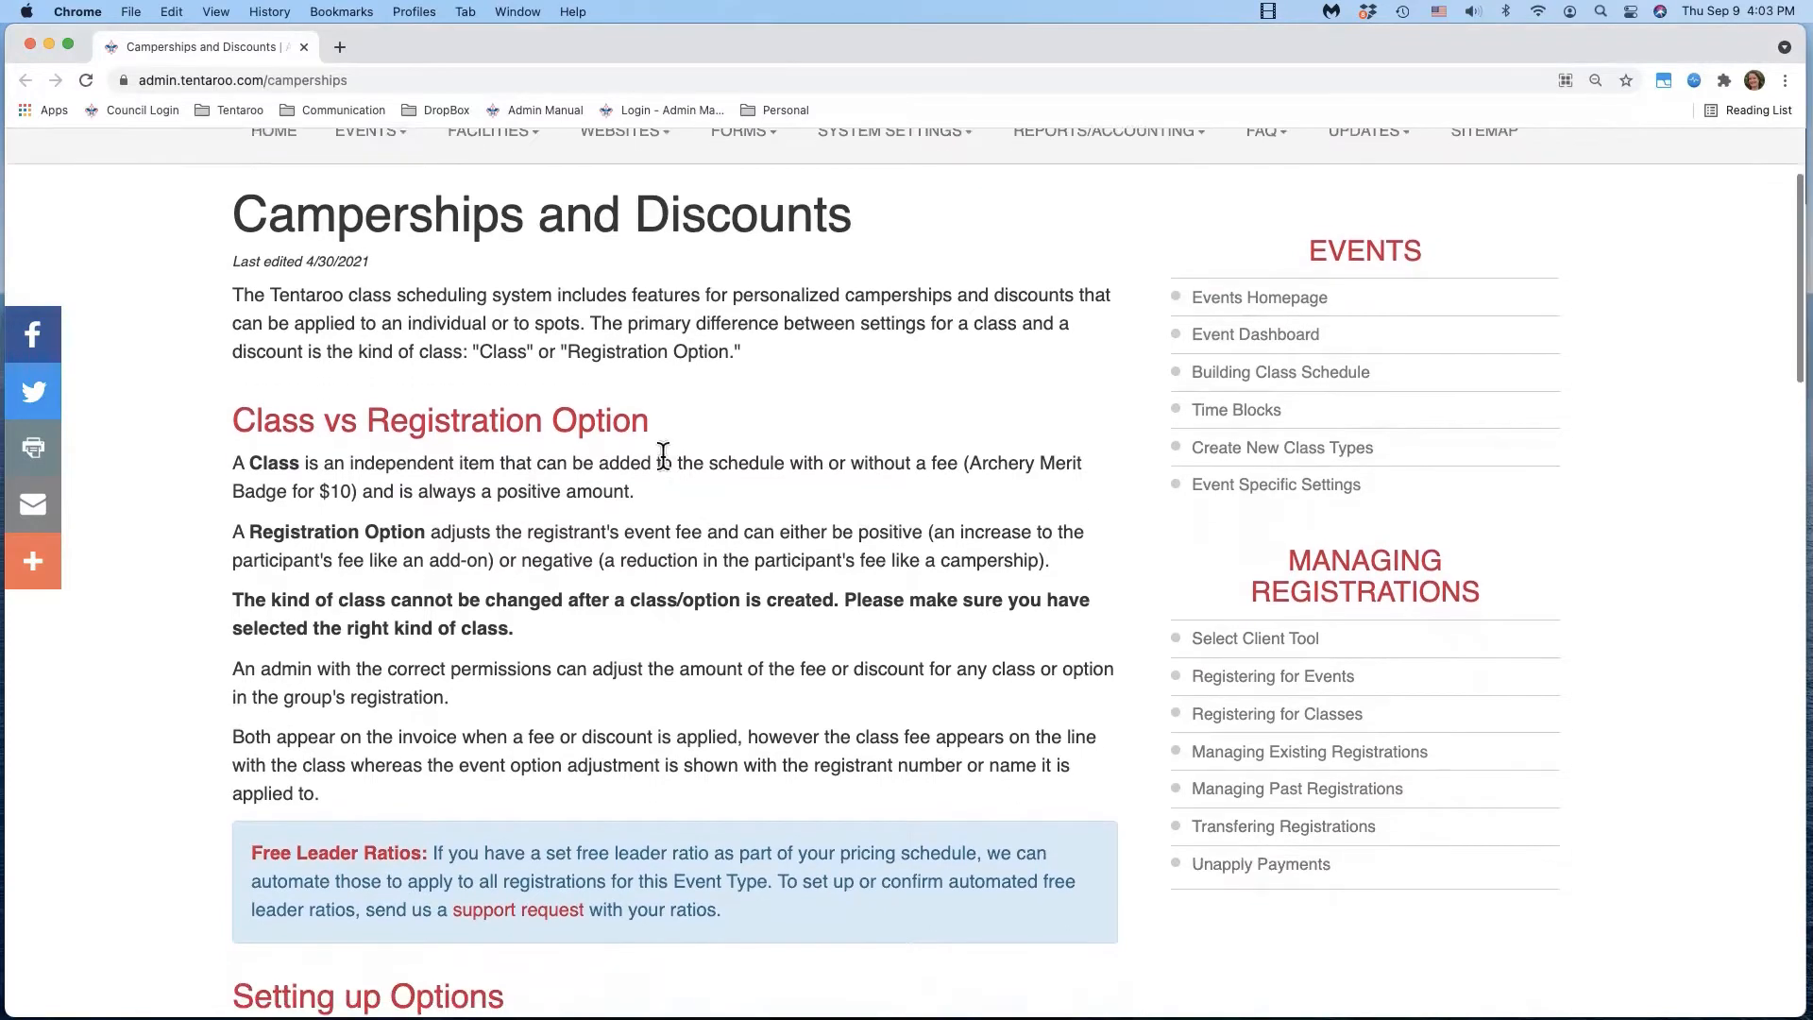
scroll(661, 455, up, 1)
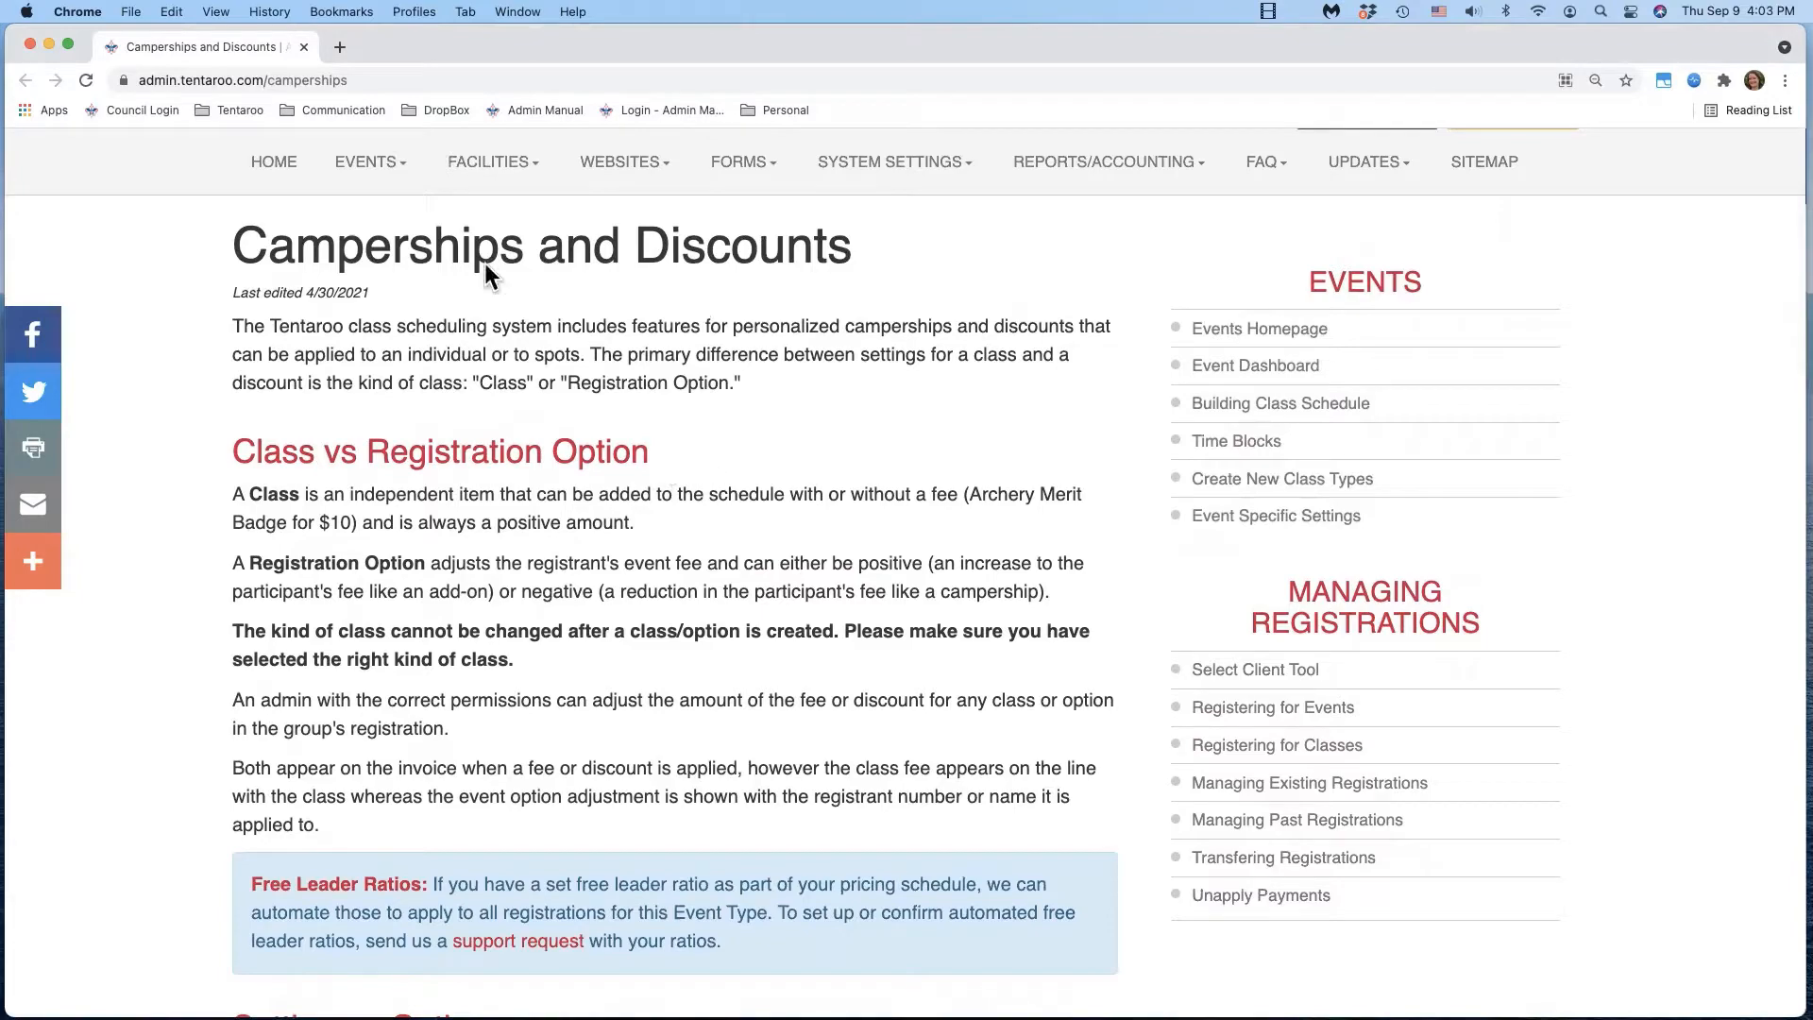
- Tile the Camperships and Discounts manual on the left half of the screen beside the Tentaroo Registration window
mouse_move(66, 43)
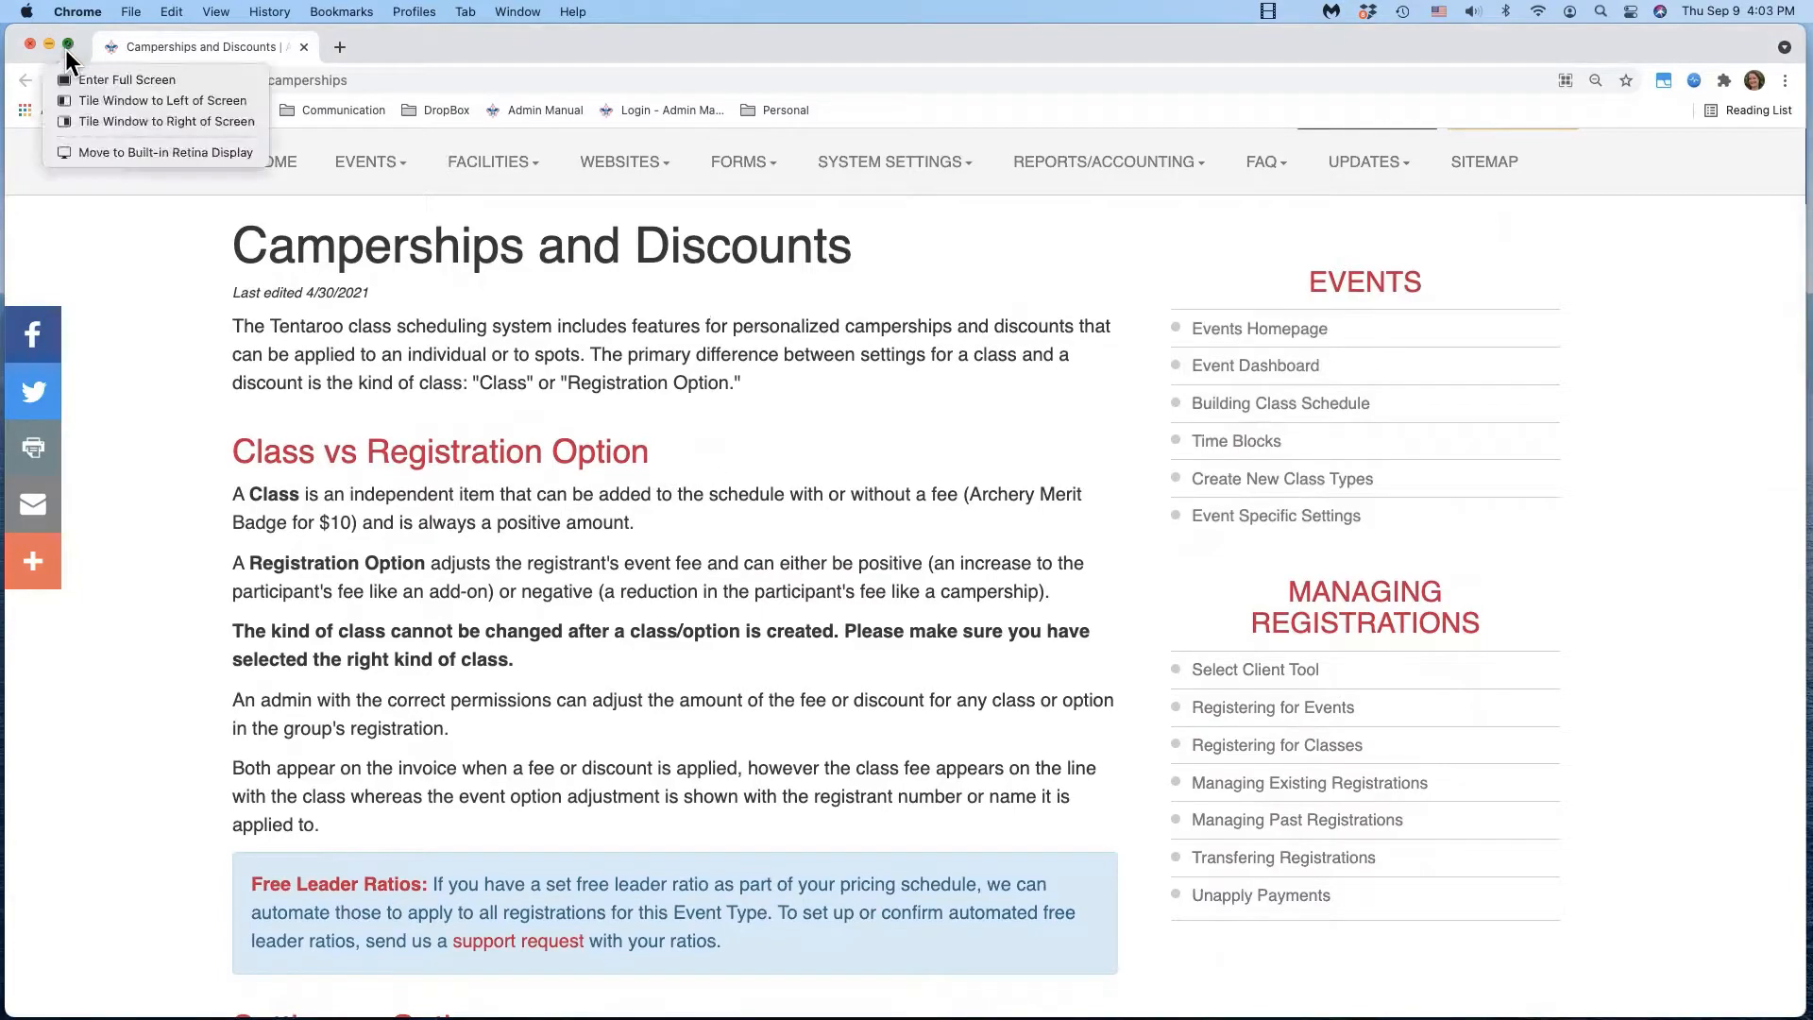
click(78, 98)
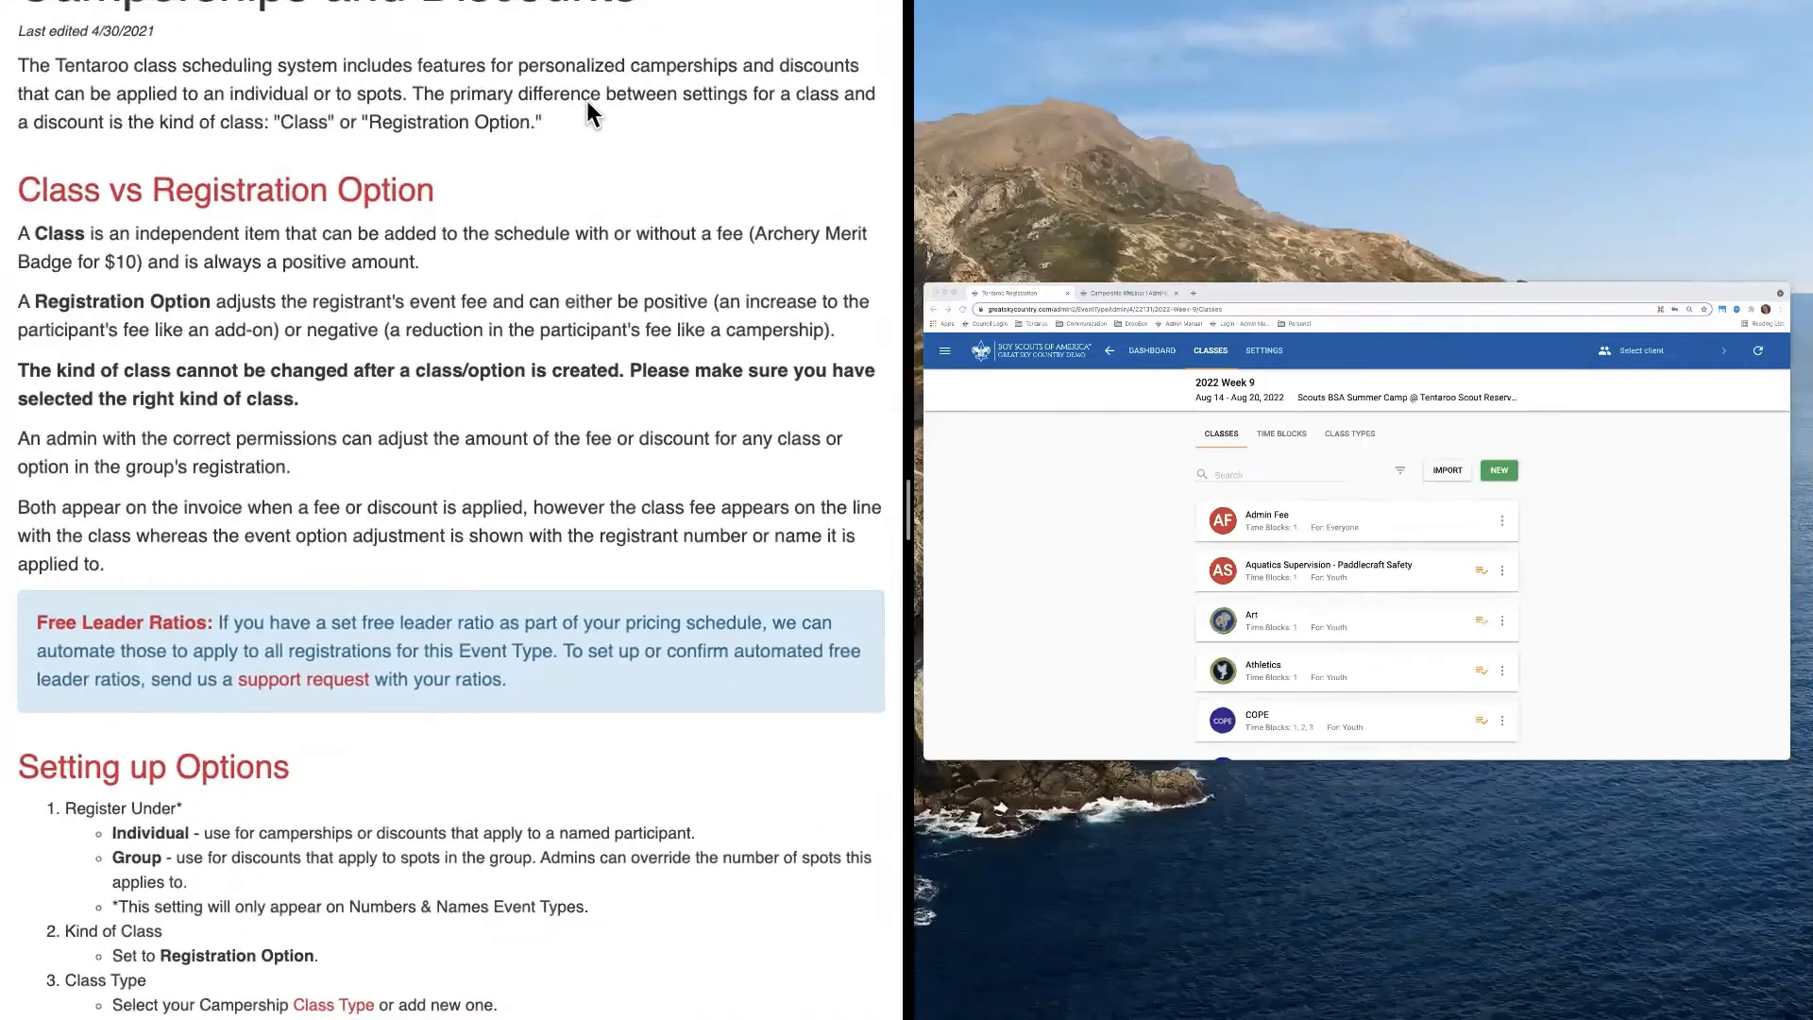
click(1063, 352)
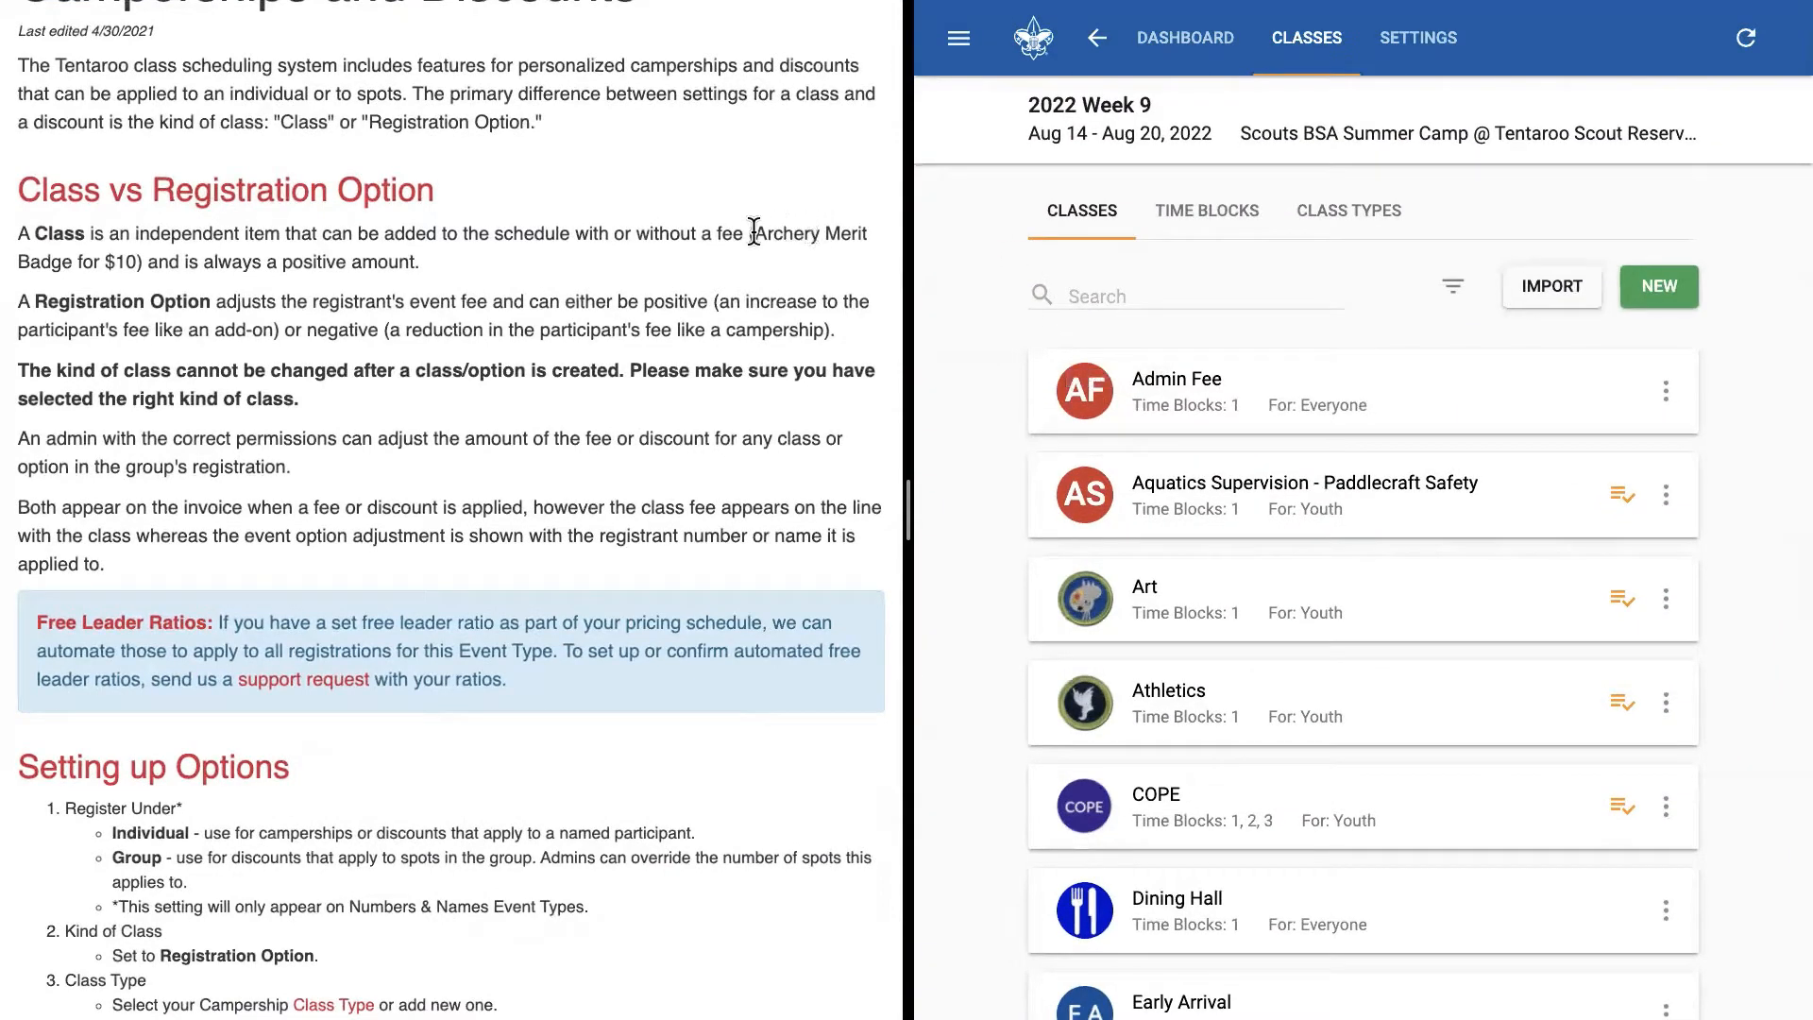
scroll(474, 268, down, 1)
scroll(474, 268, down, 1)
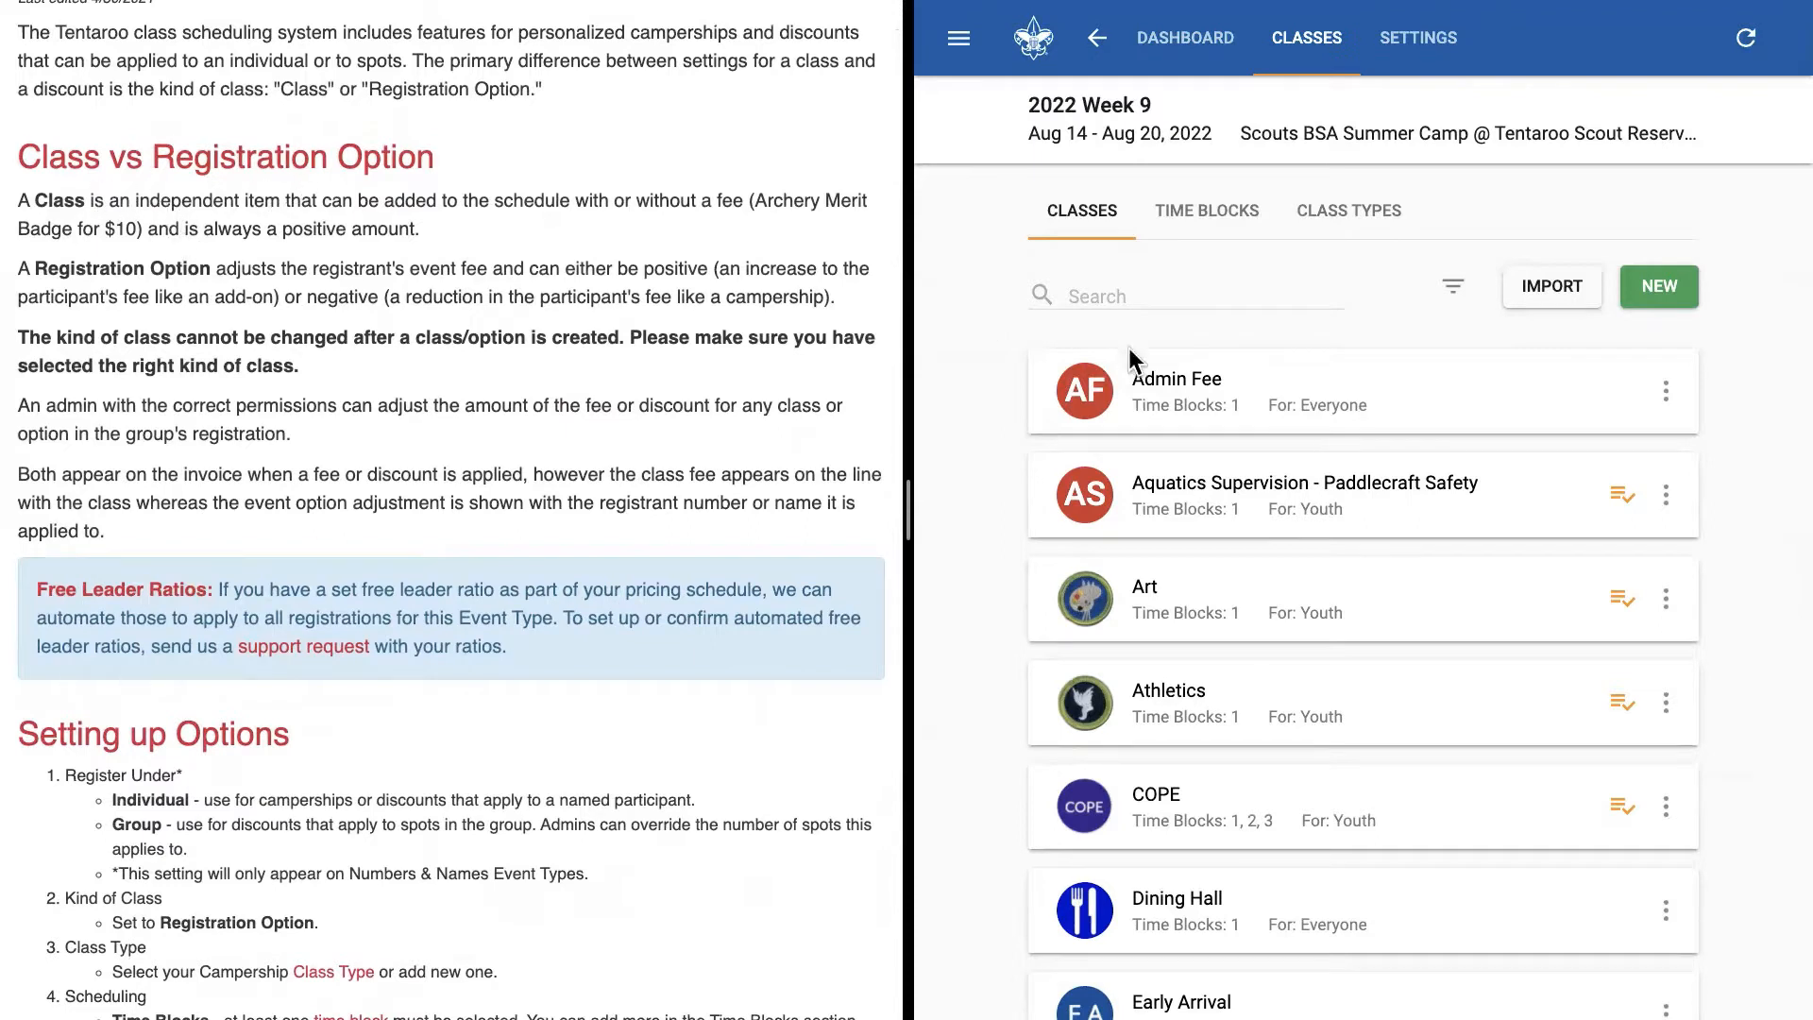
- Start a new class for 2022 Week 9 with Registration Option as its kind, and consult the manual's Setting up Options list
click(1659, 296)
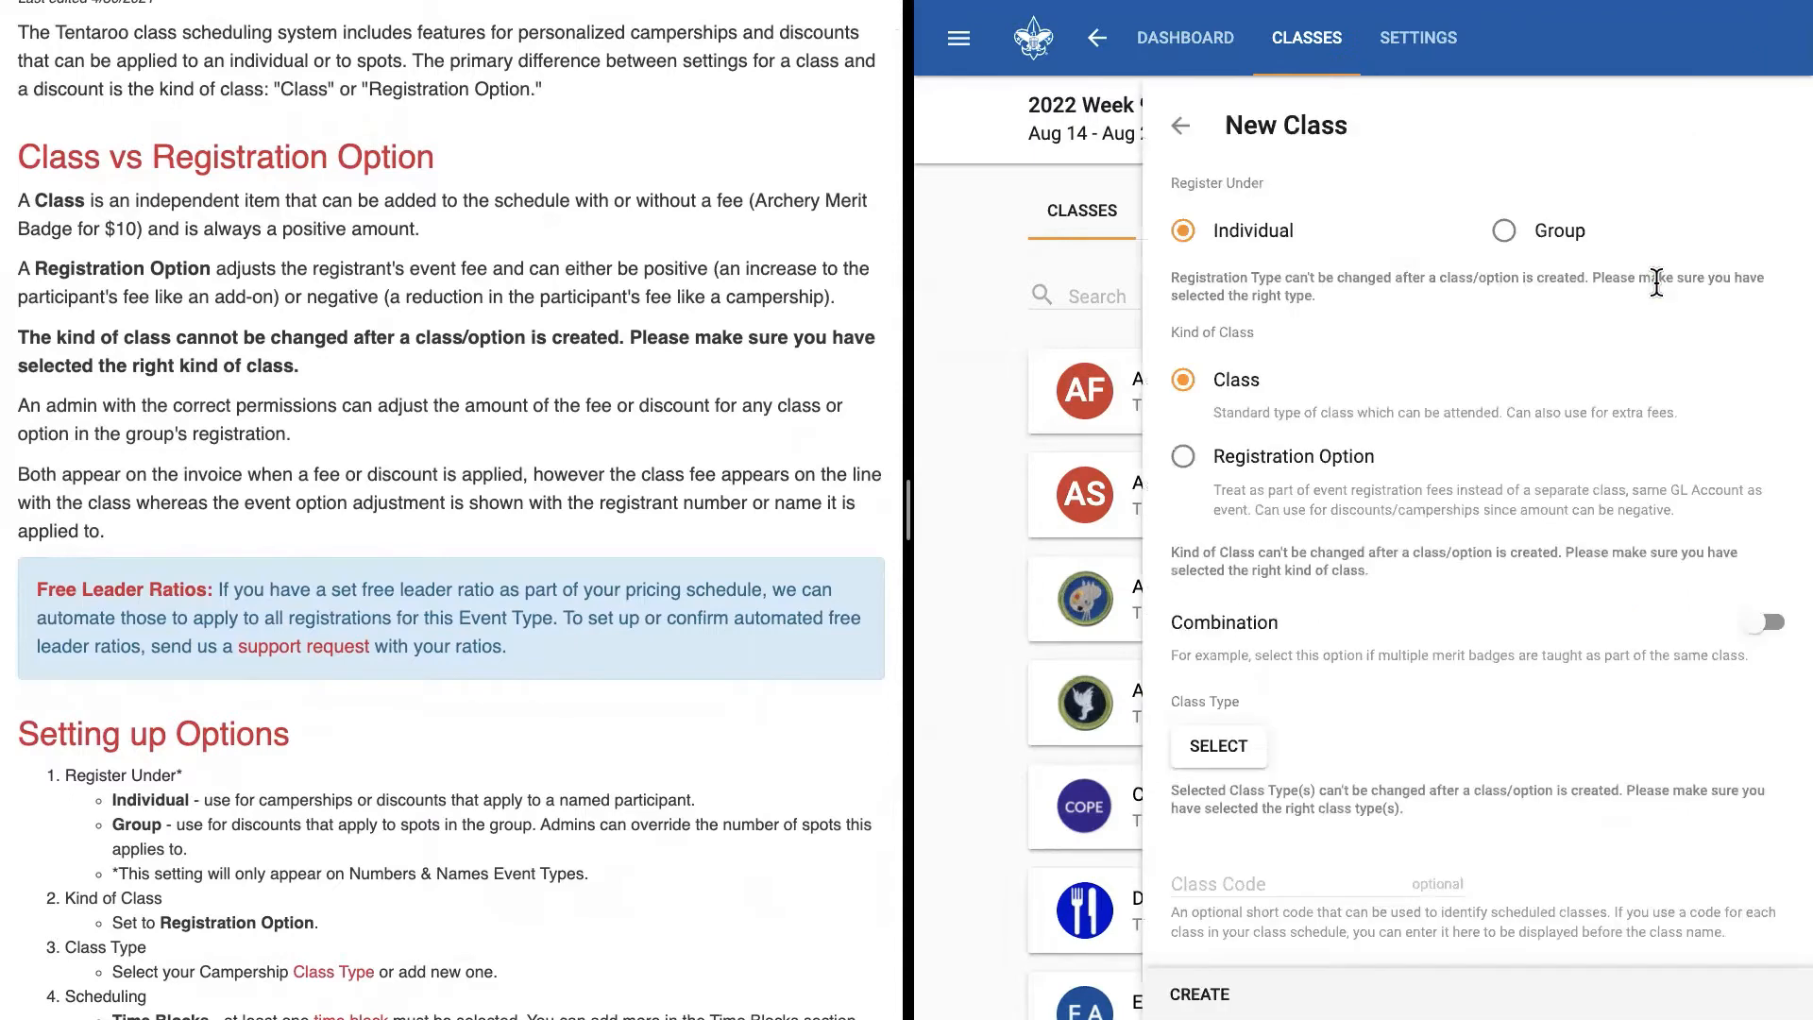
scroll(1446, 279, down, 2)
scroll(1447, 278, up, 2)
click(1185, 458)
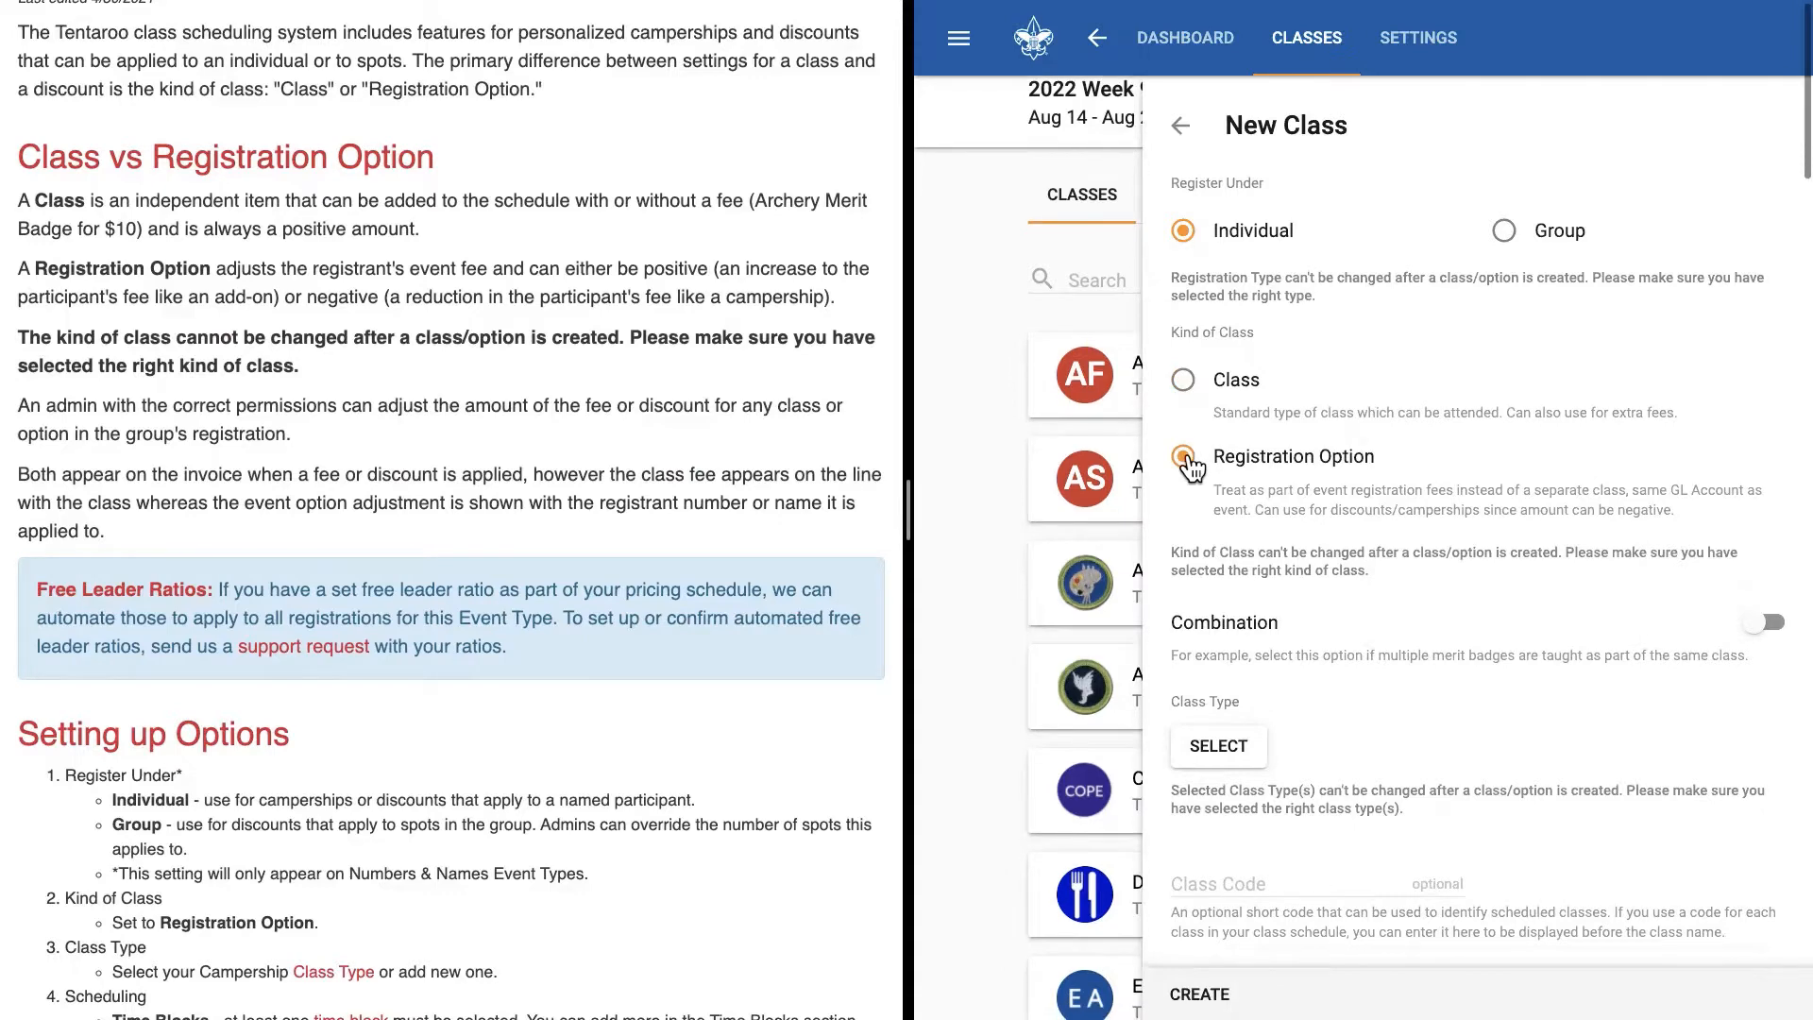
scroll(177, 427, down, 5)
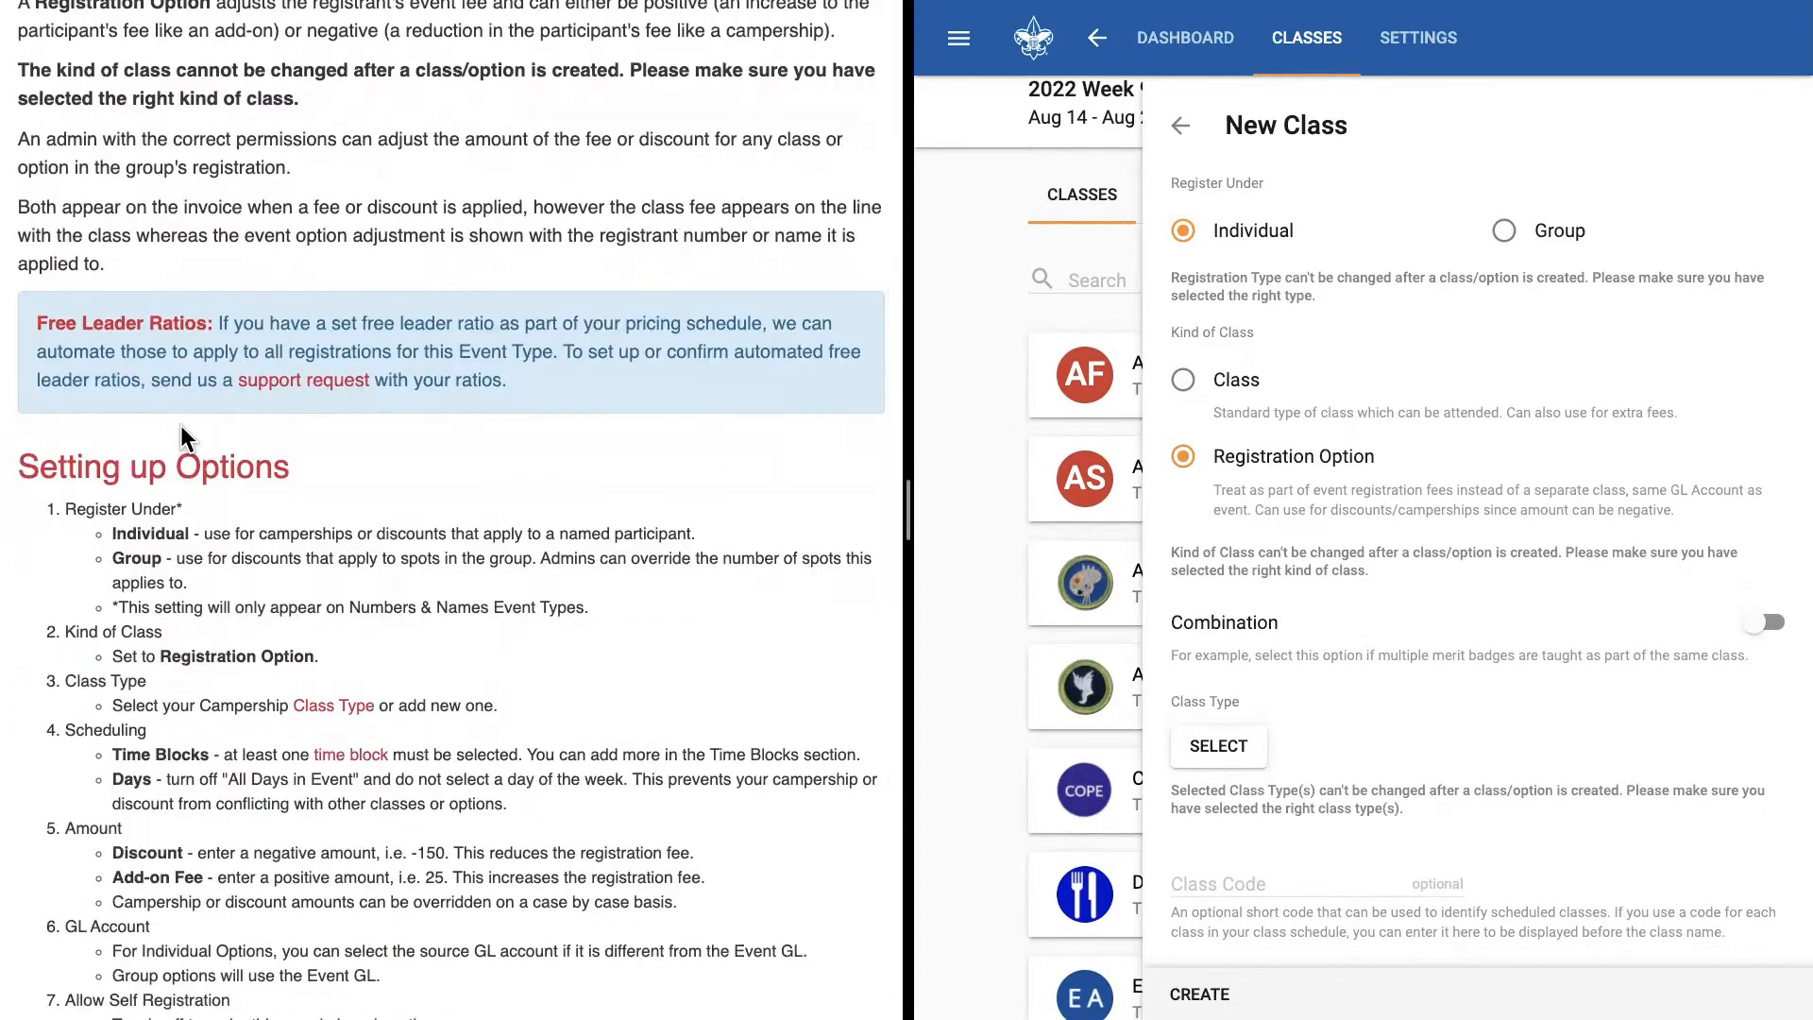
scroll(179, 425, down, 3)
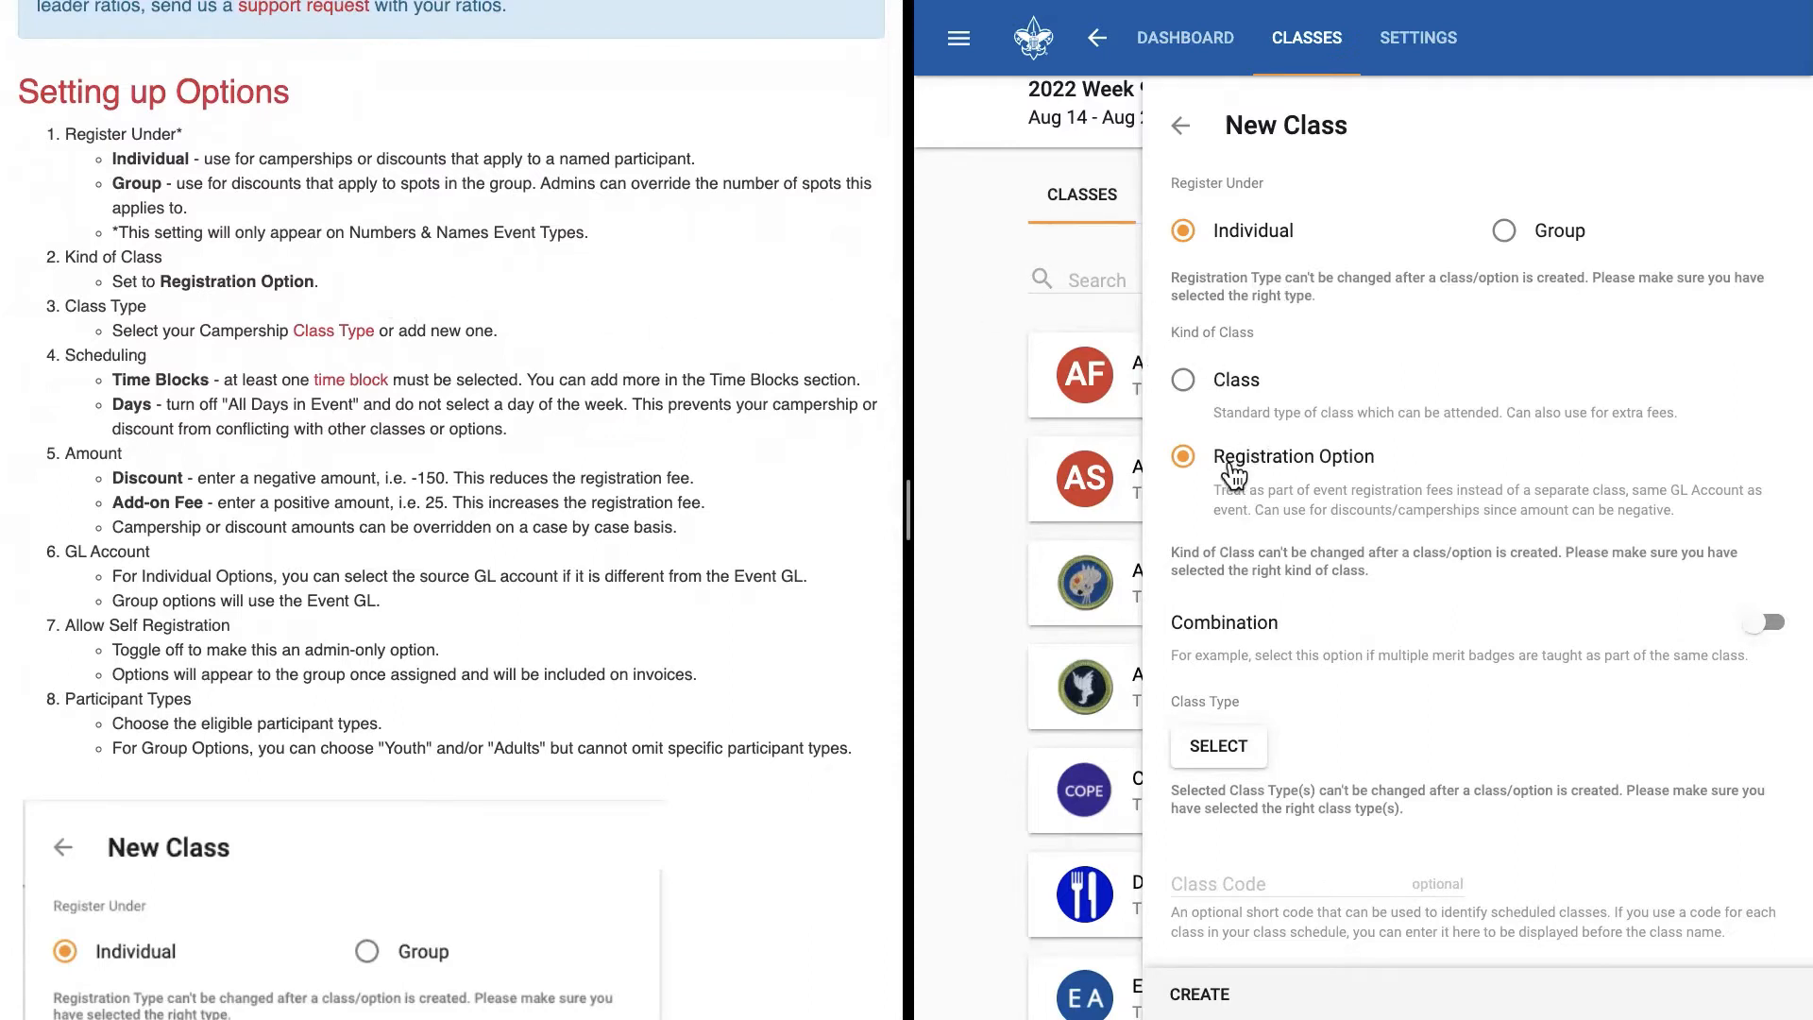
- Open the new class's class type selection and search the existing types for "campership"
scroll(1364, 484, down, 5)
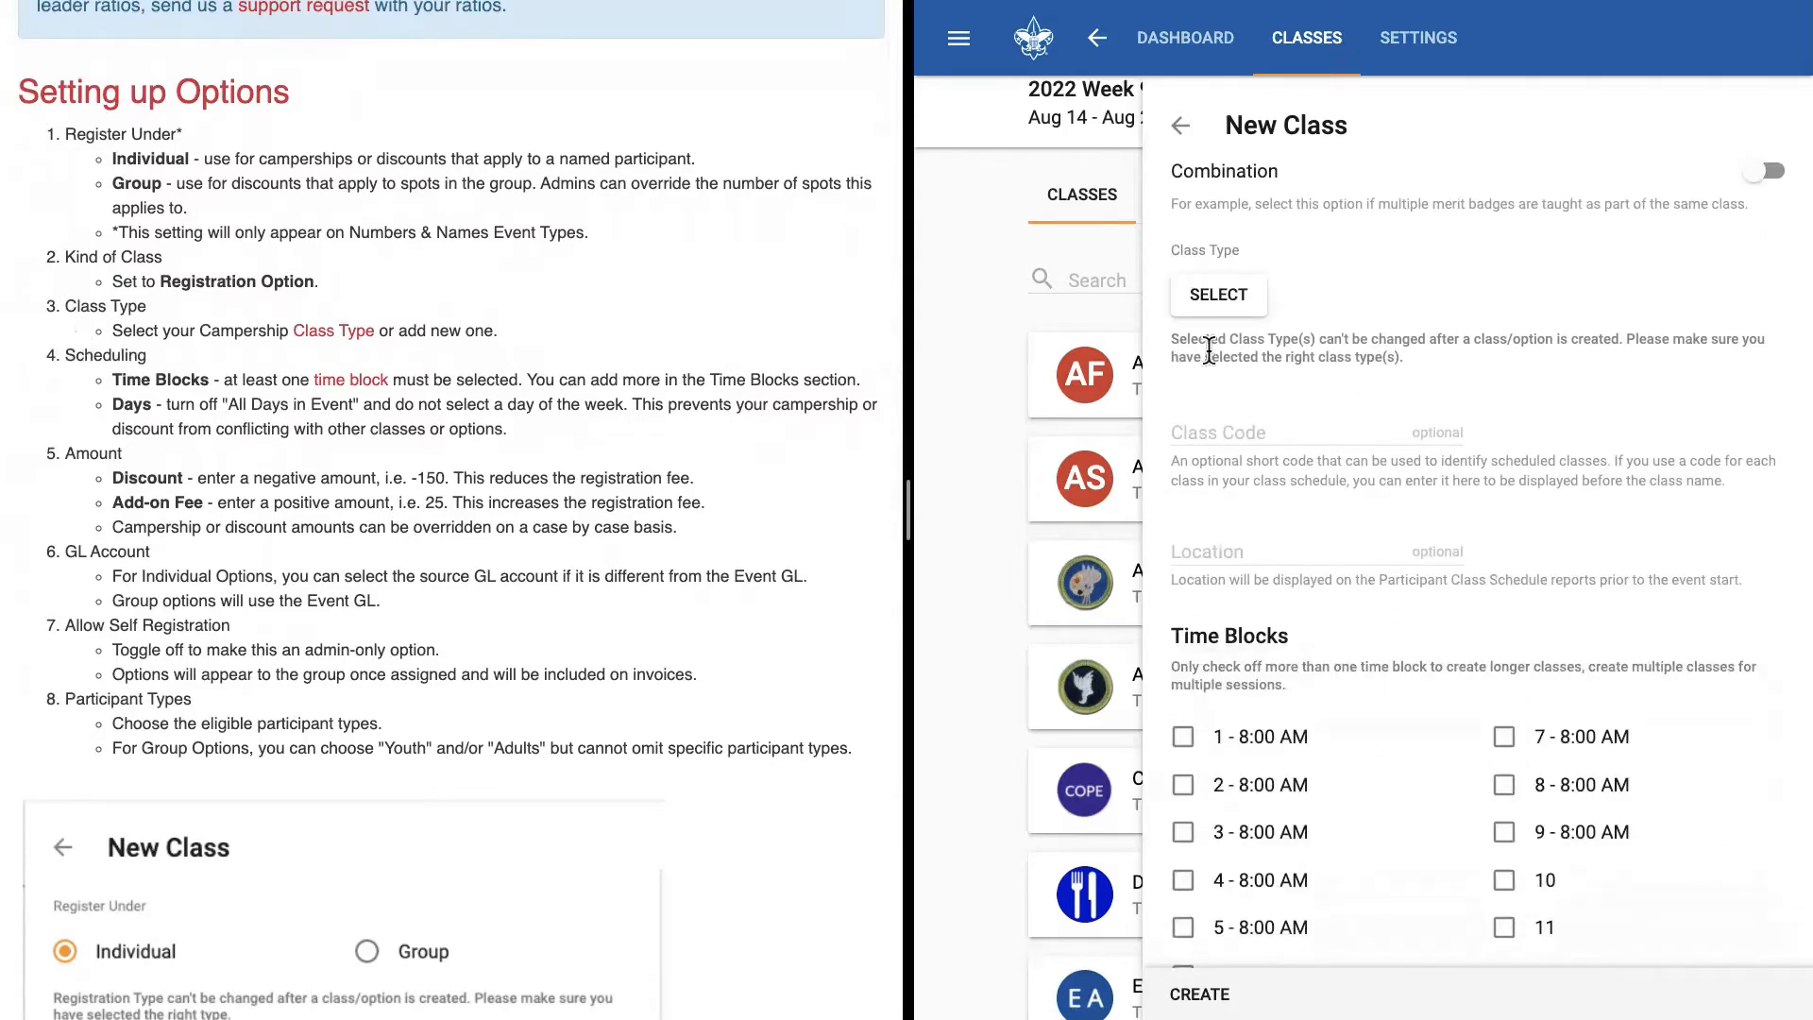
click(1218, 300)
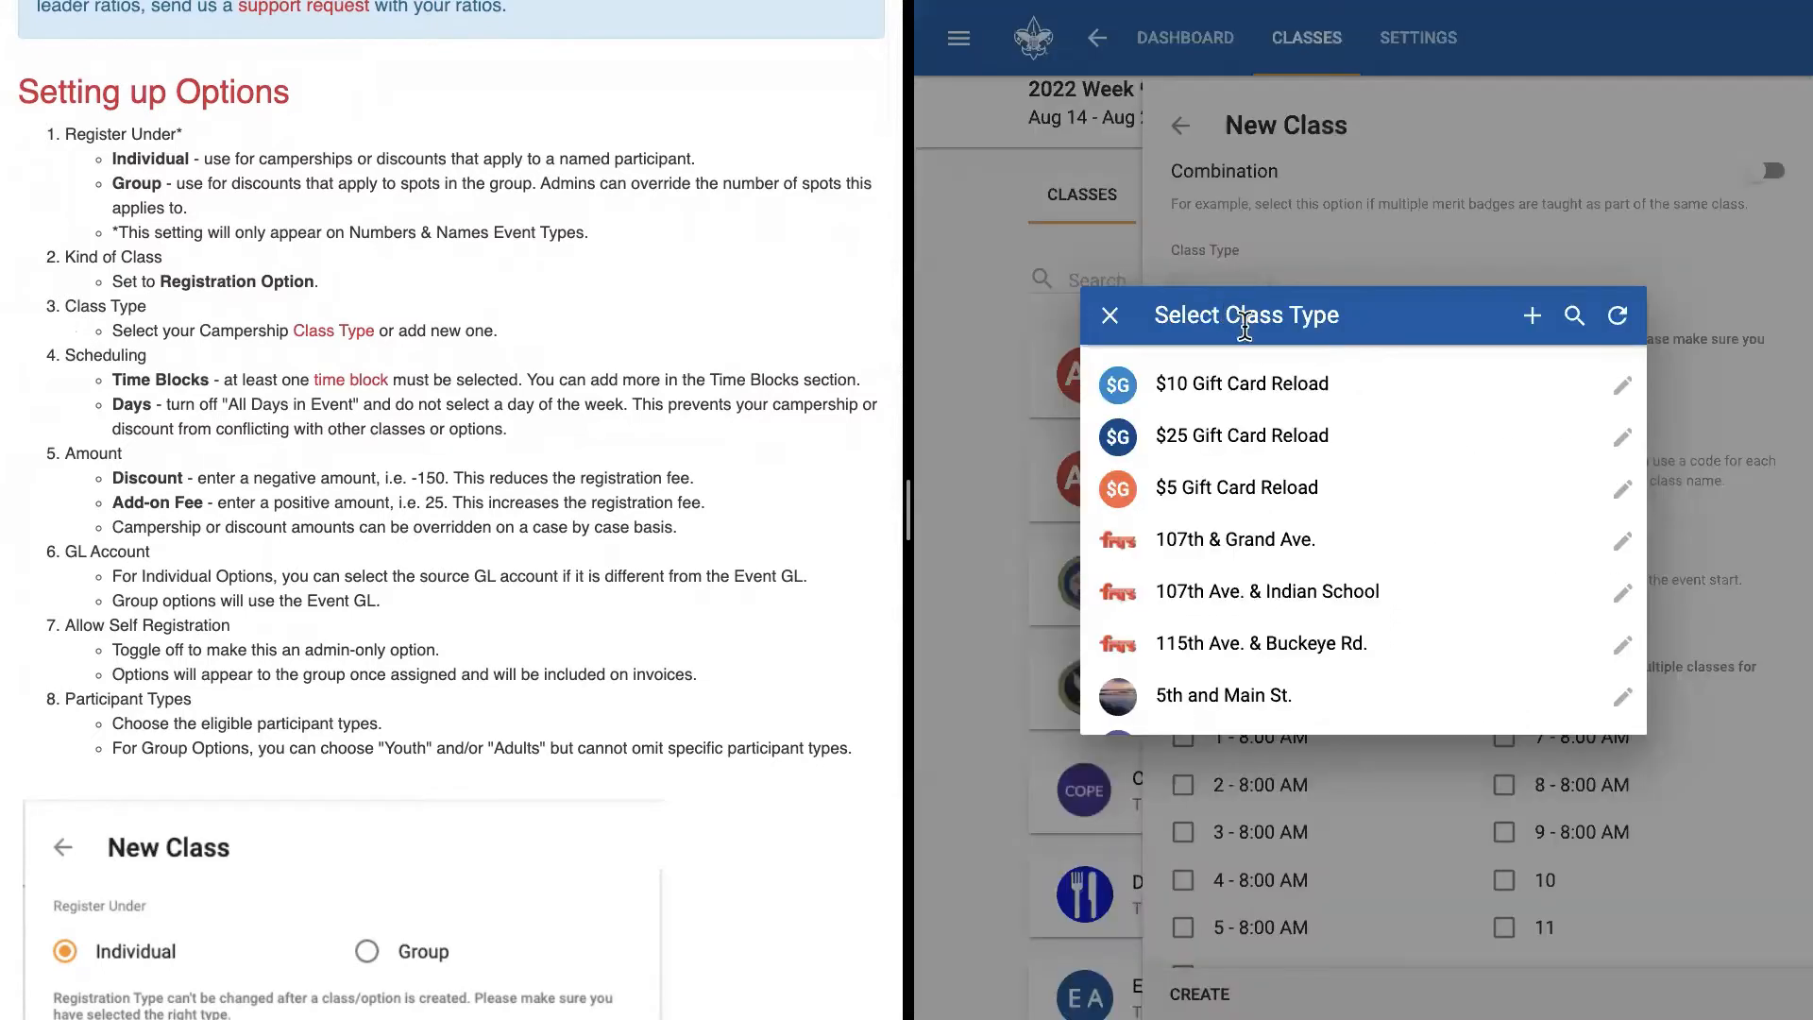
click(1573, 315)
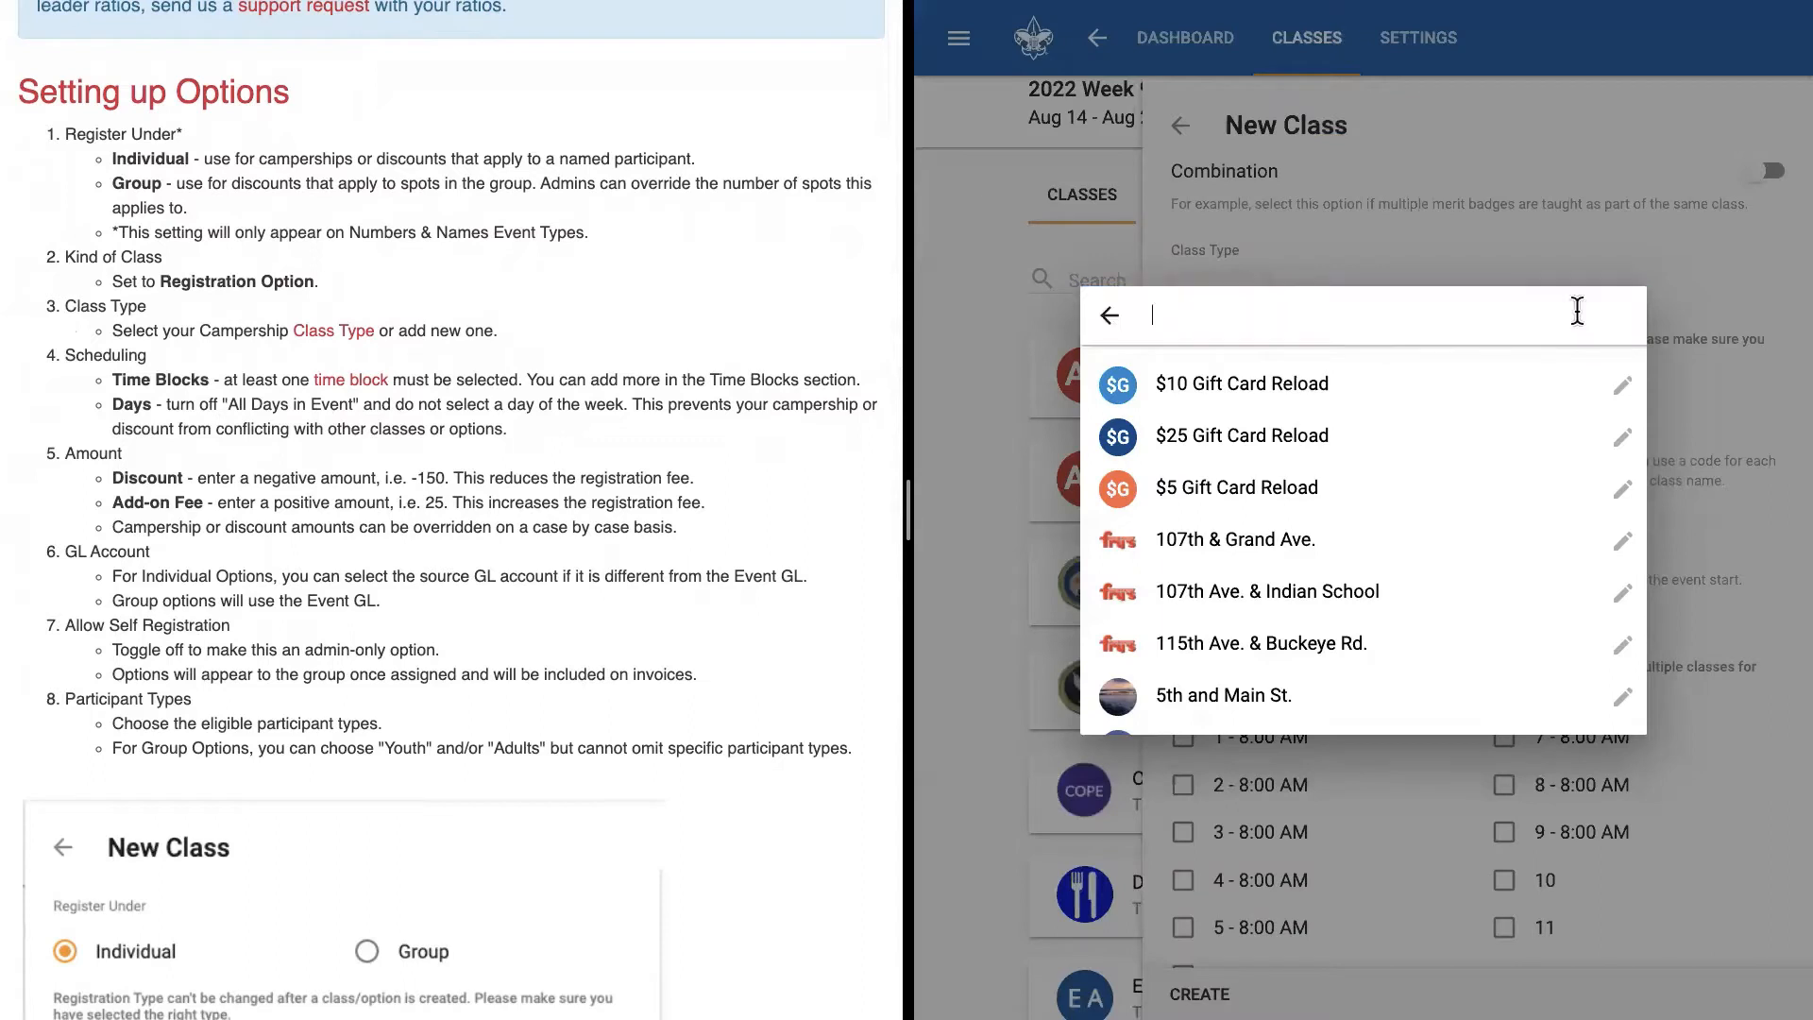
text(campership)
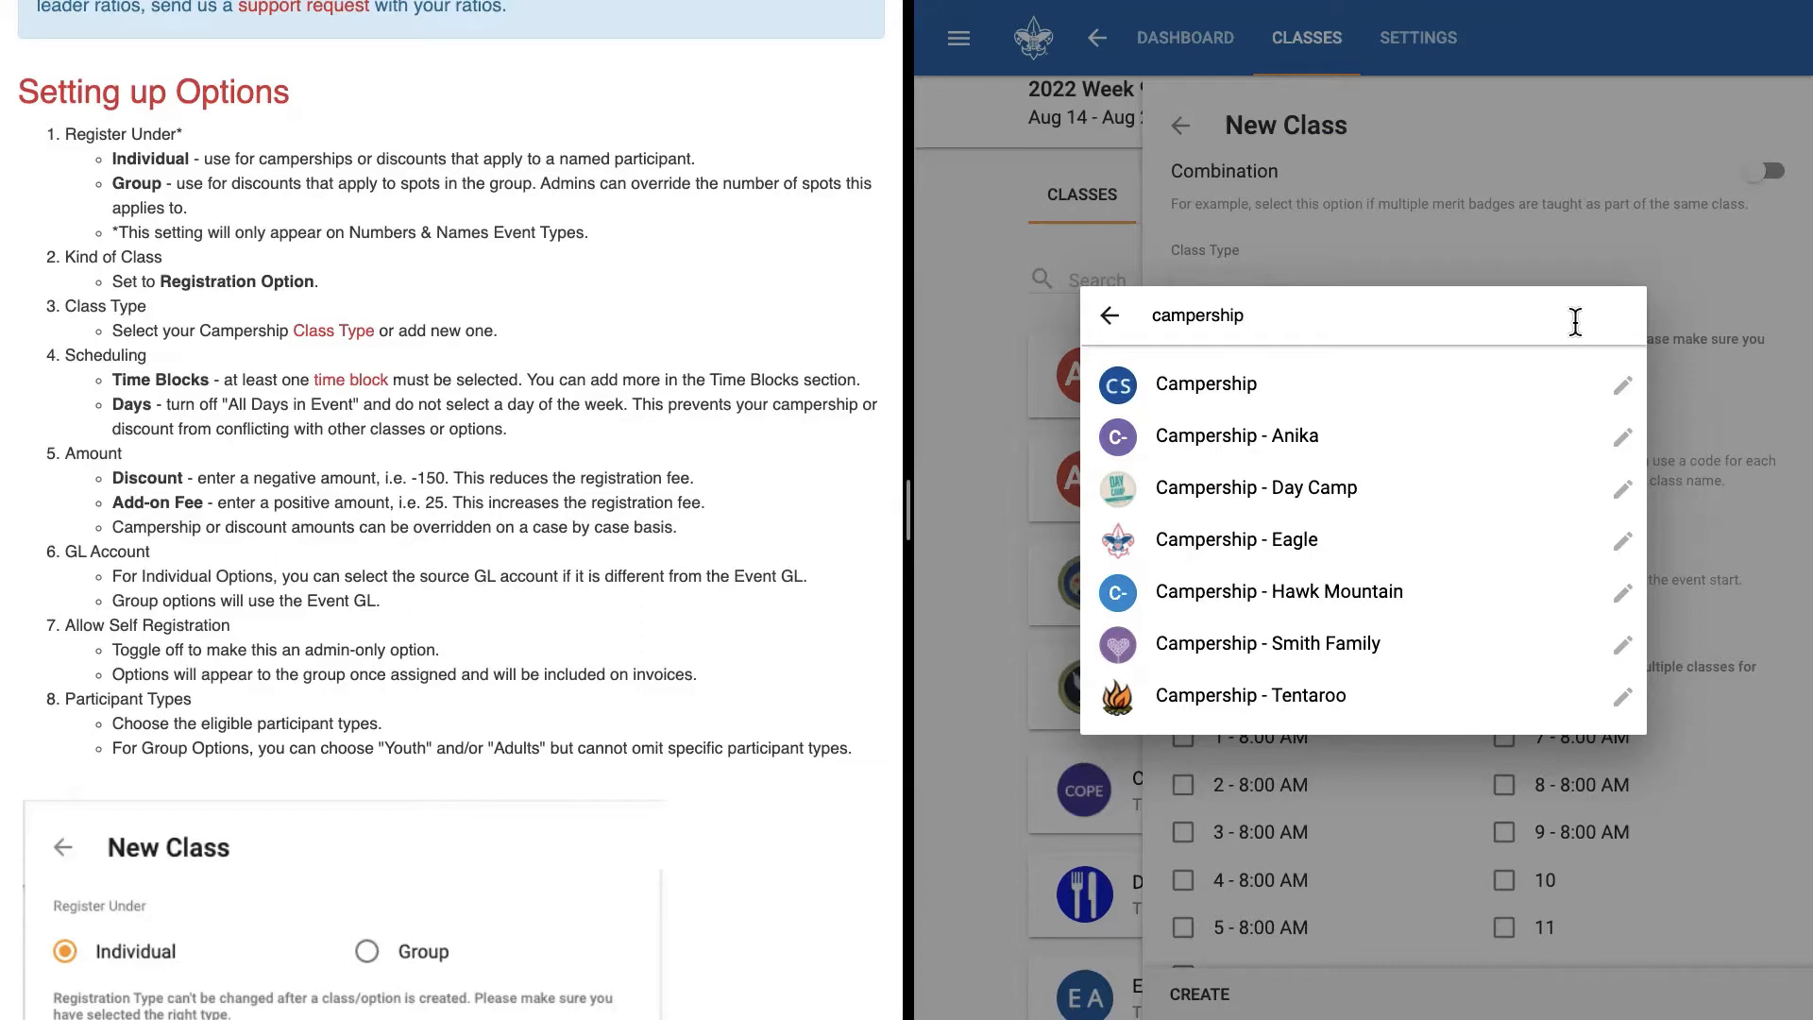
click(1109, 321)
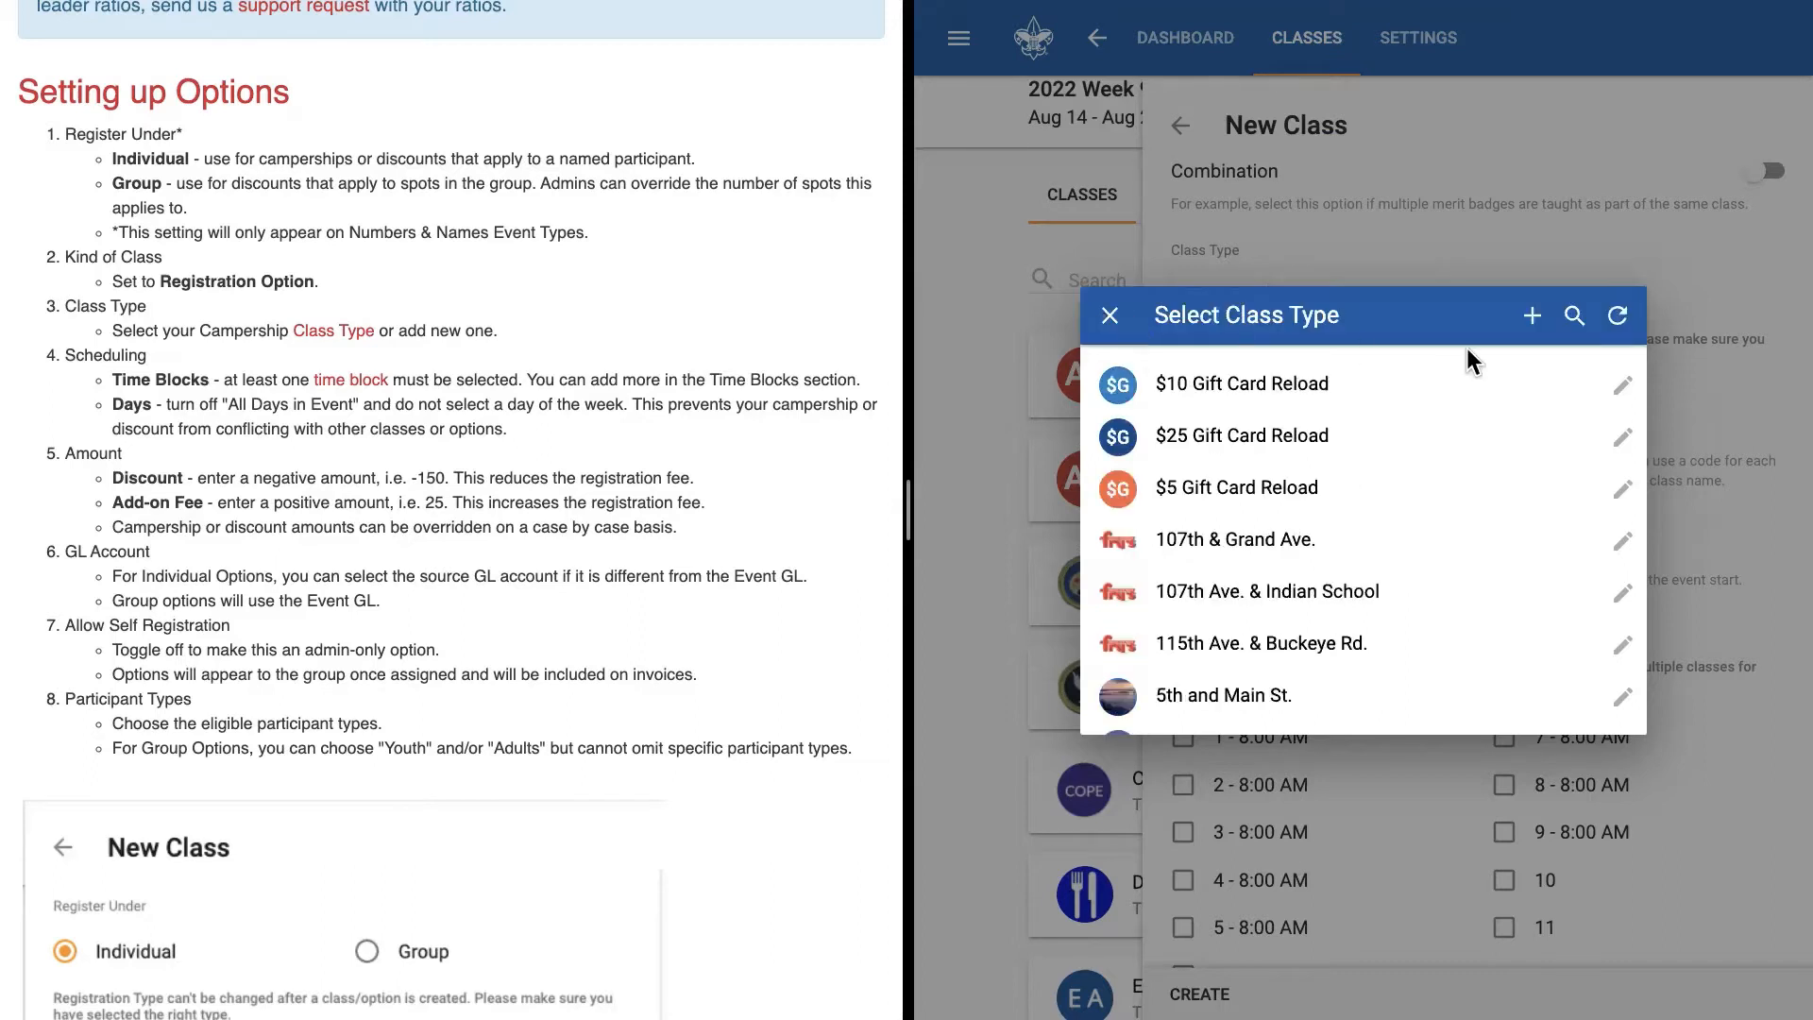
- Fill in a new class type named "Campership" with Merit Badge turned off, and discard it without creating it
click(1534, 323)
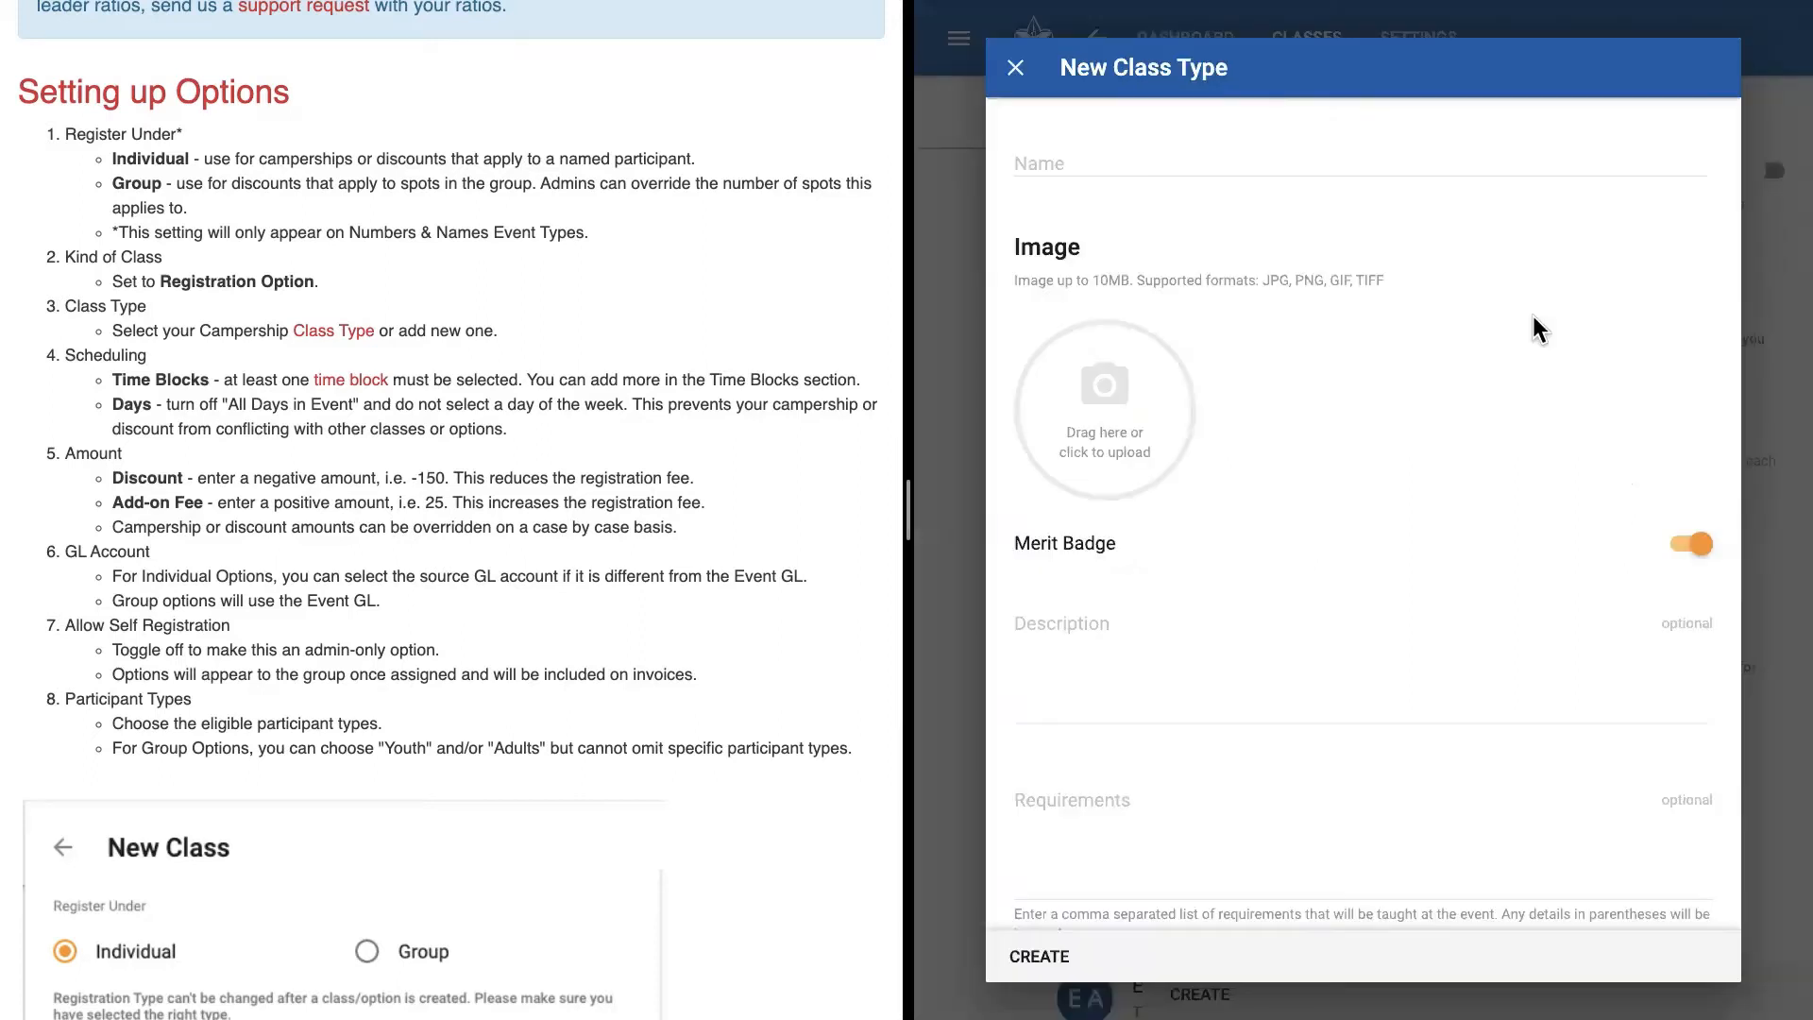
click(1235, 160)
text(Campership)
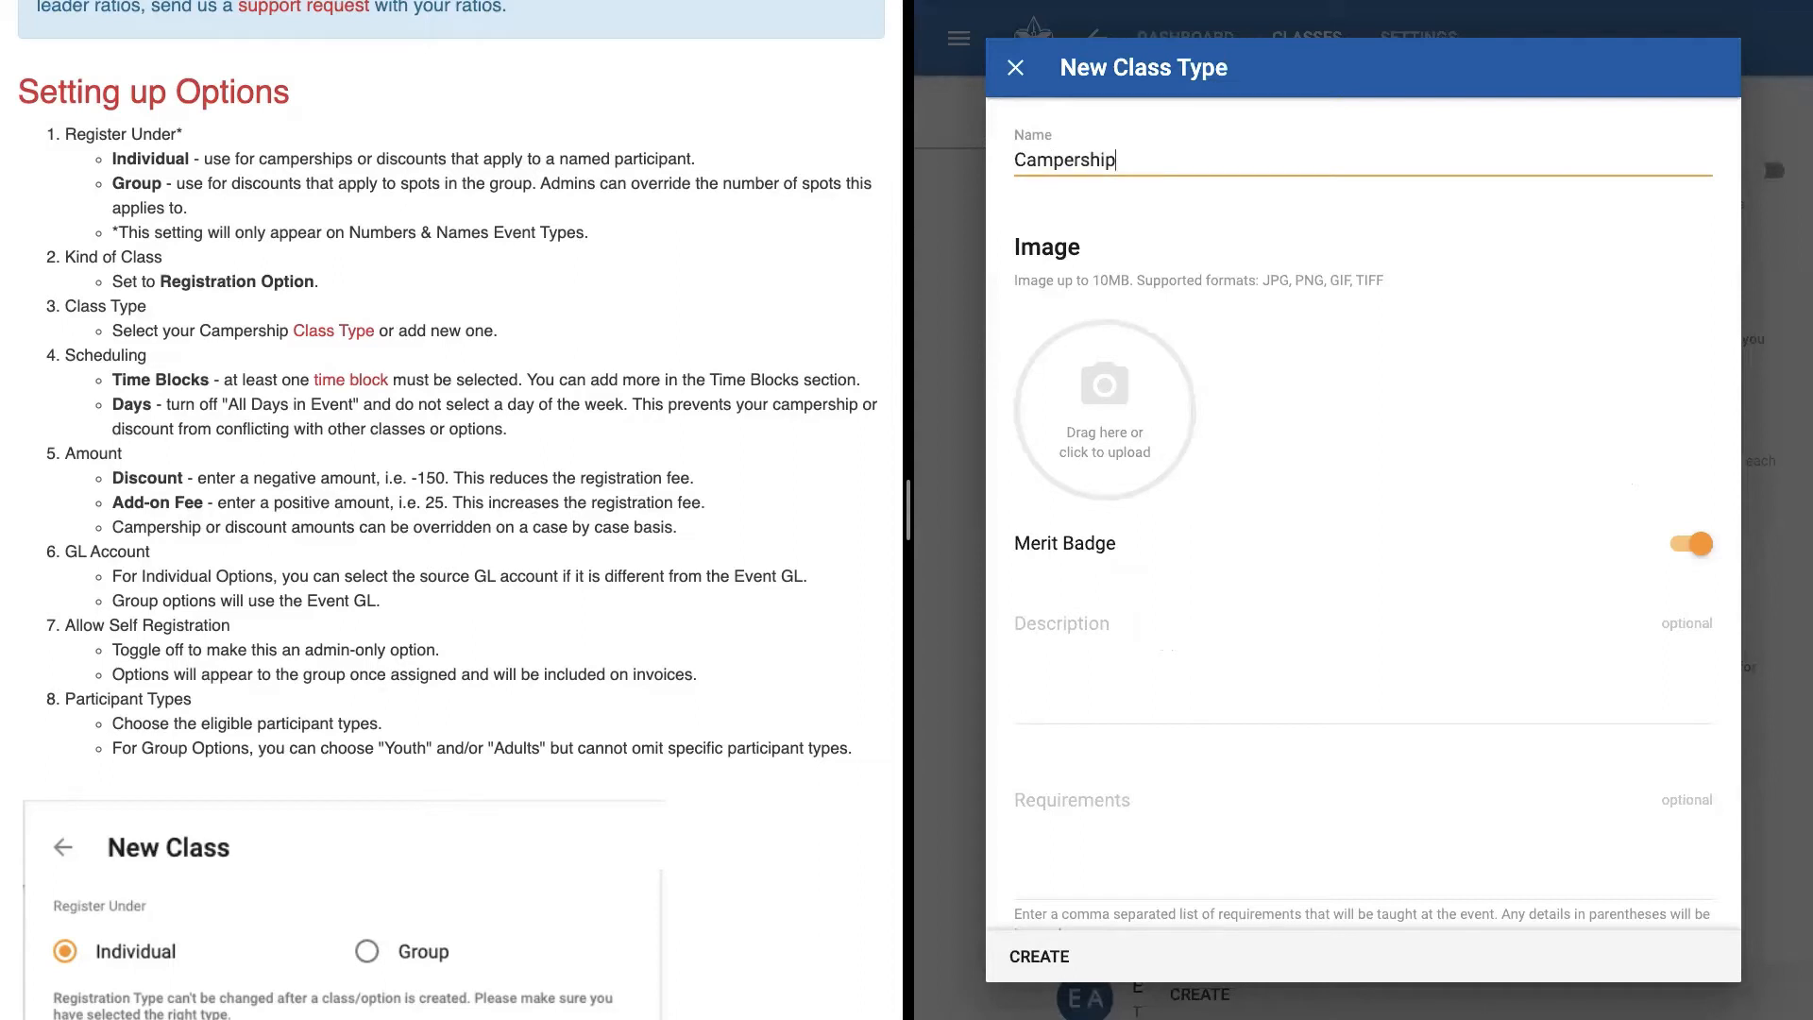
click(1695, 545)
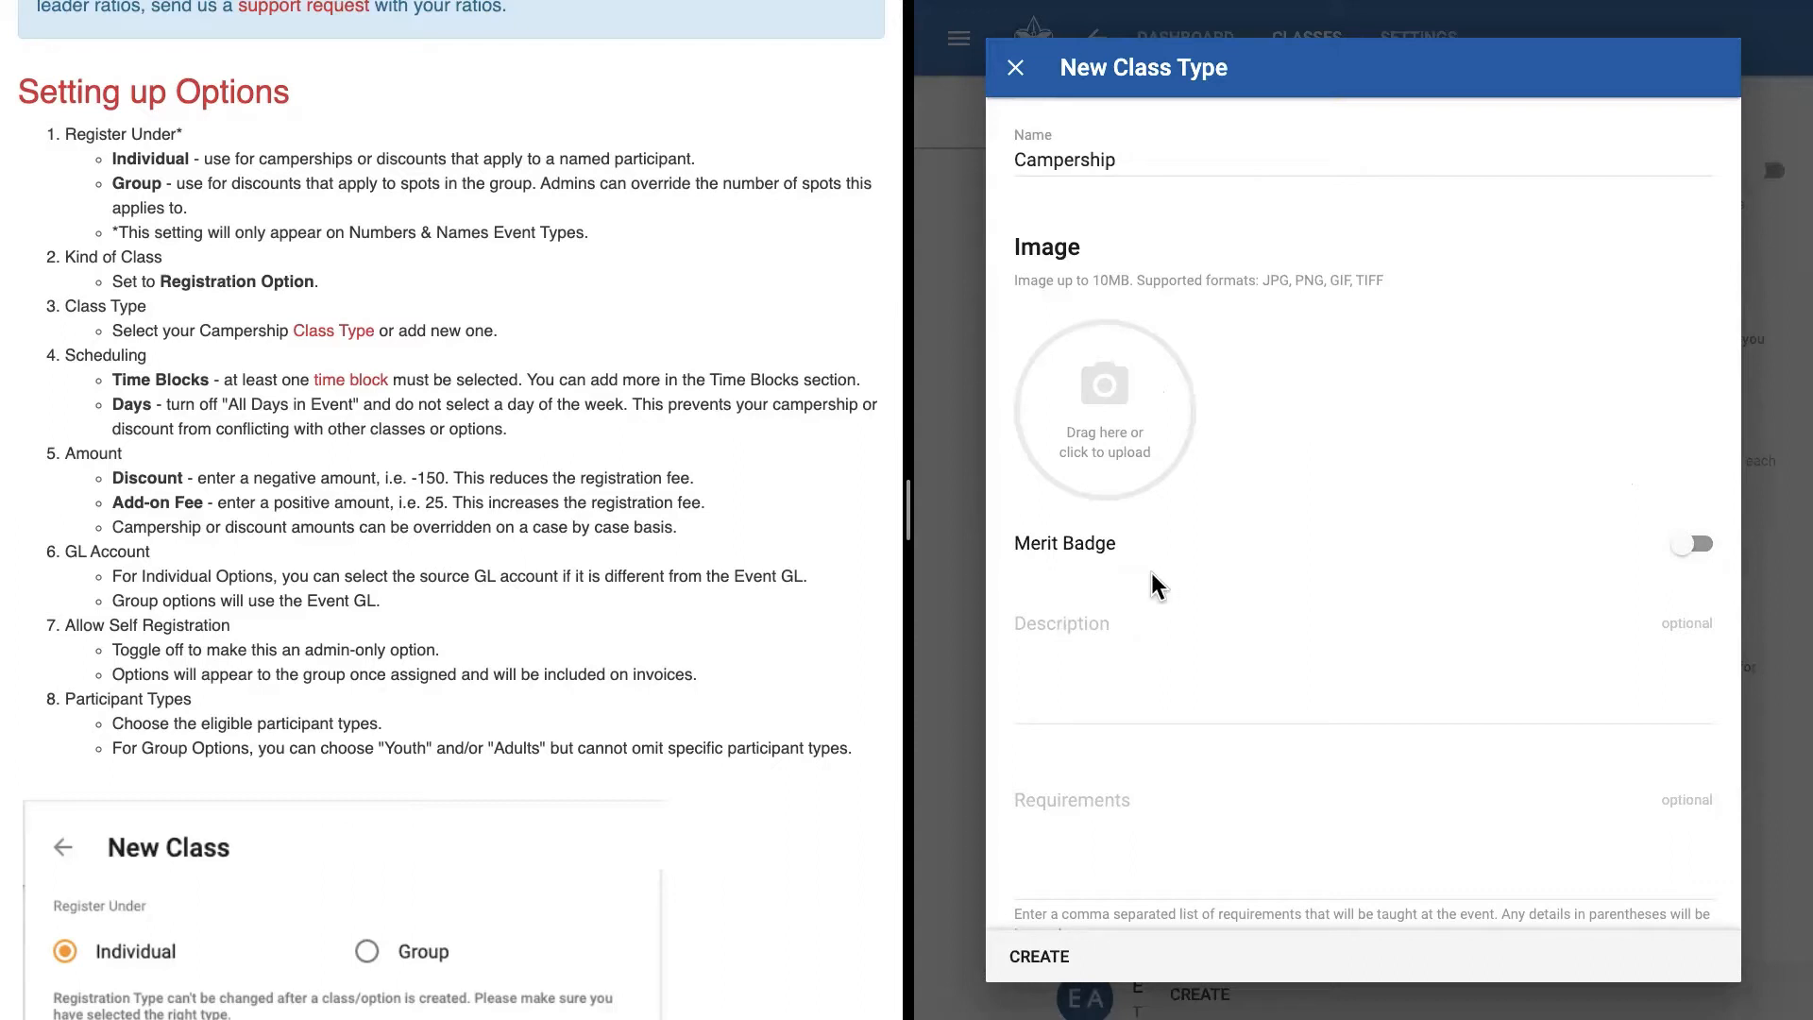
click(1015, 67)
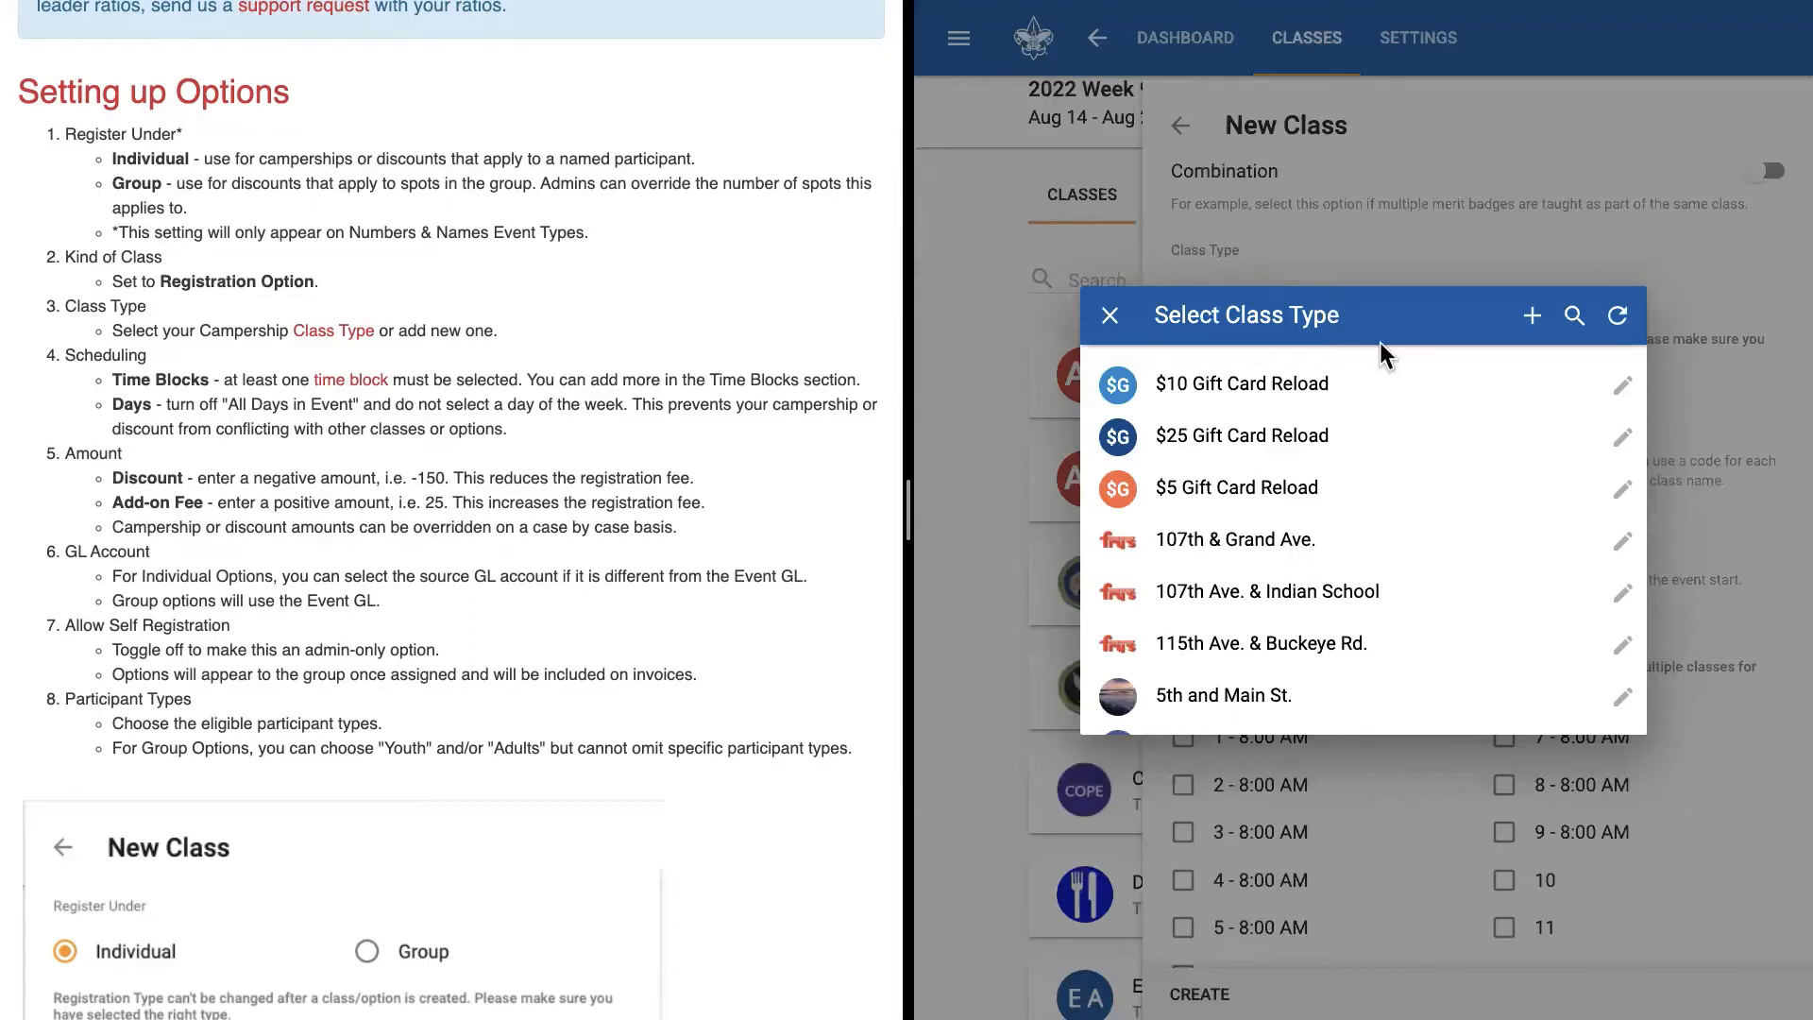
- Find the existing campership class types and assign "Campership - Tentaroo" to the new class
click(1574, 314)
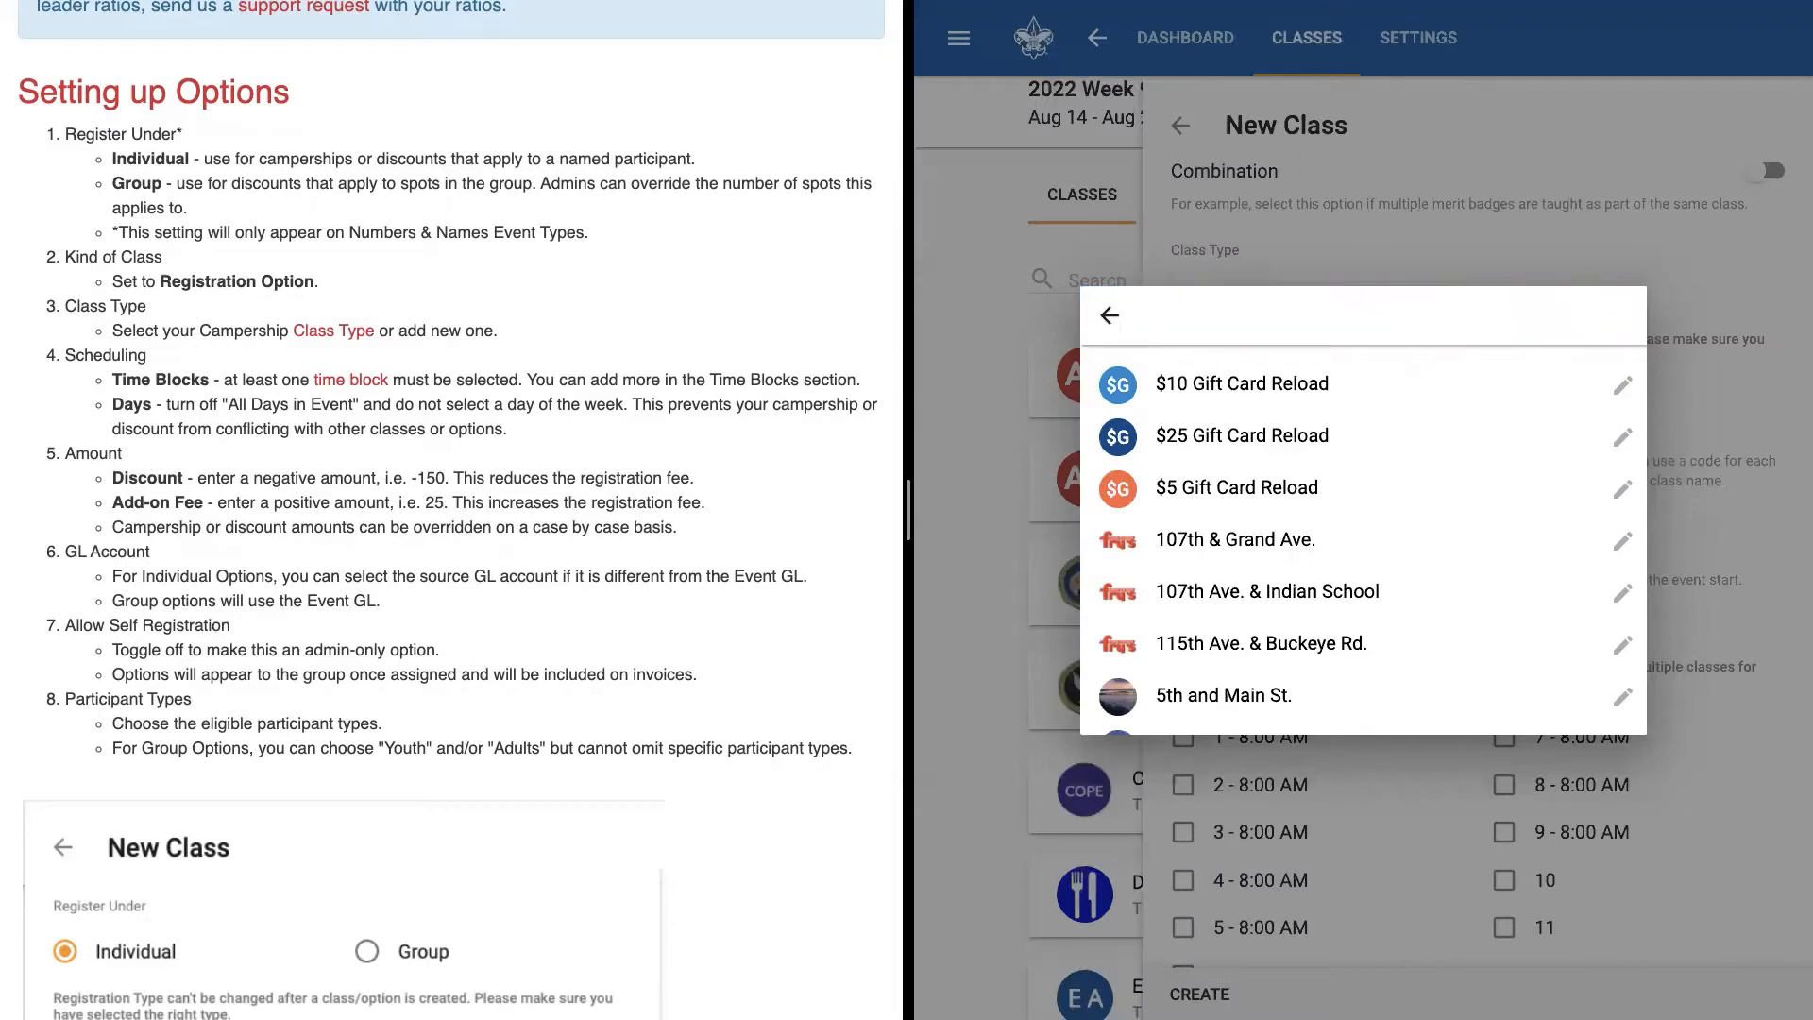
text(campership)
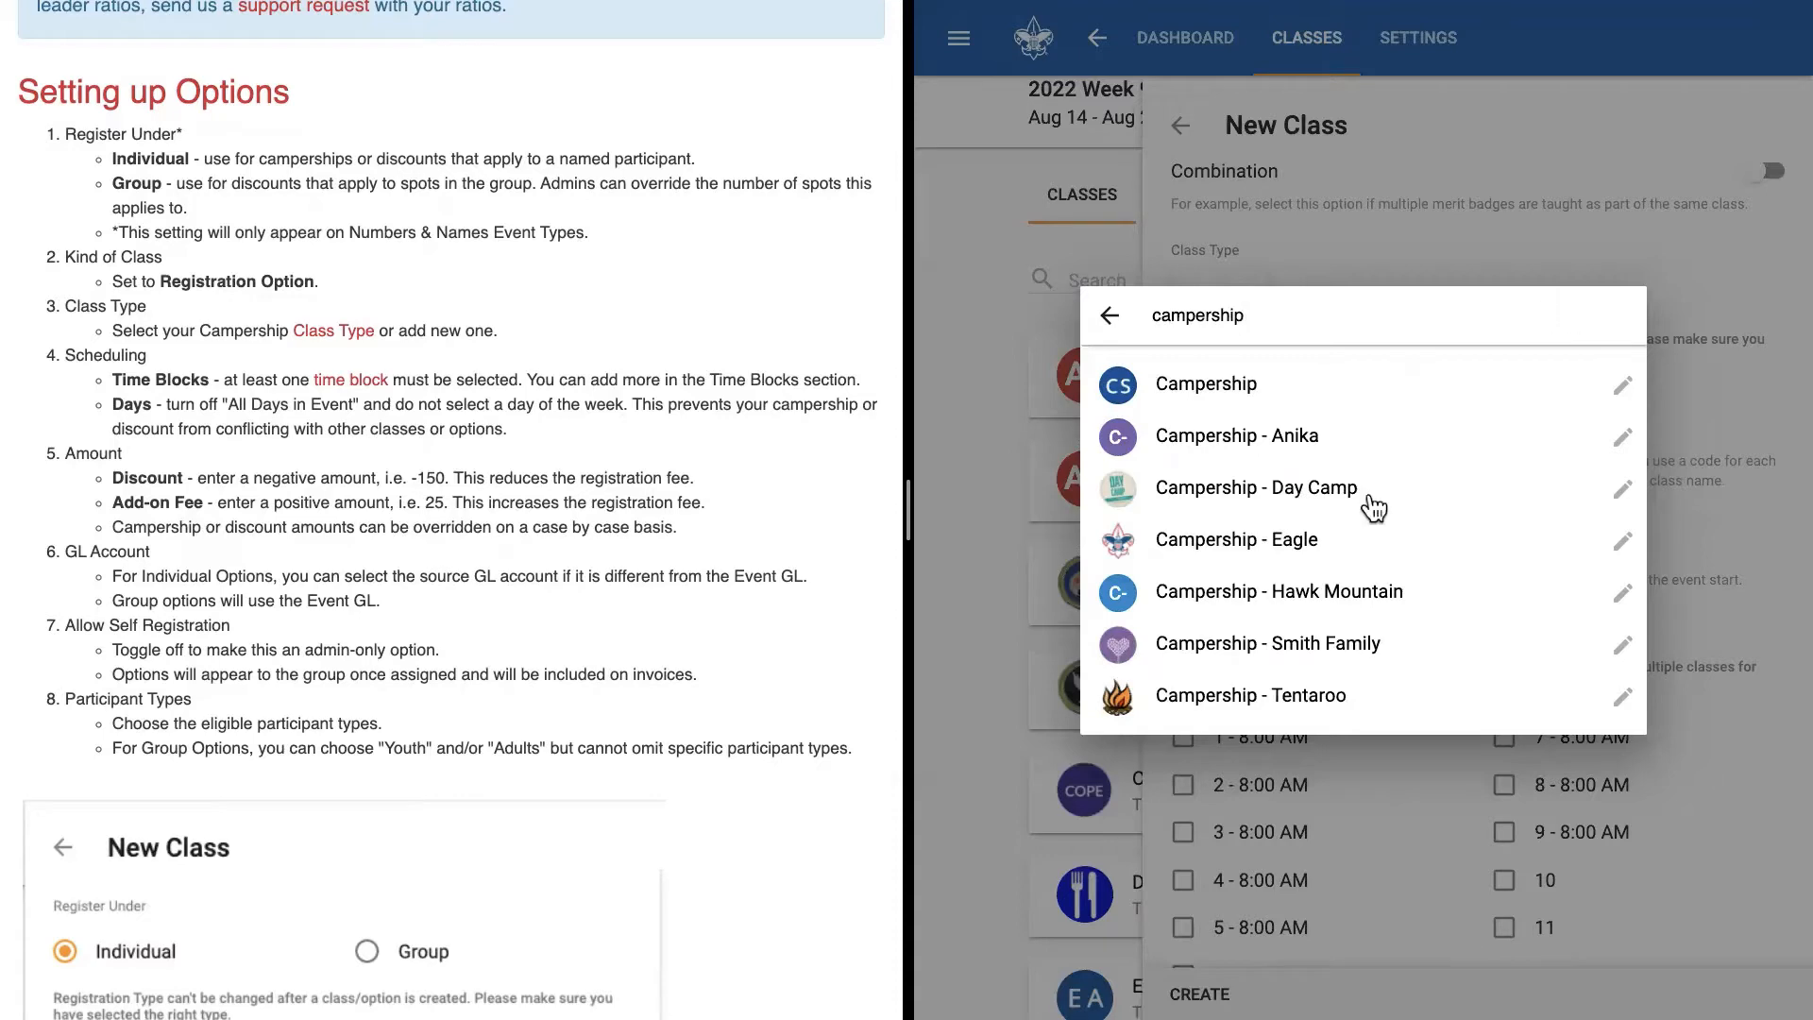
click(1307, 696)
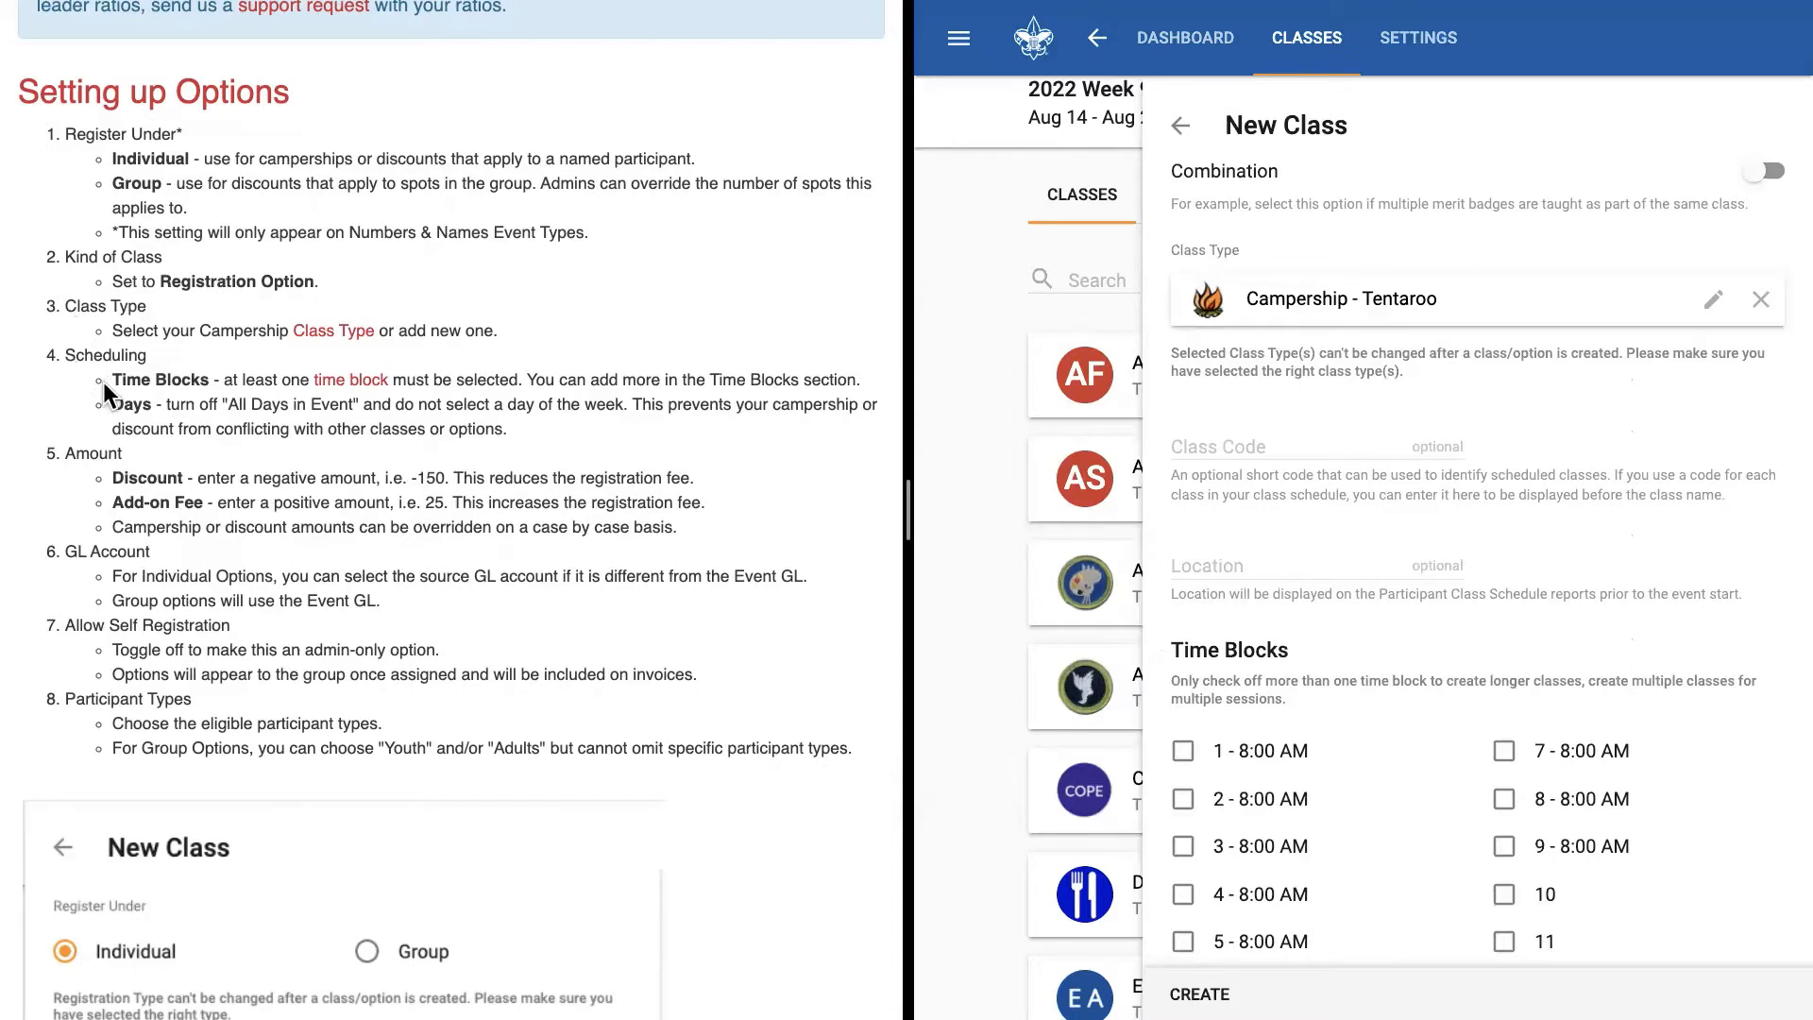
- Widen the registration window in the split screen, then schedule the campership in time block 11 with All Days in Event turned off
scroll(1469, 513, down, 4)
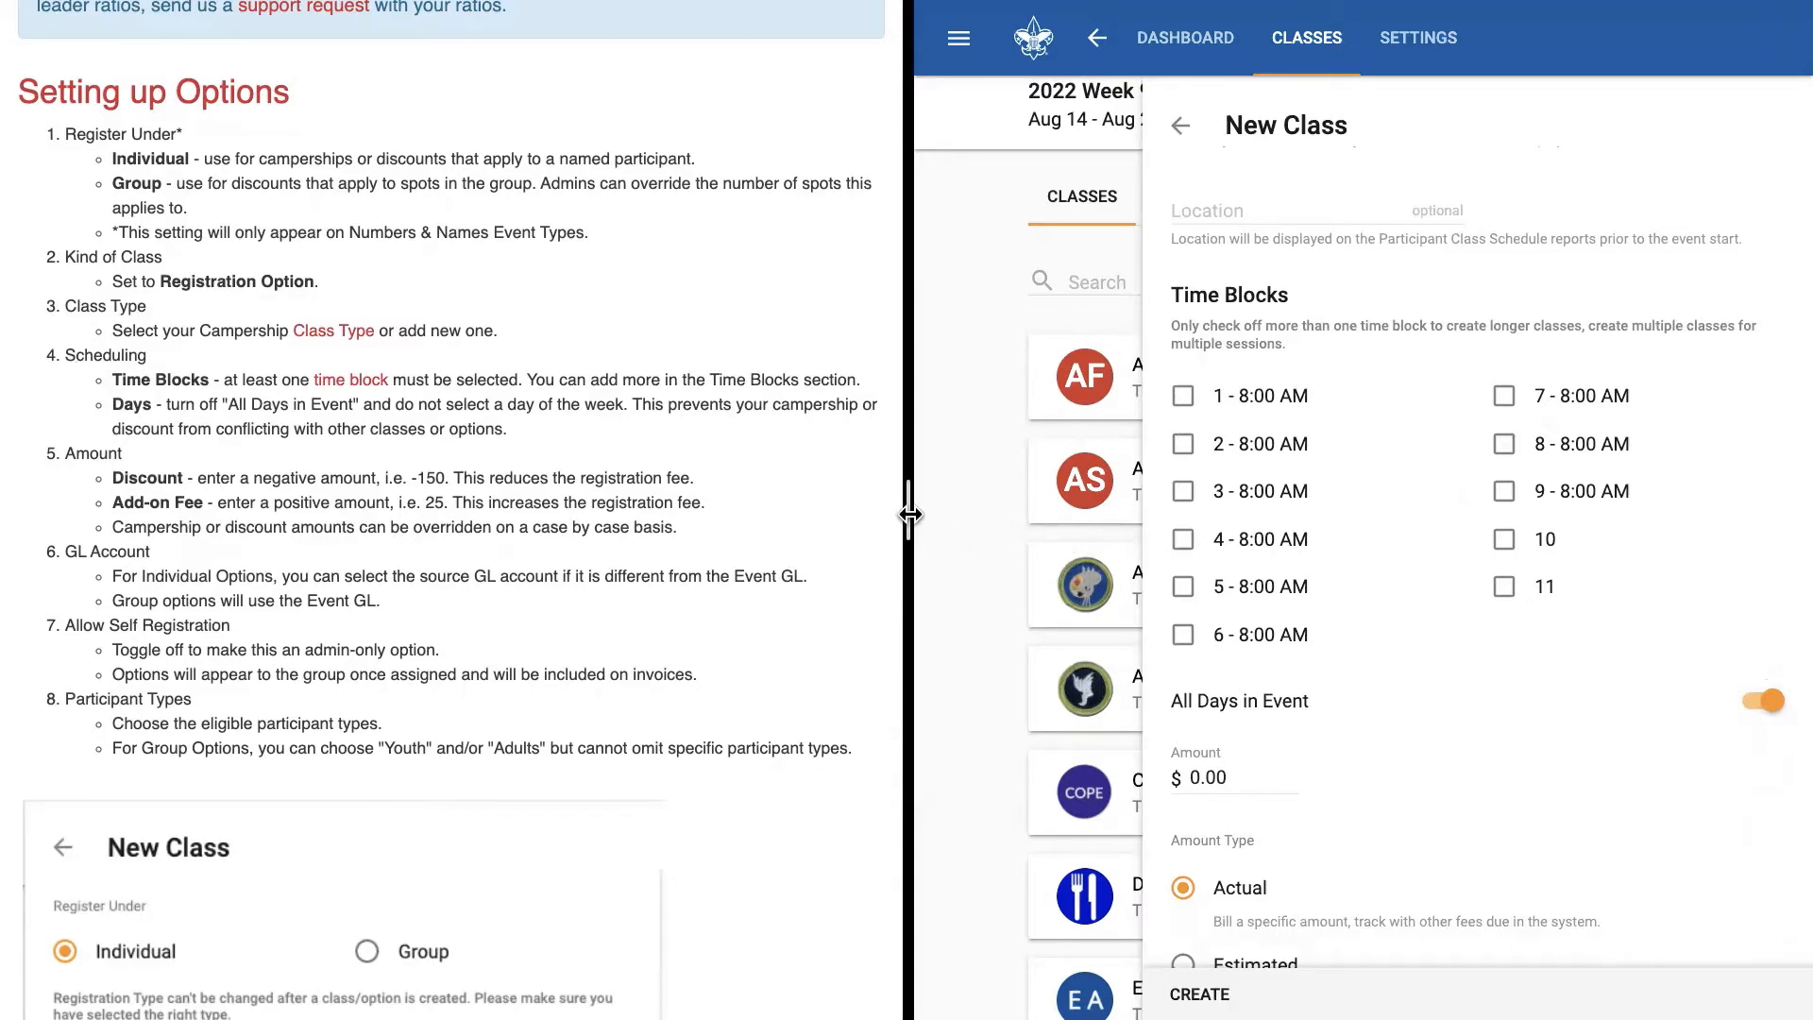
drag(908, 513, 475, 524)
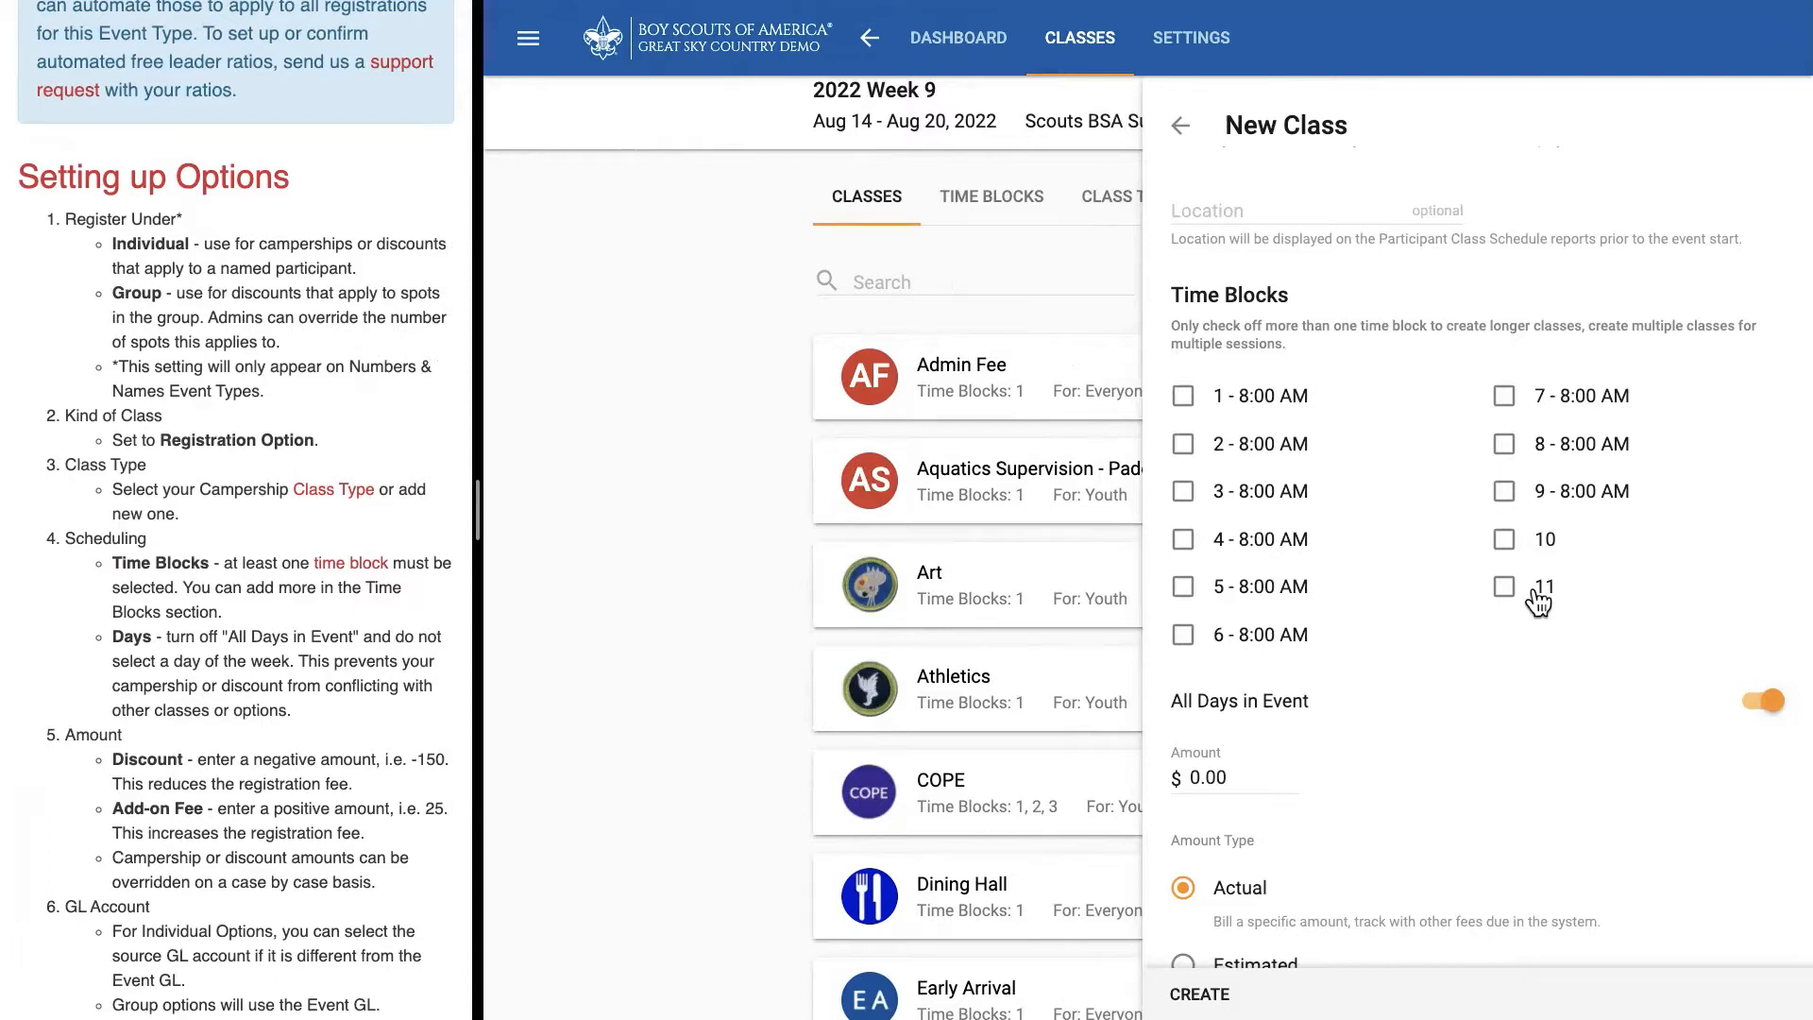
click(1504, 587)
scroll(1769, 708, down, 1)
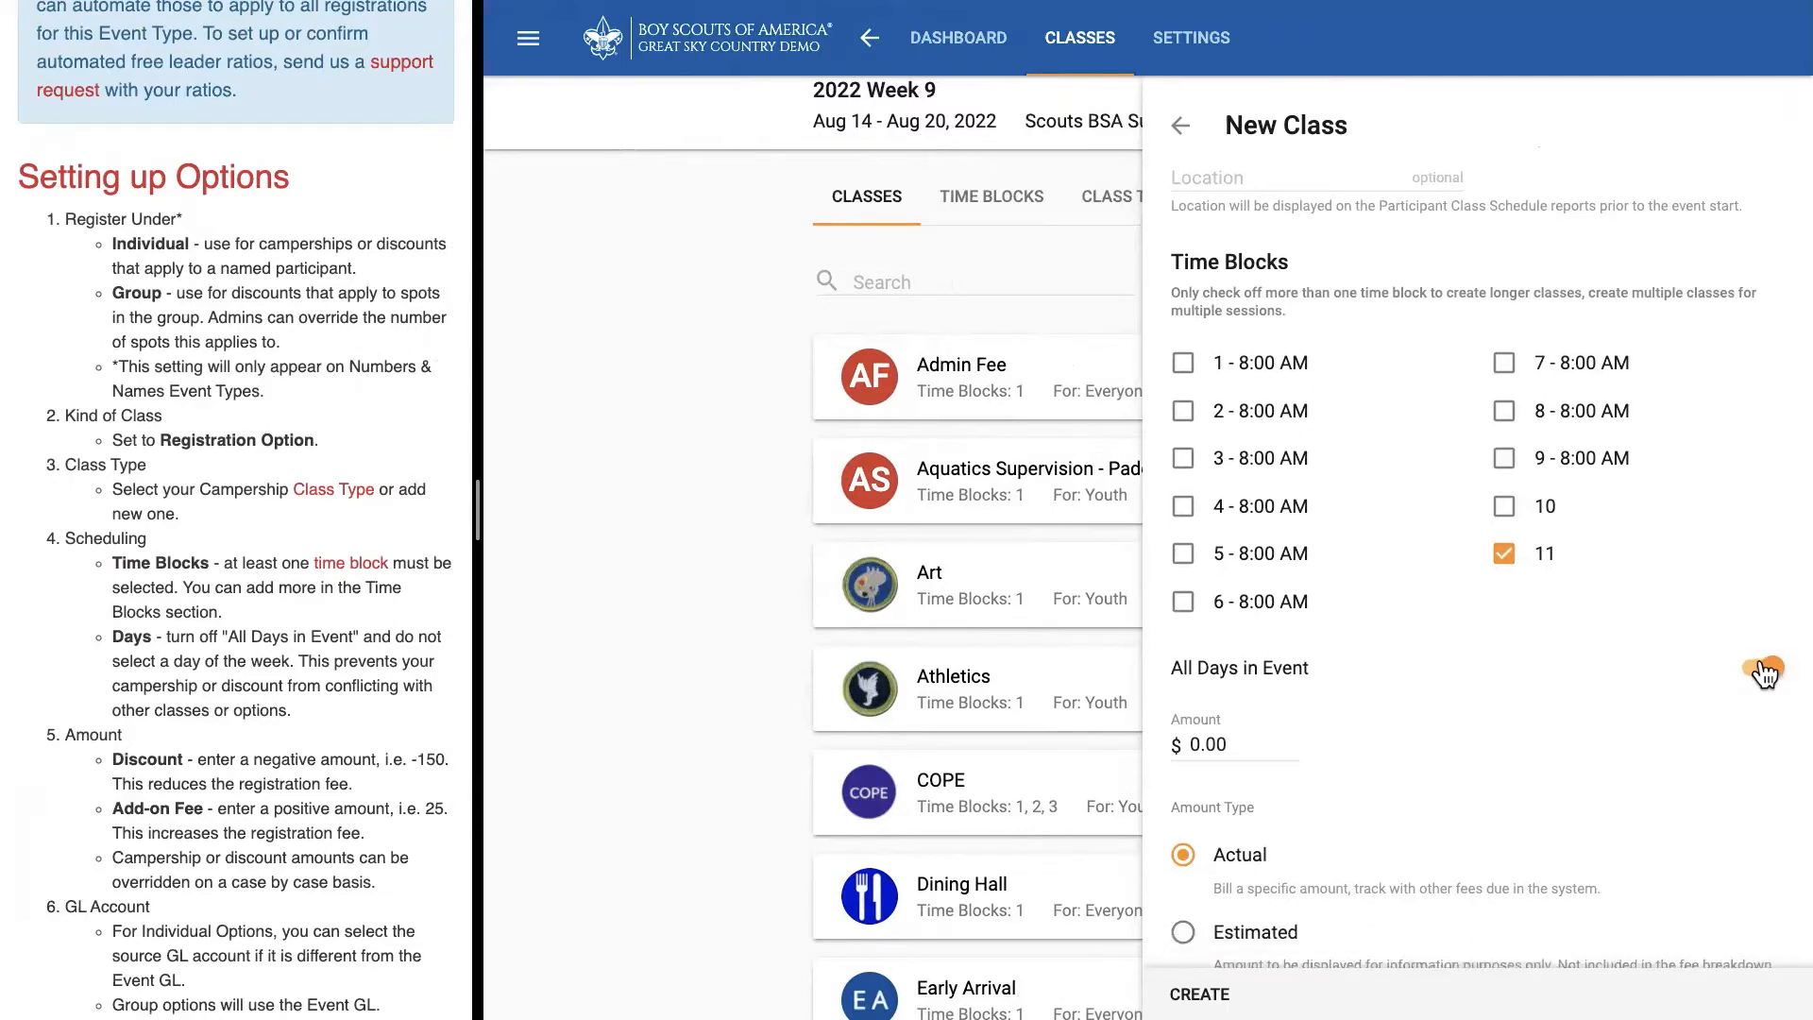
click(1764, 670)
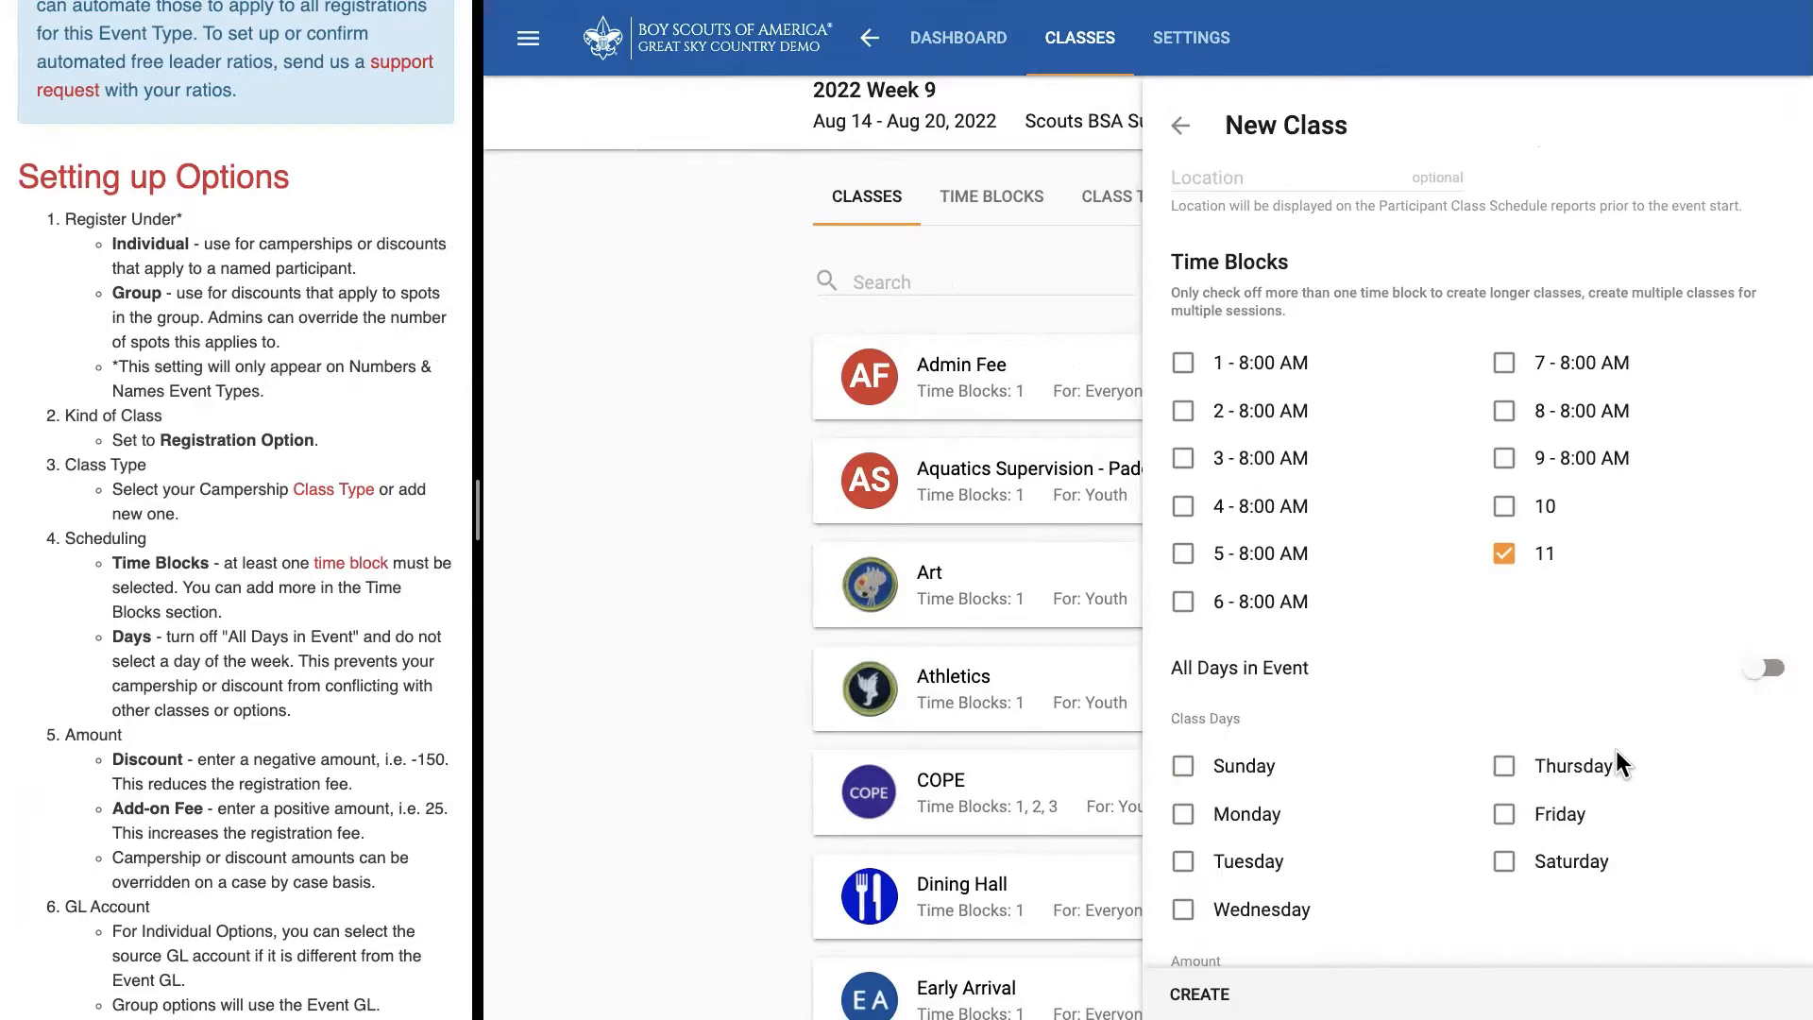
scroll(1617, 752, down, 3)
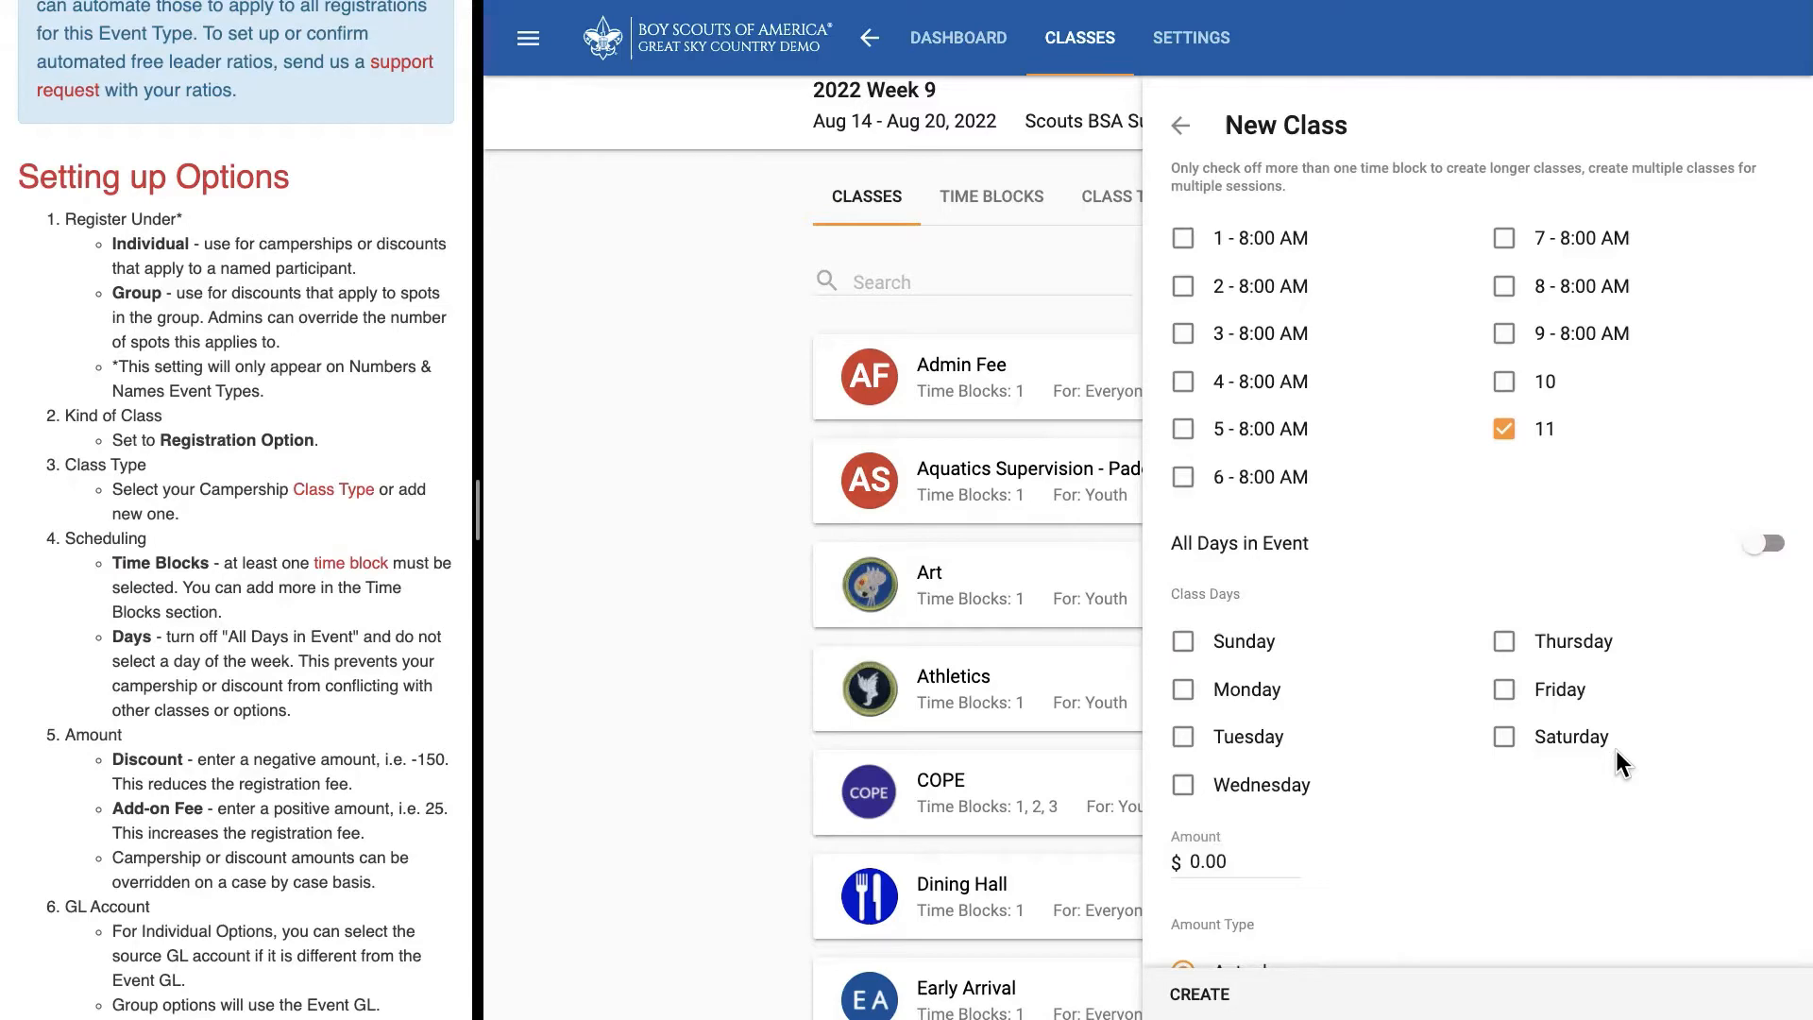
scroll(1617, 749, down, 4)
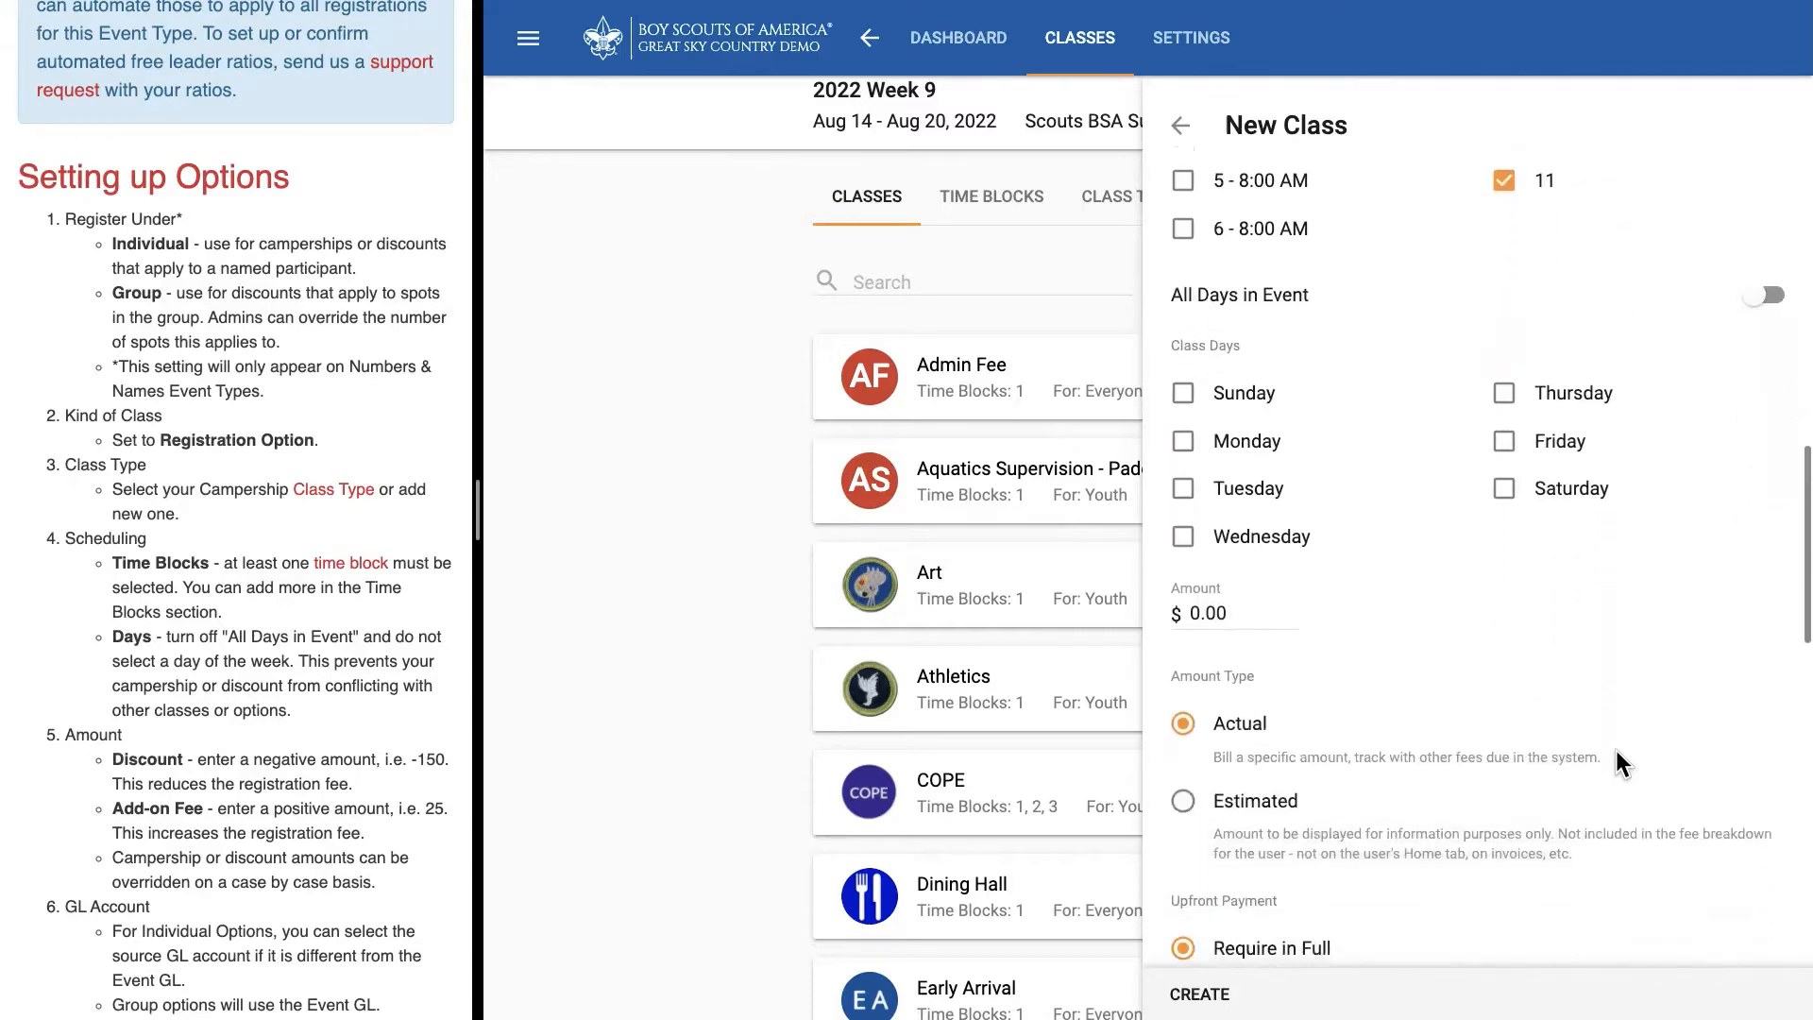
- Widen the manual's side of the split screen and set the campership amount to -200
drag(474, 512, 921, 532)
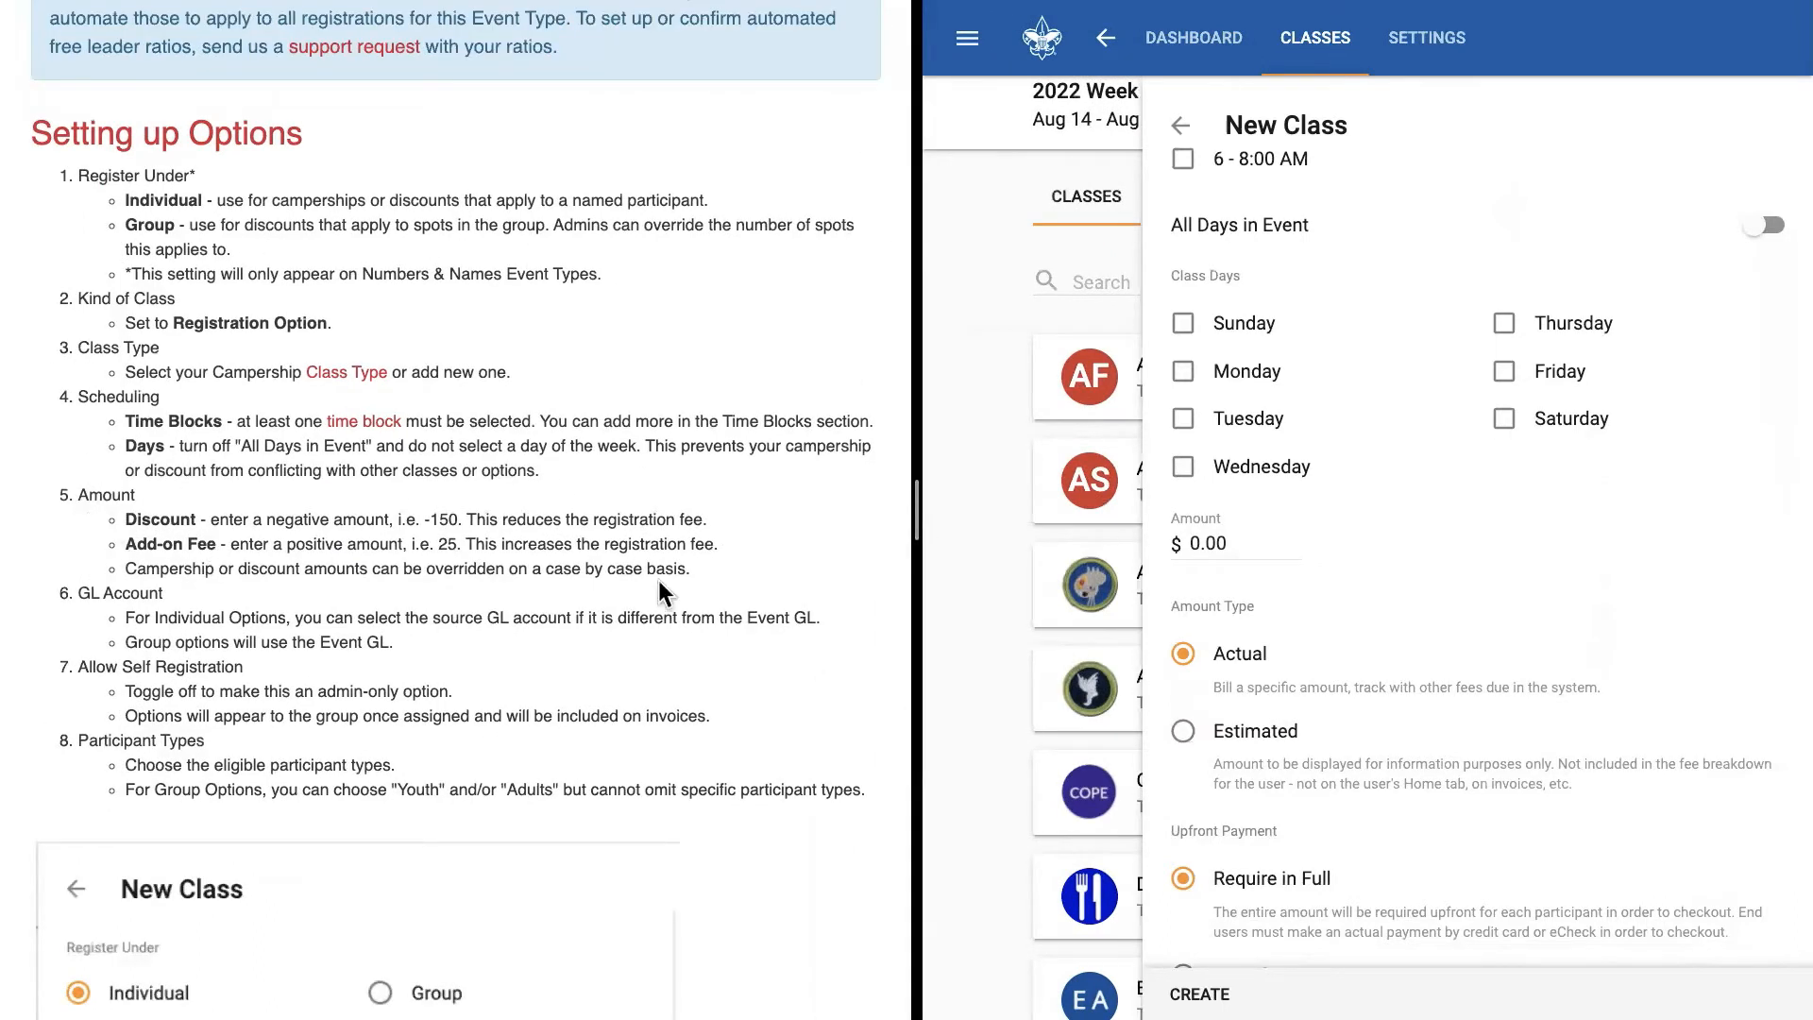
click(1211, 548)
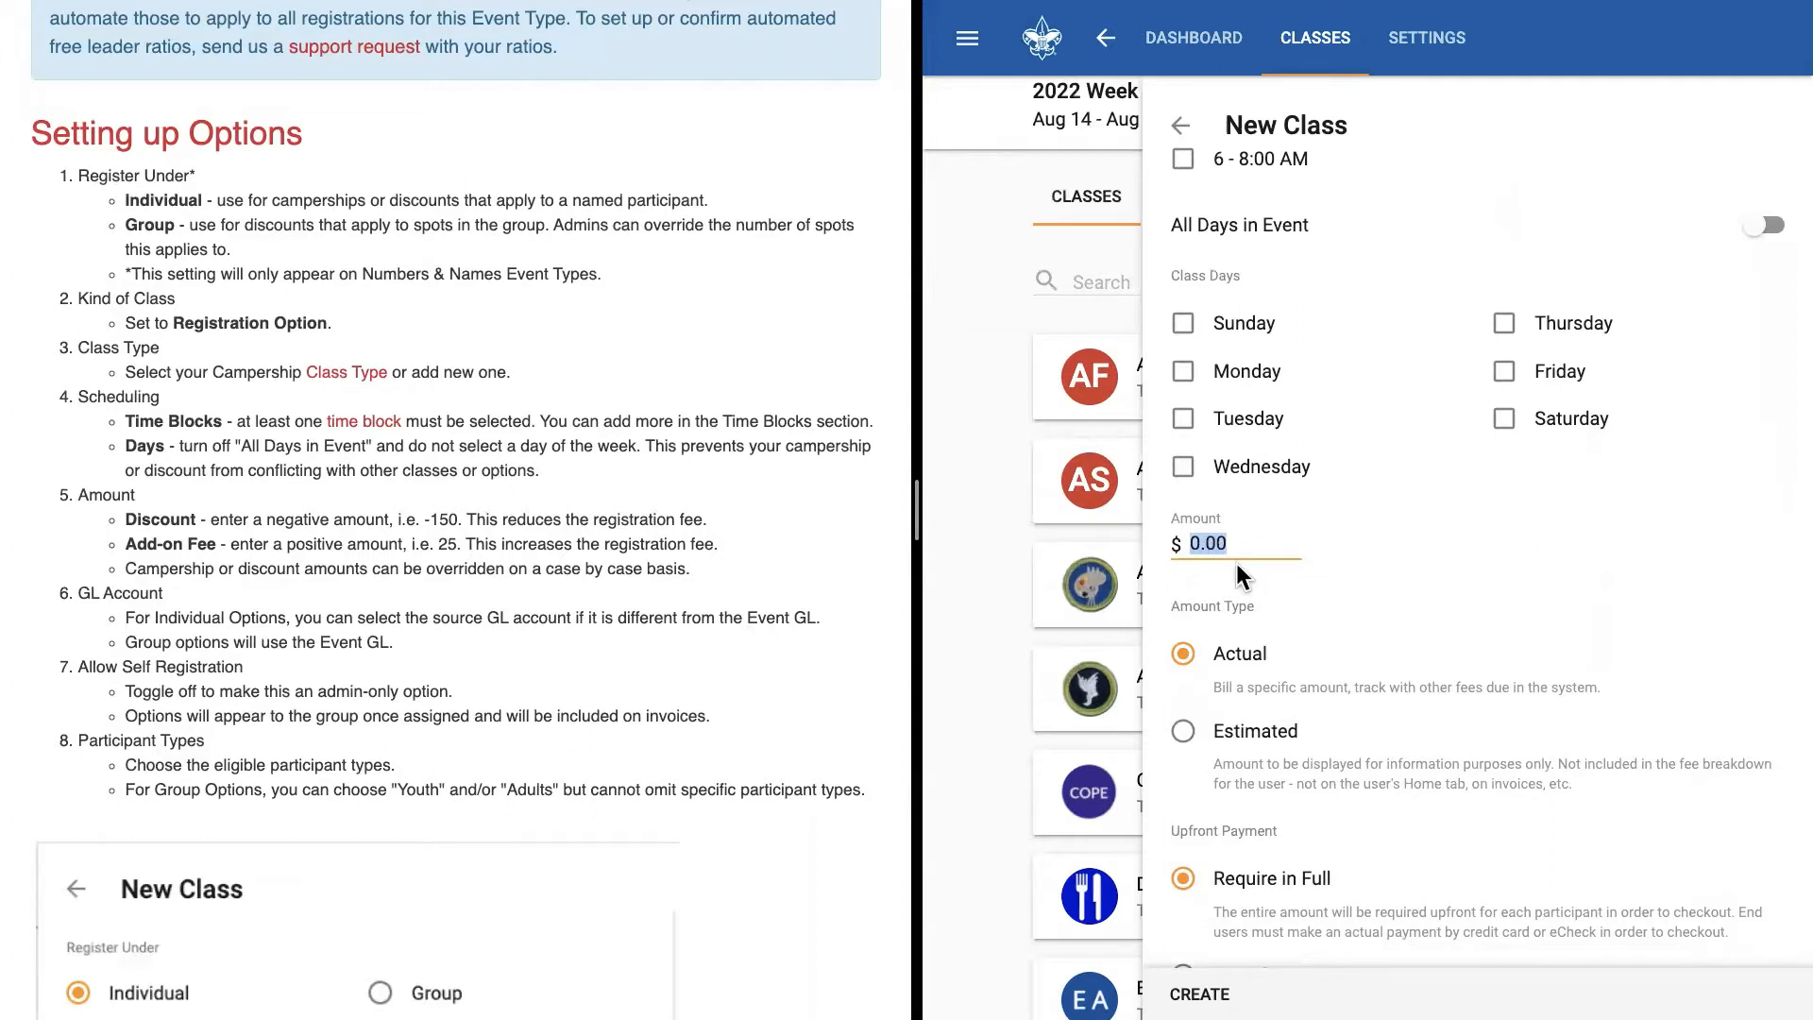
text(-200)
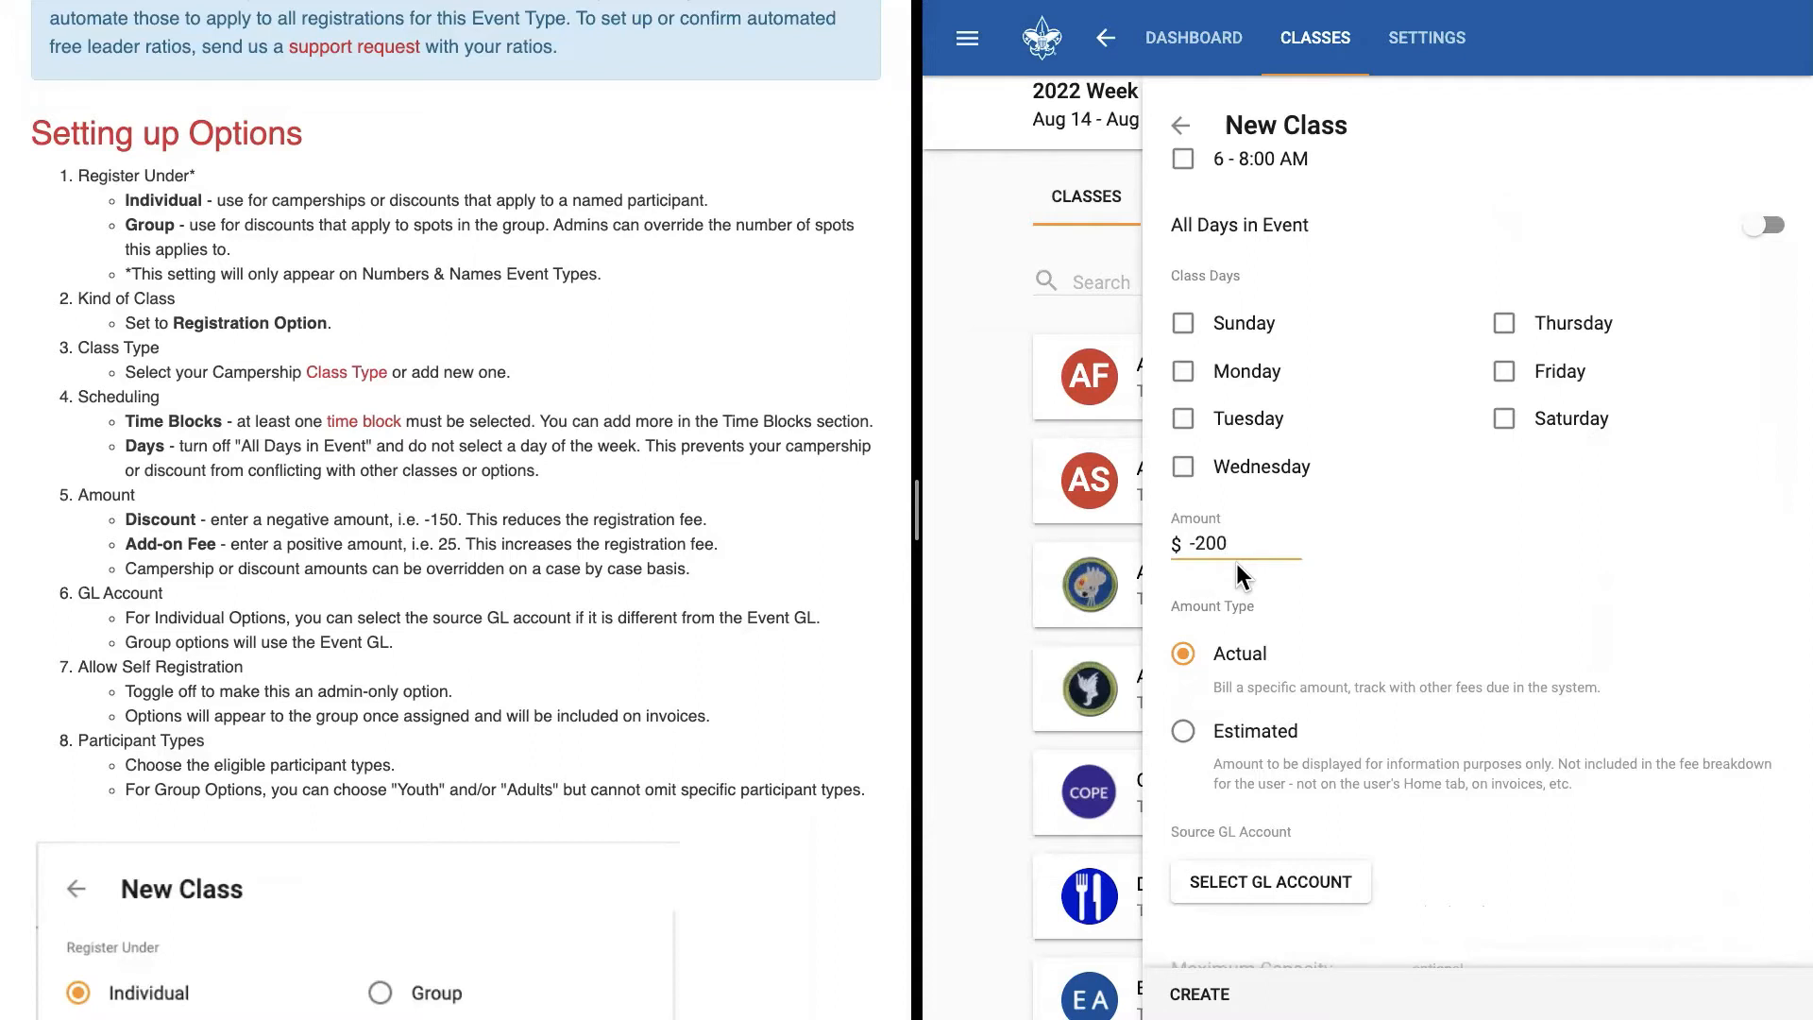
- Open the source GL account selection for the new campership class
scroll(1237, 563, down, 3)
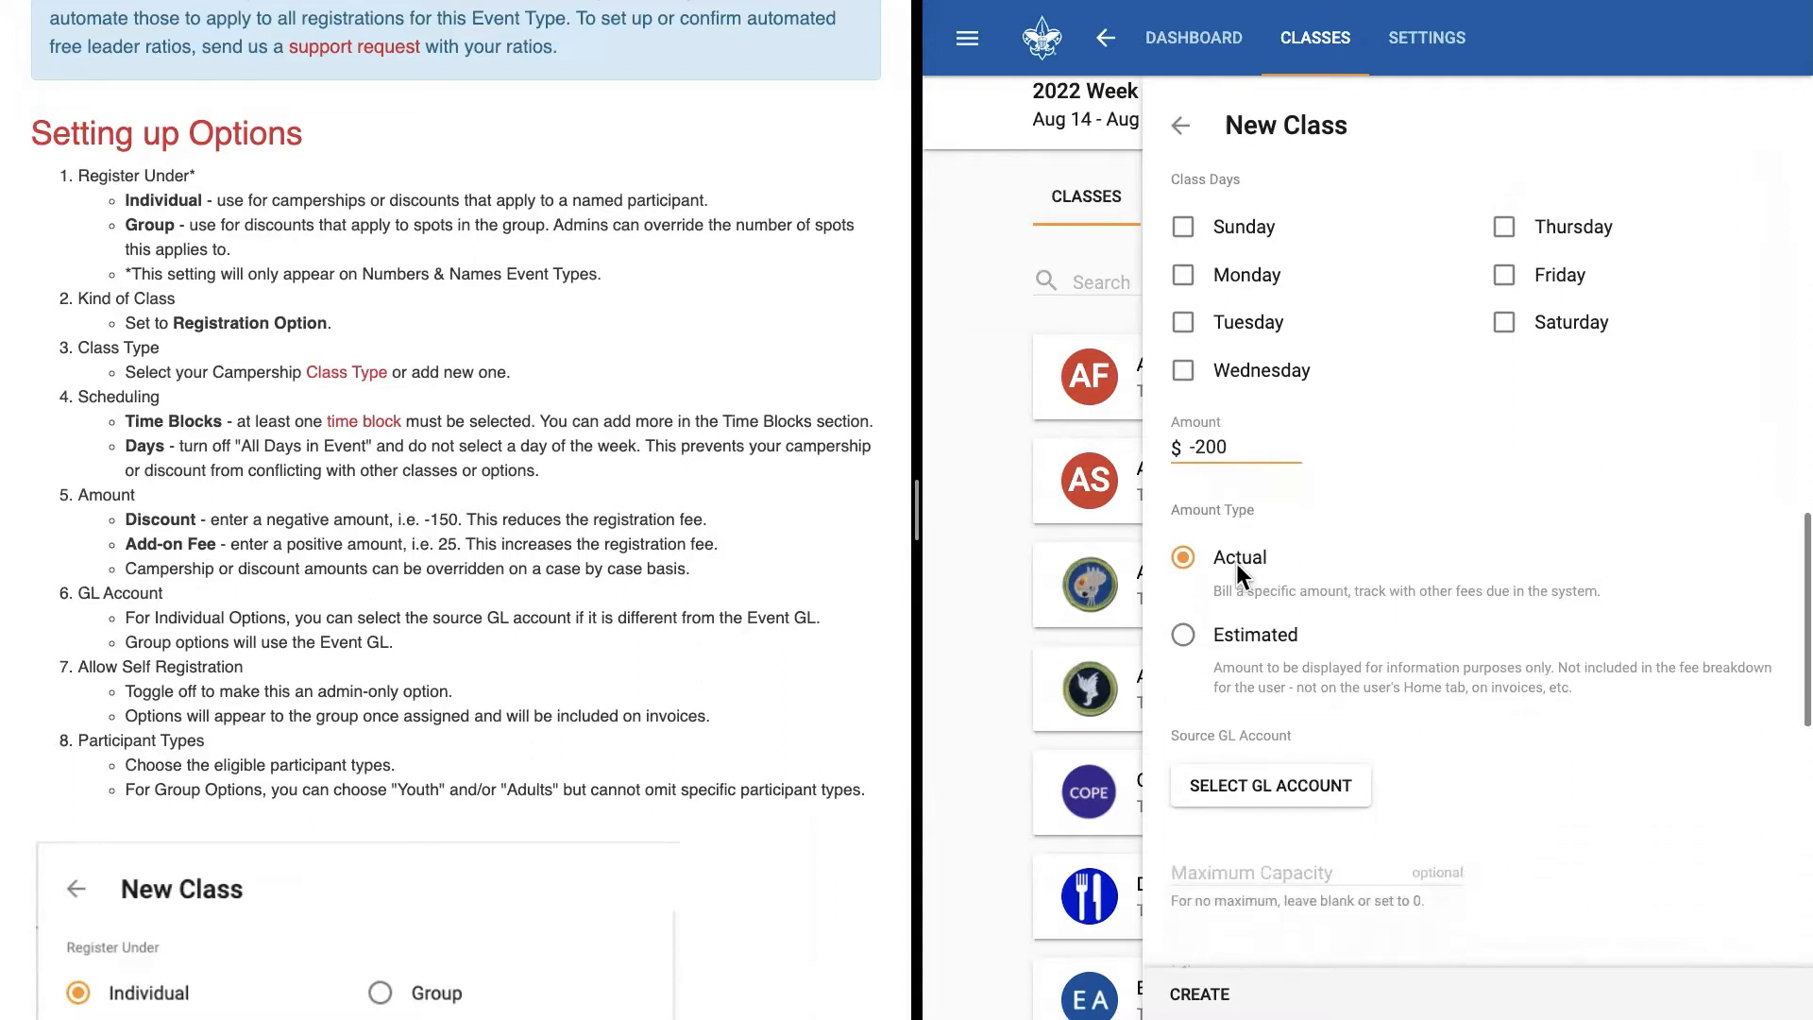
scroll(1237, 563, down, 2)
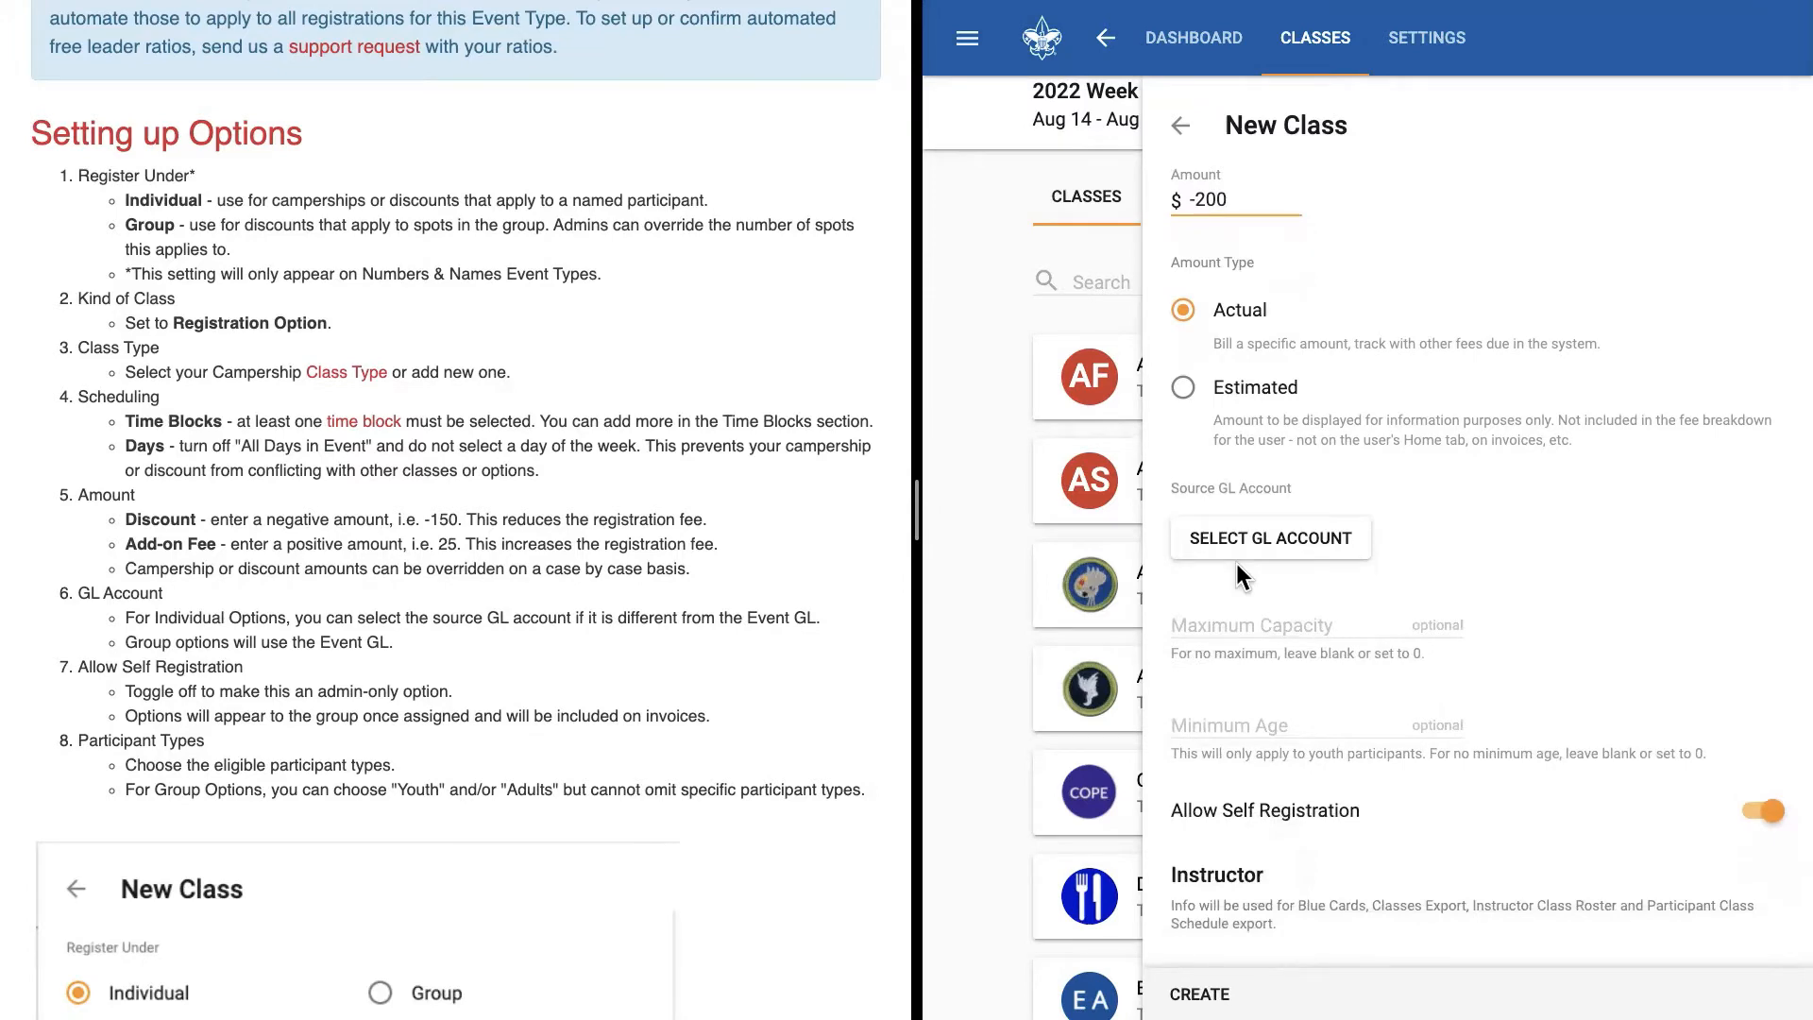
scroll(1237, 563, down, 1)
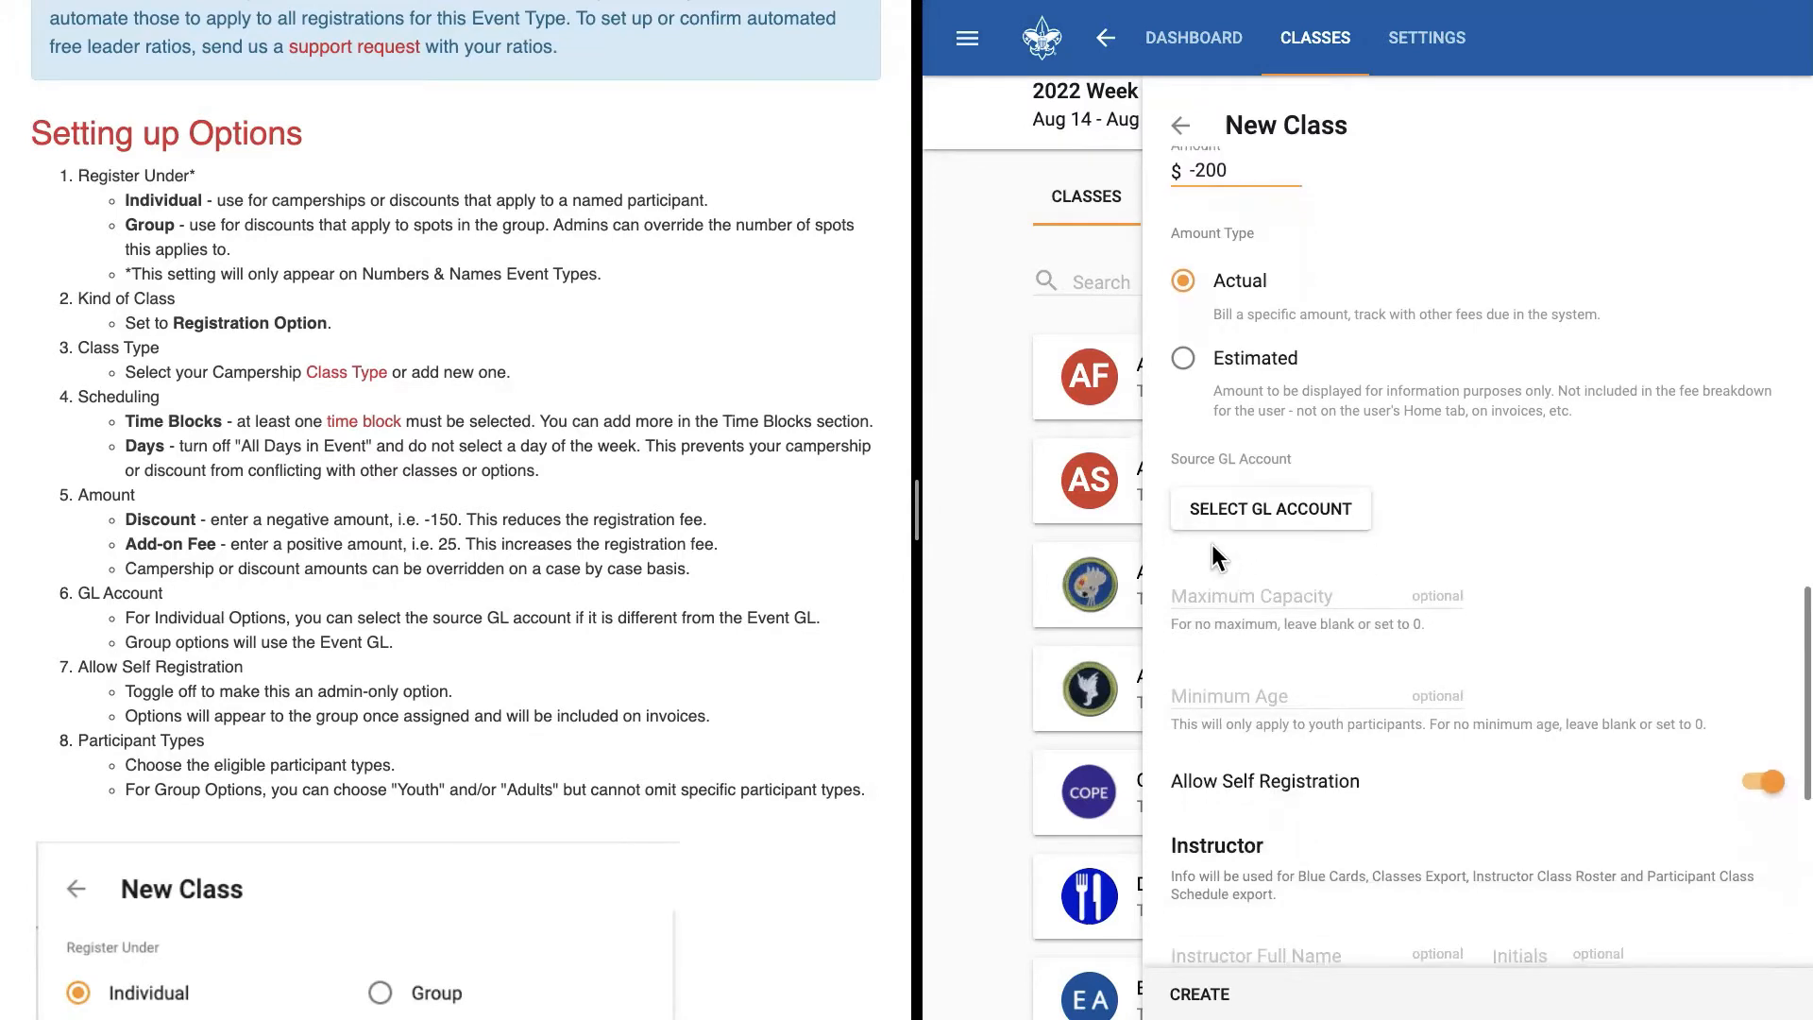
click(1286, 519)
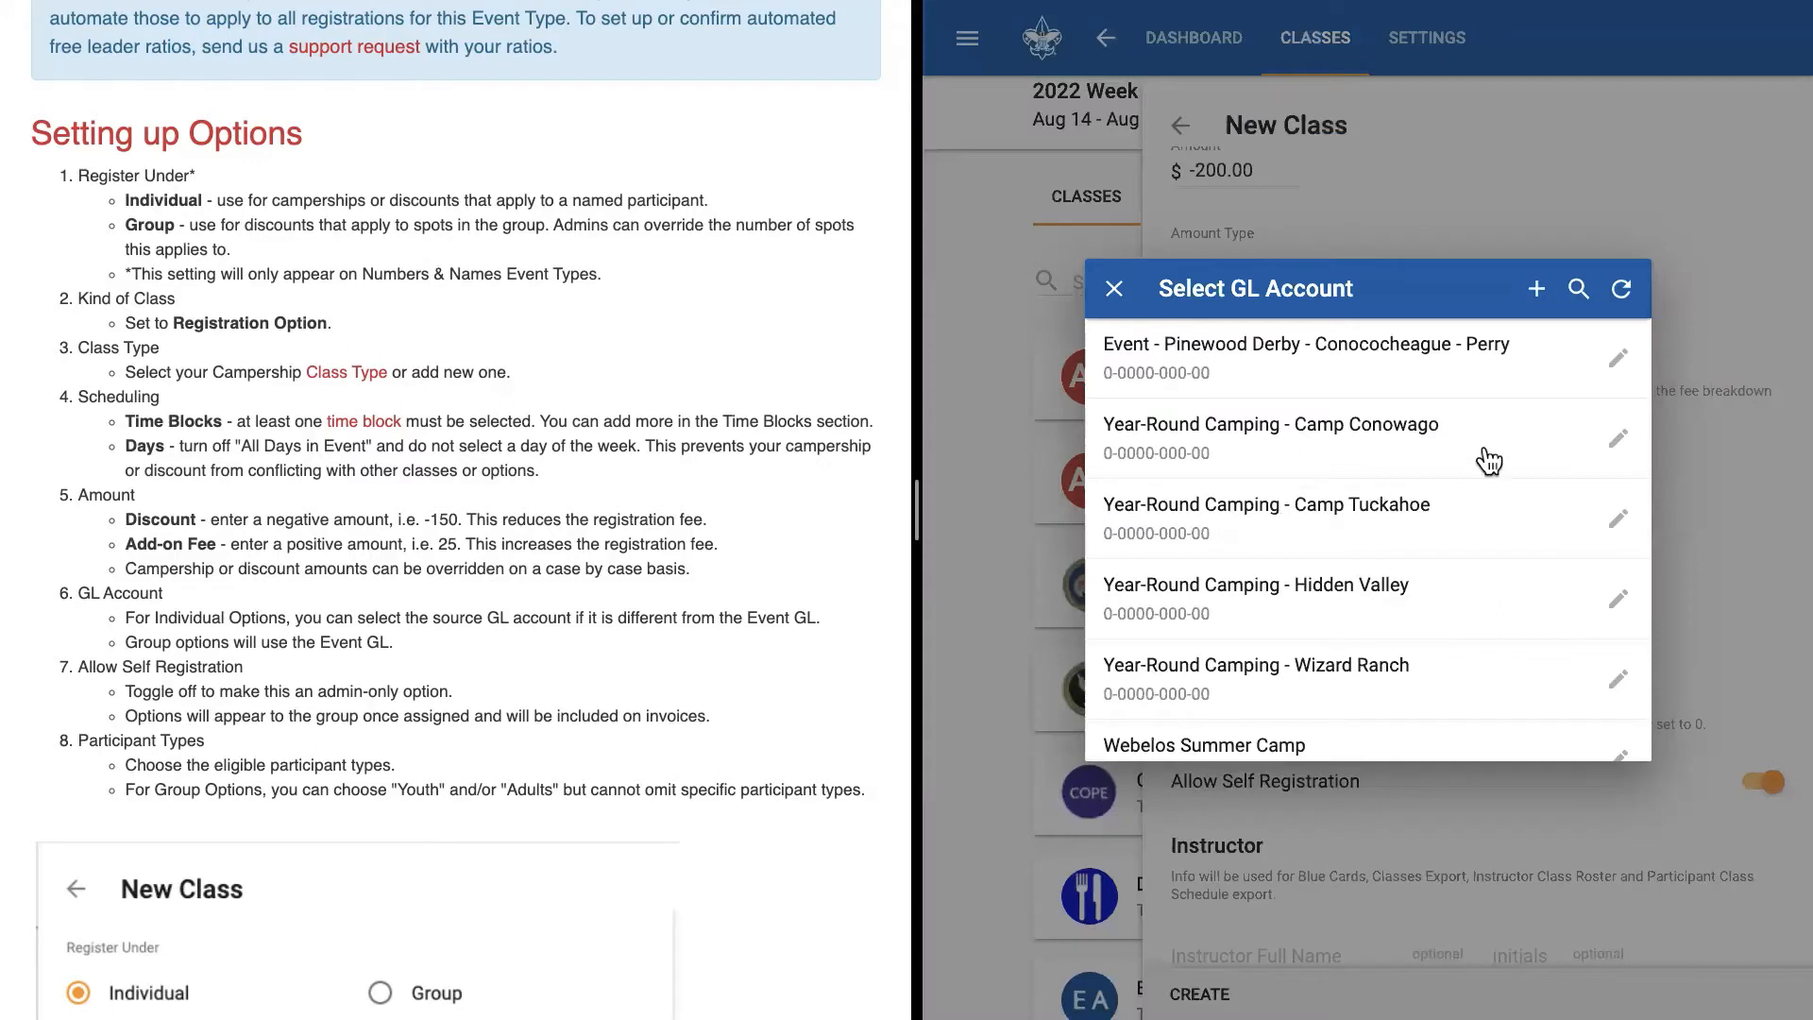
click(1579, 289)
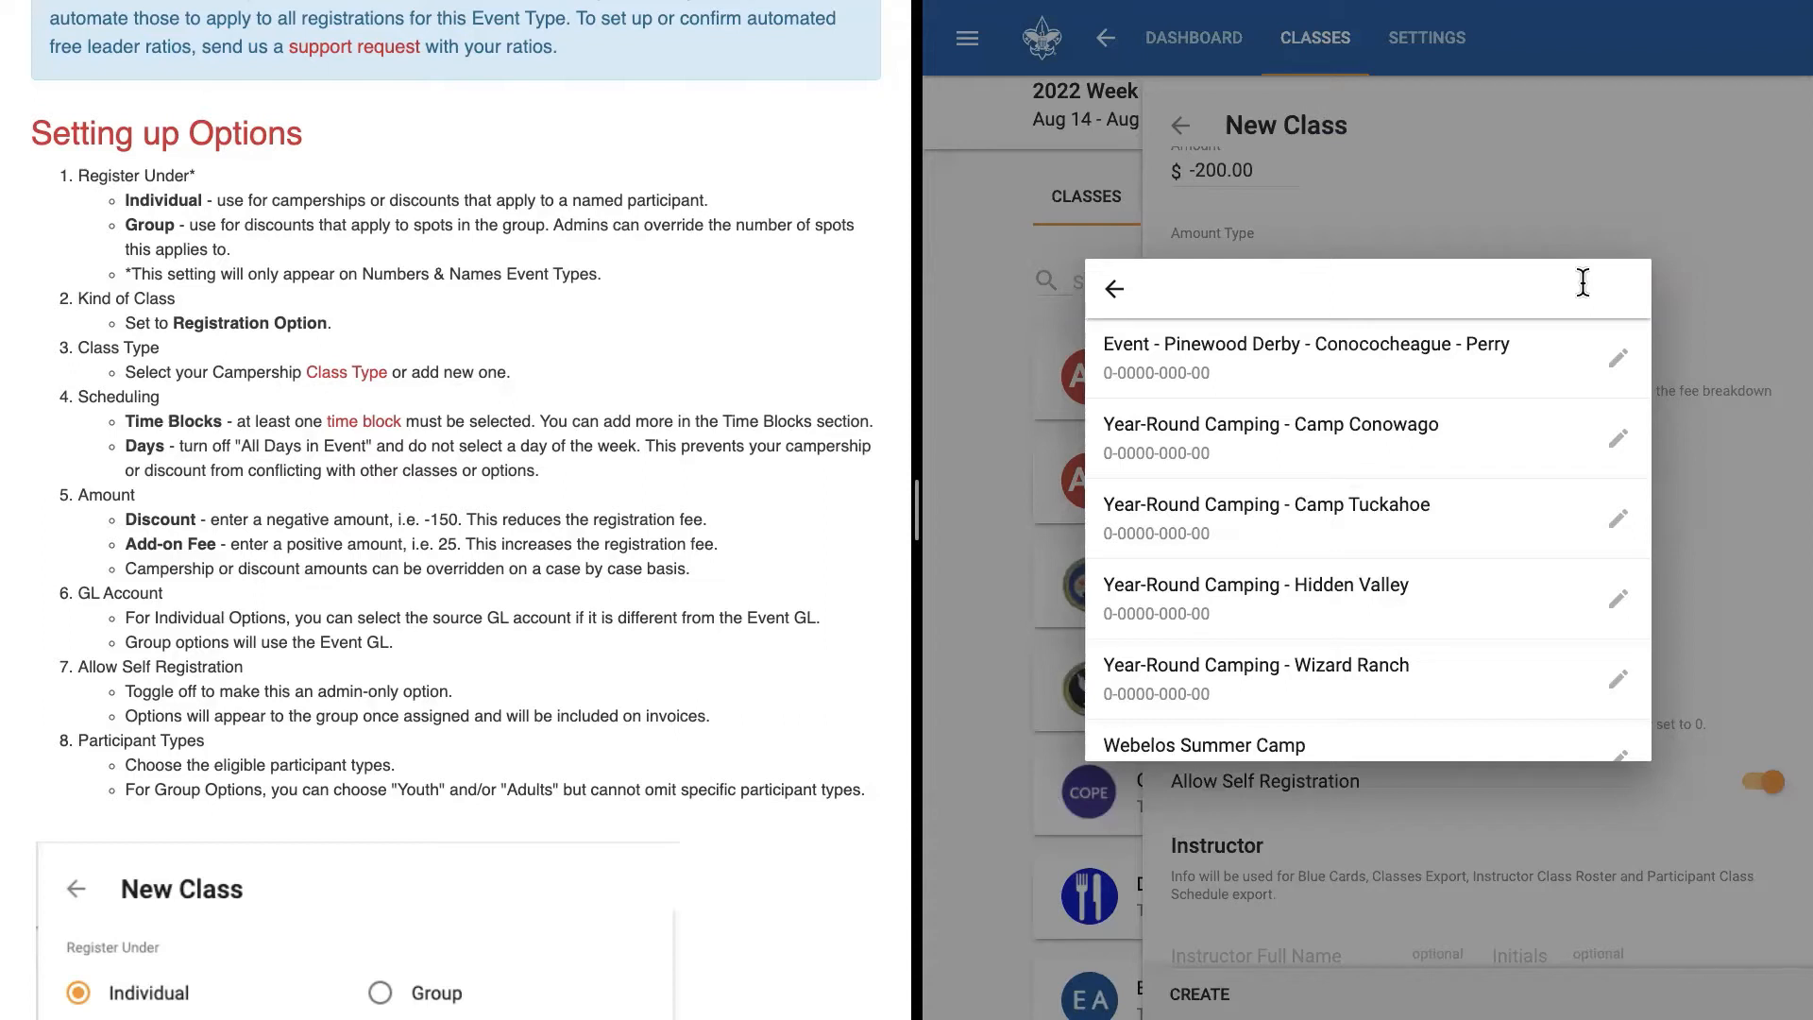
text(camper)
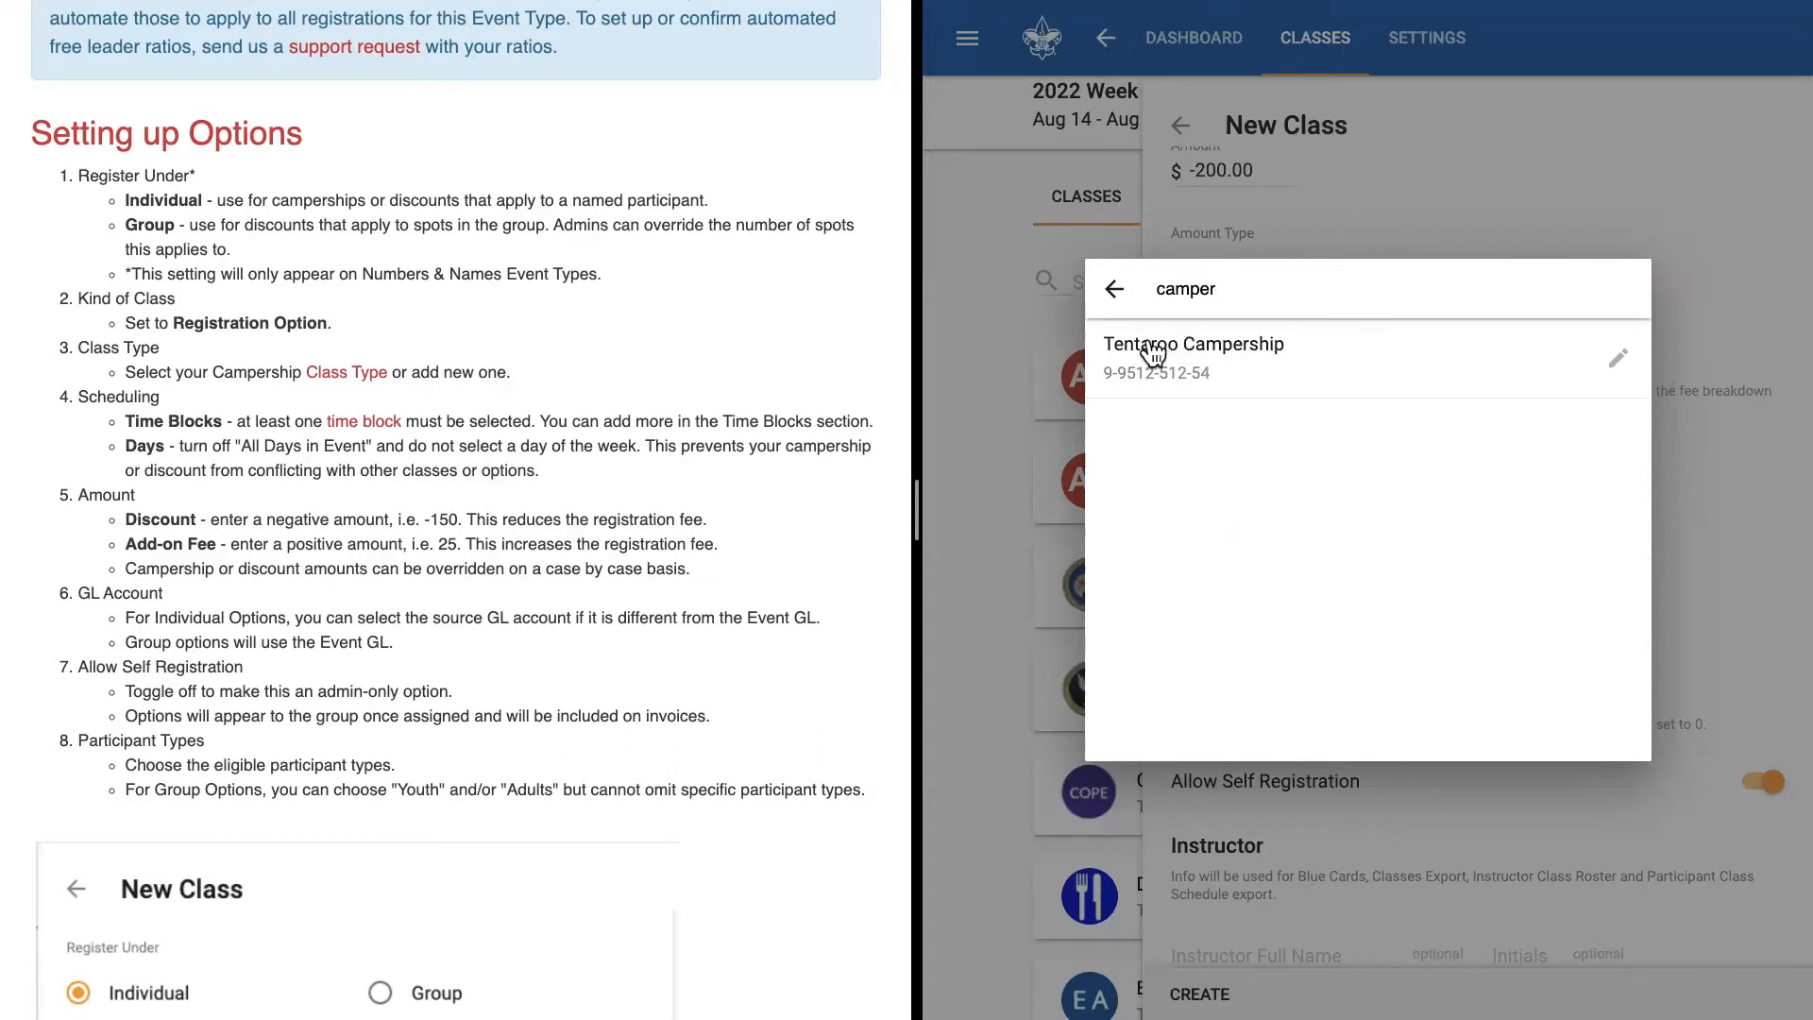
click(1114, 289)
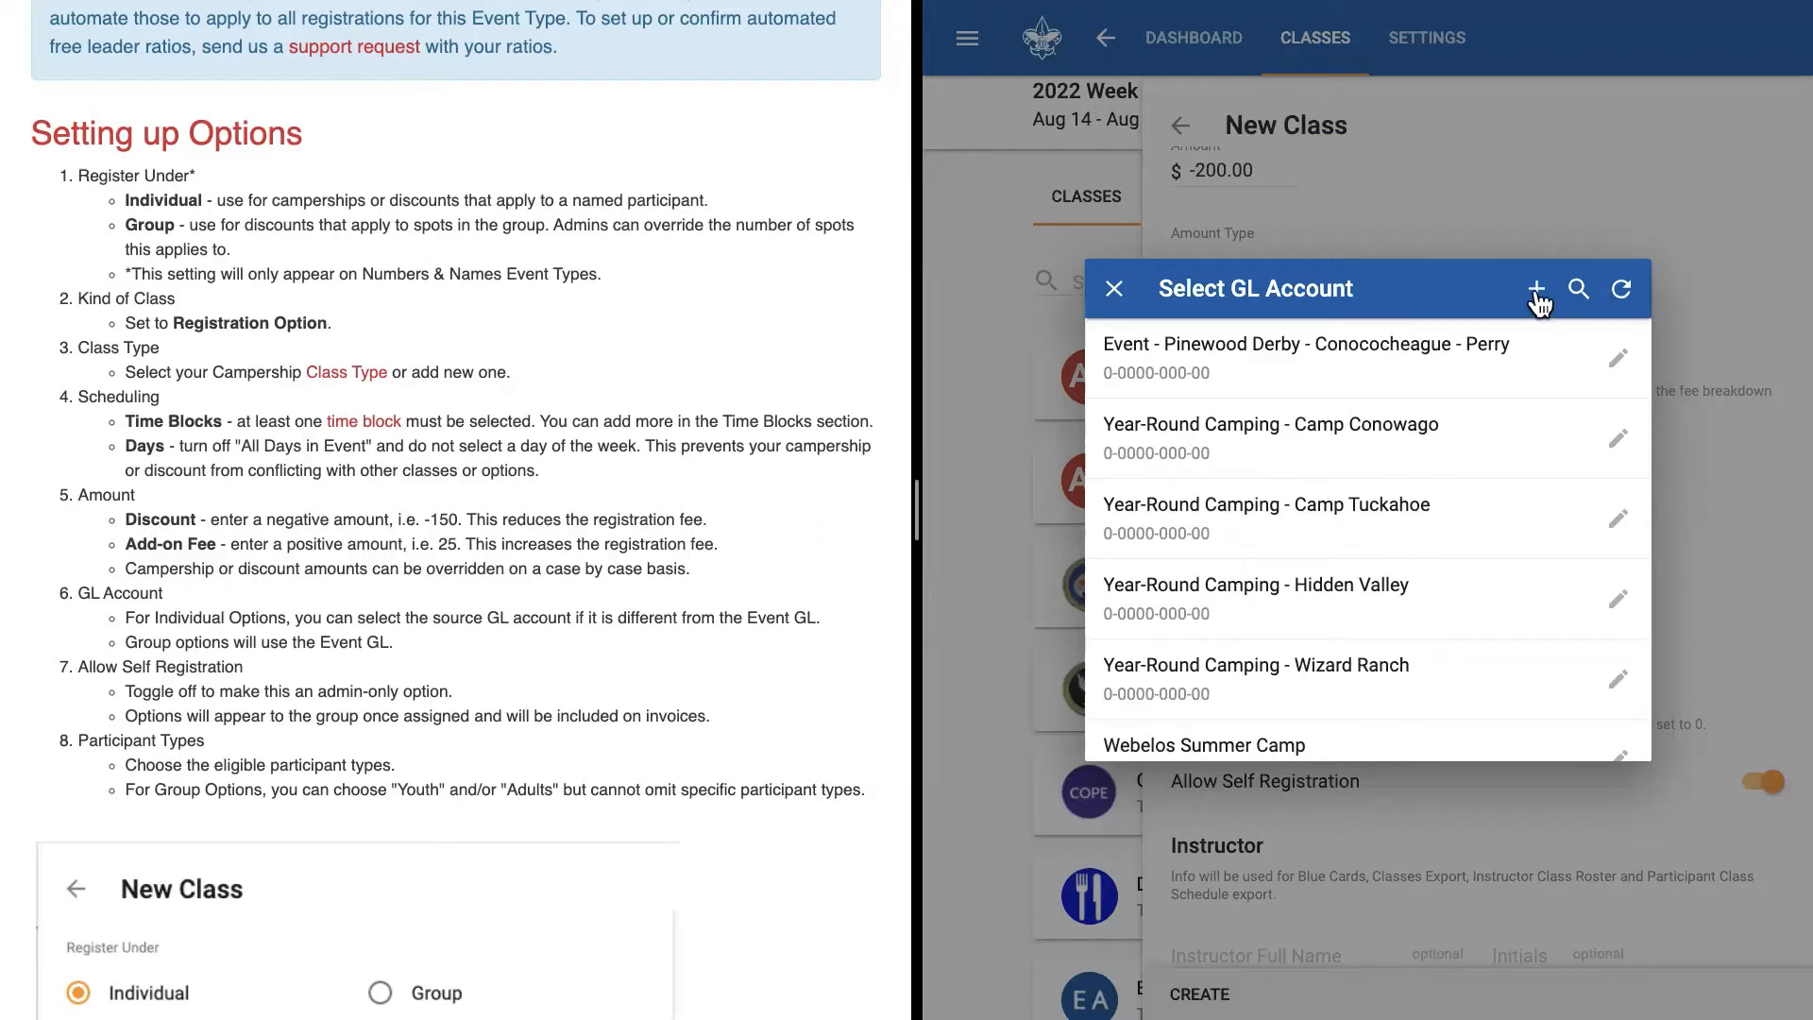
- Search the GL accounts for "camper" and assign Tentaroo Campership as the source account
click(1578, 287)
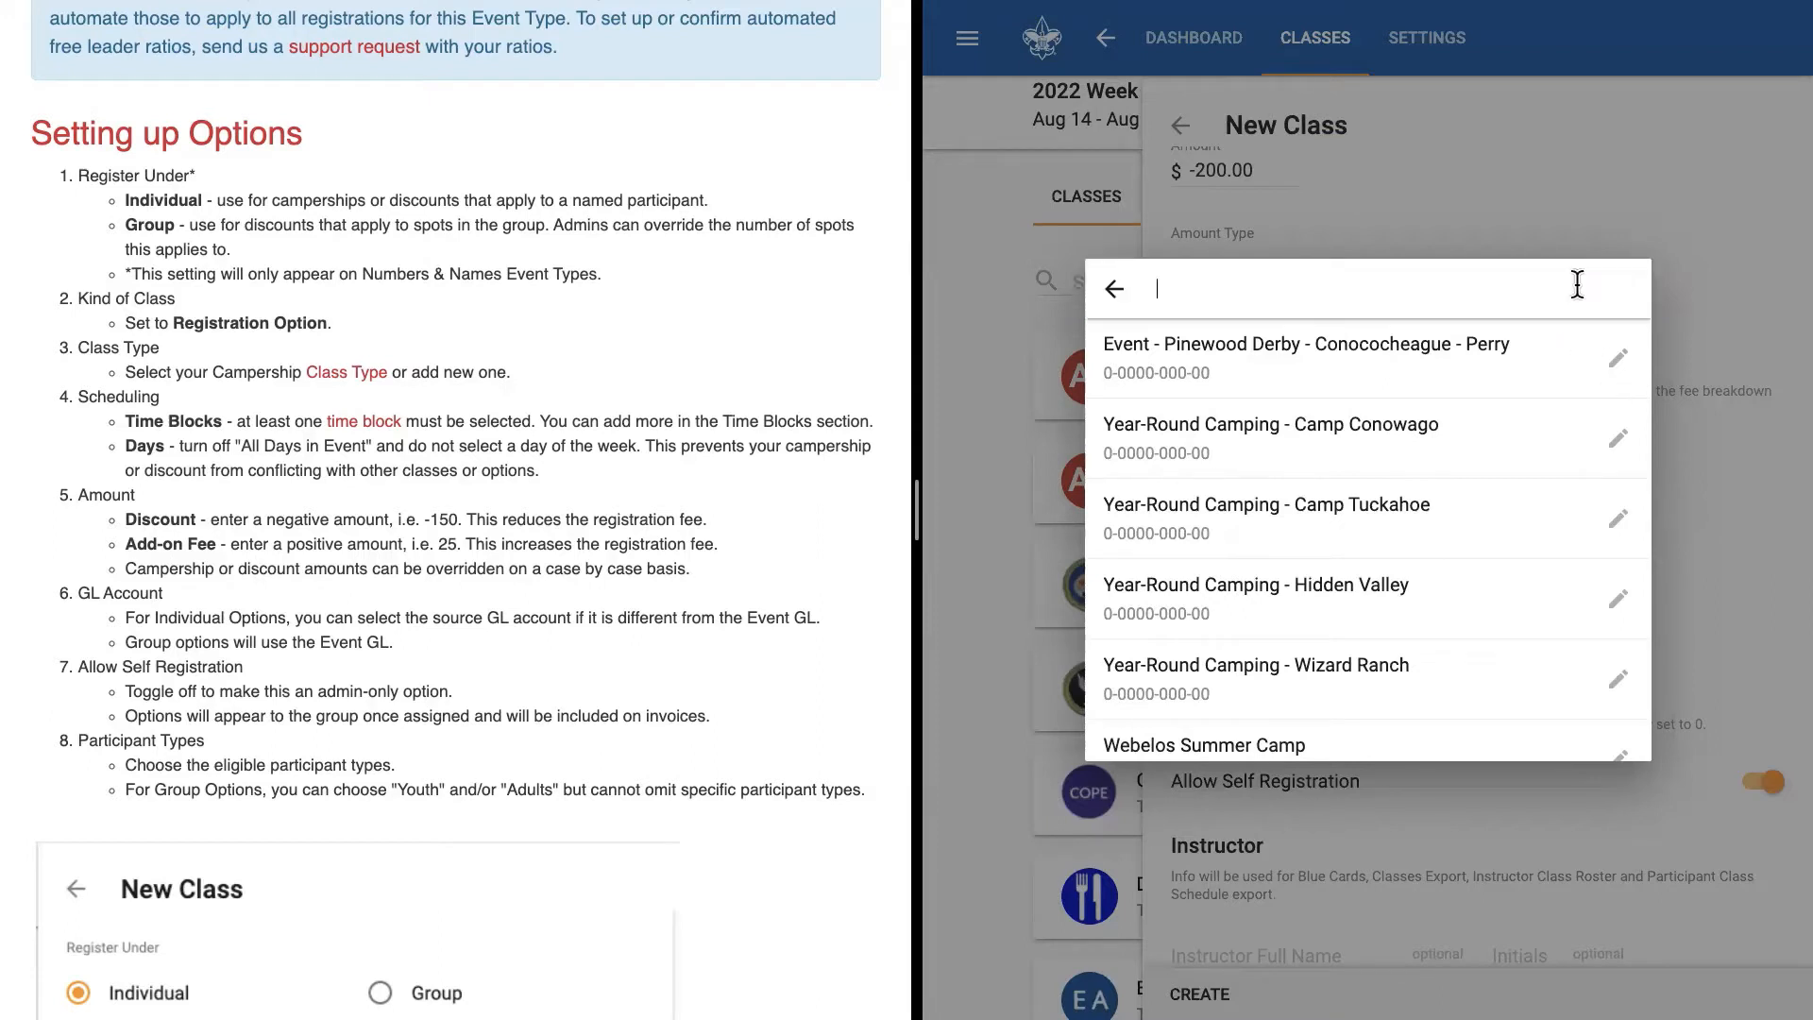
text(camper)
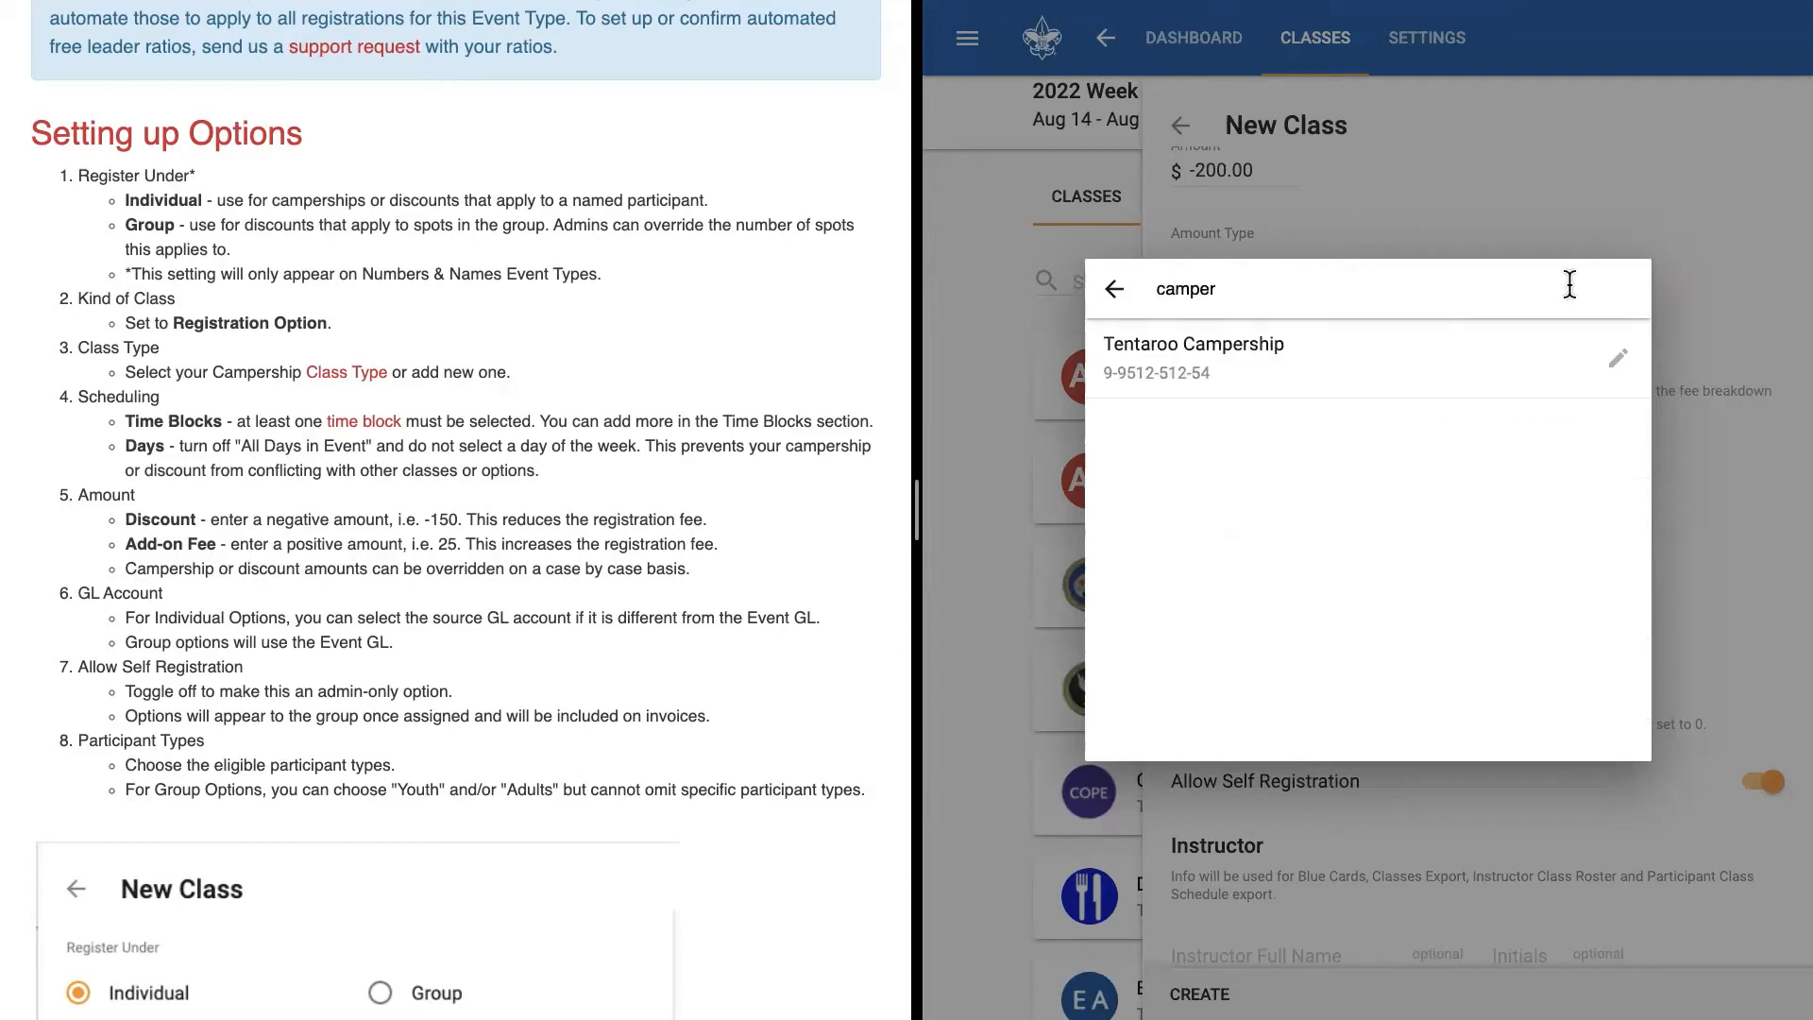
click(1252, 351)
- Turn off Allow Self Registration to make the campership an admin-only option
scroll(1462, 588, down, 3)
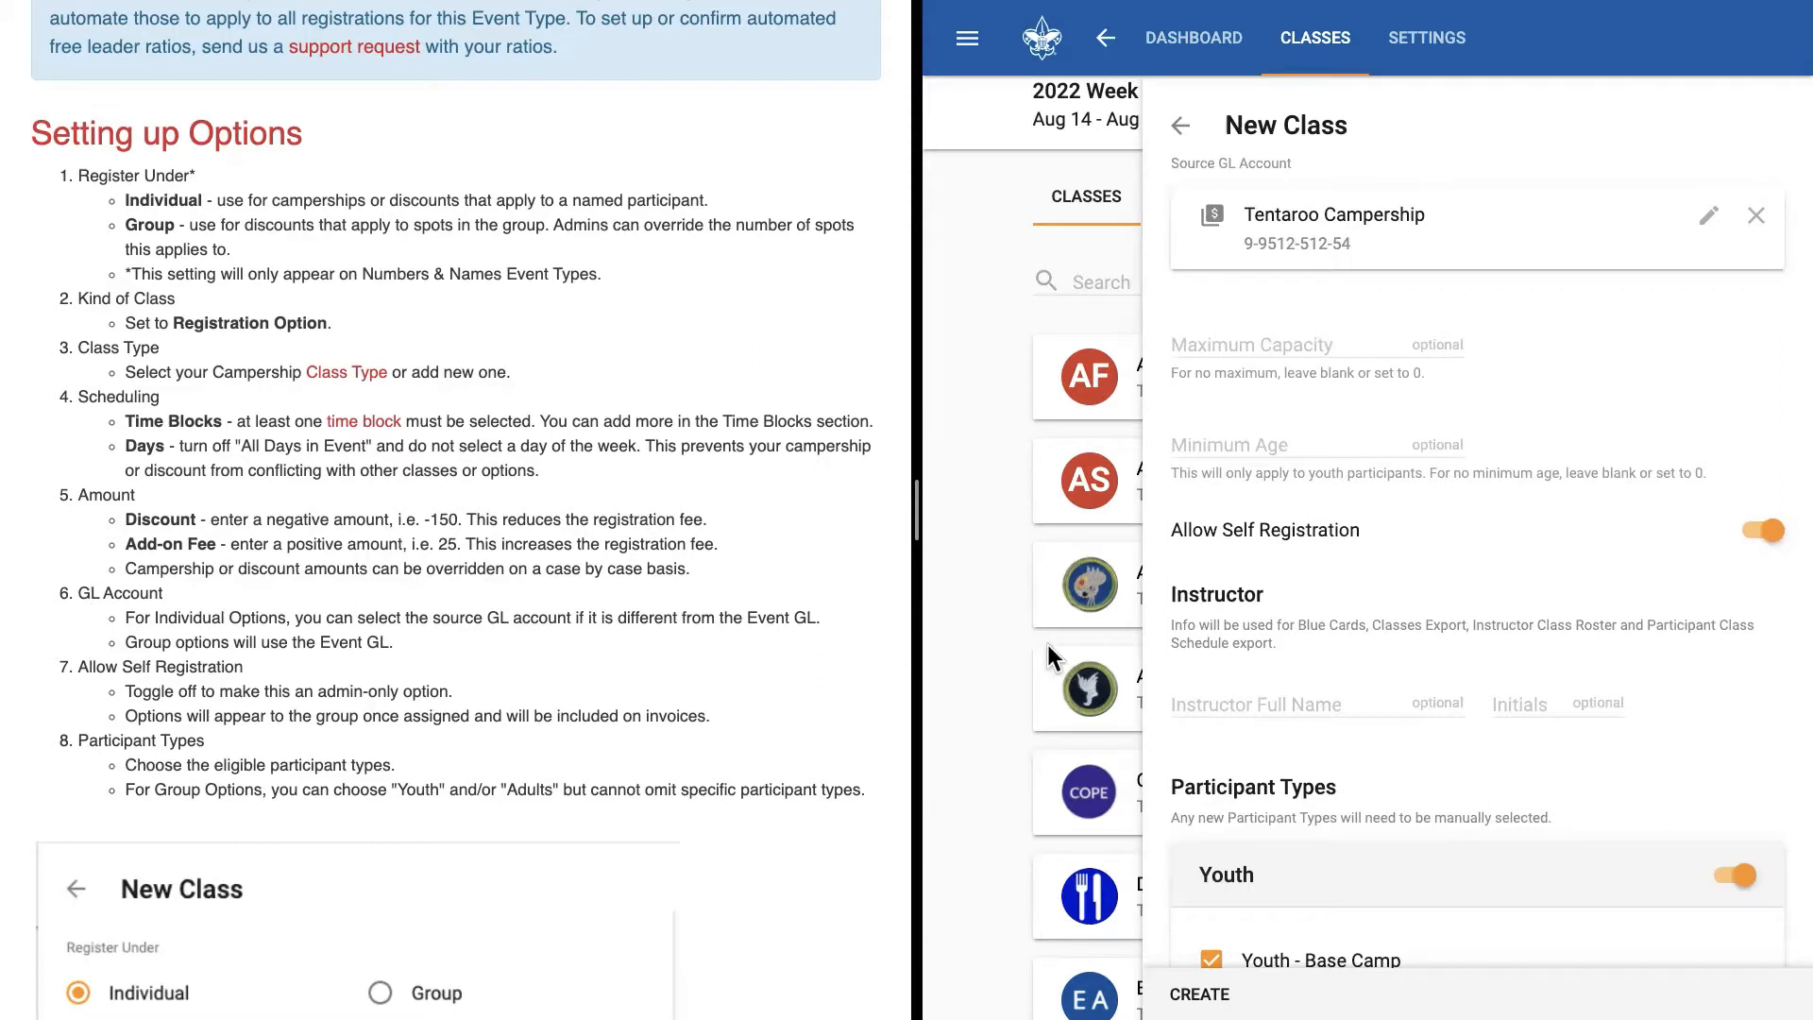
scroll(1503, 697, down, 2)
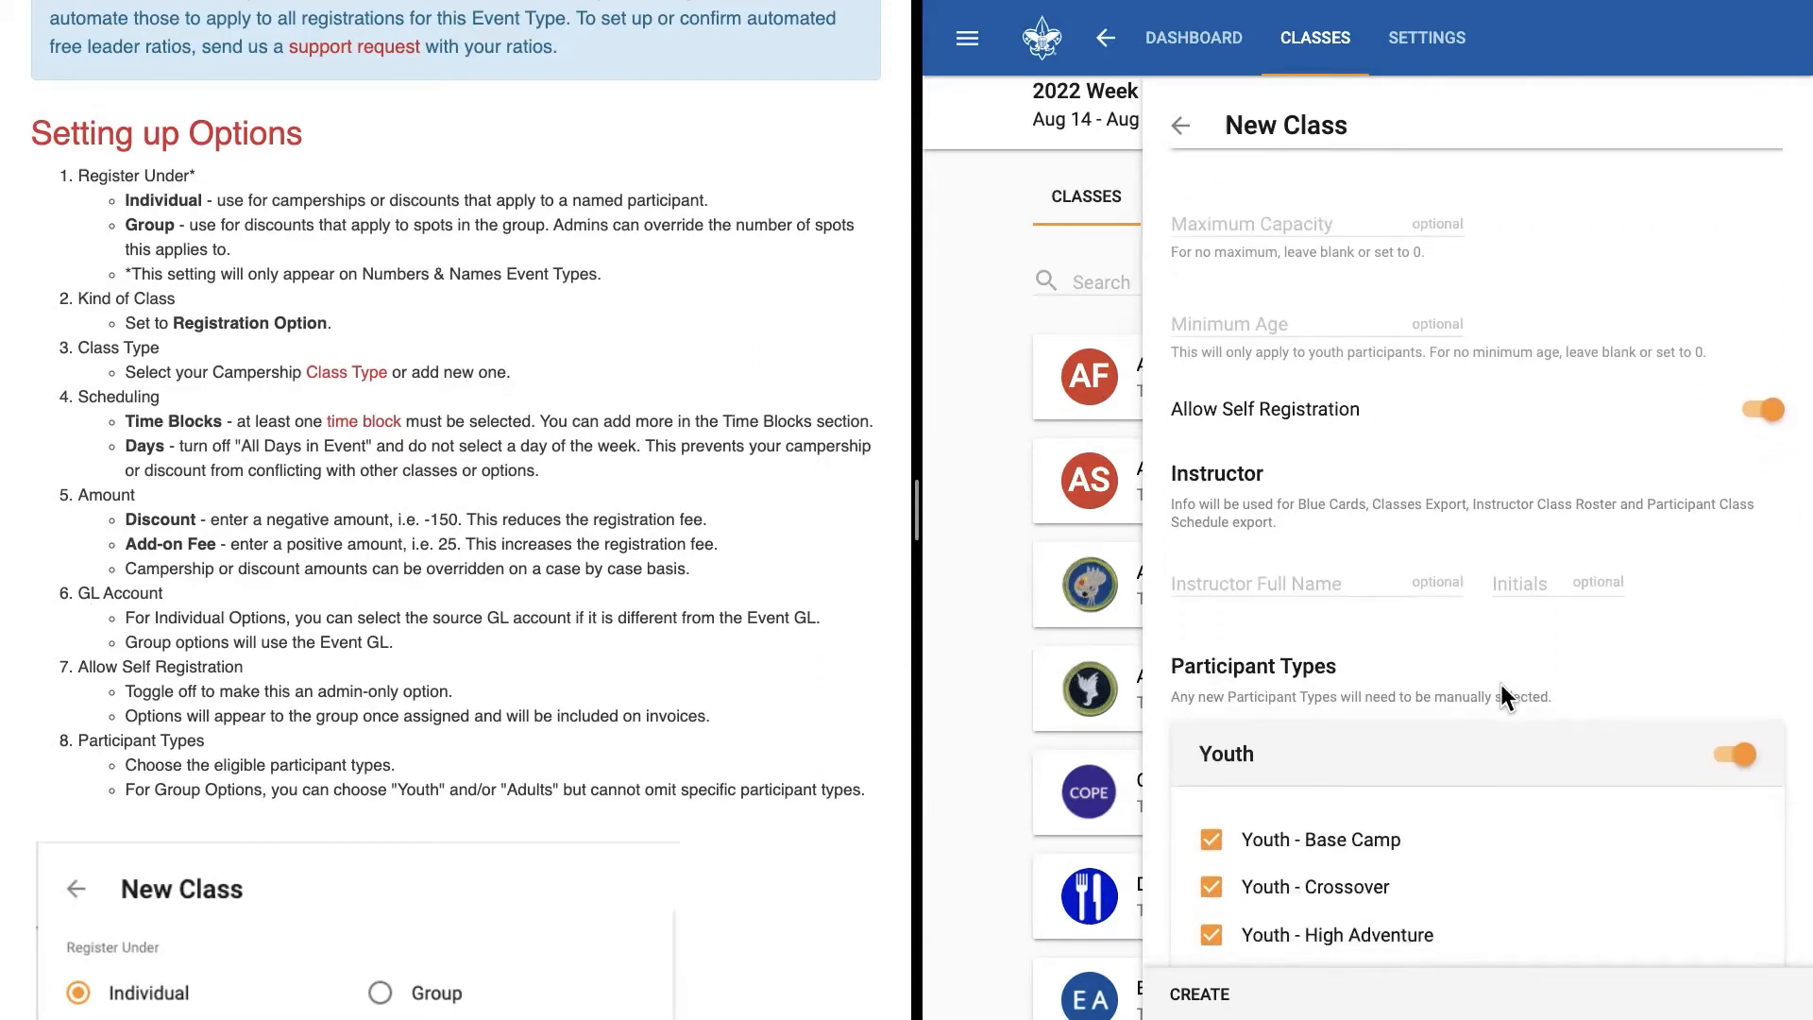
click(1763, 413)
scroll(1762, 416, up, 1)
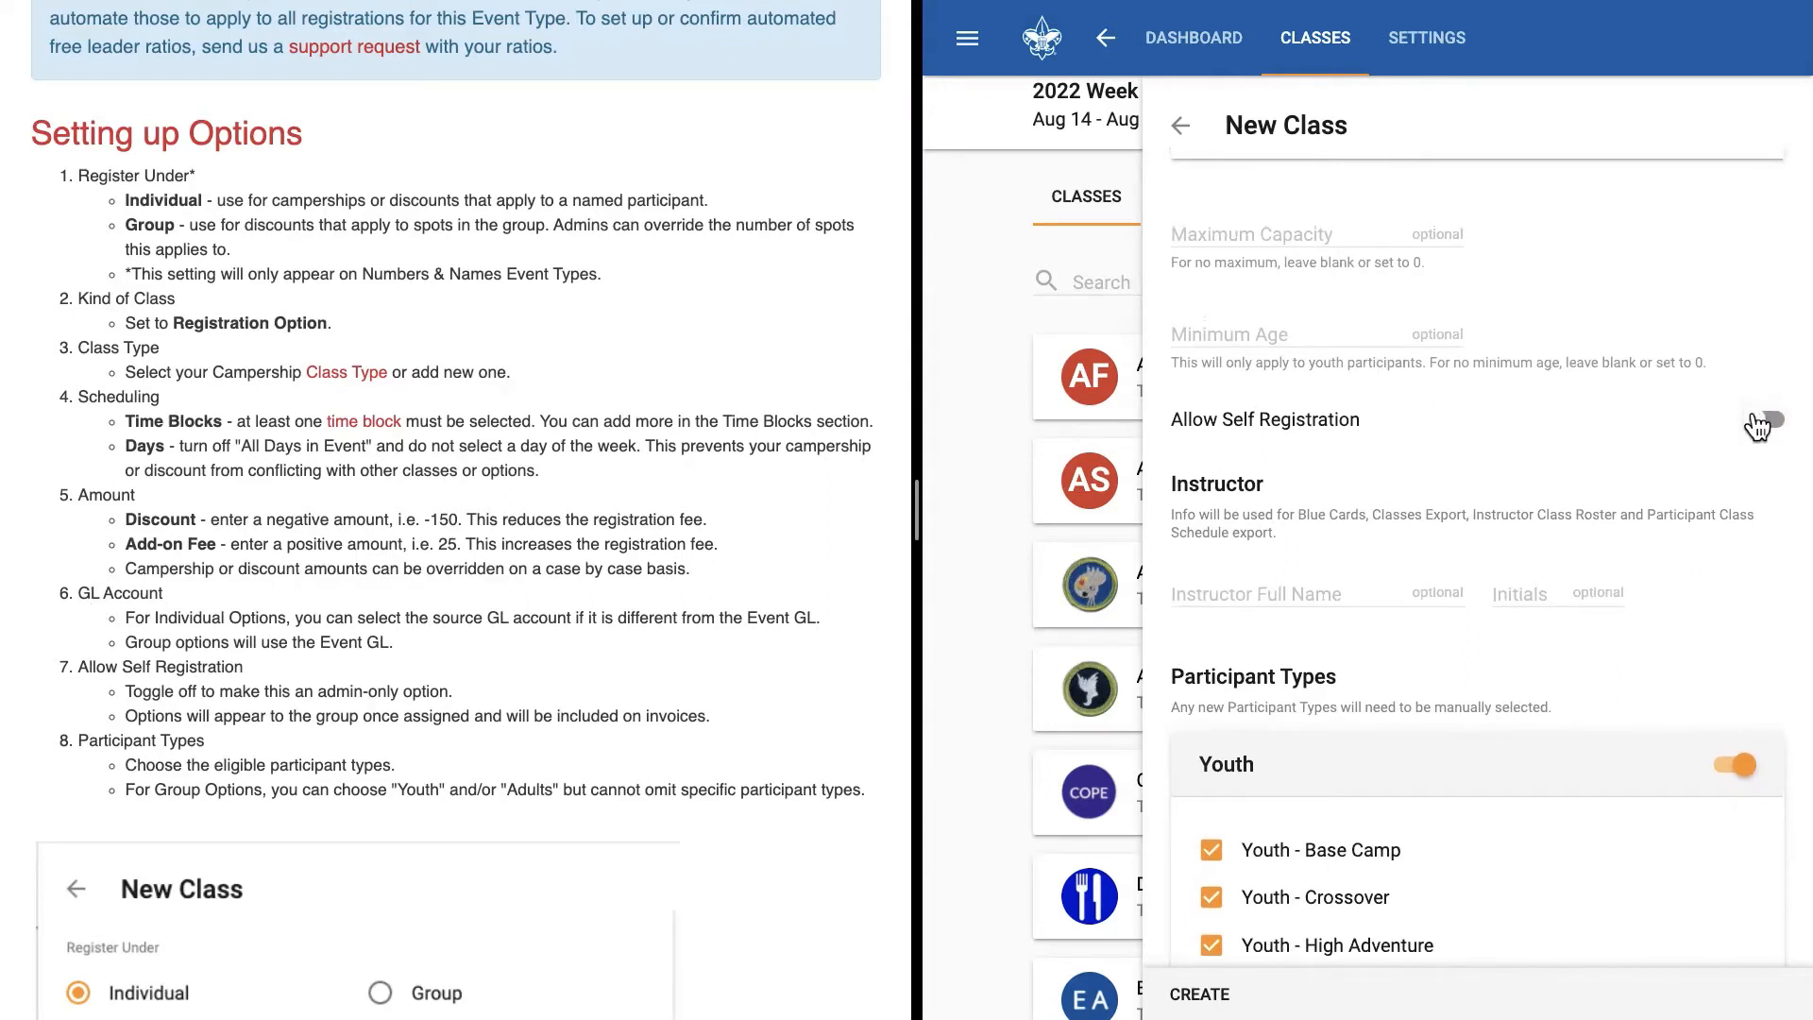
scroll(1758, 427, up, 1)
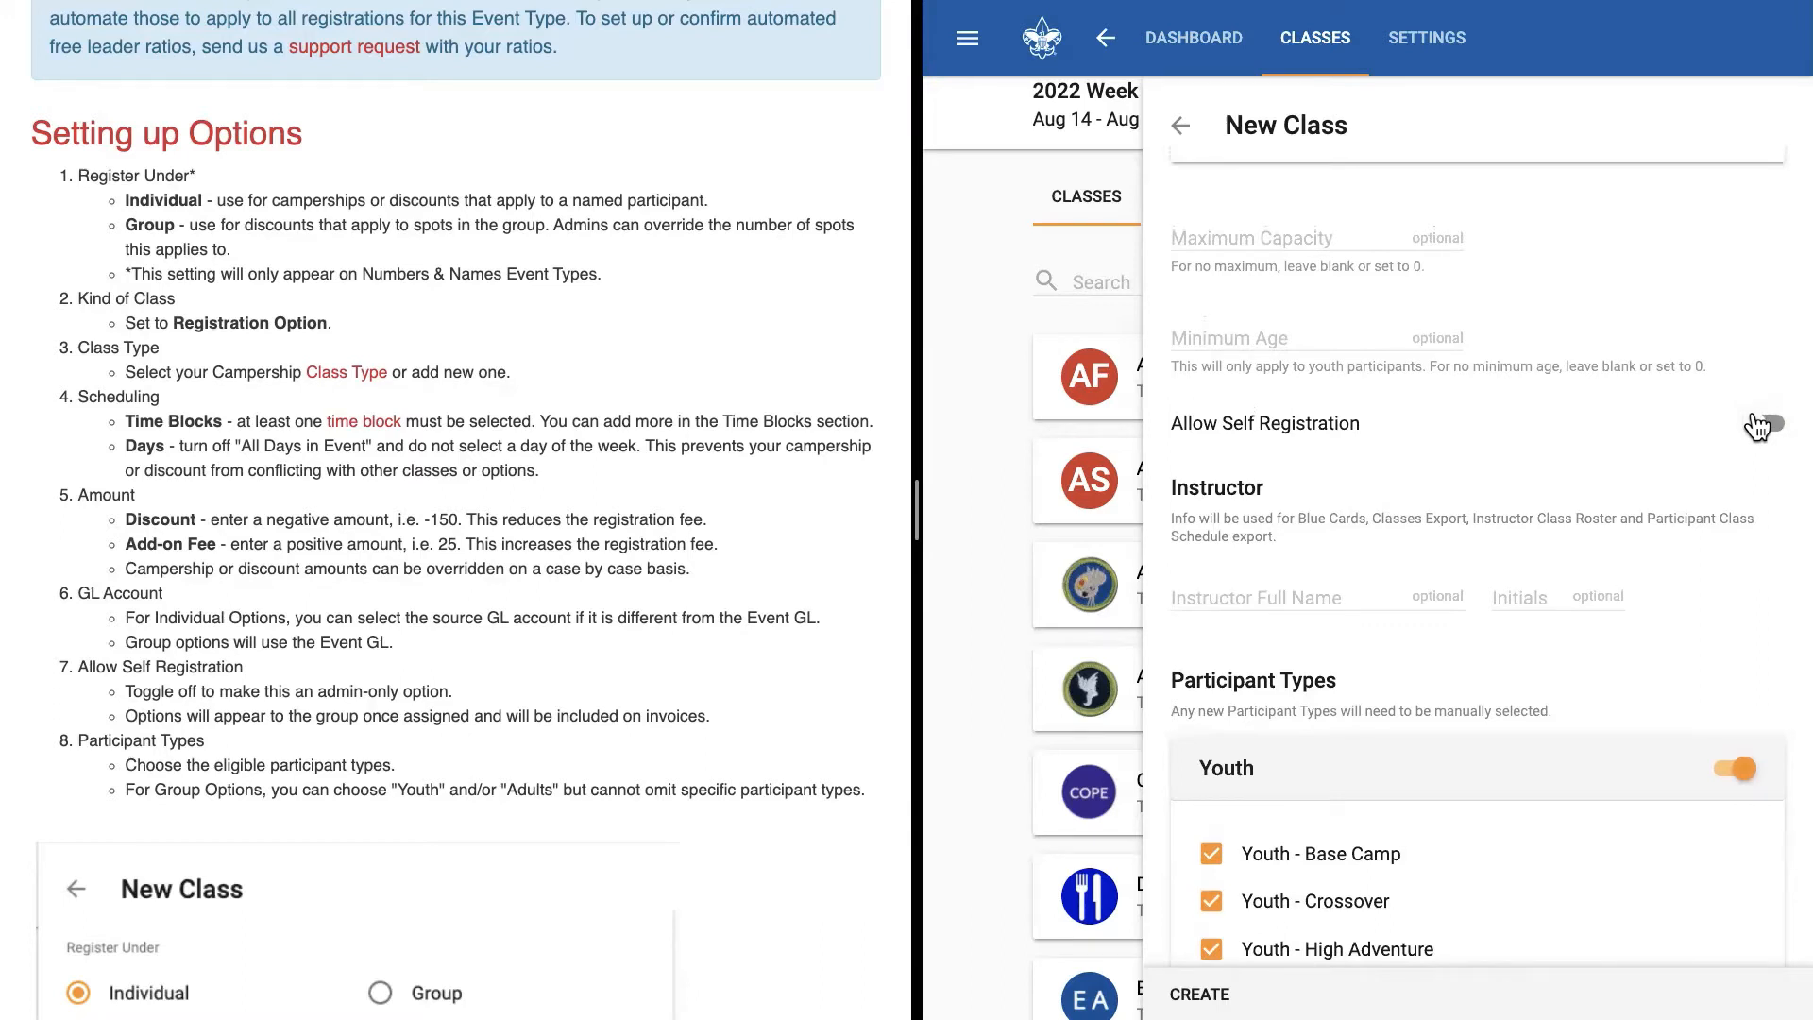
- Exclude Adults and Youth - High Adventure from the campership's participant types and create the class
scroll(1758, 427, down, 3)
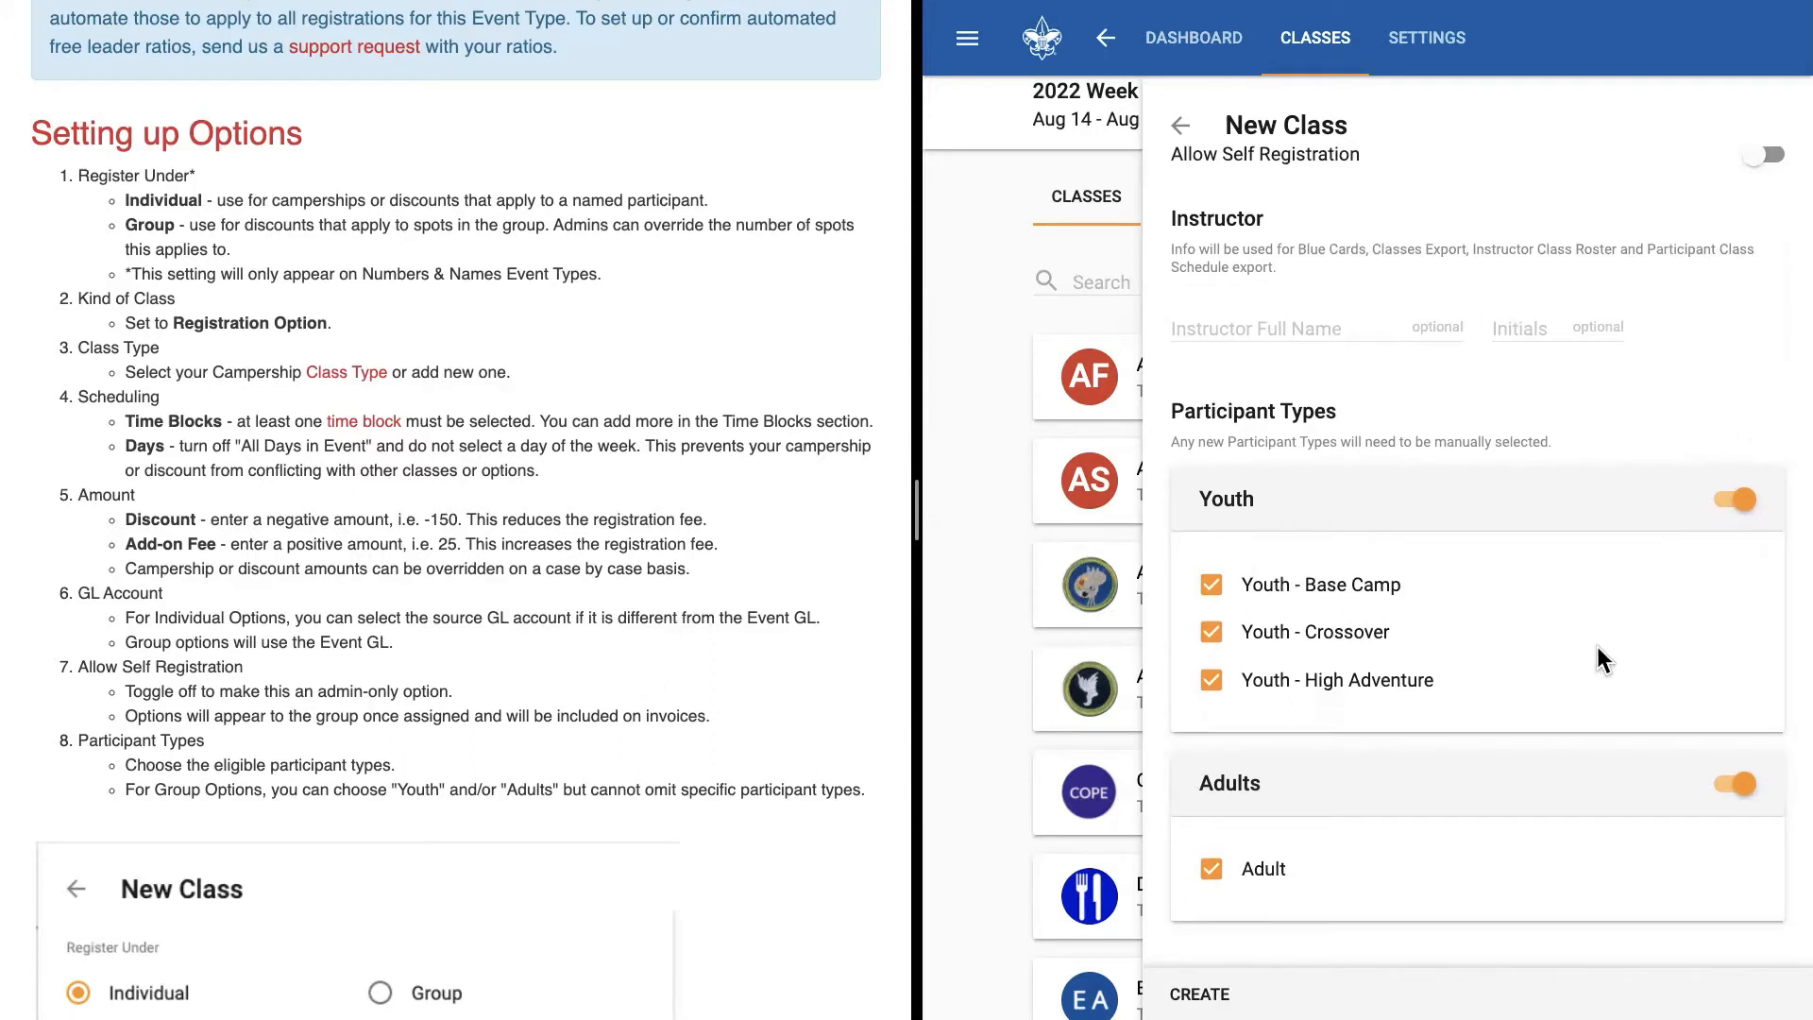
click(1742, 791)
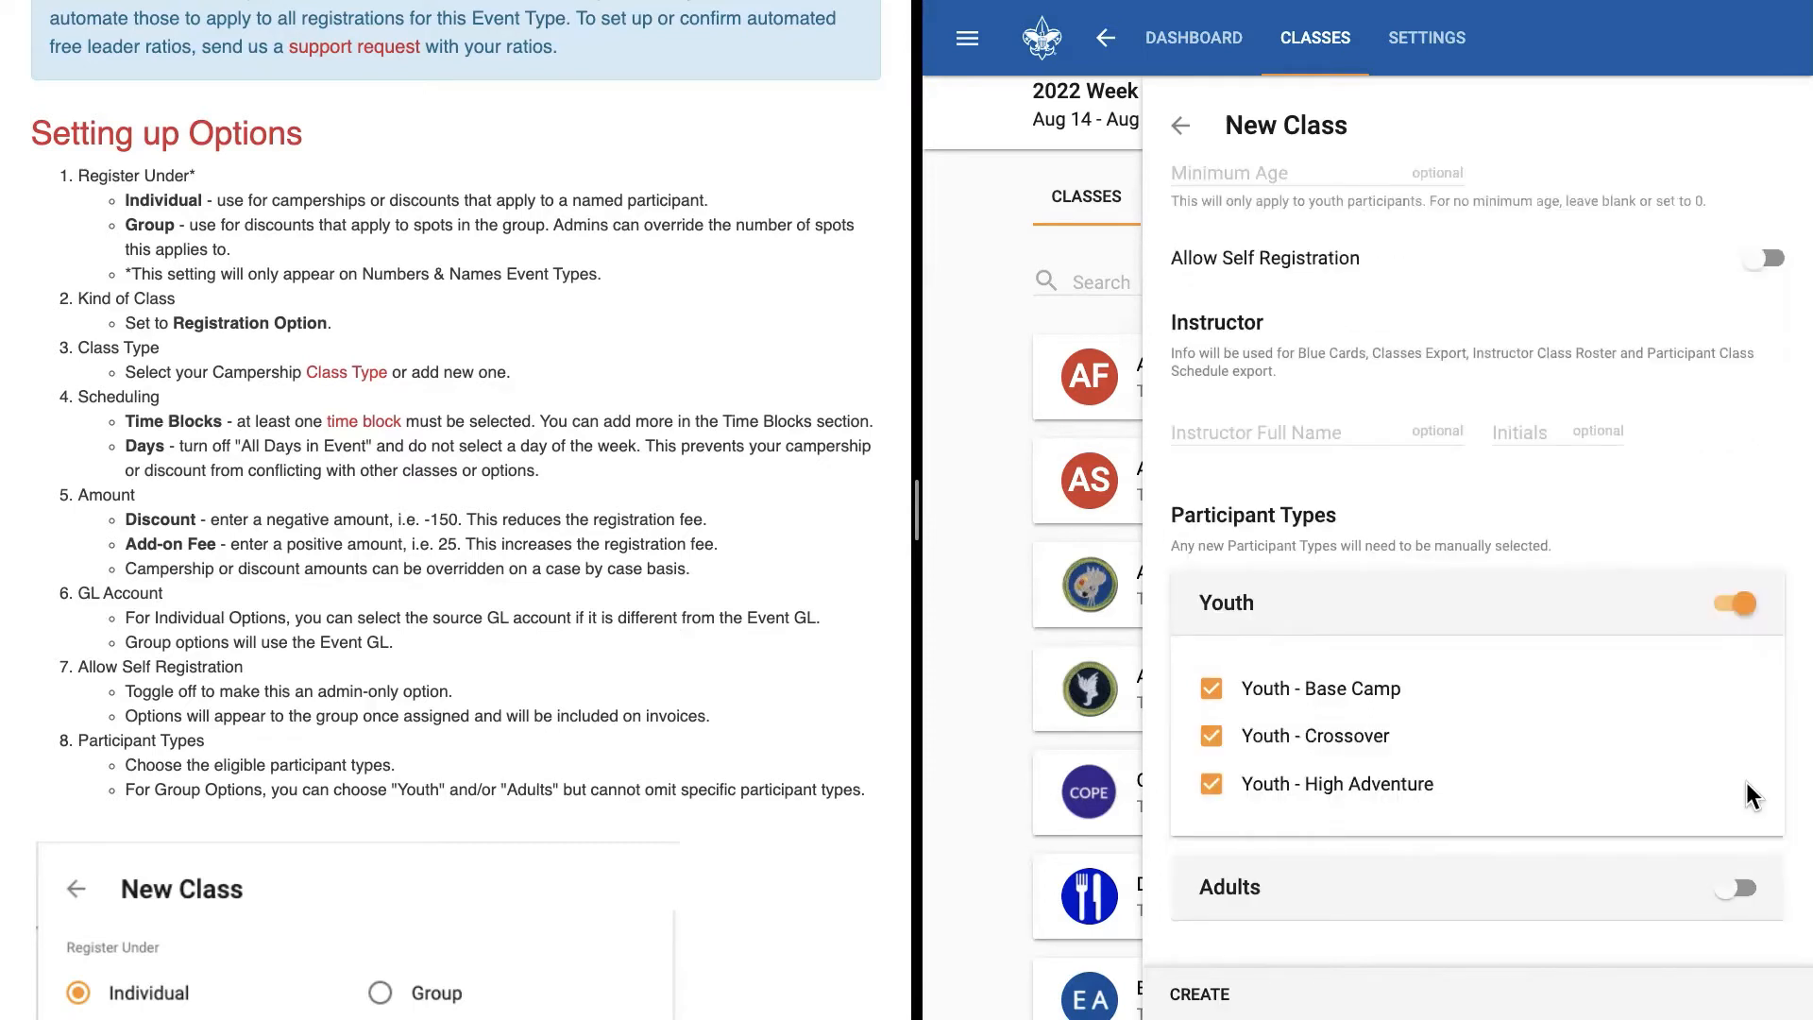
click(1215, 792)
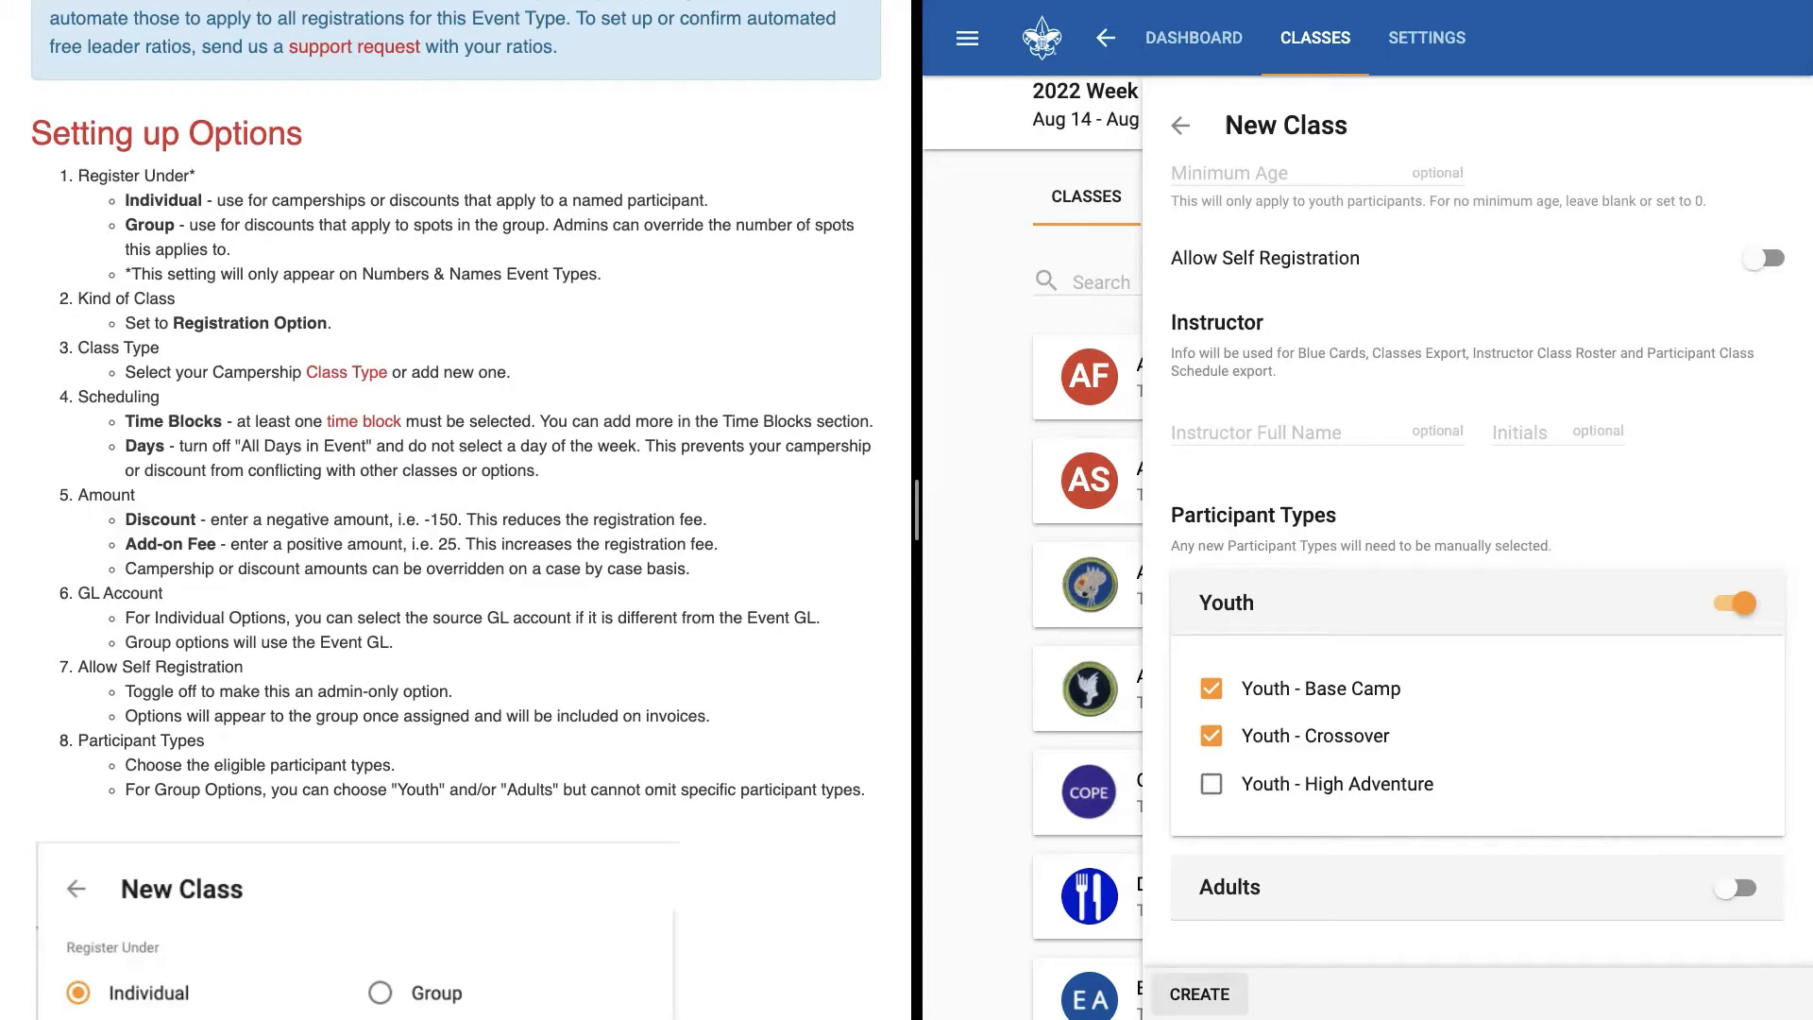
click(1199, 994)
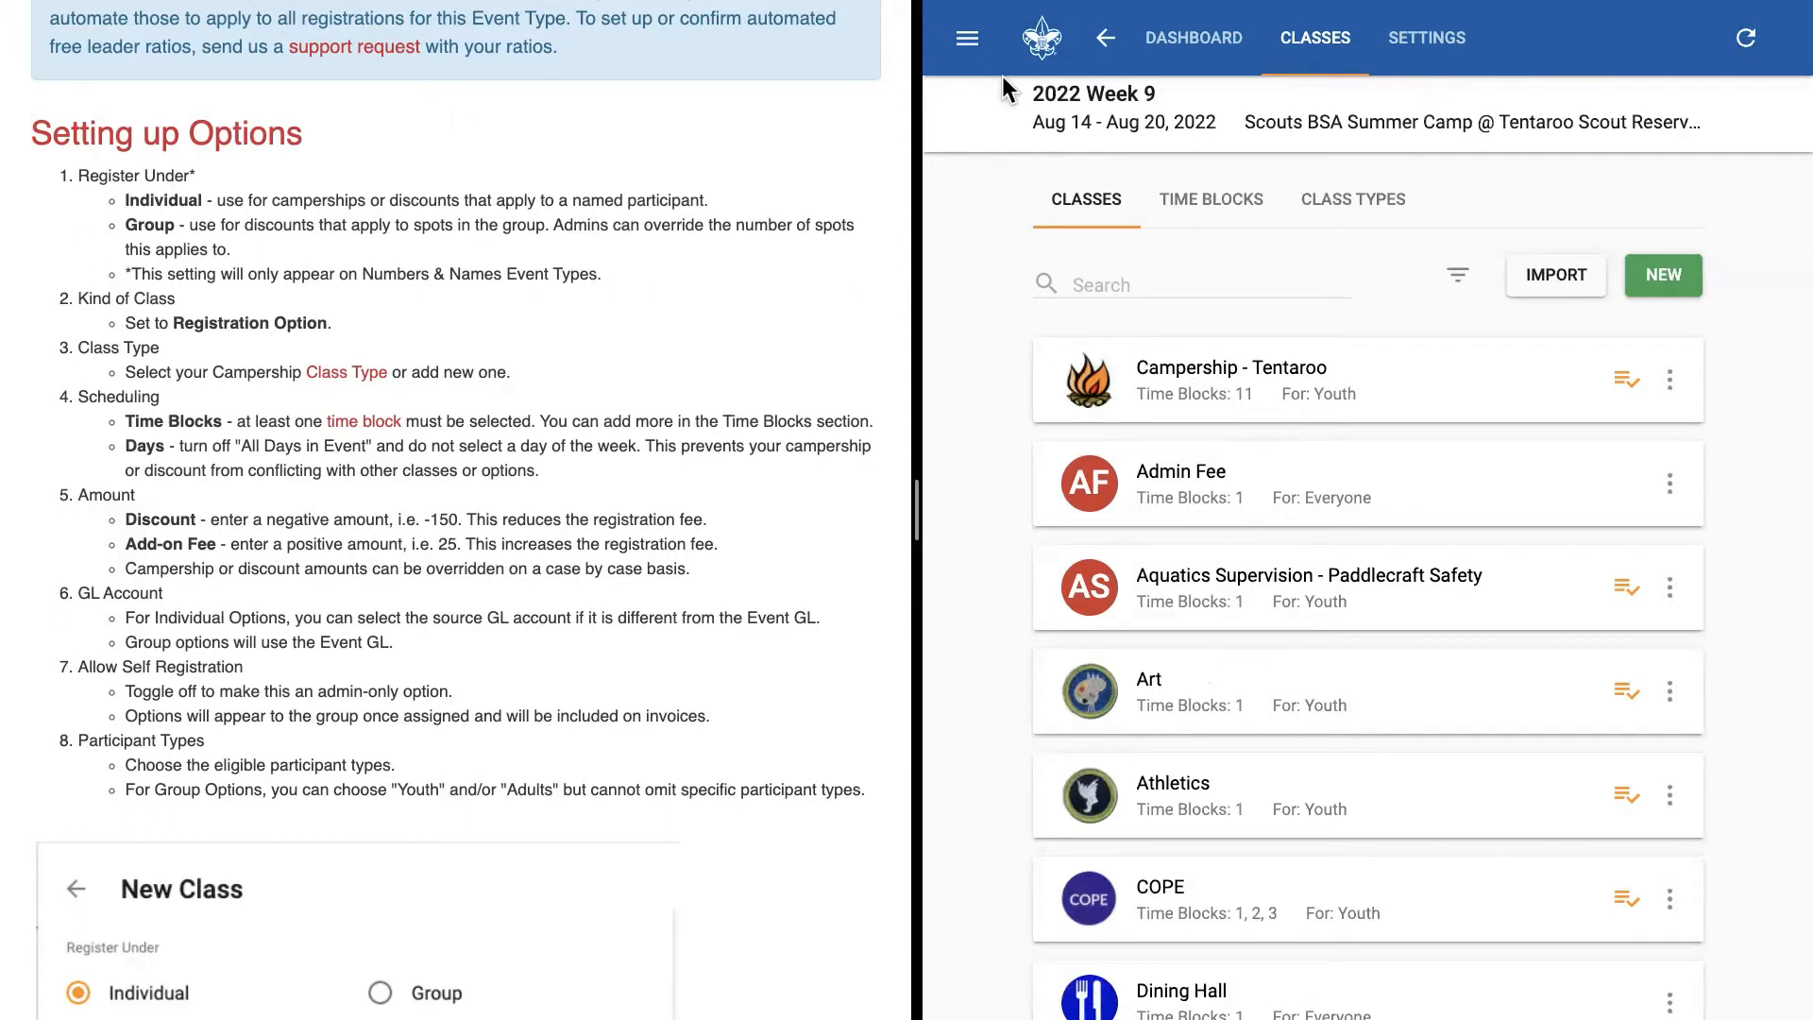
- Leave the split screen to show only the registration window and open the classes of the 2022 Week 8 event
click(986, 37)
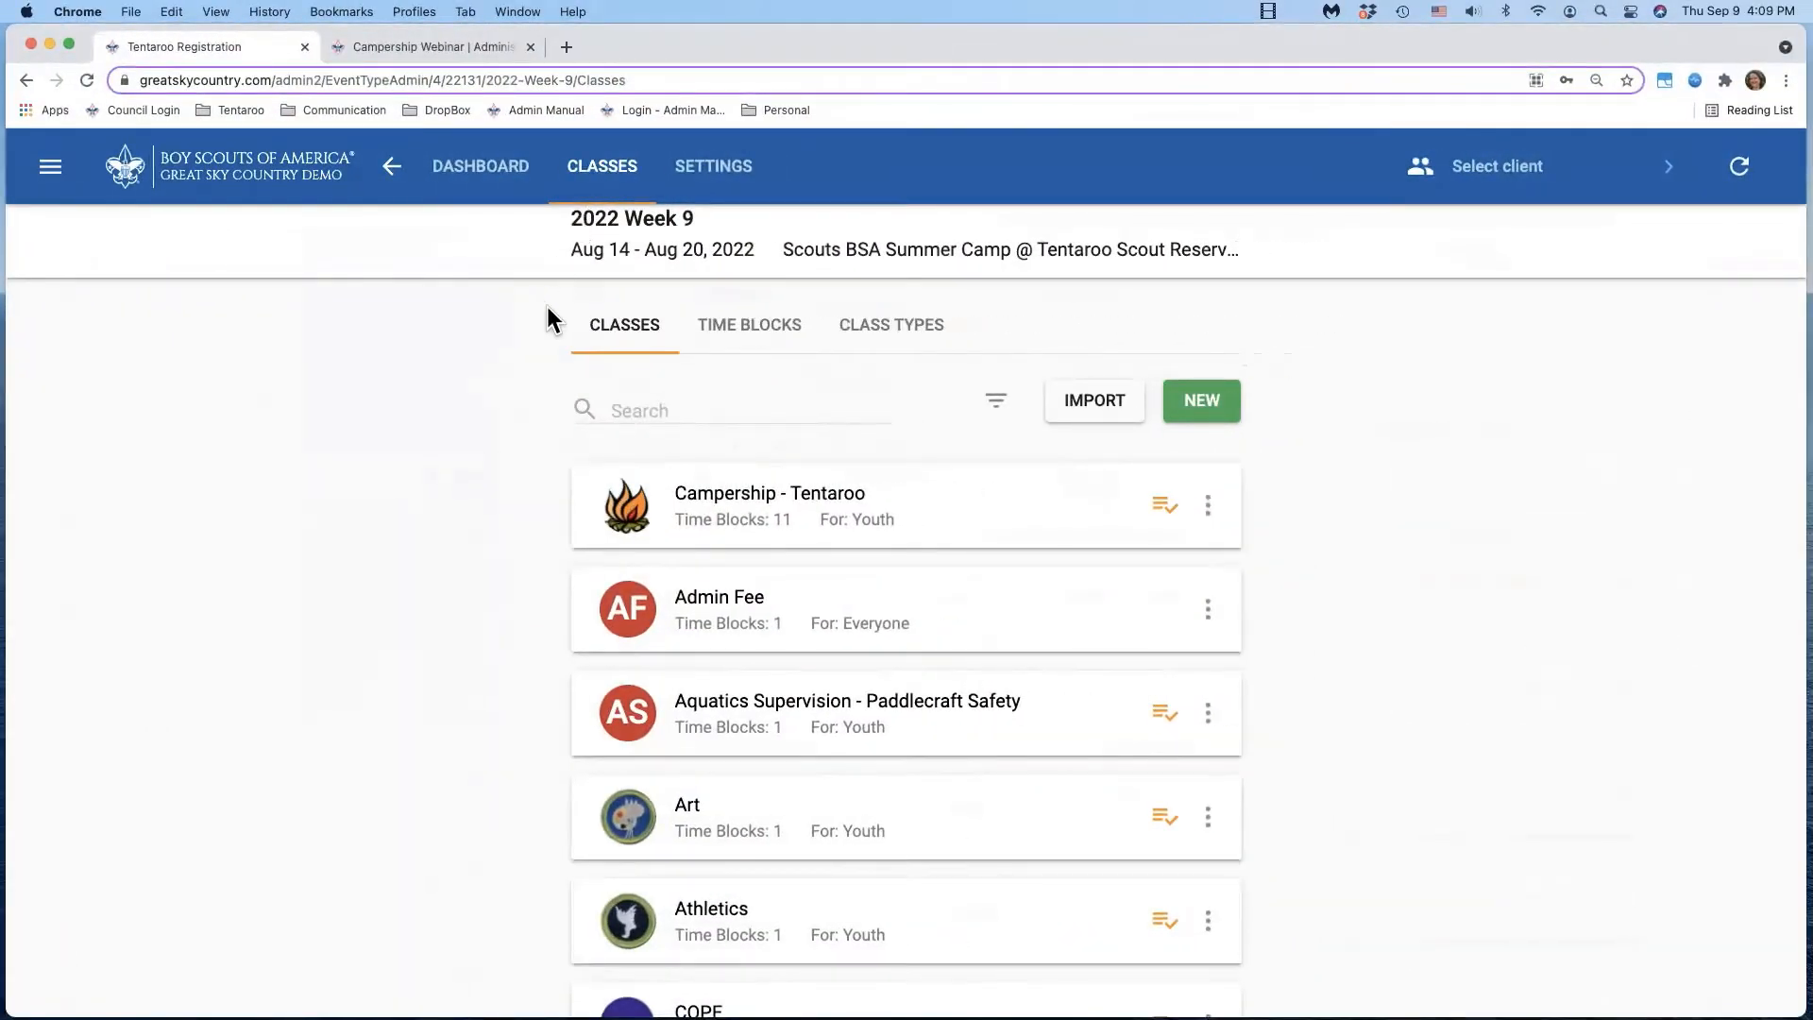
click(473, 170)
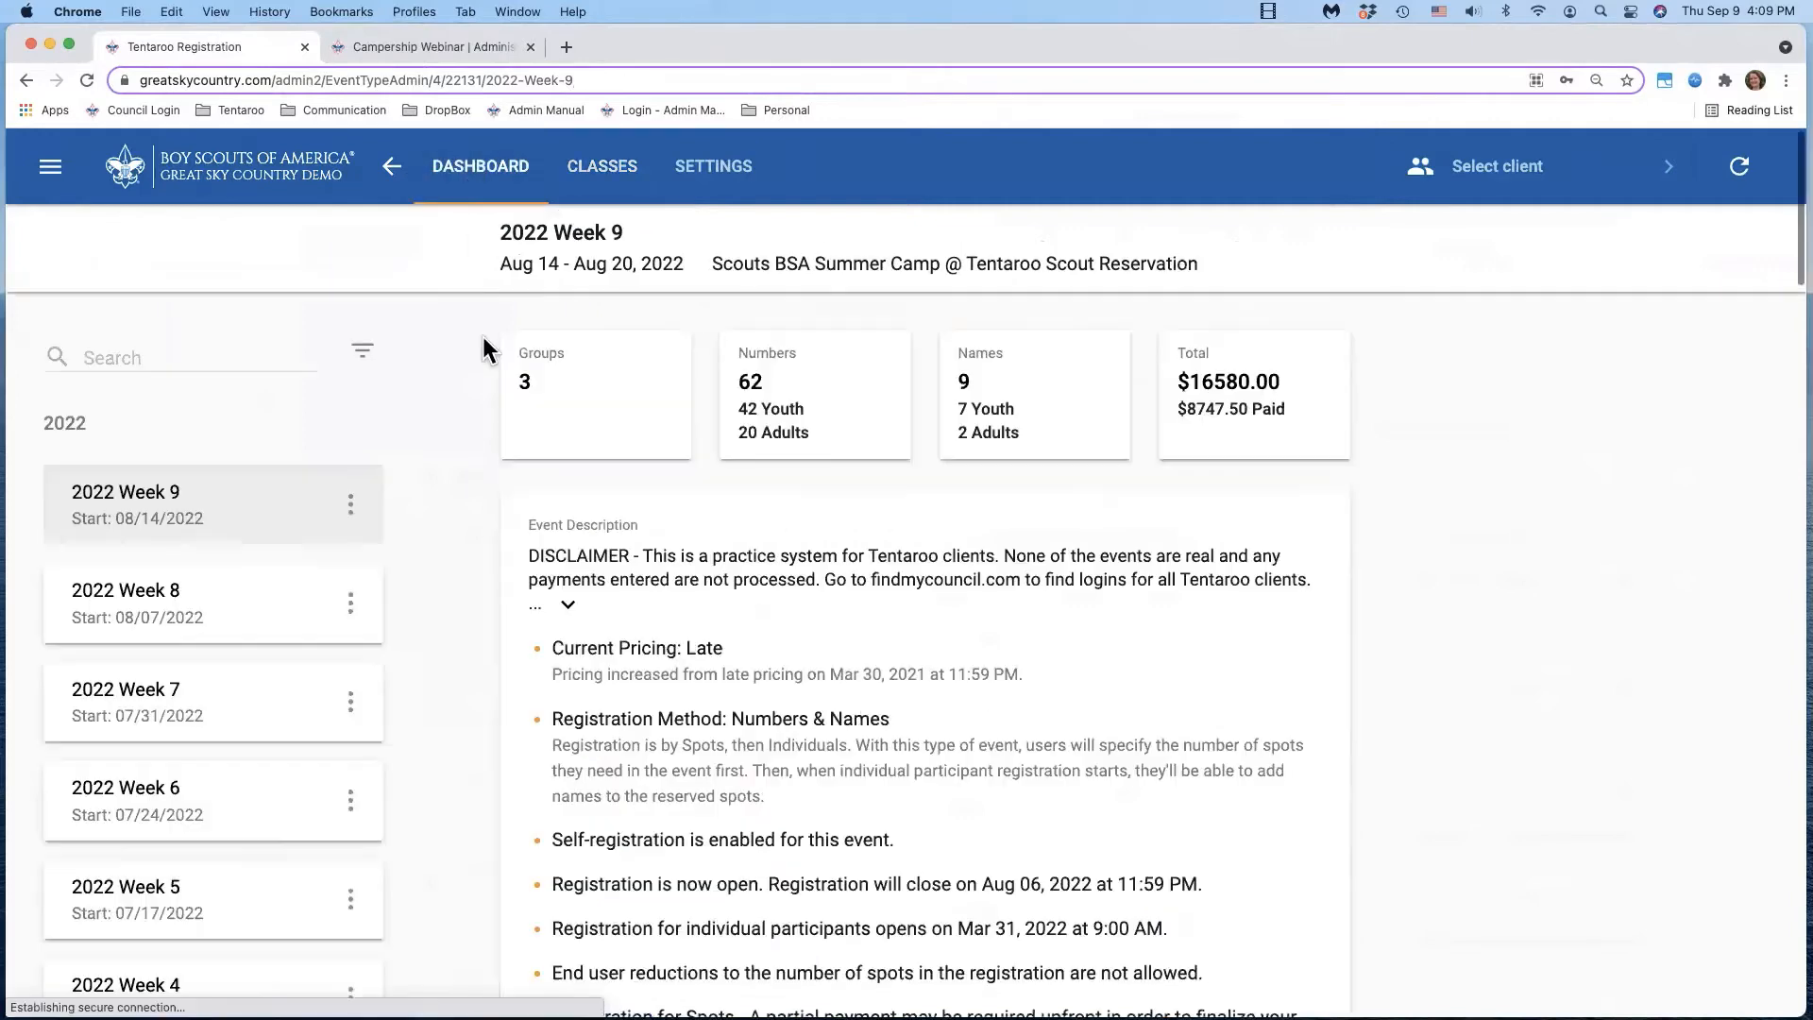
click(151, 621)
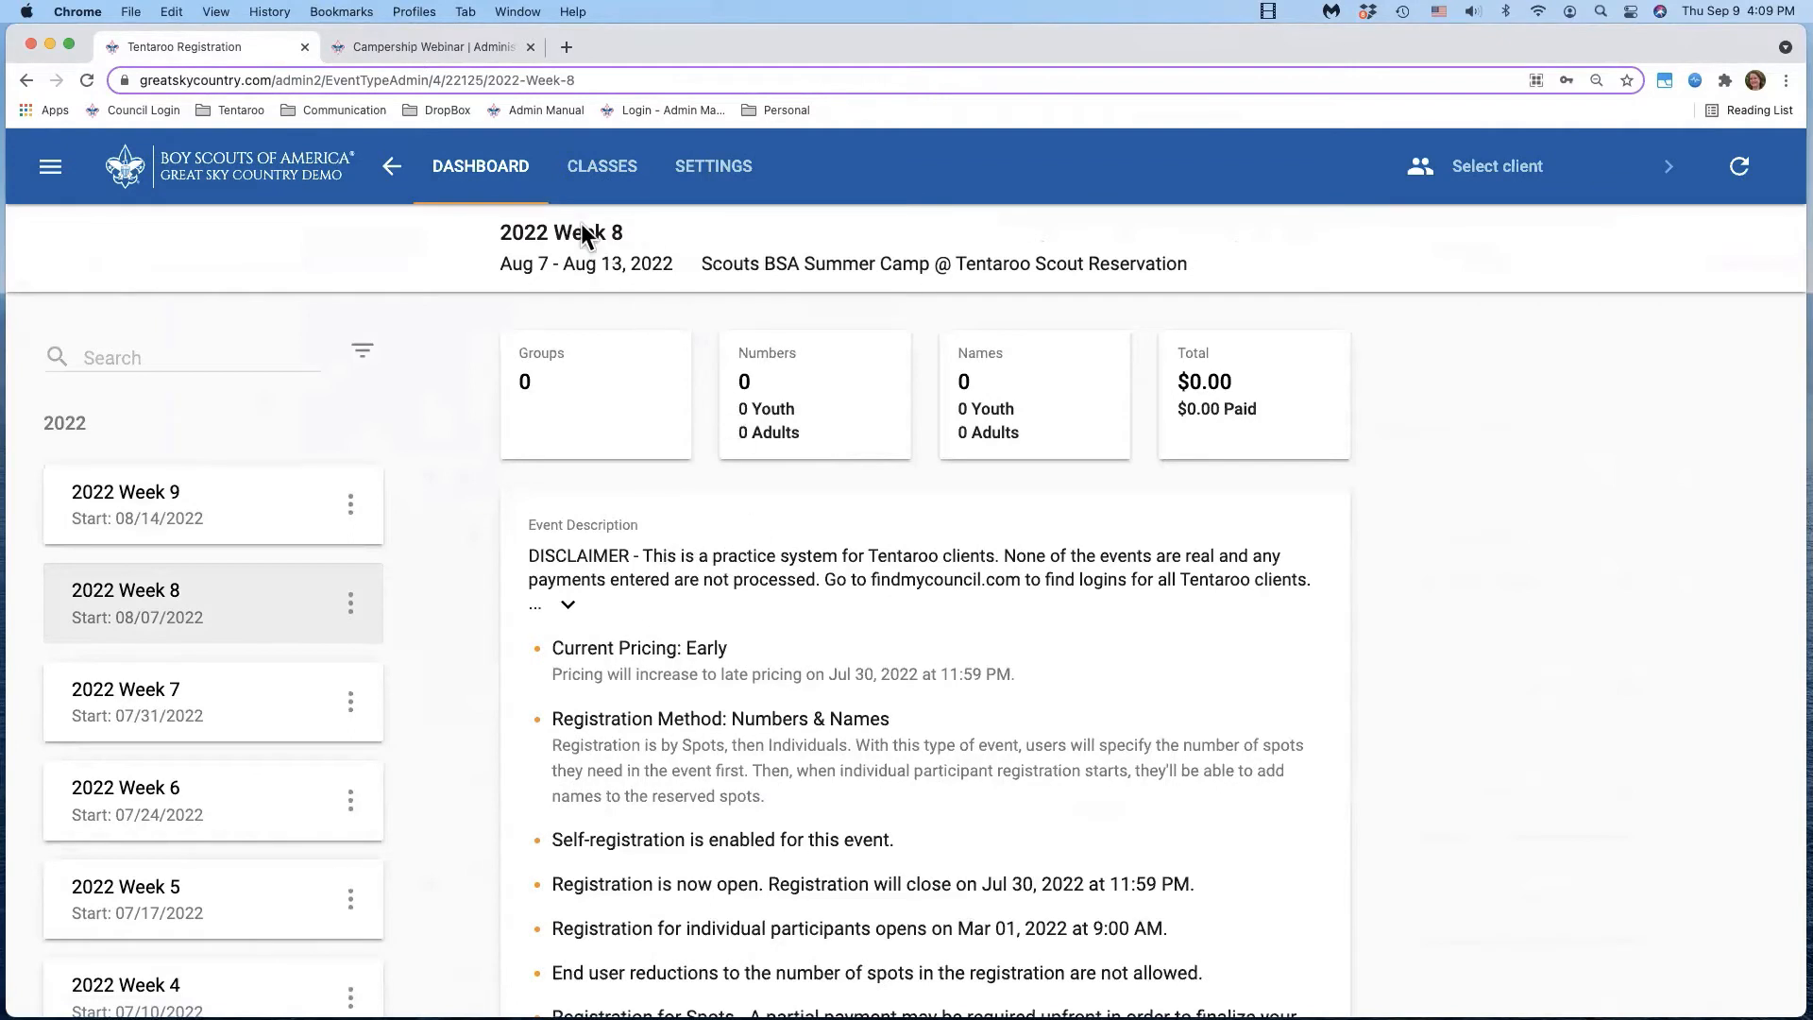
click(597, 185)
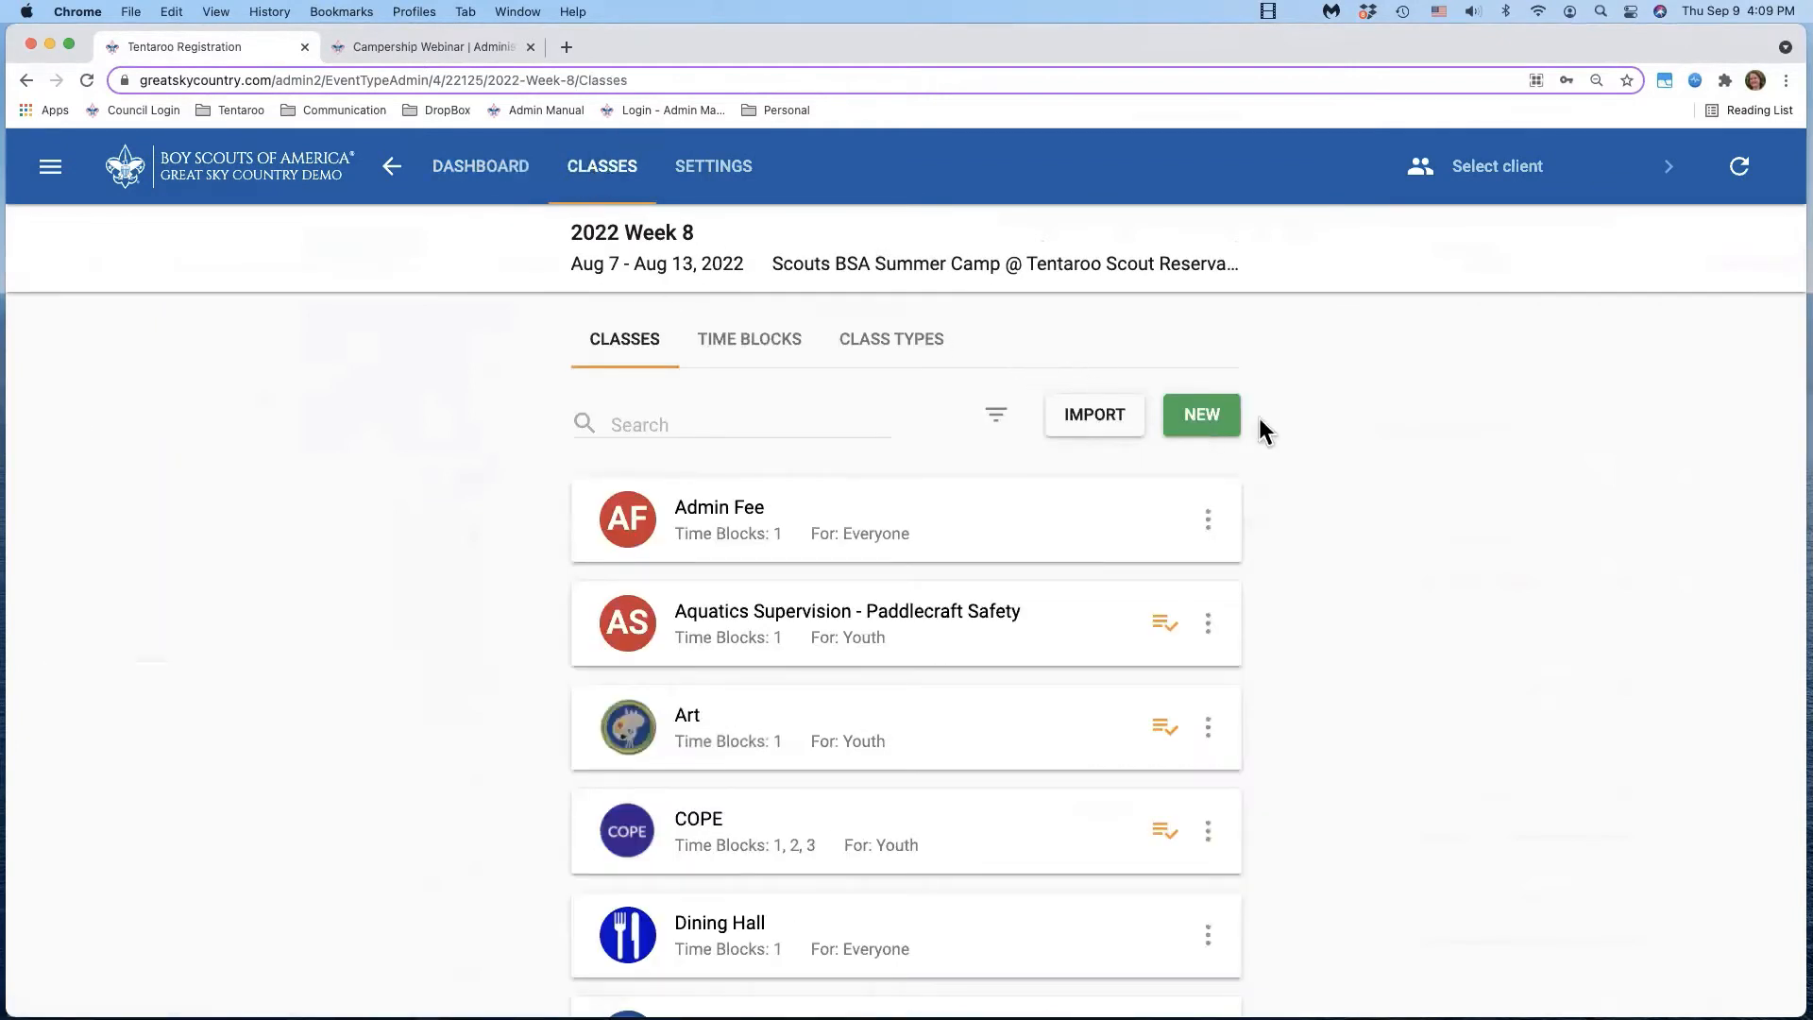
- Start importing classes into Week 8, choosing the Scouts BSA Summer Camp event 2022 Week 9 as the source
click(1082, 422)
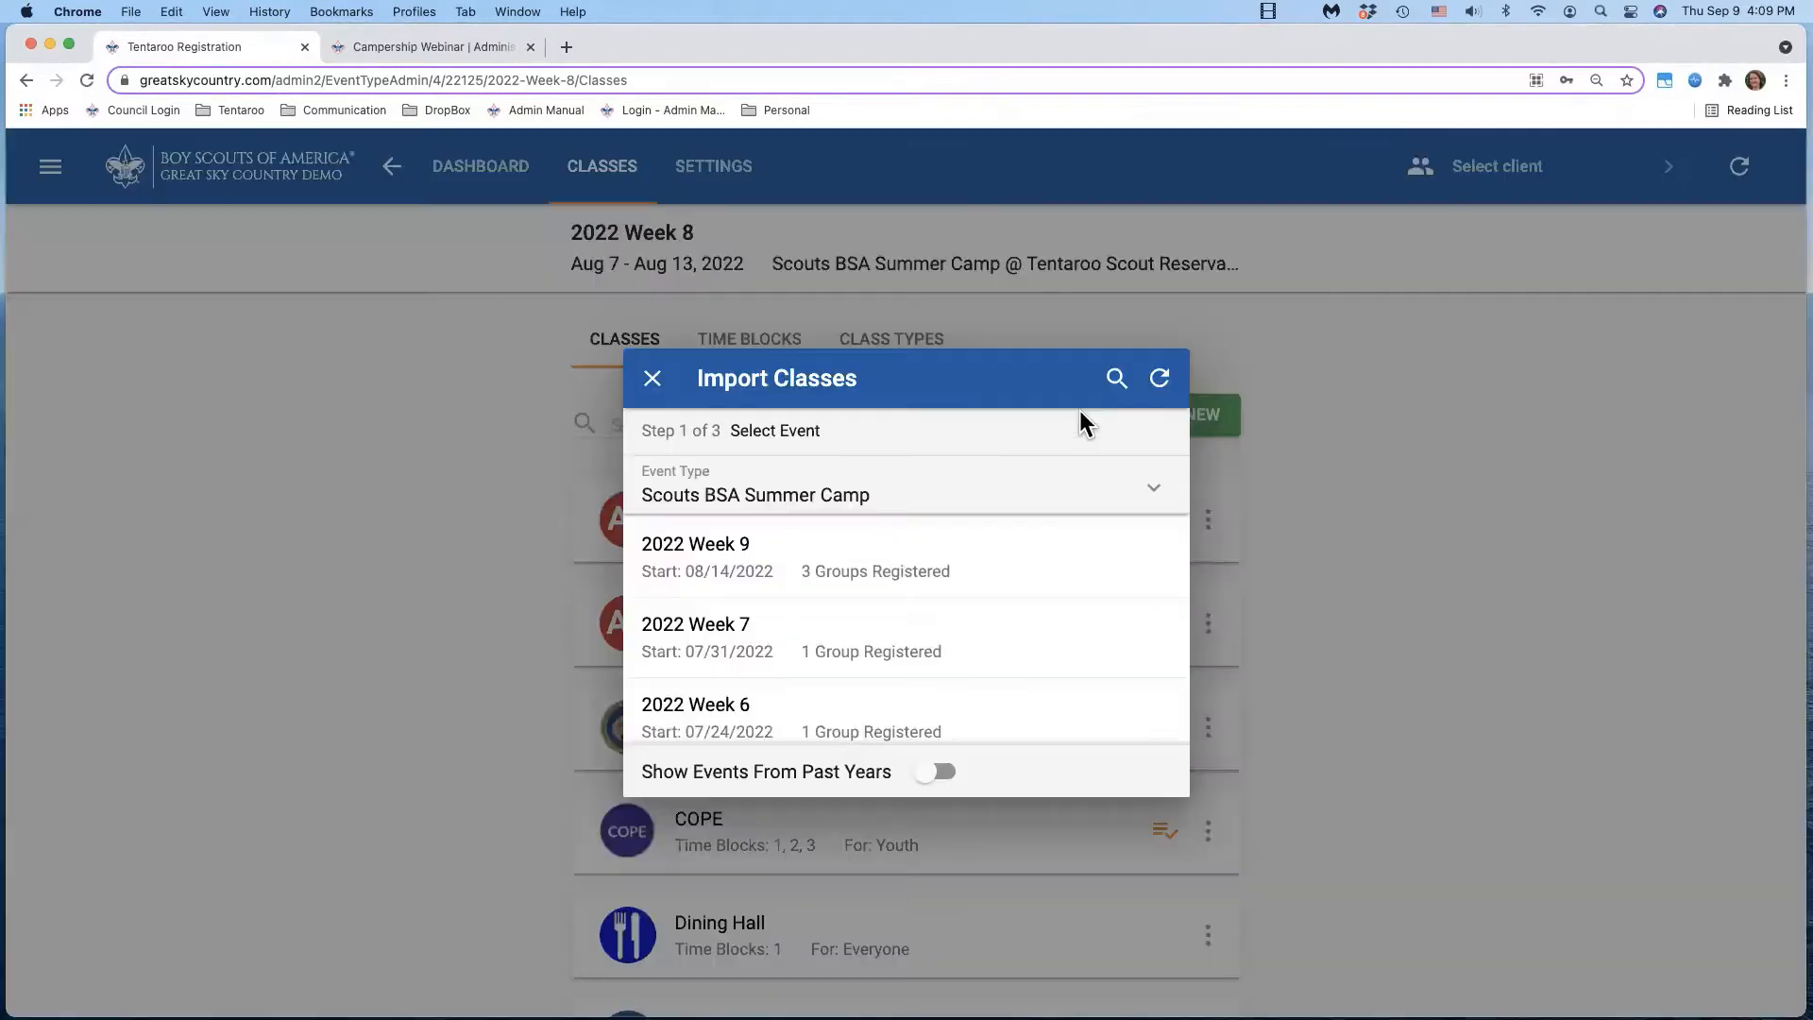
click(834, 515)
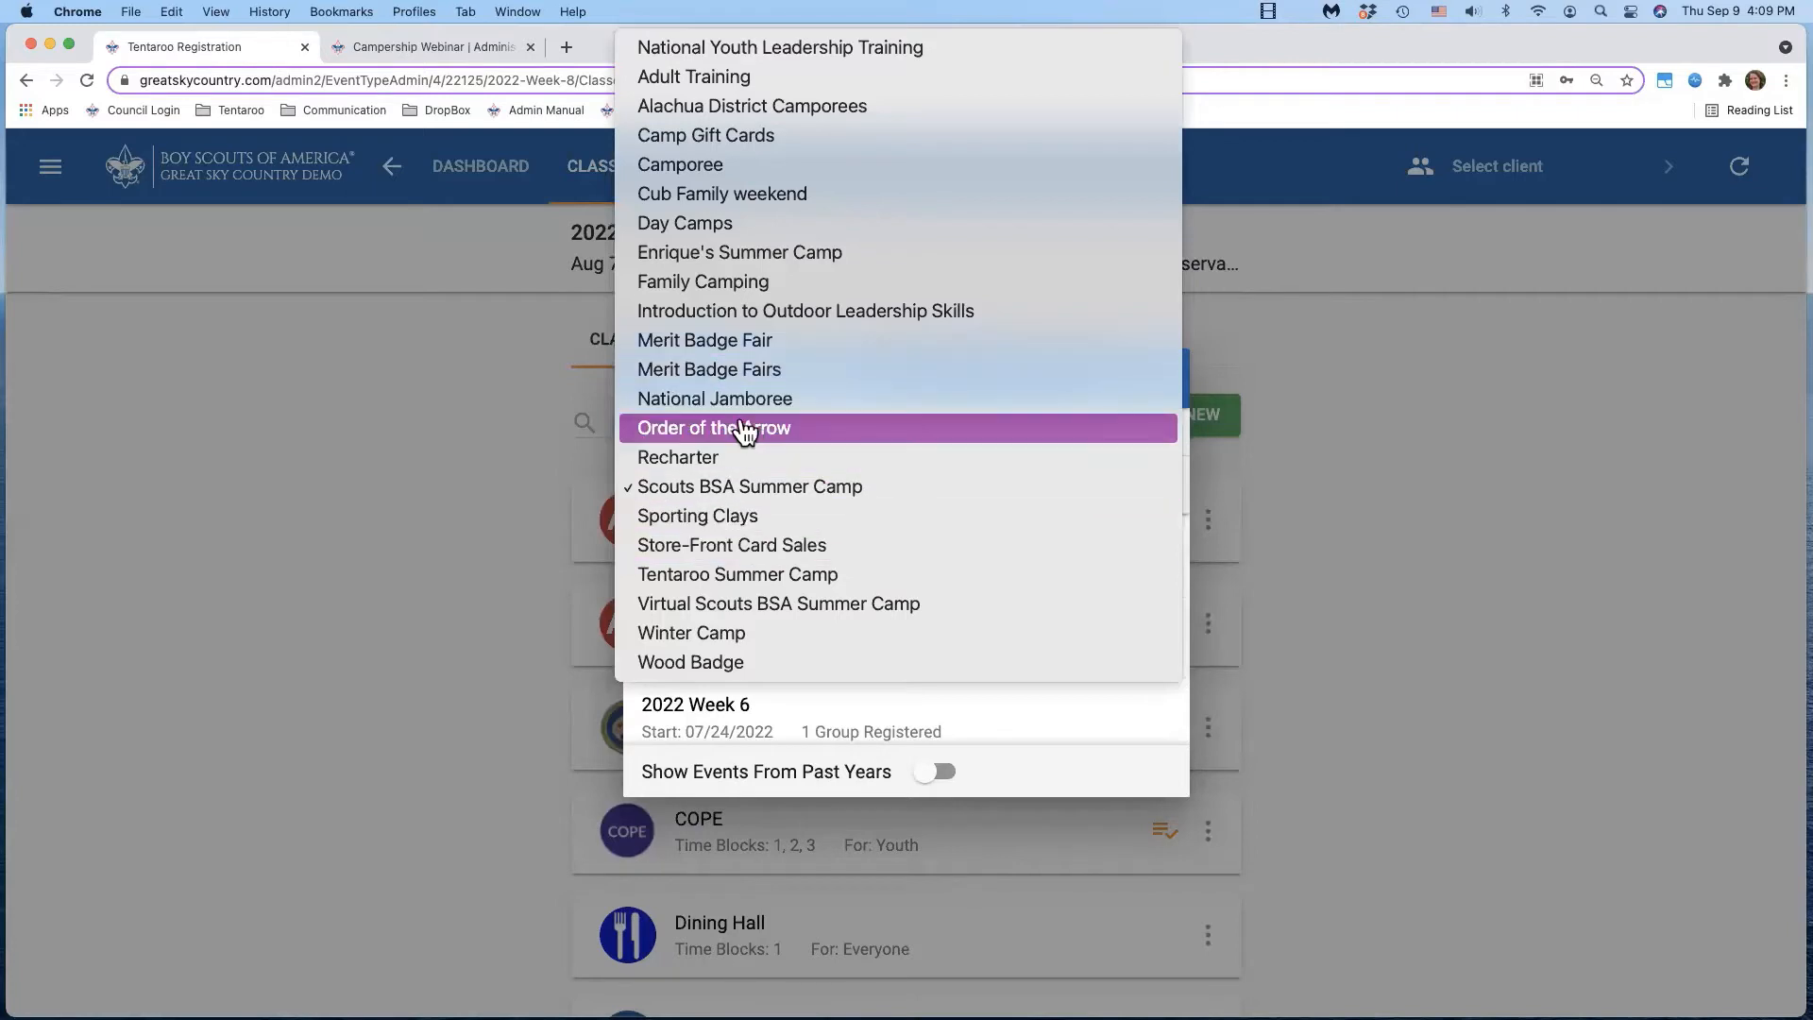
click(1263, 468)
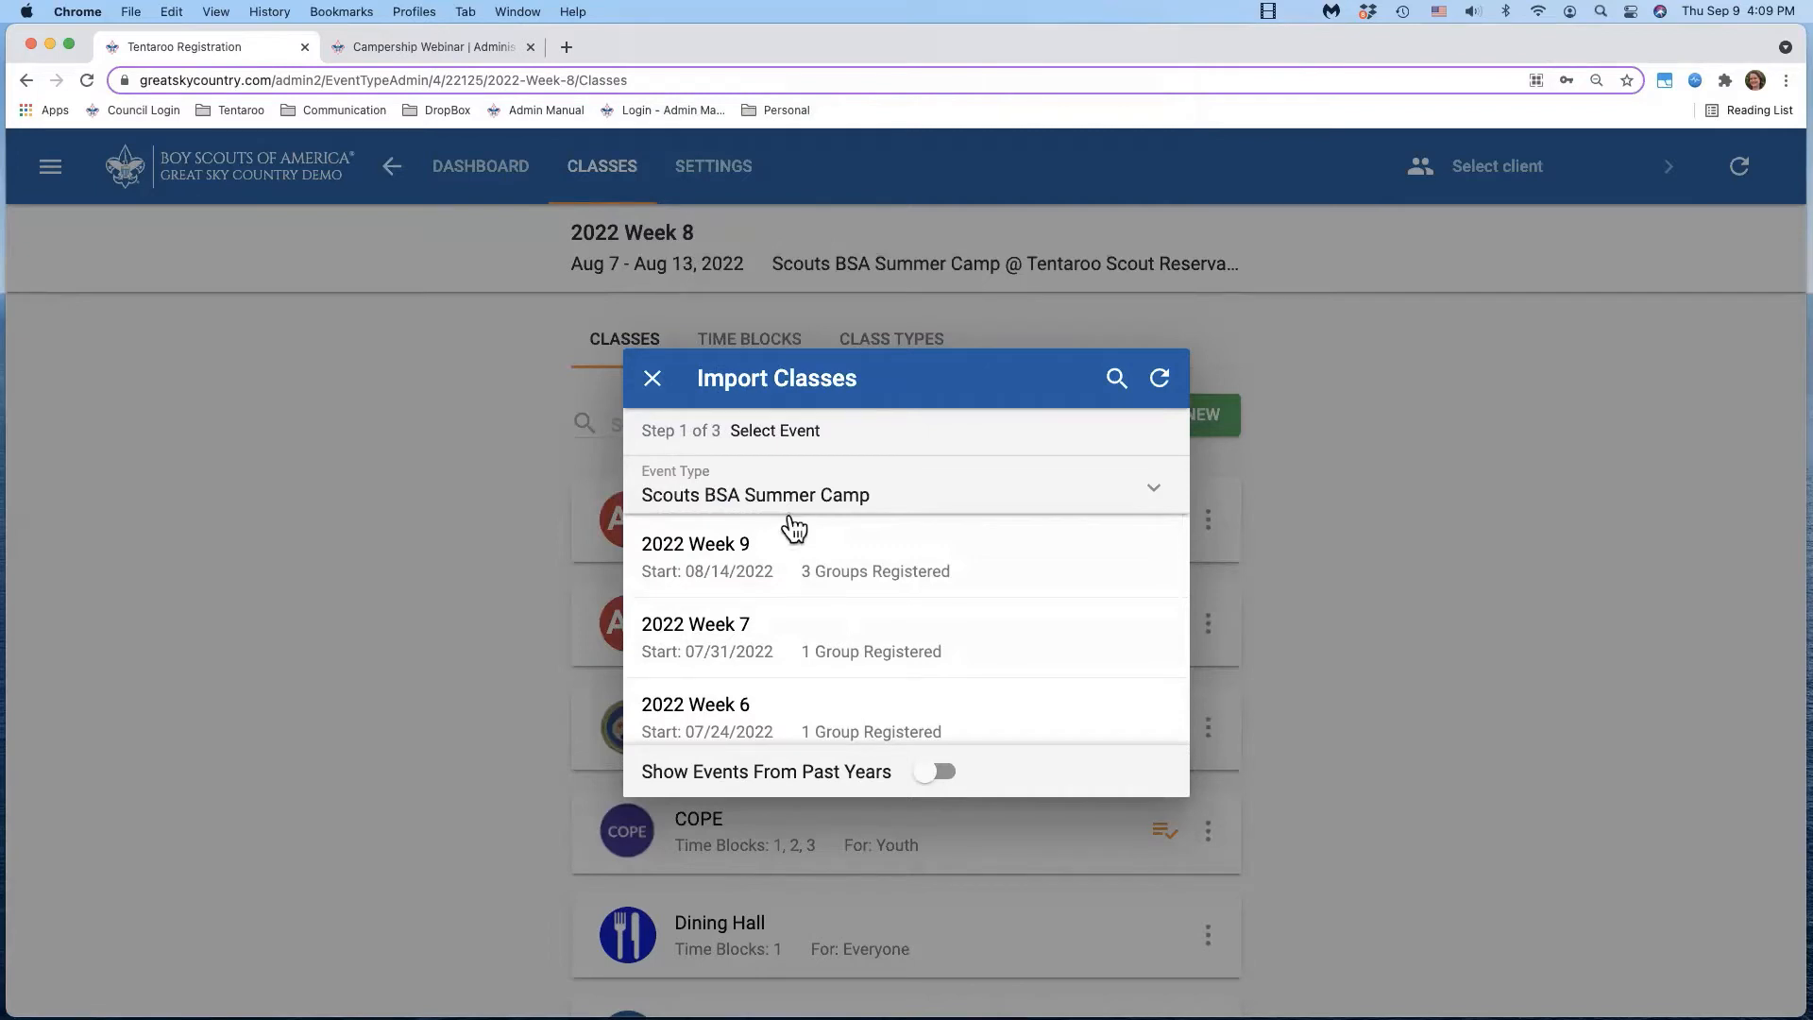
click(725, 556)
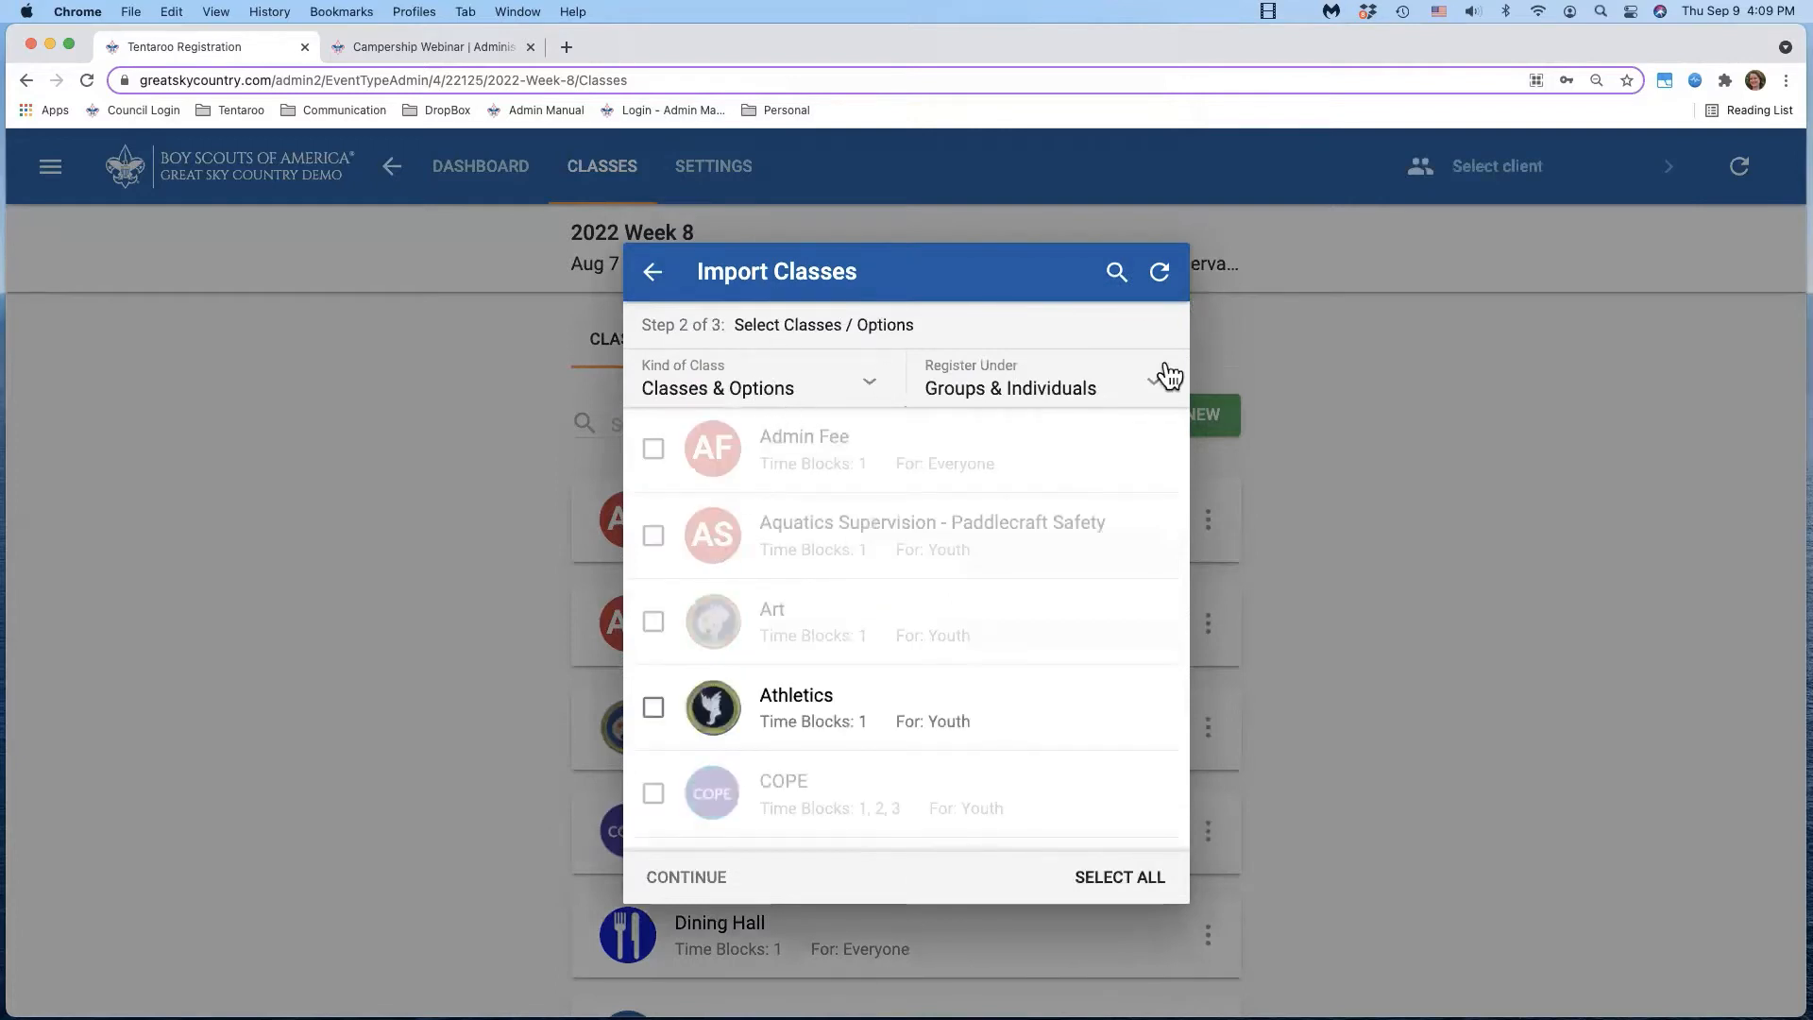
click(1114, 272)
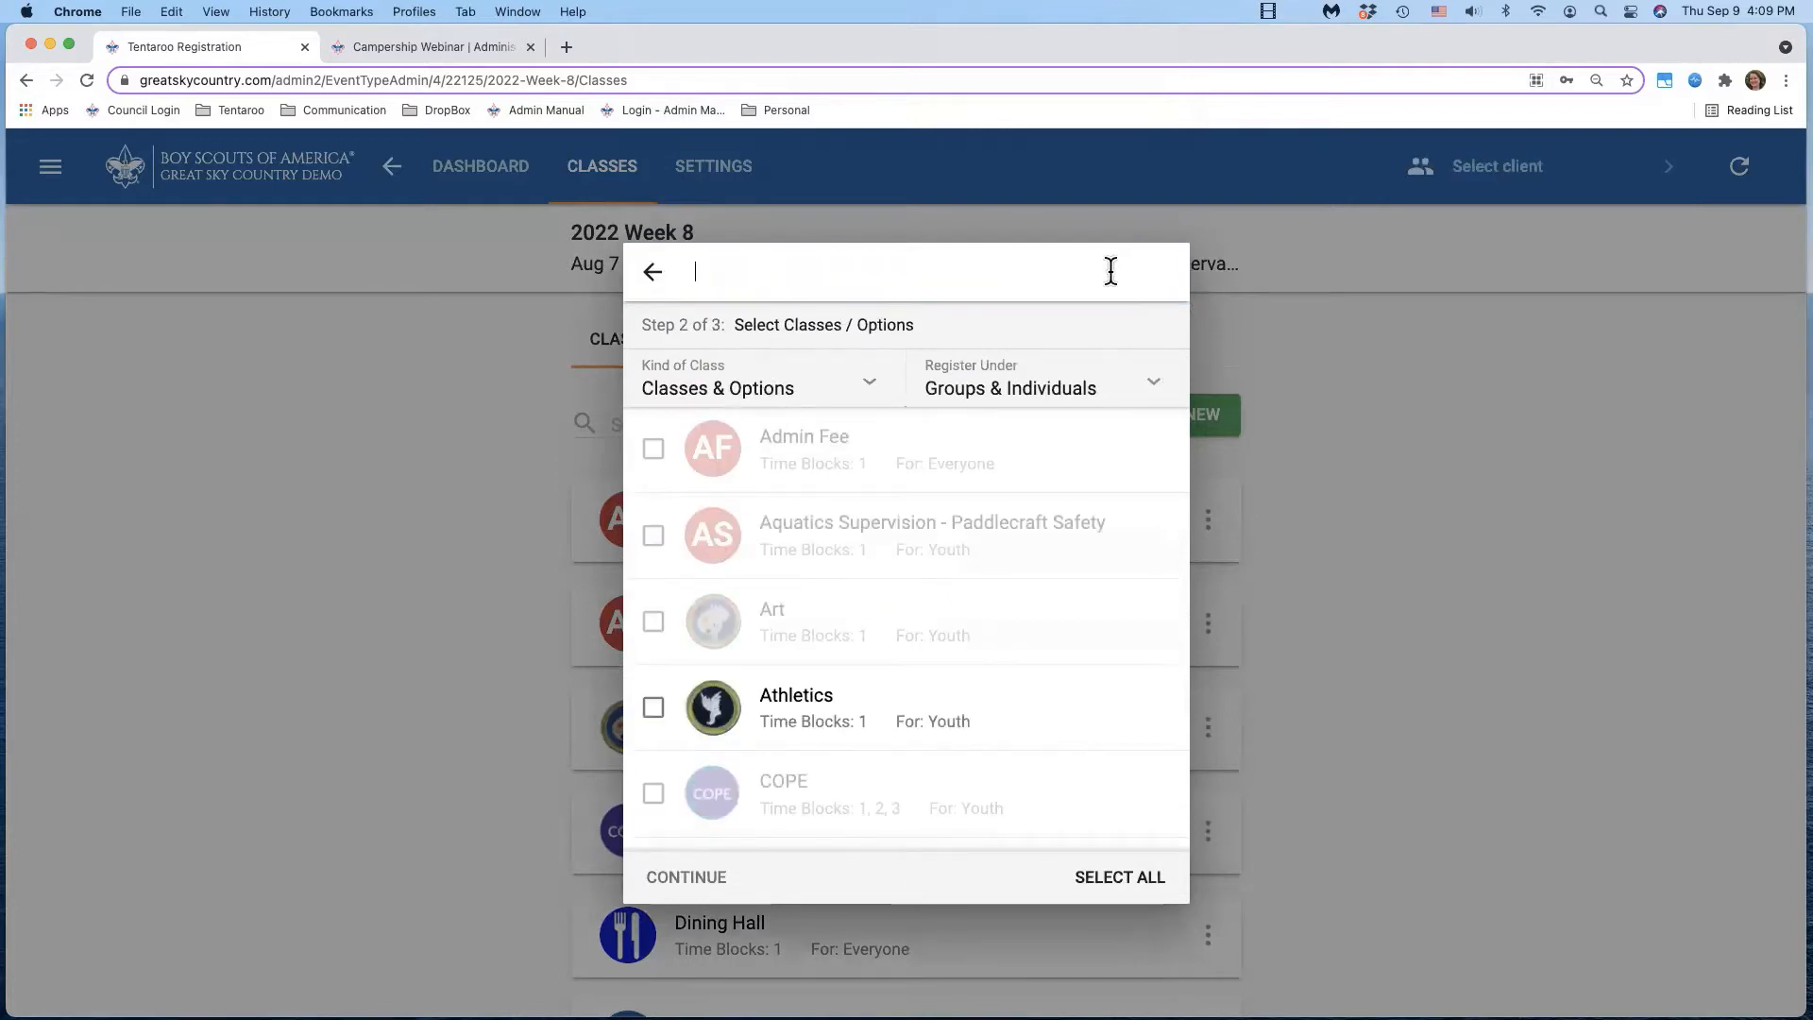
text(cam)
key(BackSpace)
key(BackSpace)
key(BackSpace)
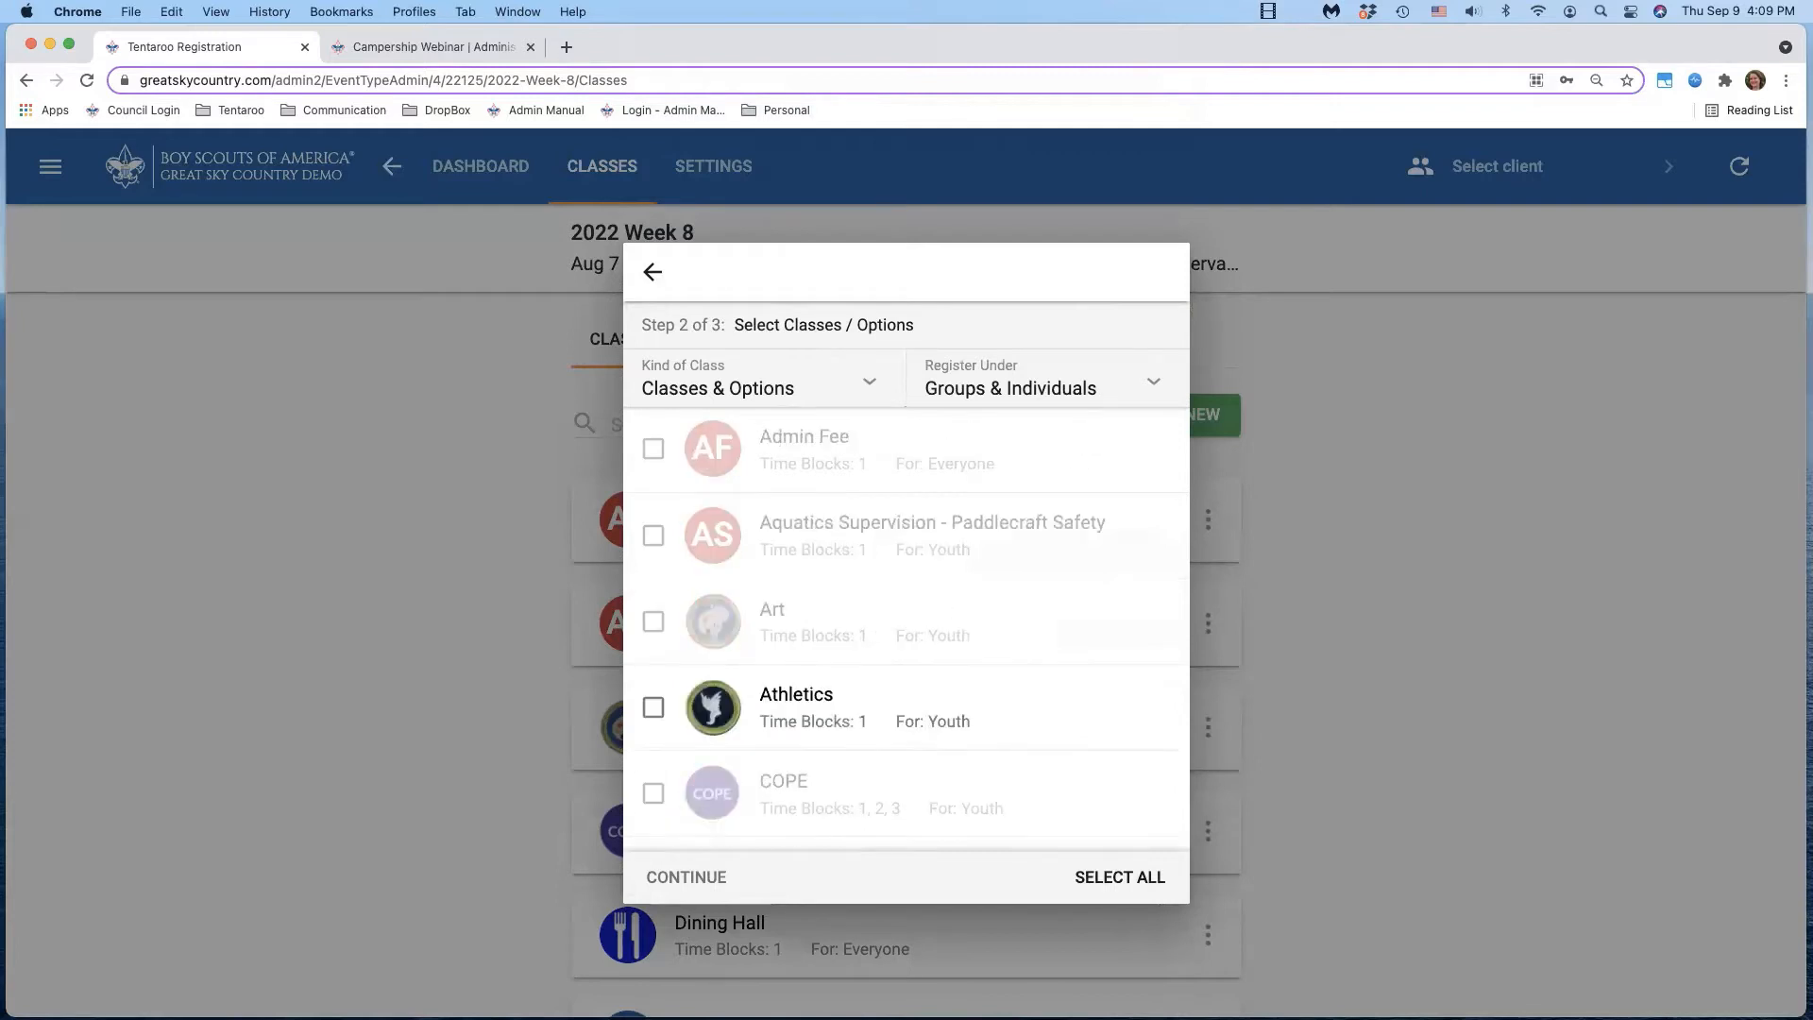
- Filter the importable classes to Options registered under Individuals and find Campership - Tentaroo
click(836, 389)
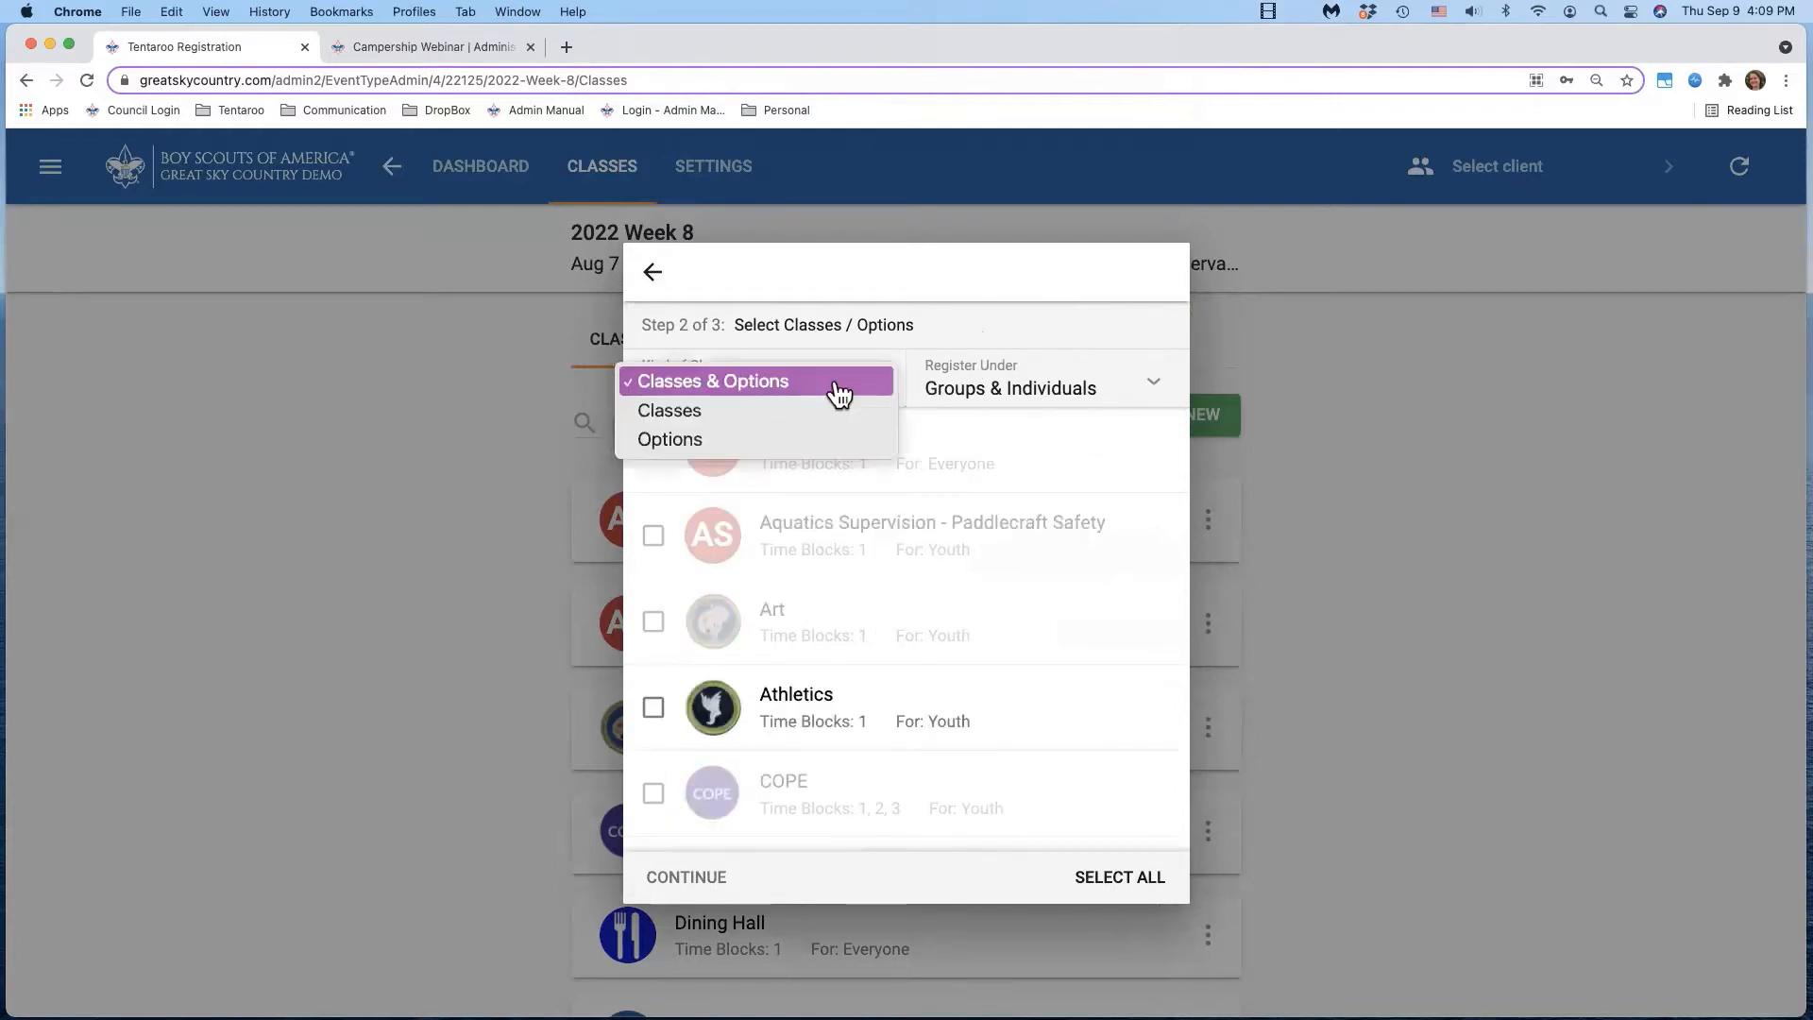
click(814, 442)
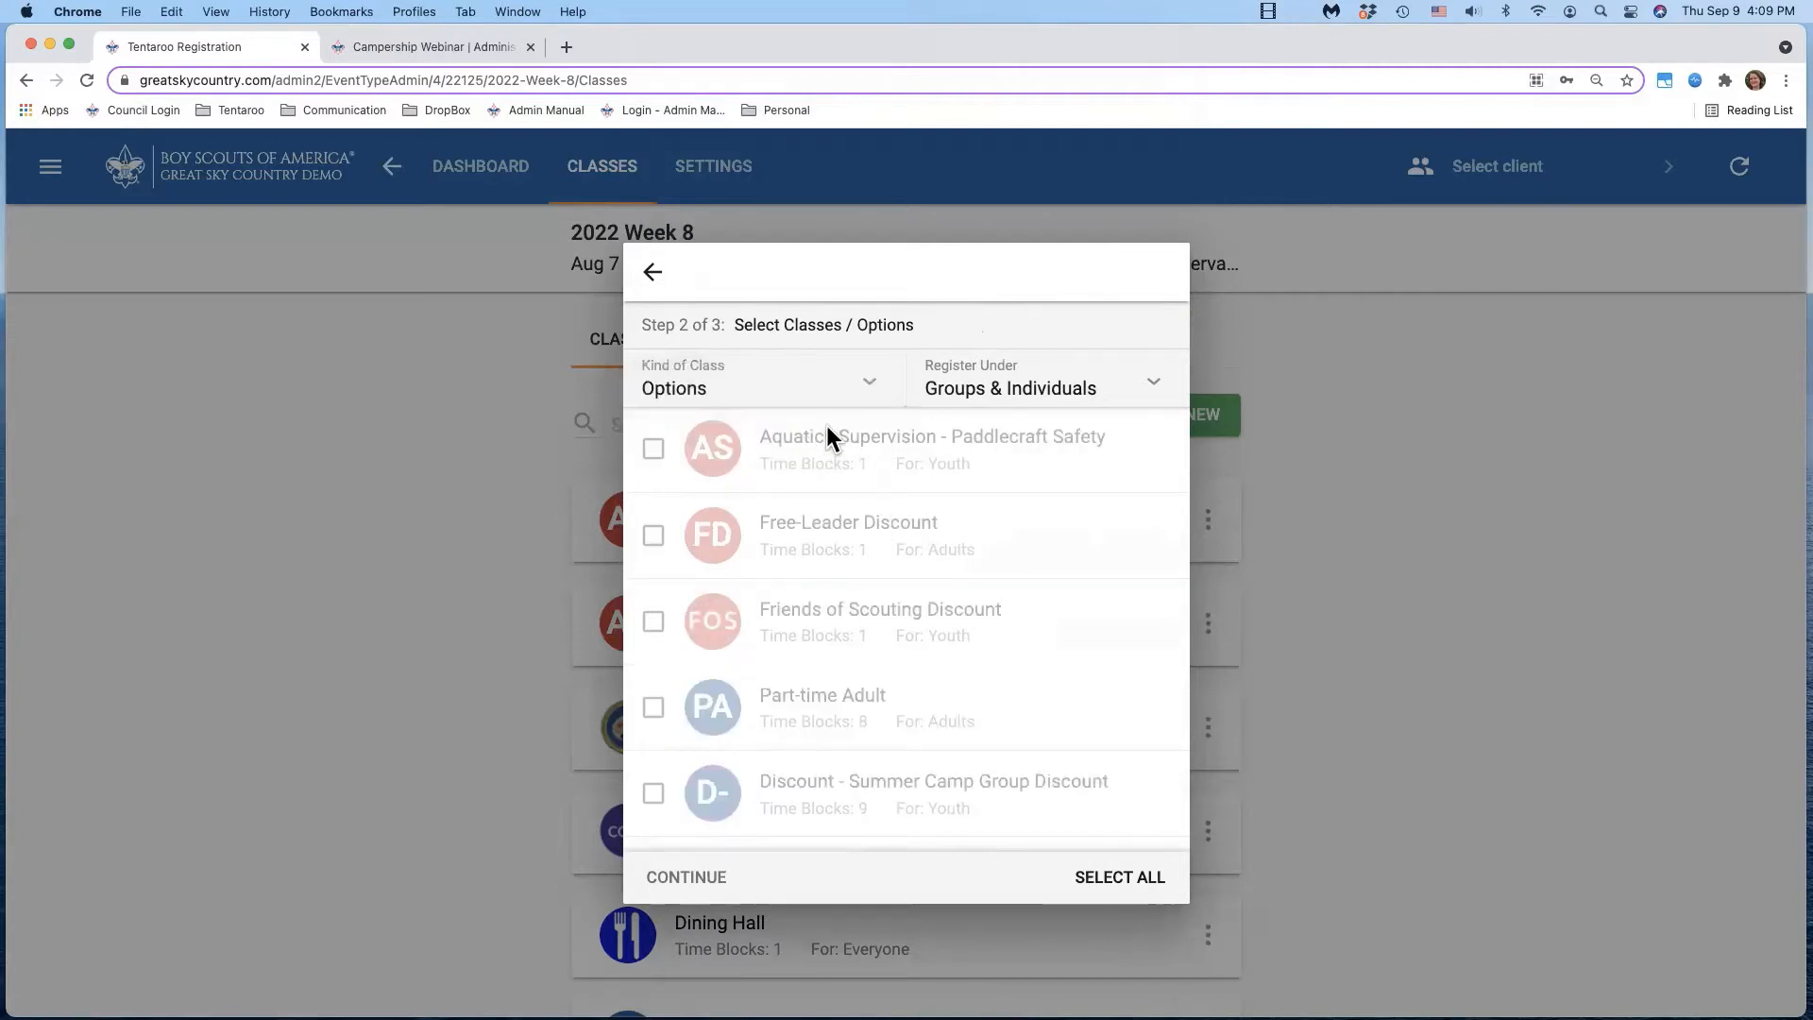
click(992, 404)
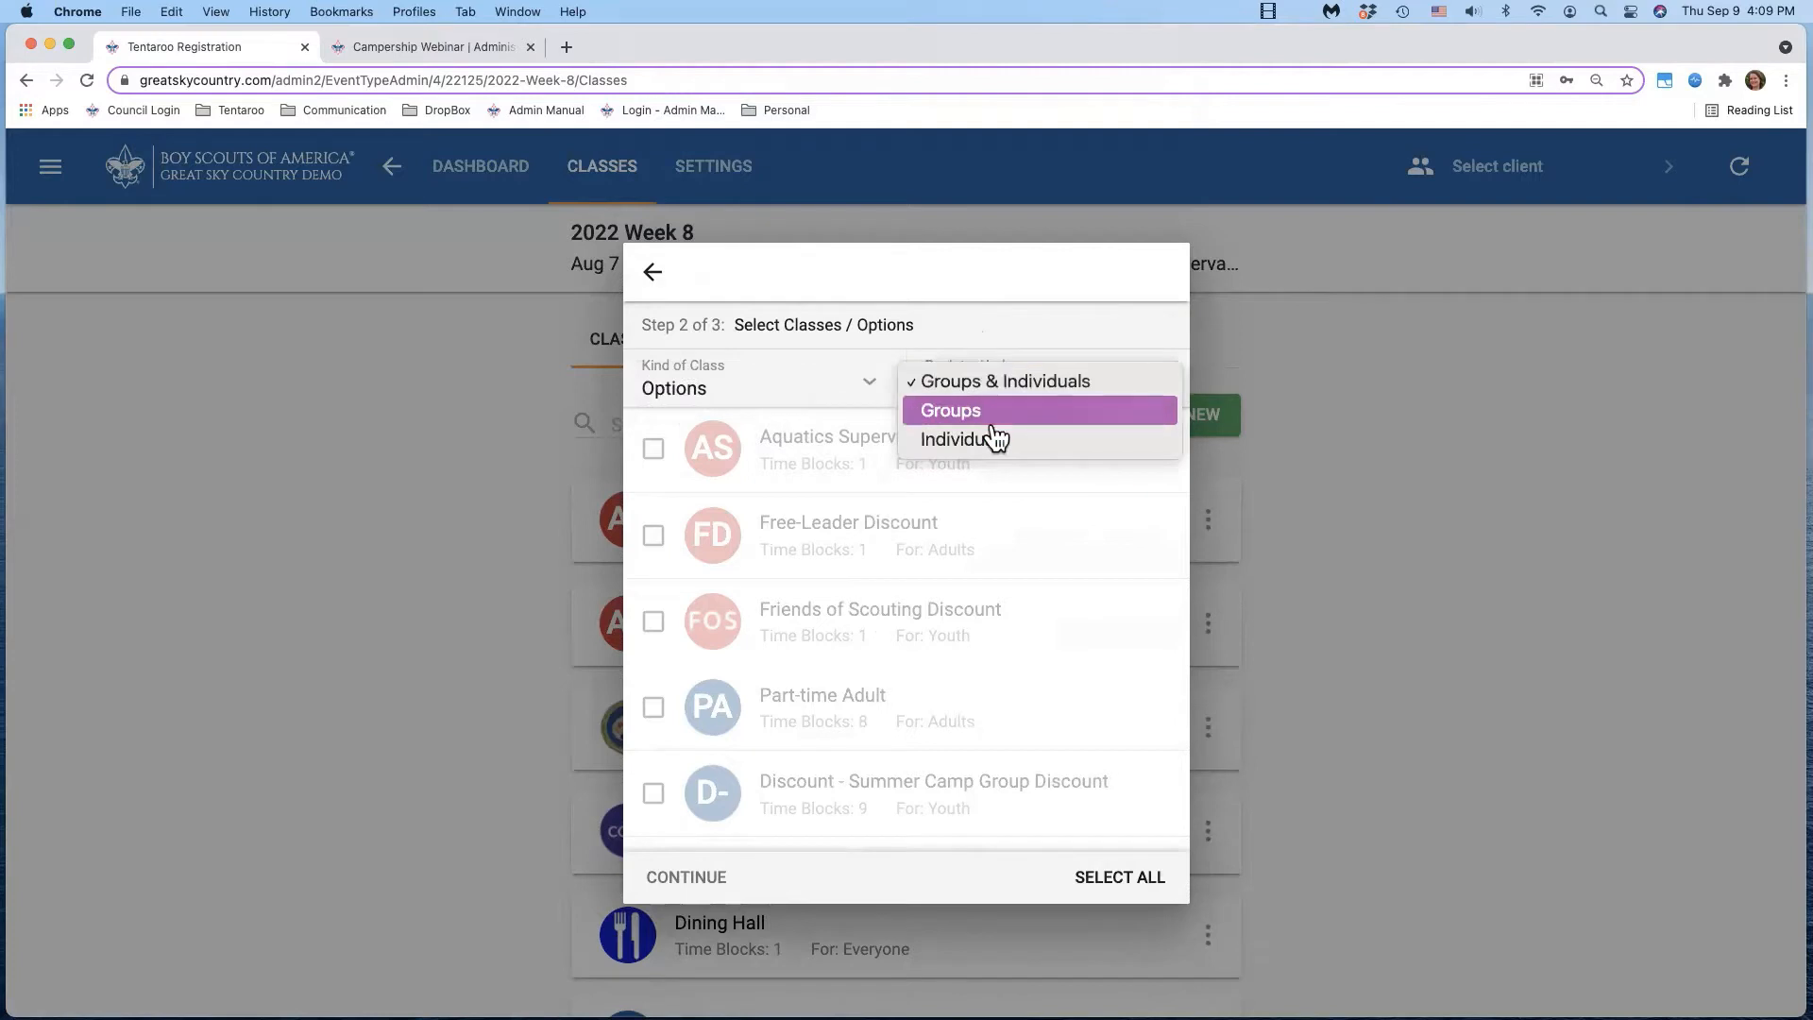
click(992, 442)
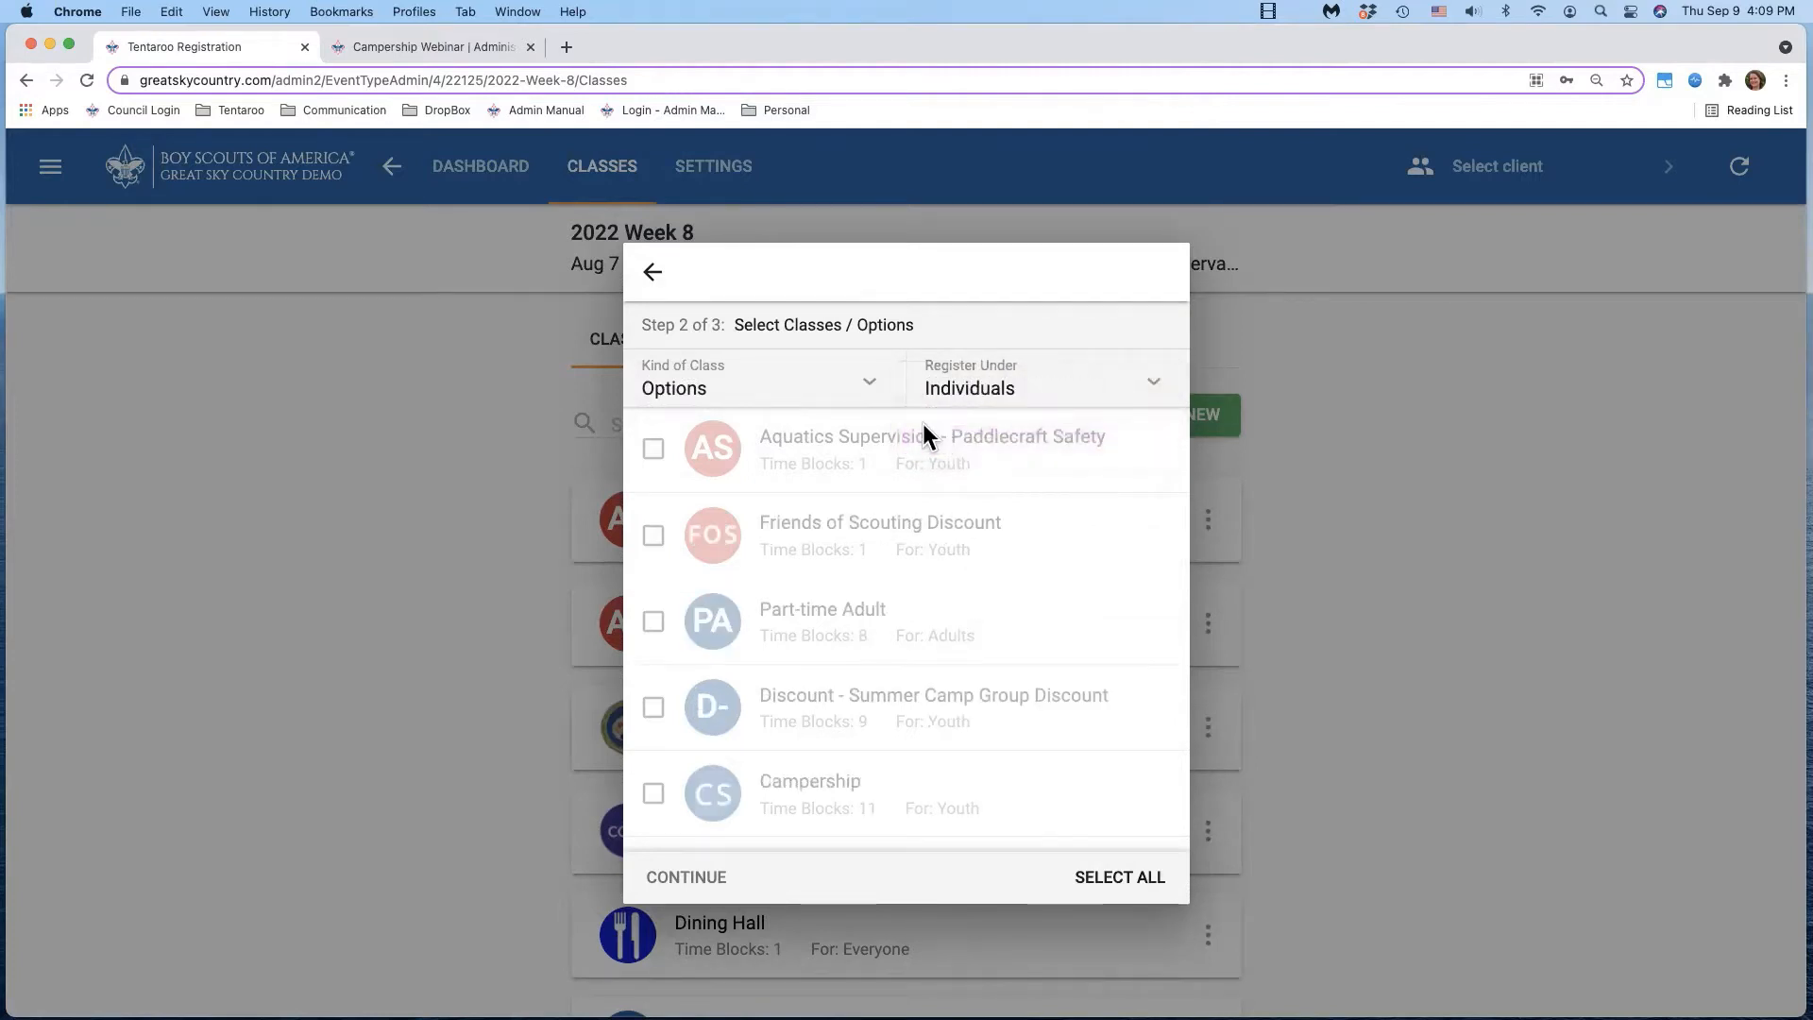
scroll(921, 425, down, 2)
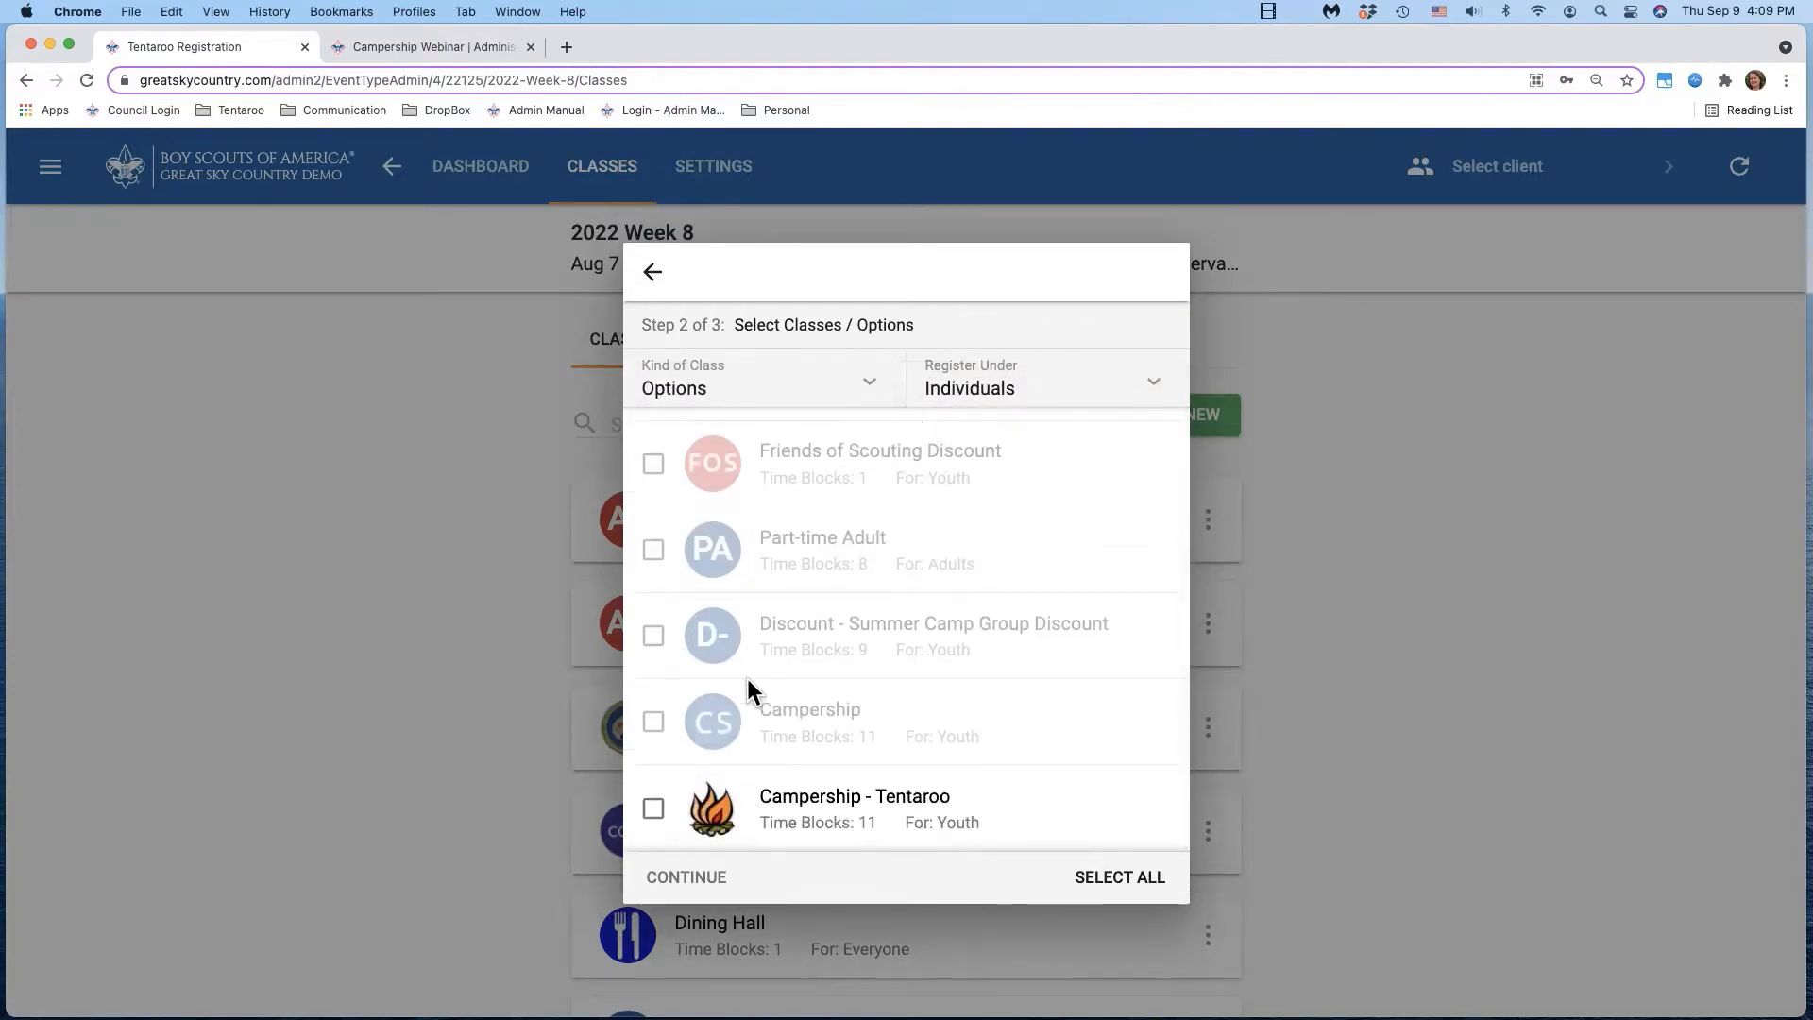
- Select Campership - Tentaroo as the only option and complete its import into the 2022 Week 8 event
scroll(755, 738, up, 2)
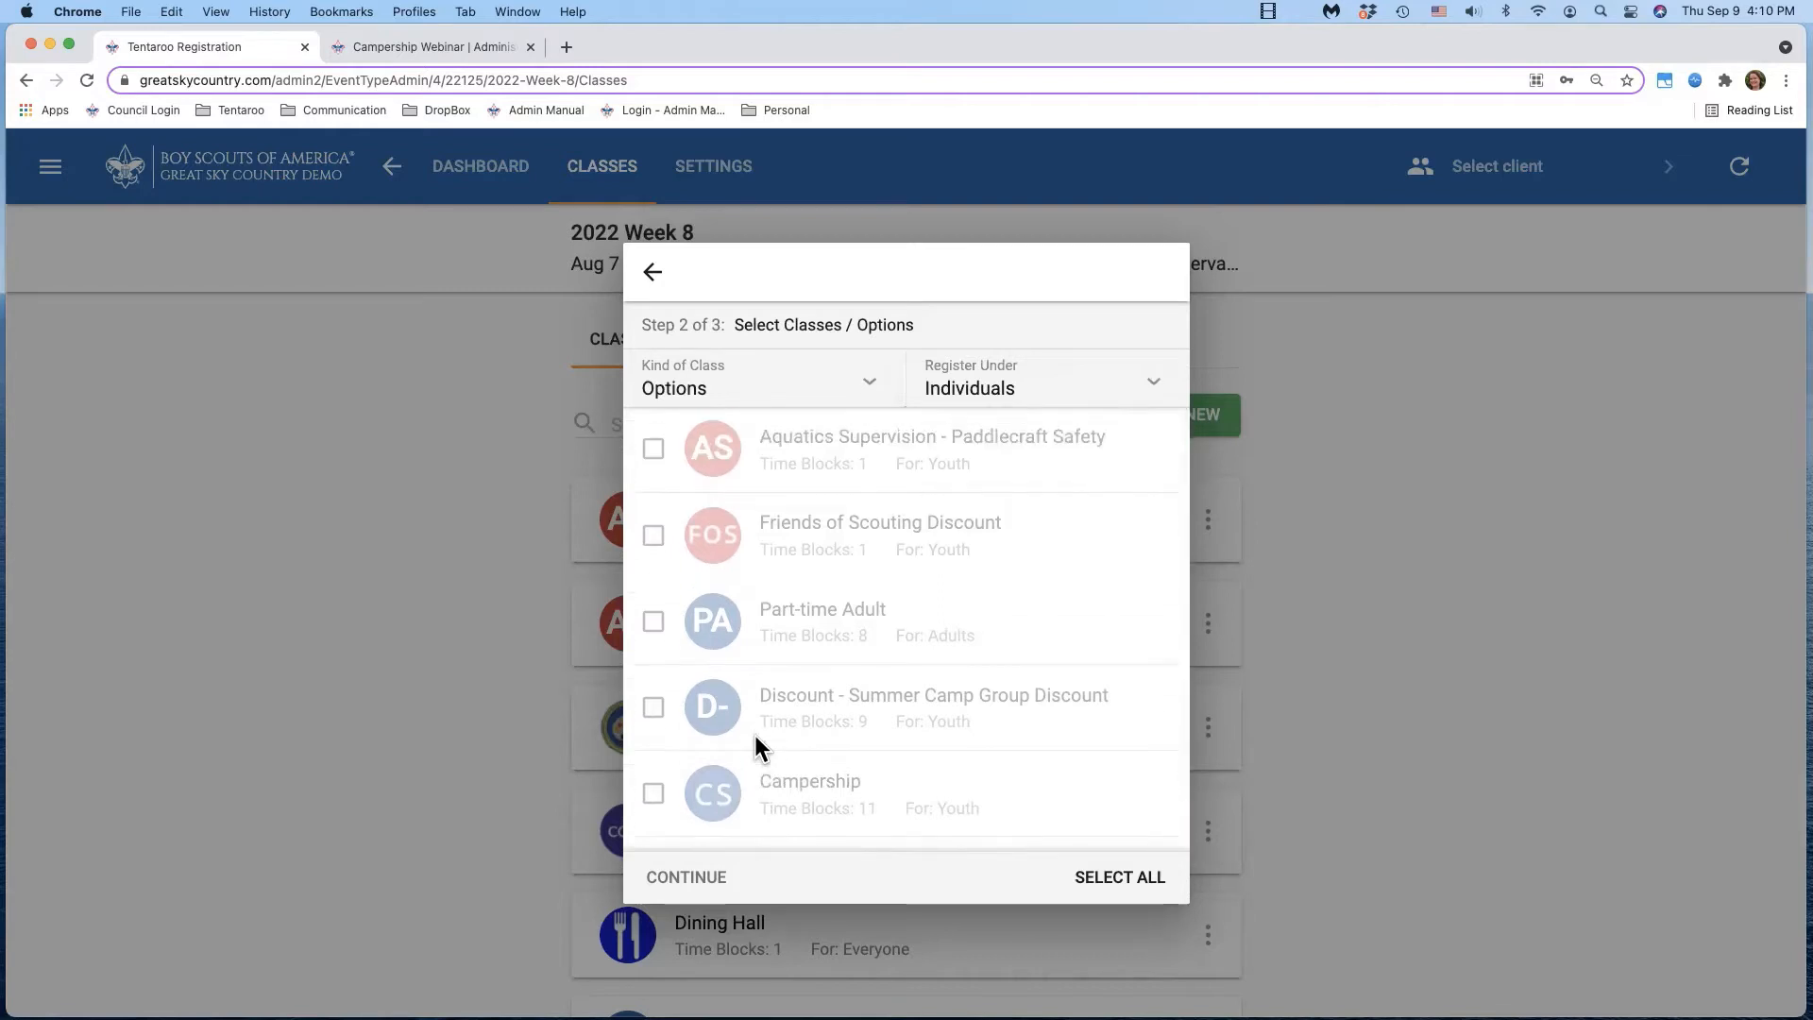
scroll(683, 793, down, 2)
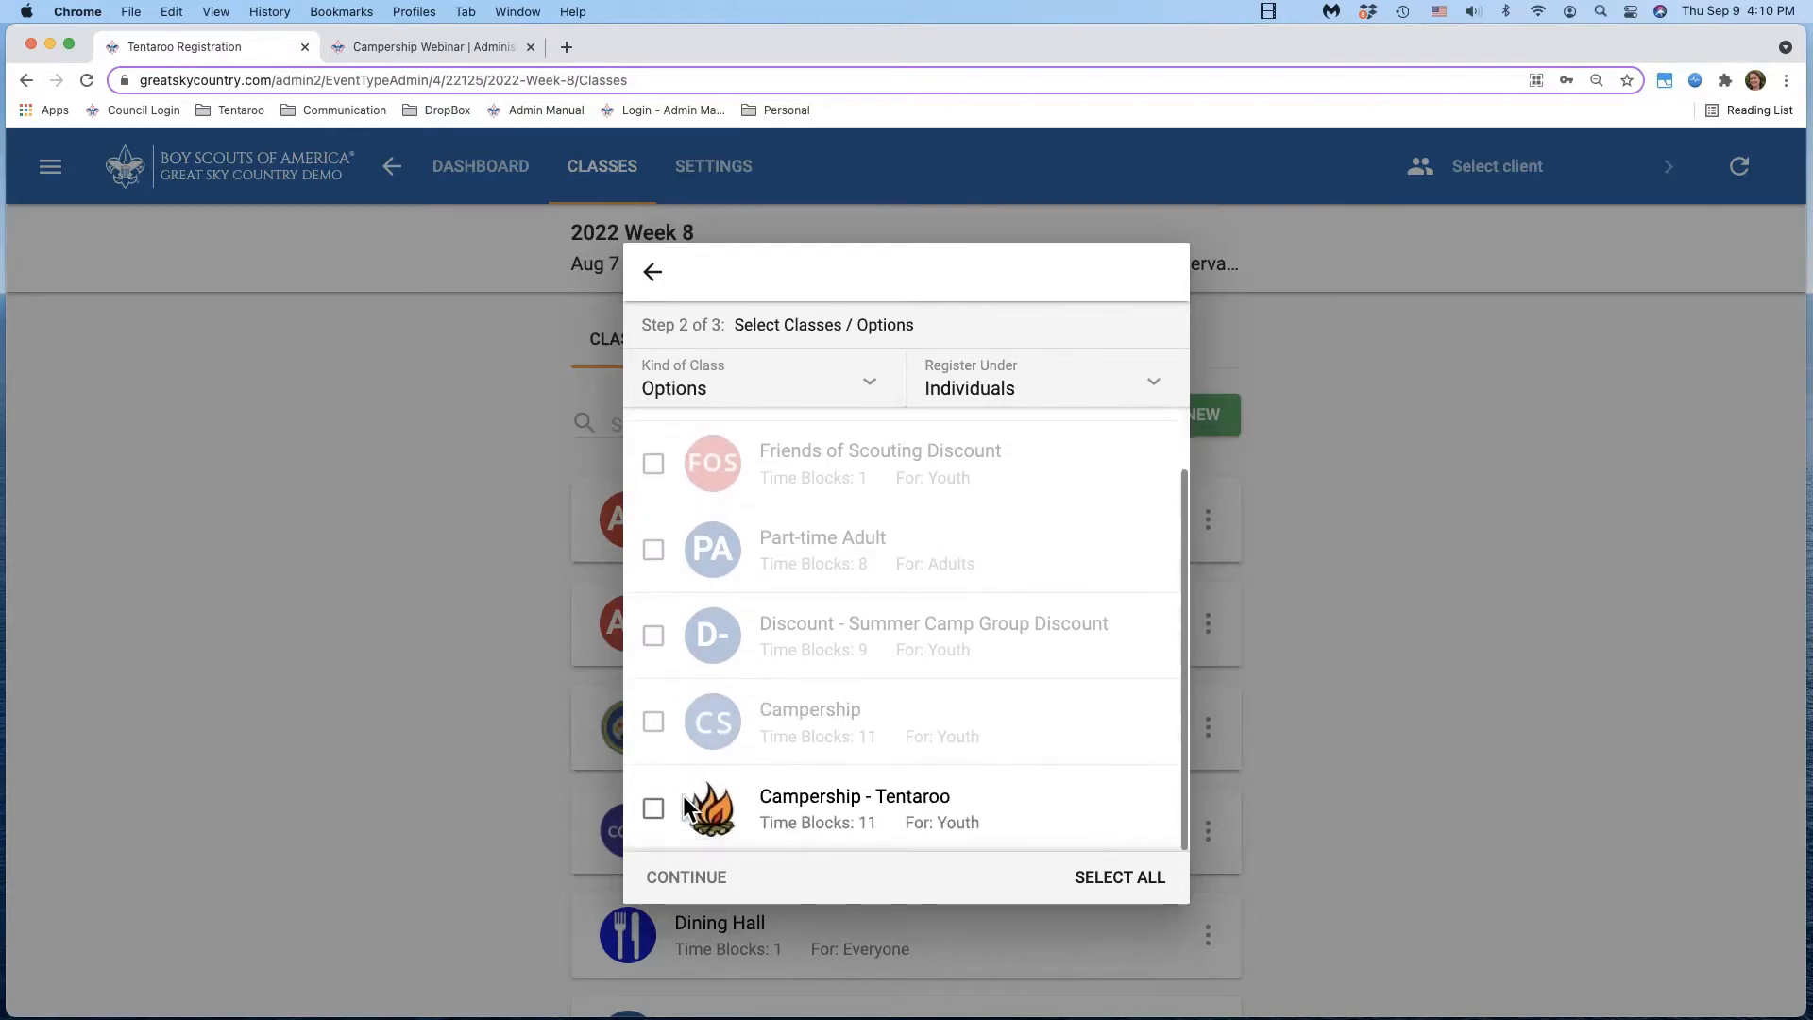
click(653, 809)
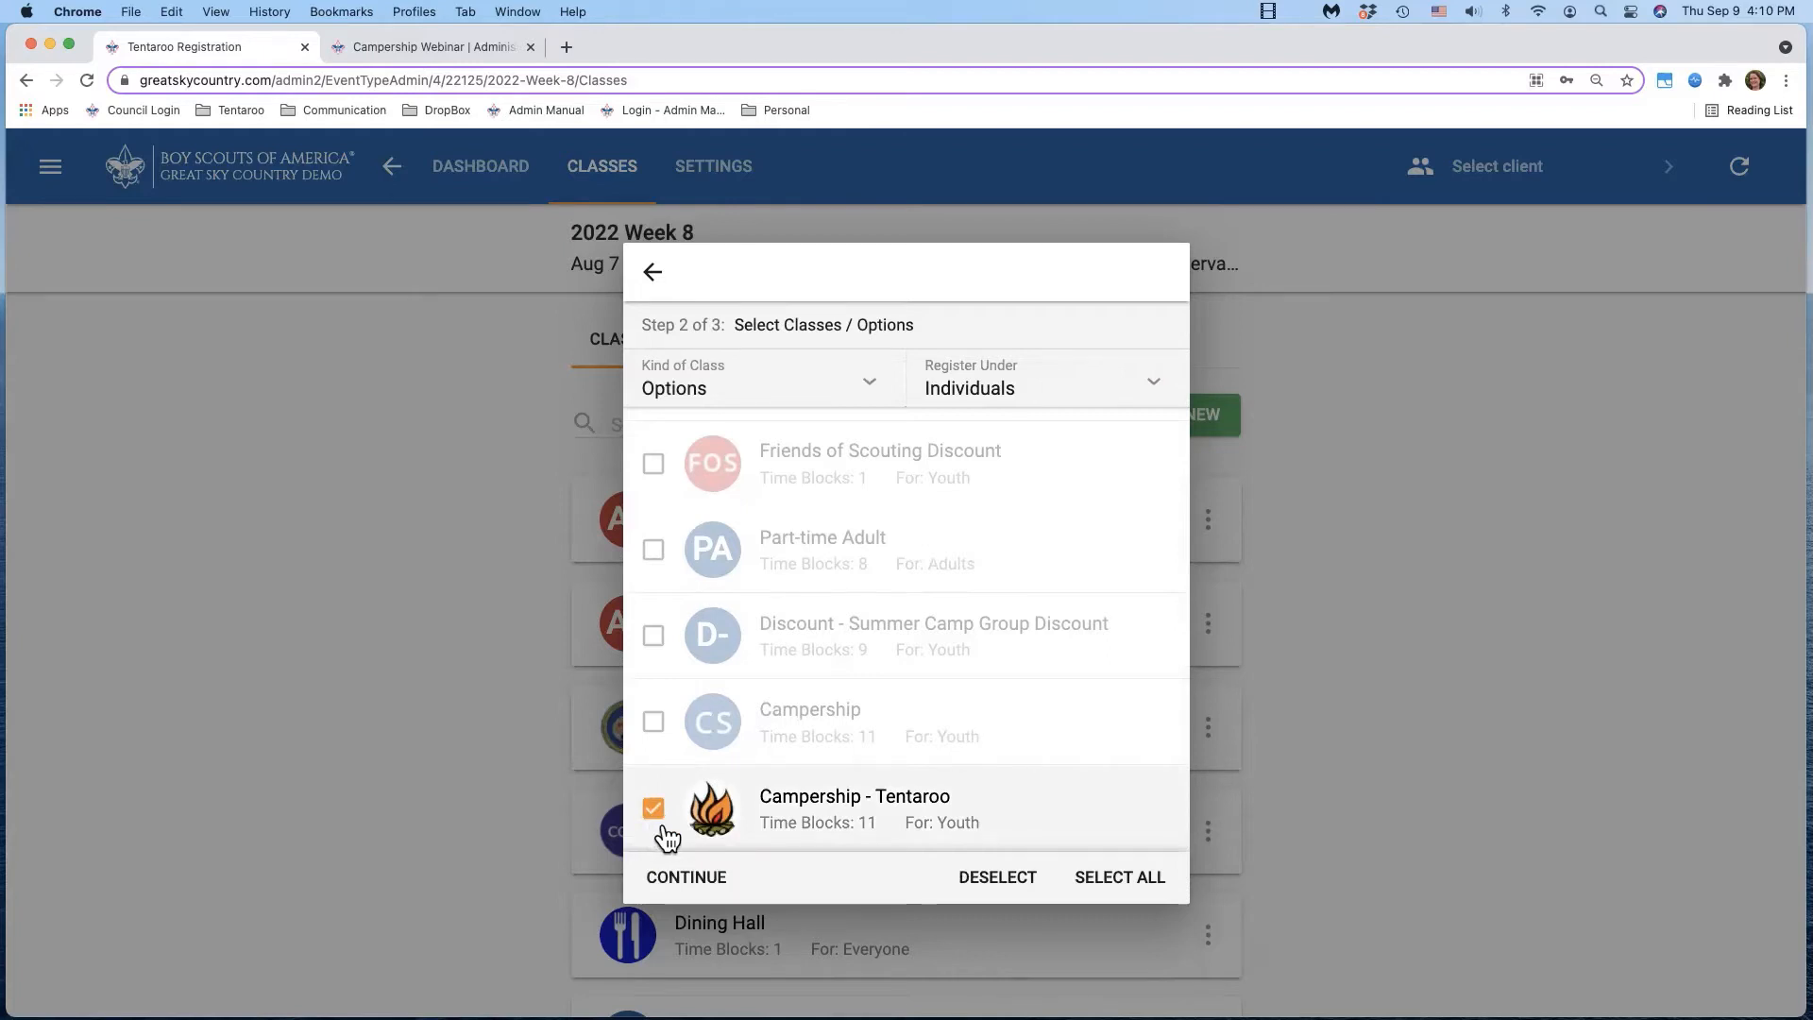
click(688, 878)
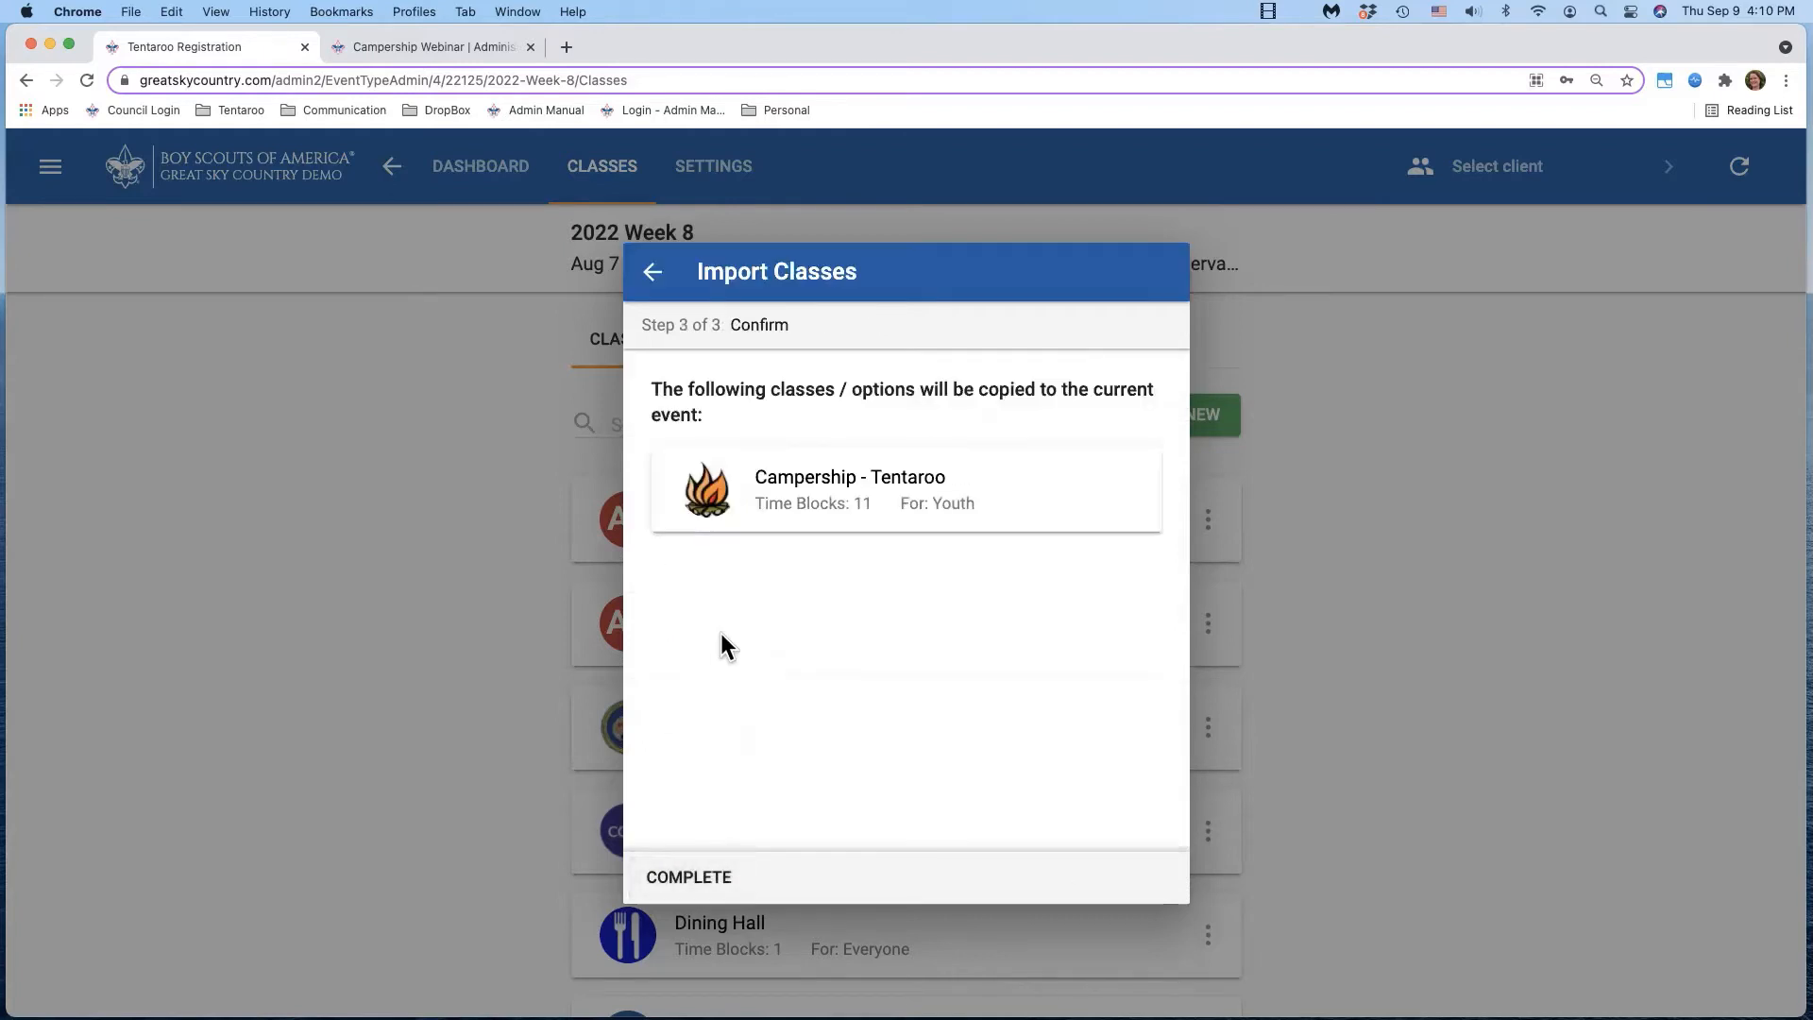
click(693, 880)
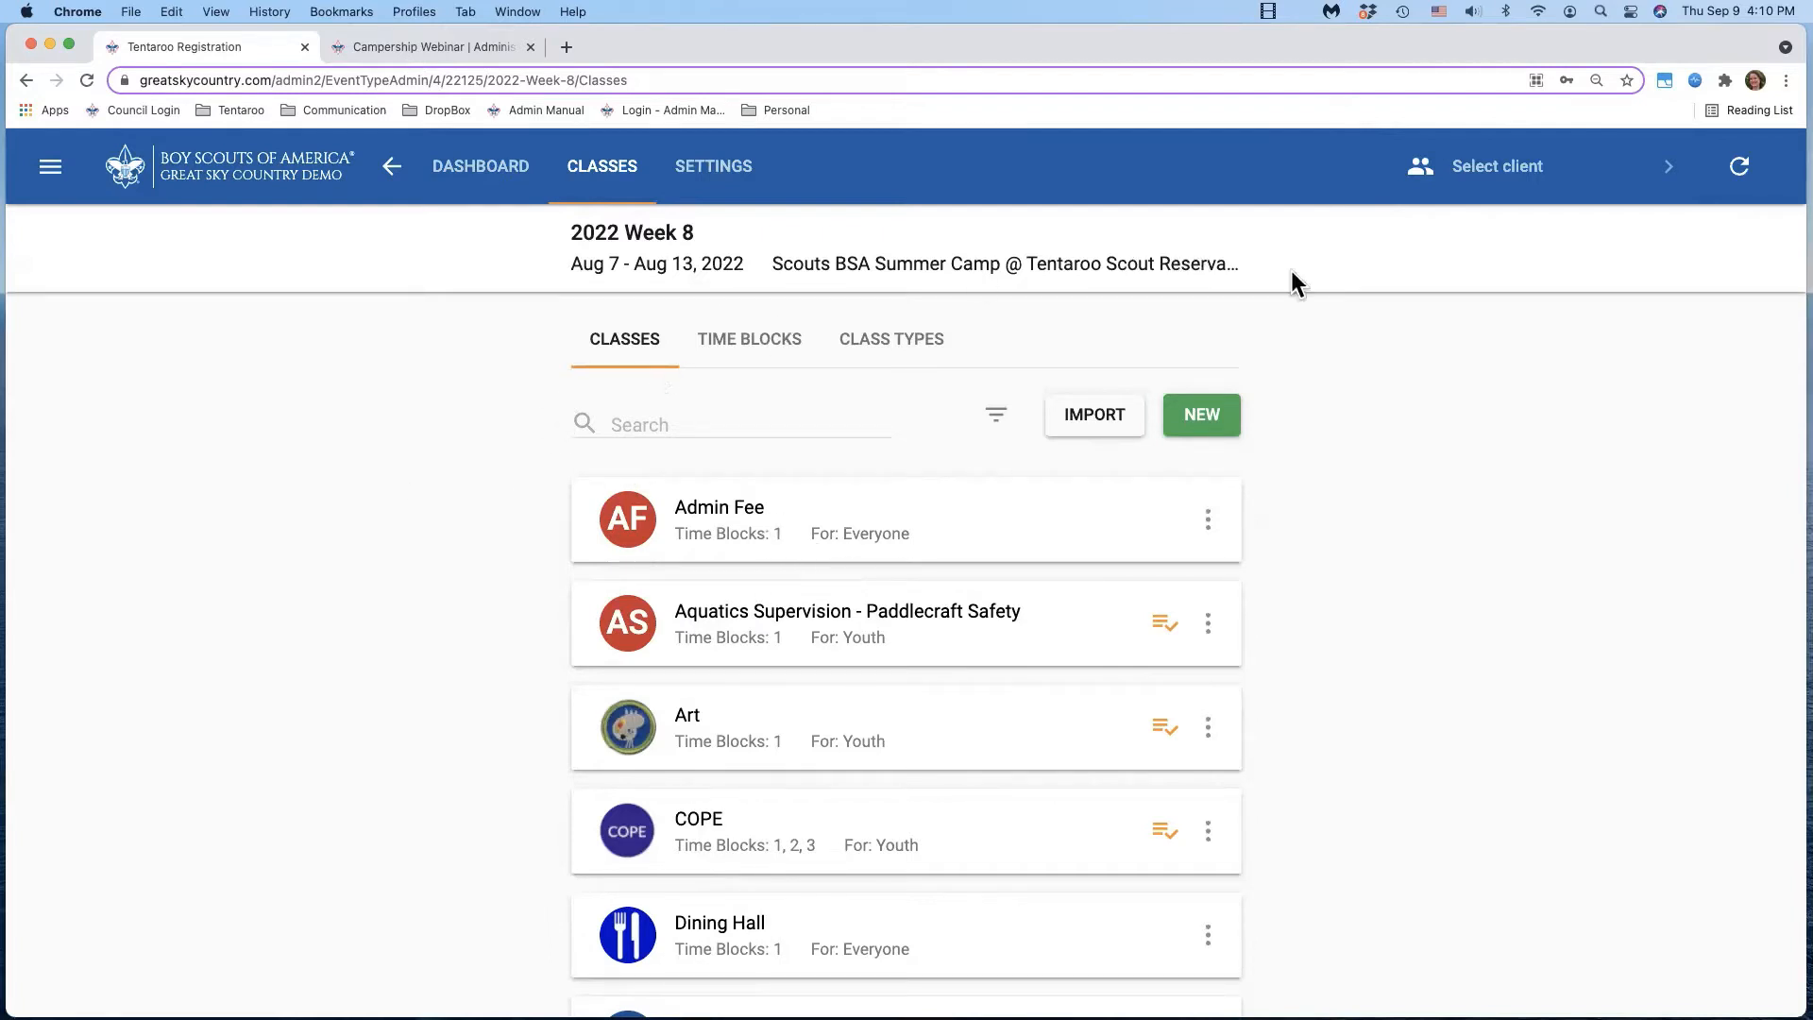
- Look through the client accounts' participants for the Scouts BSA Summer Camp event type in 2022
click(1501, 166)
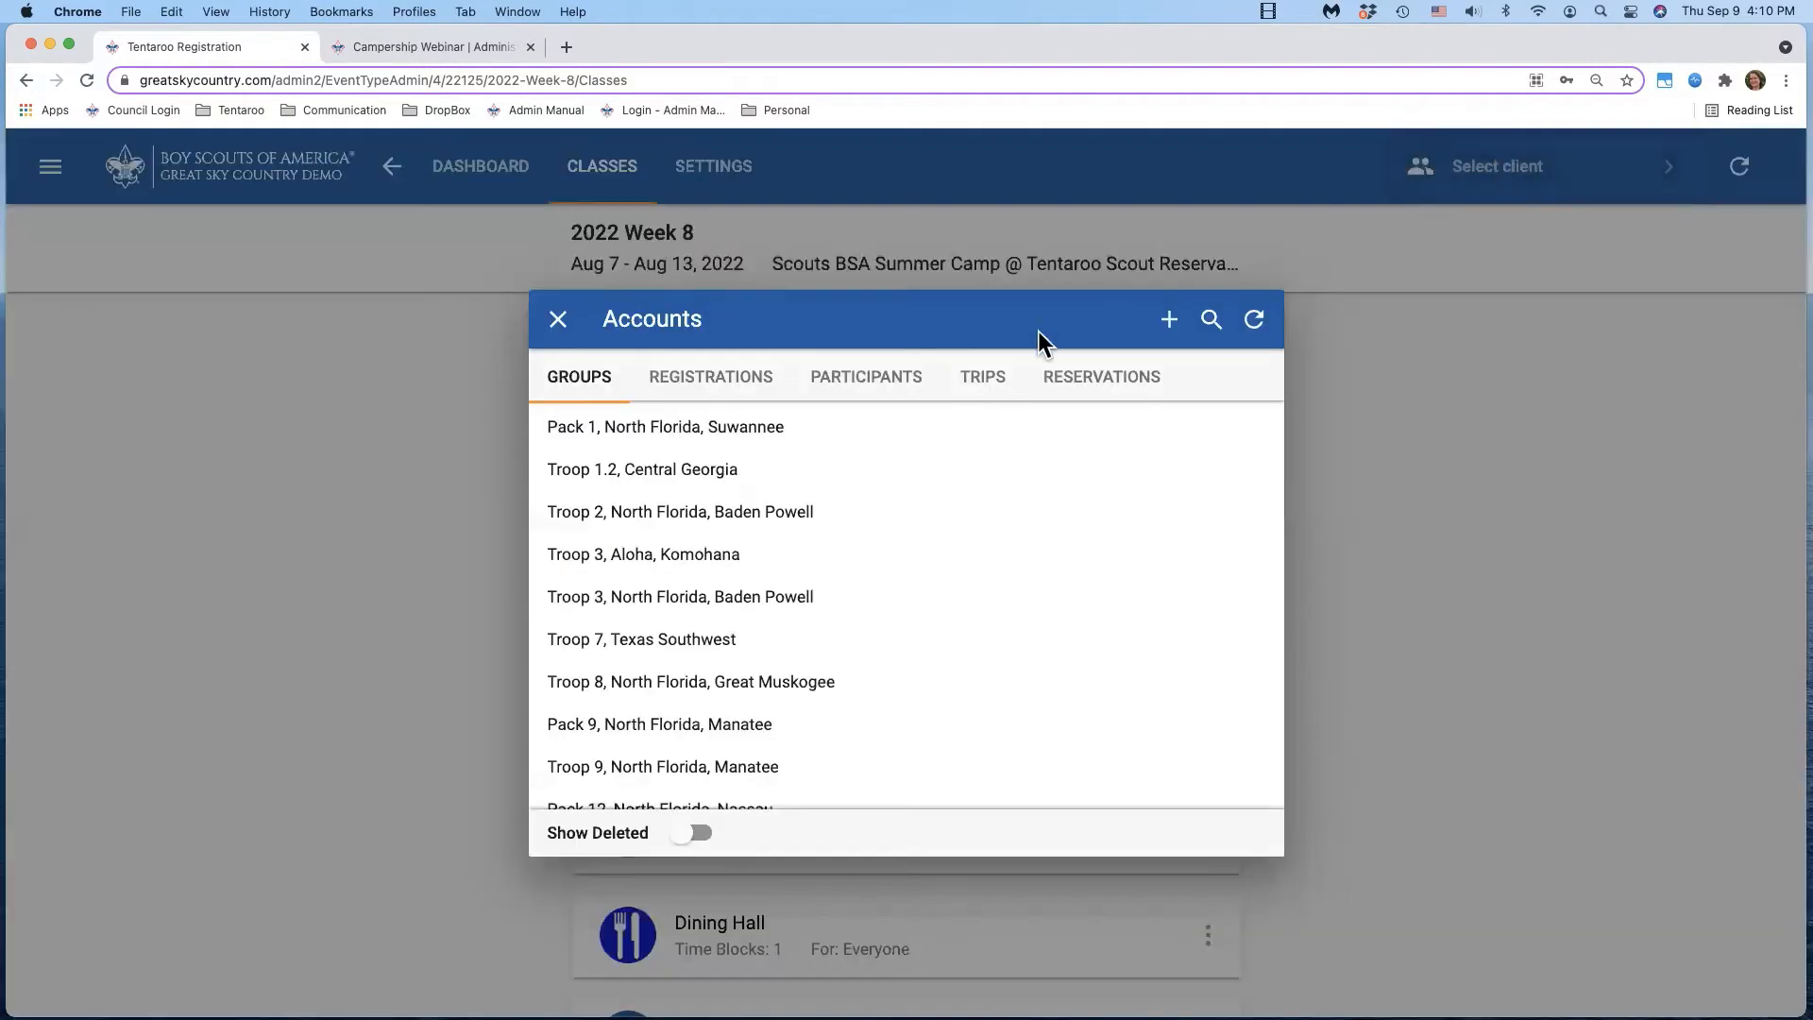
click(864, 385)
click(818, 434)
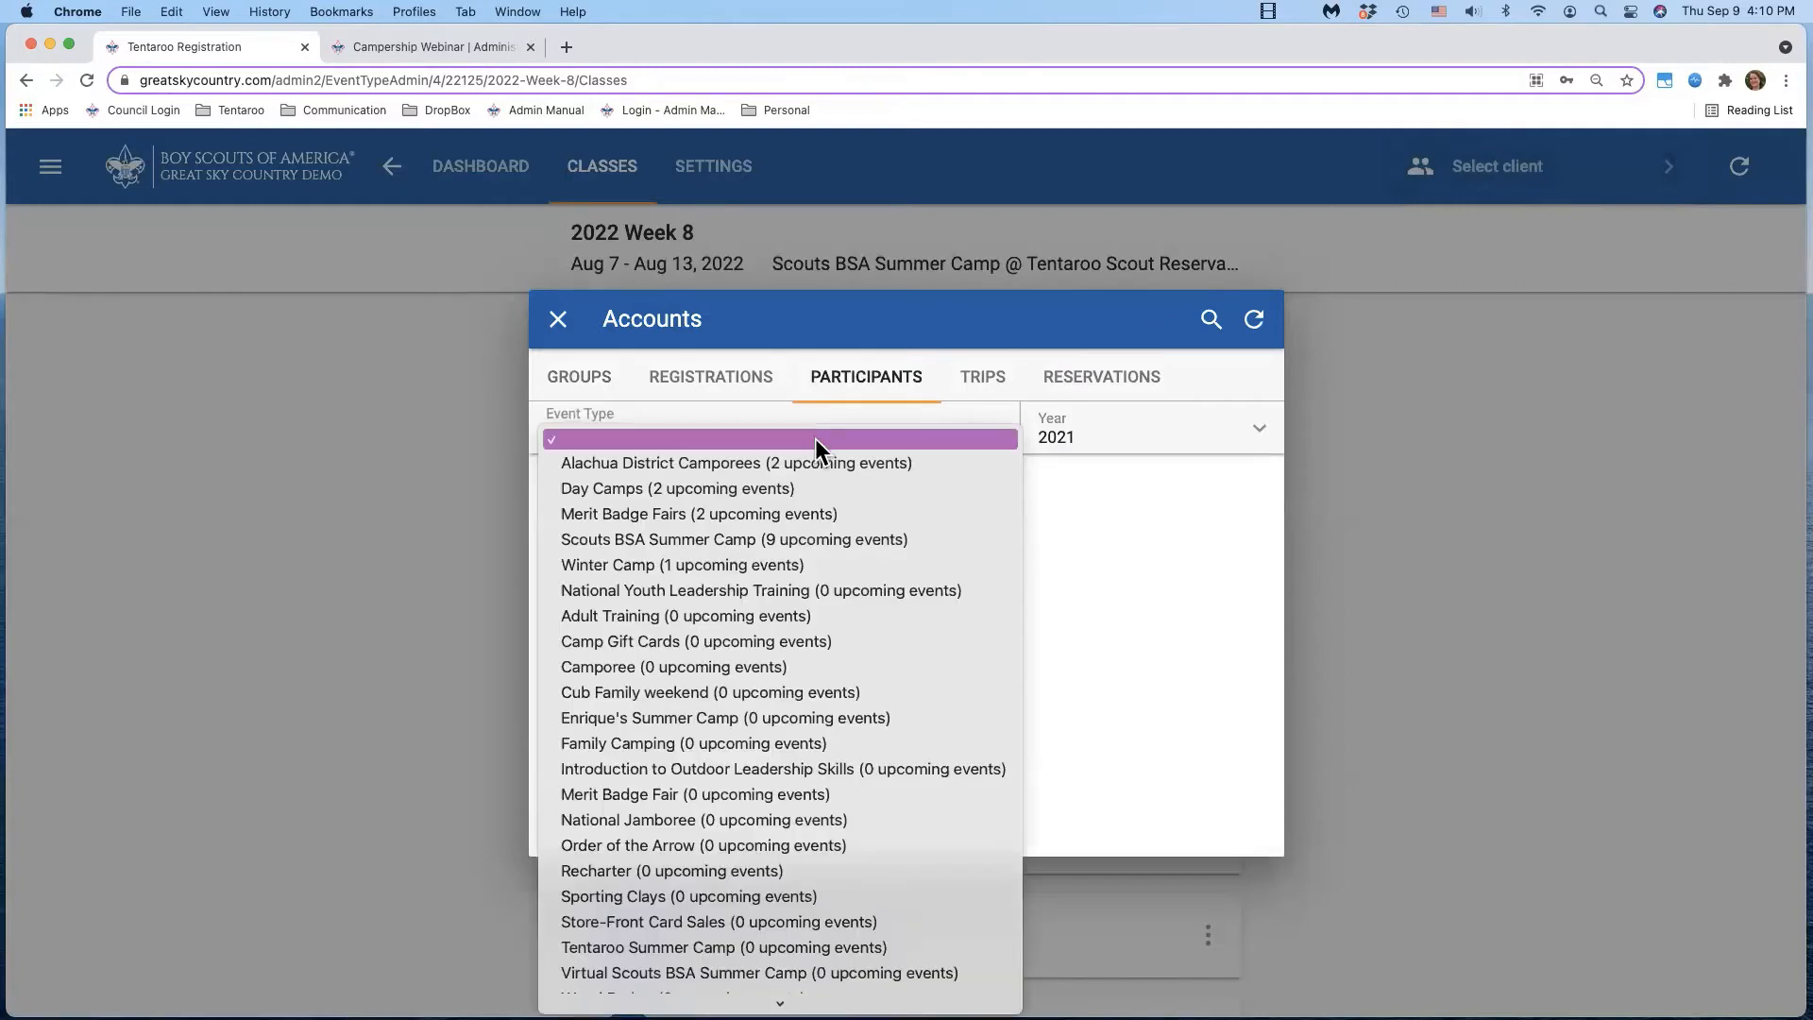
click(778, 547)
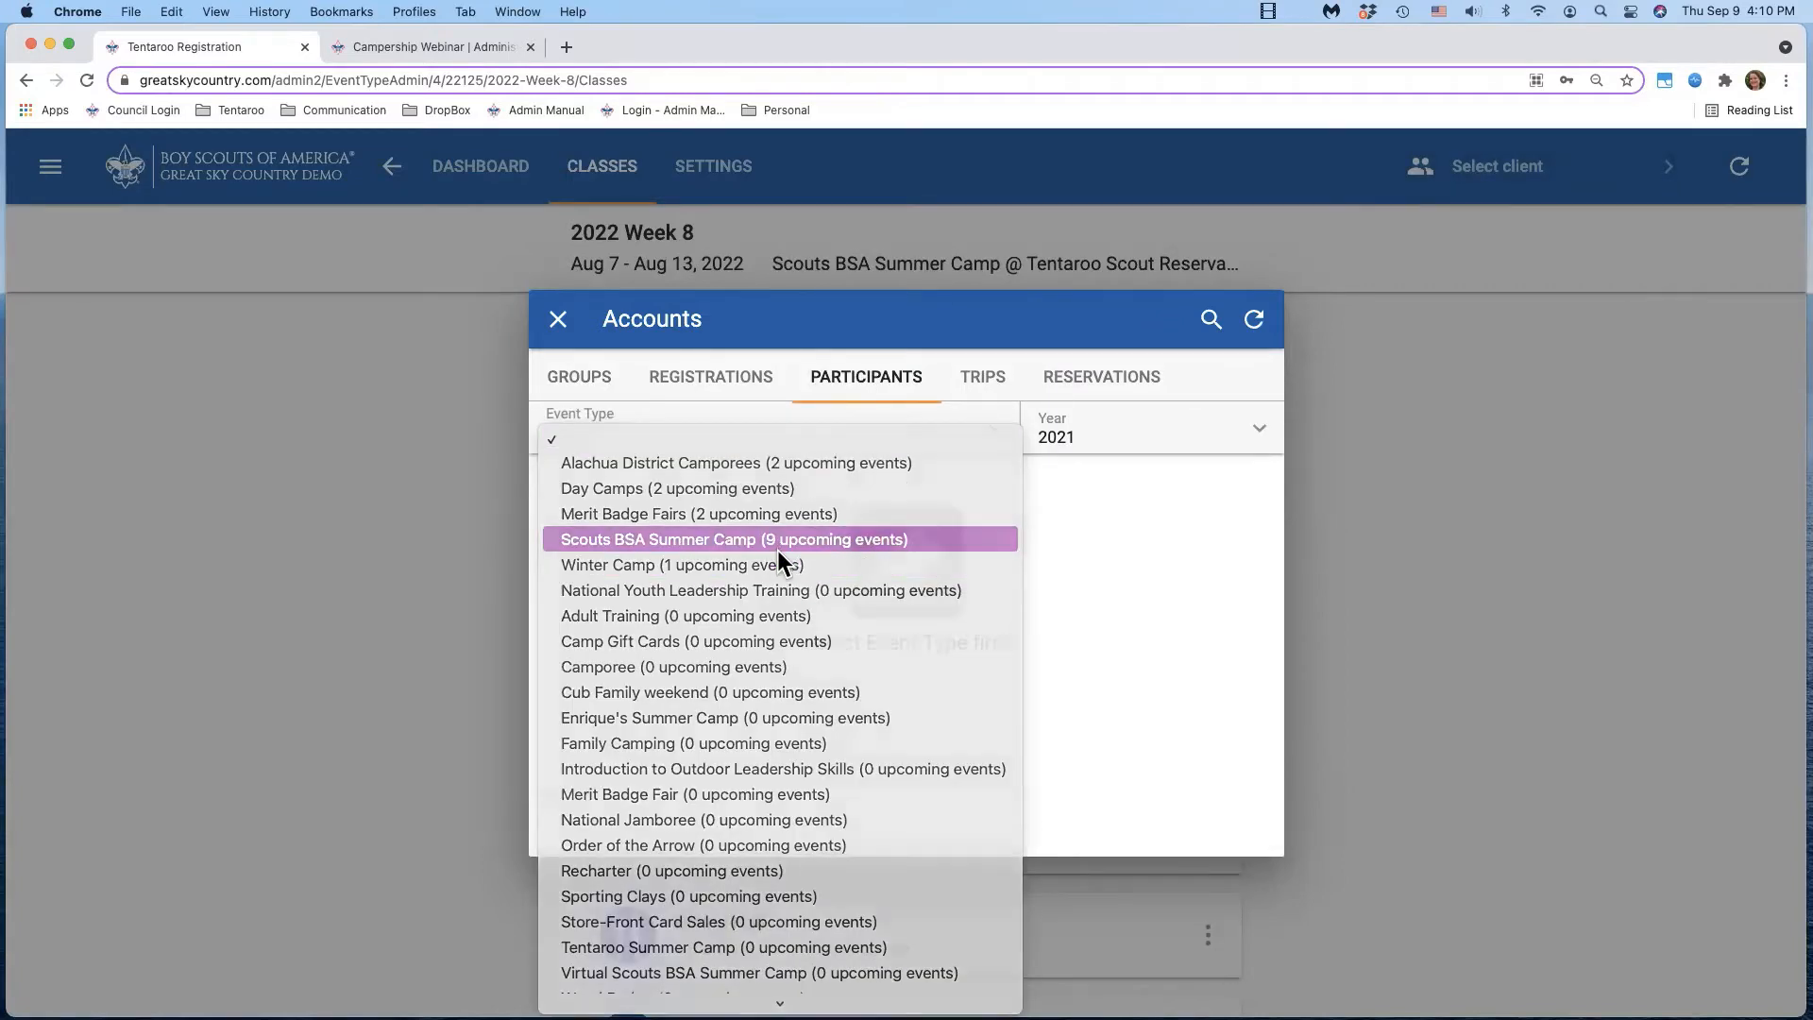
click(1098, 434)
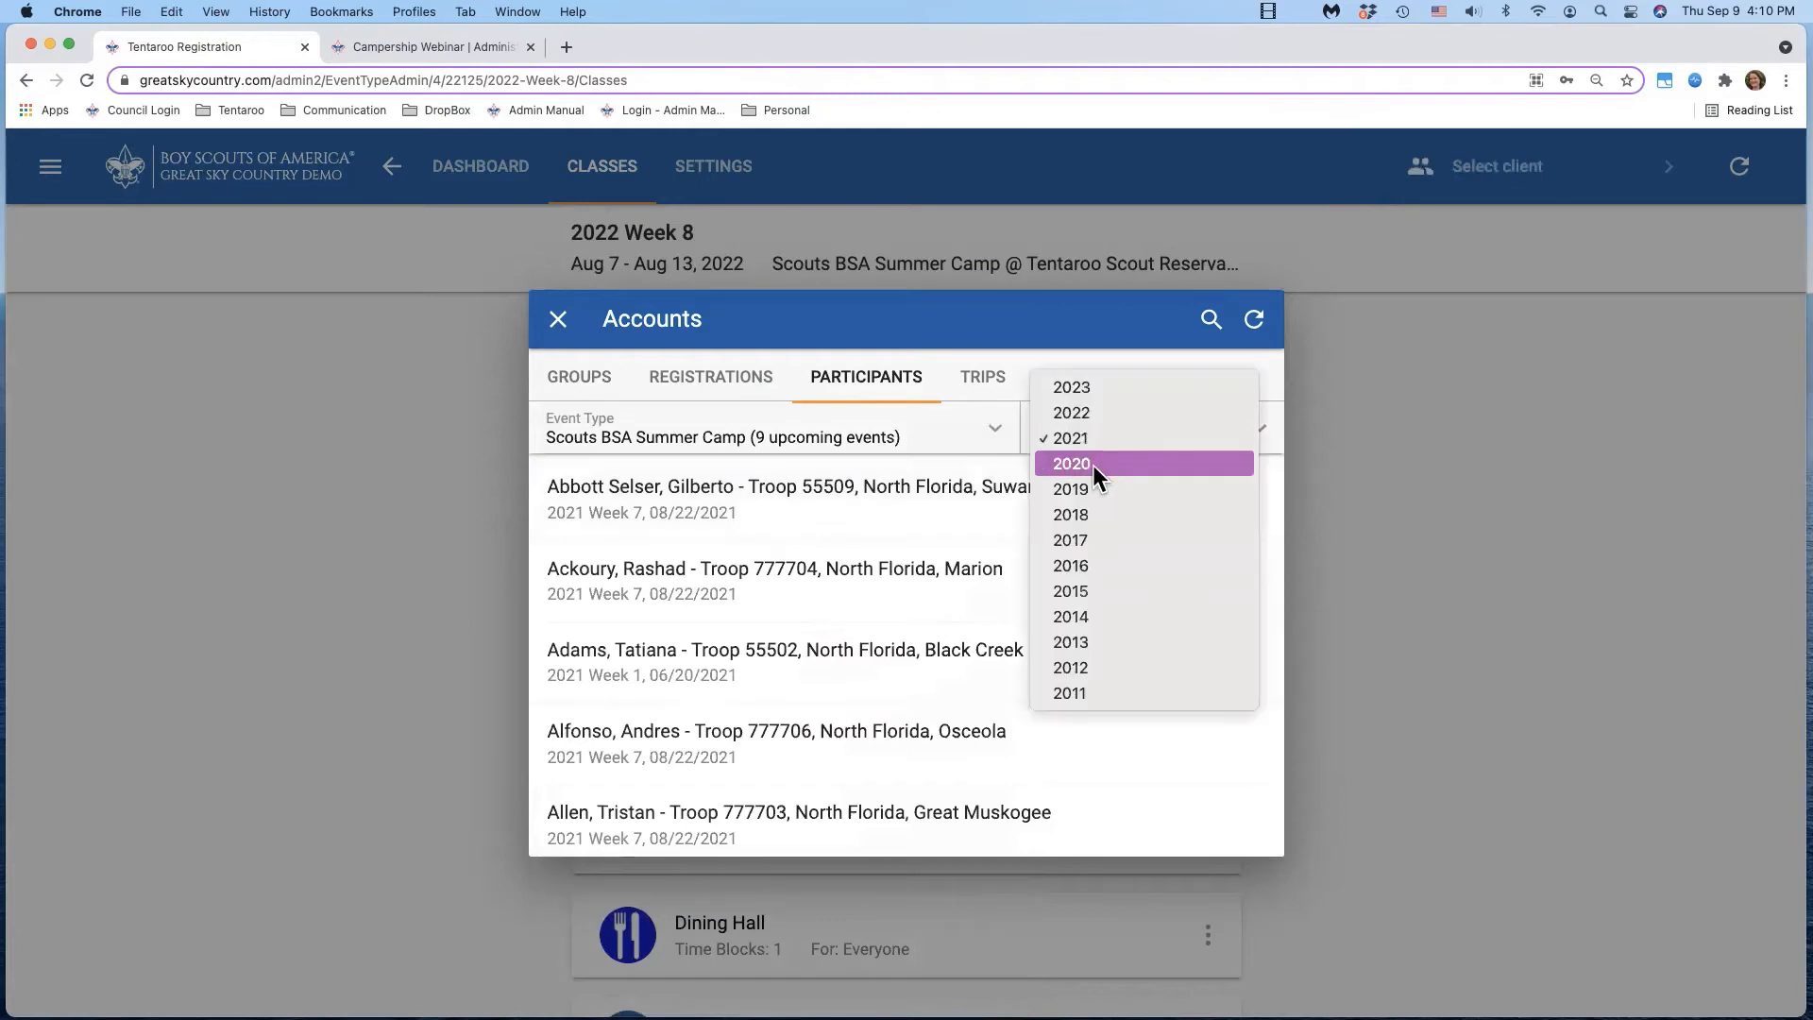
click(1079, 414)
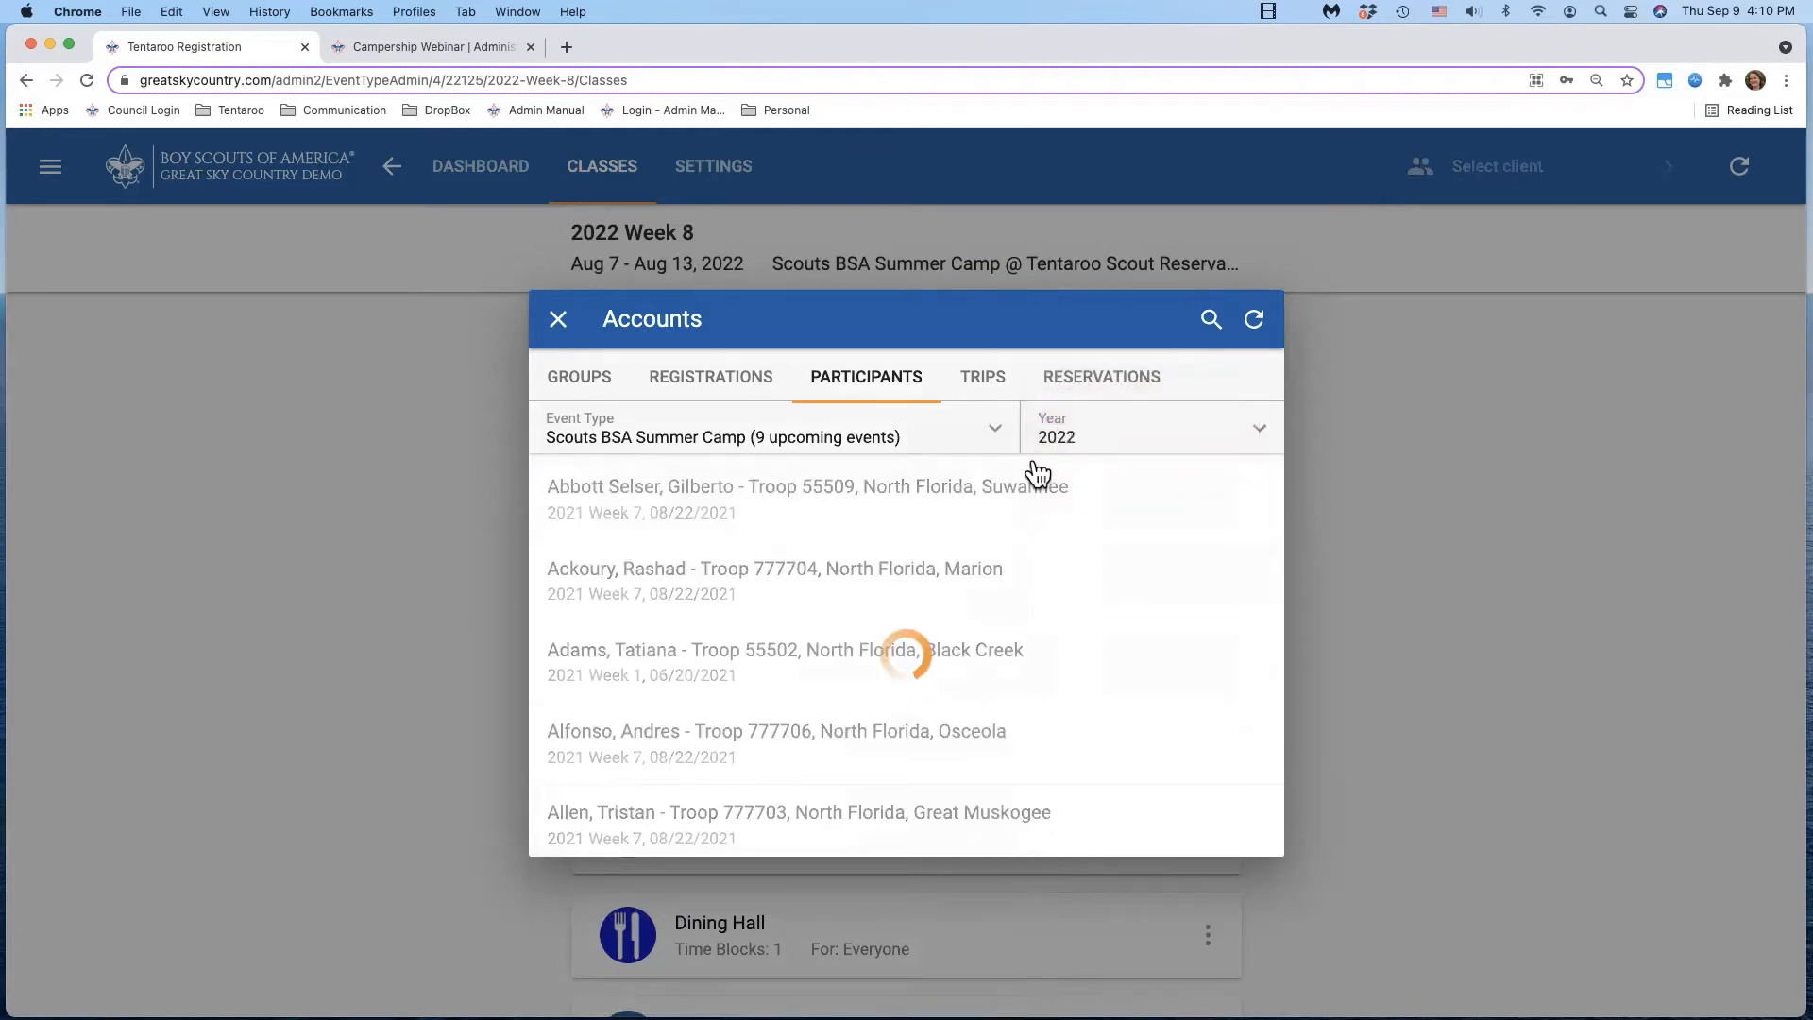
scroll(923, 518, down, 5)
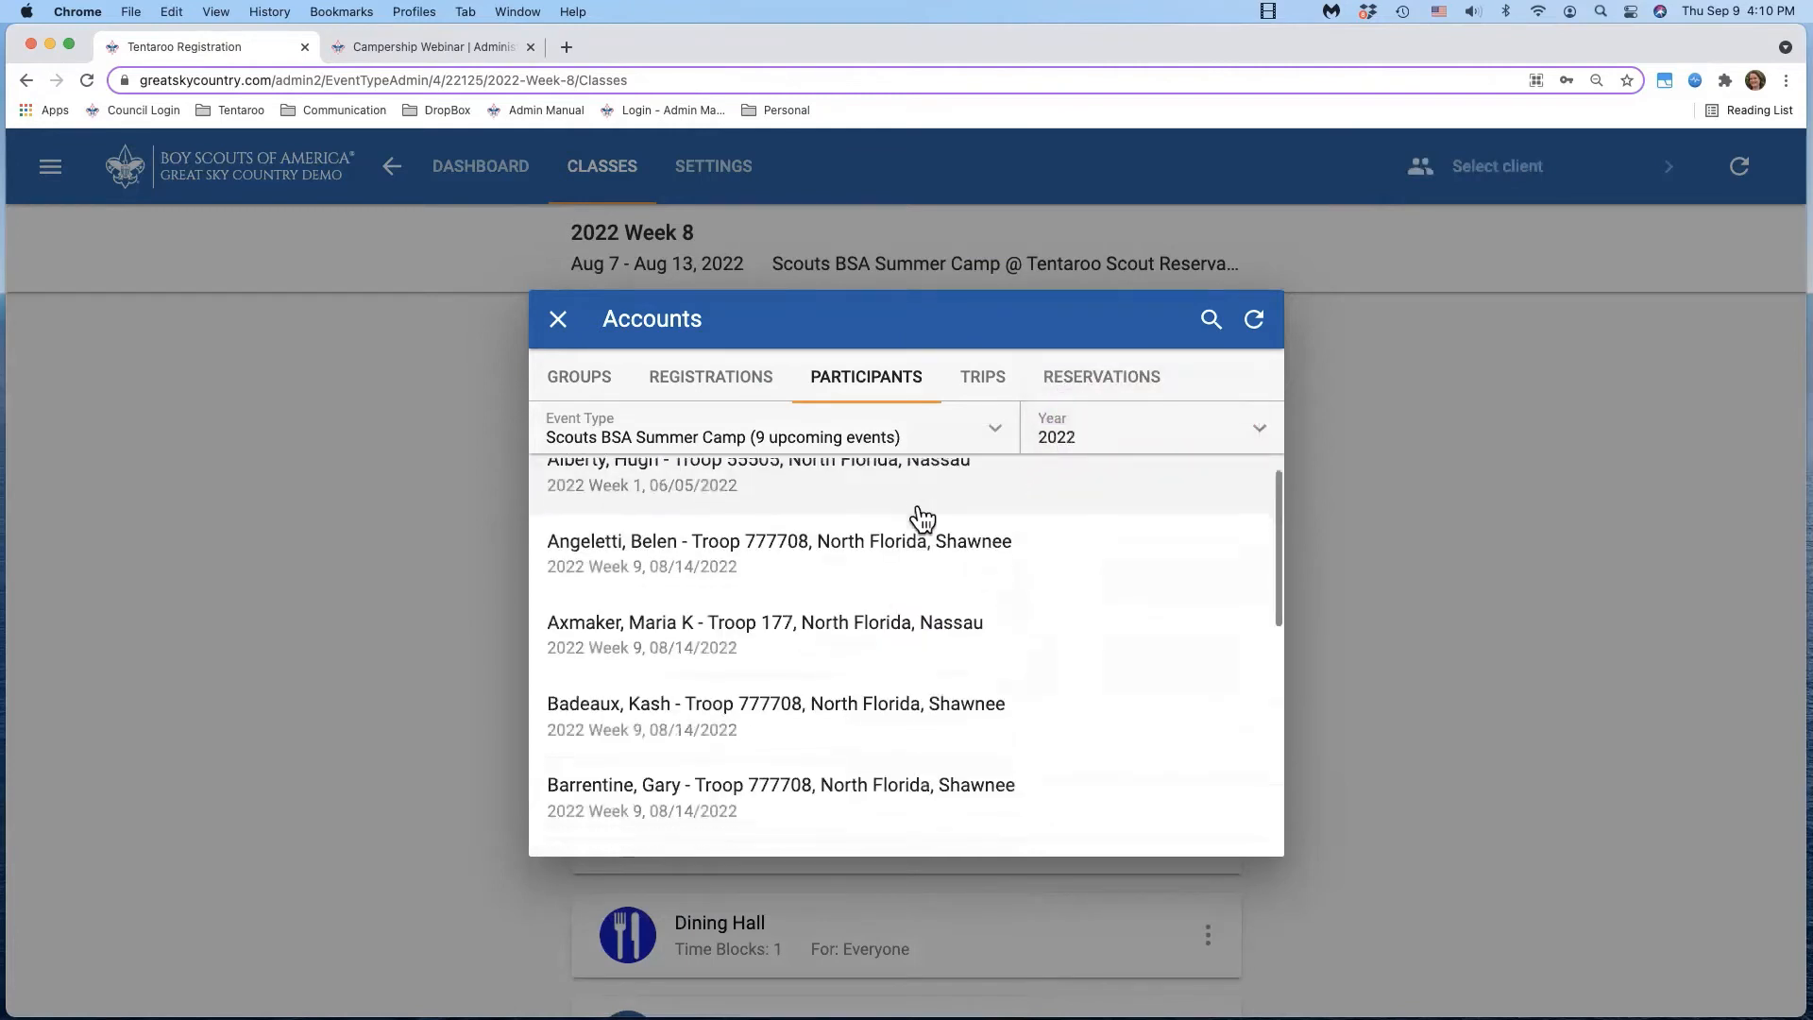
scroll(923, 518, up, 5)
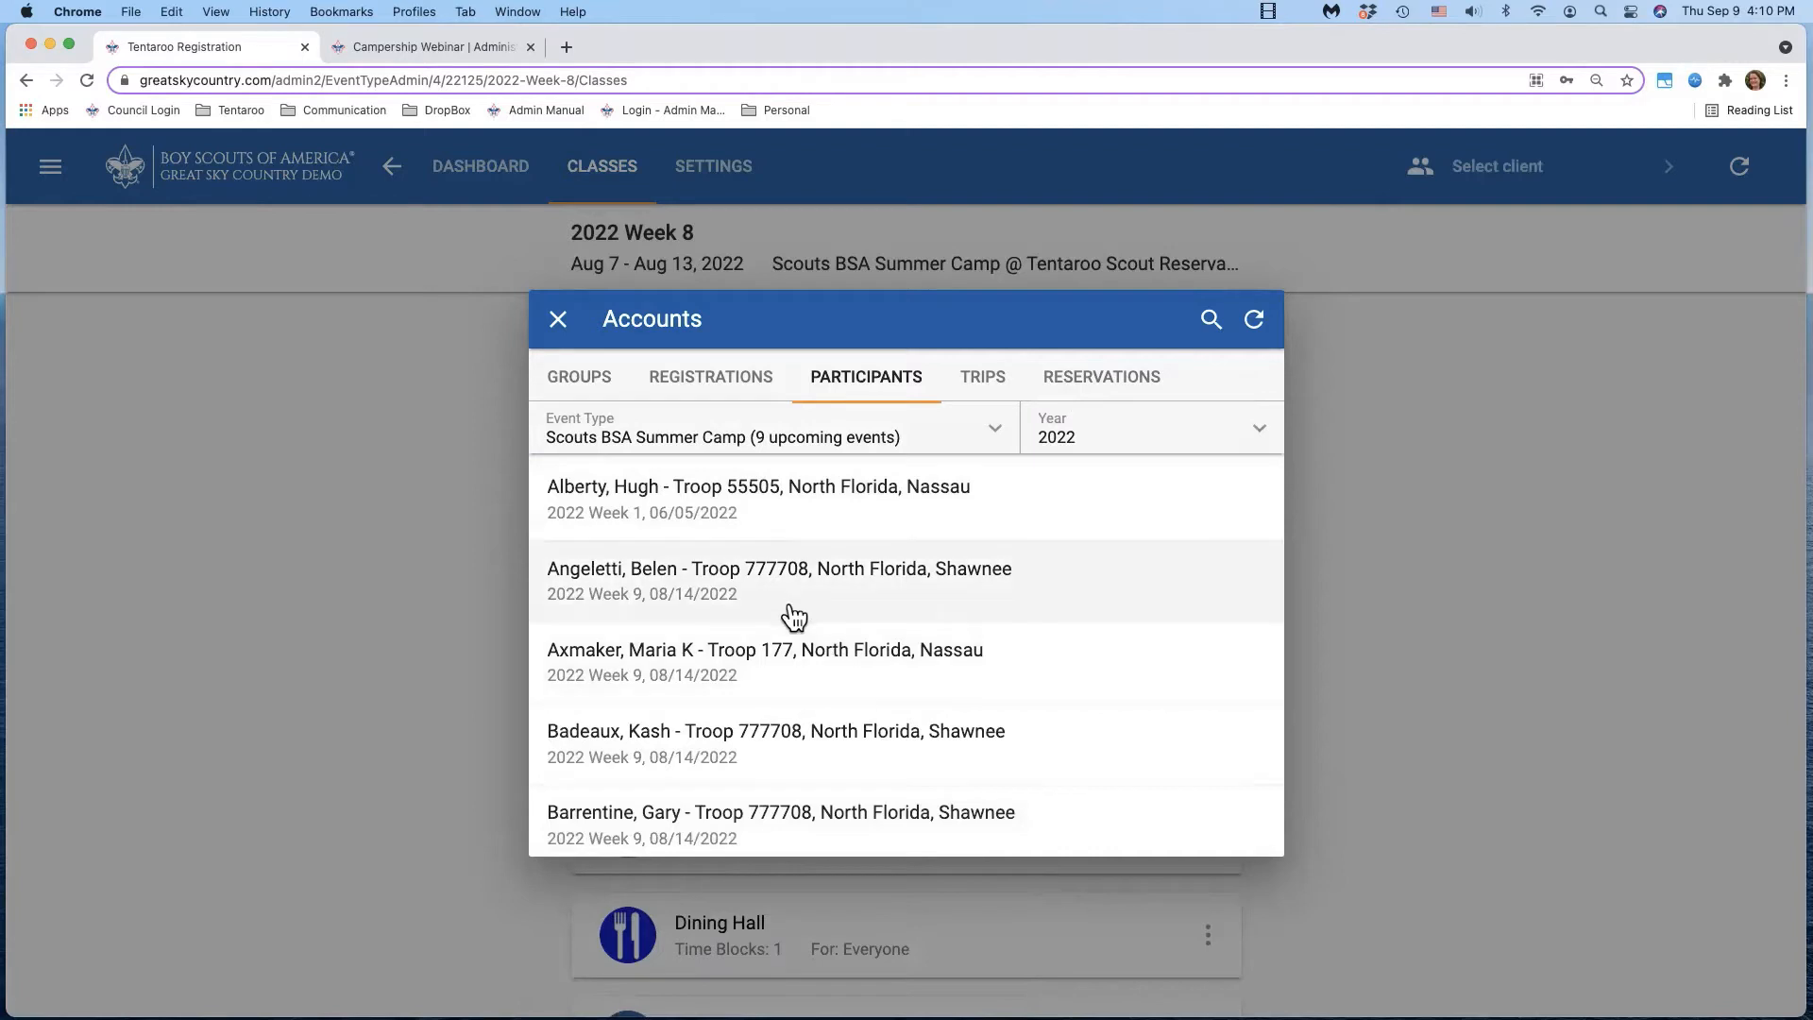
scroll(820, 669, down, 1)
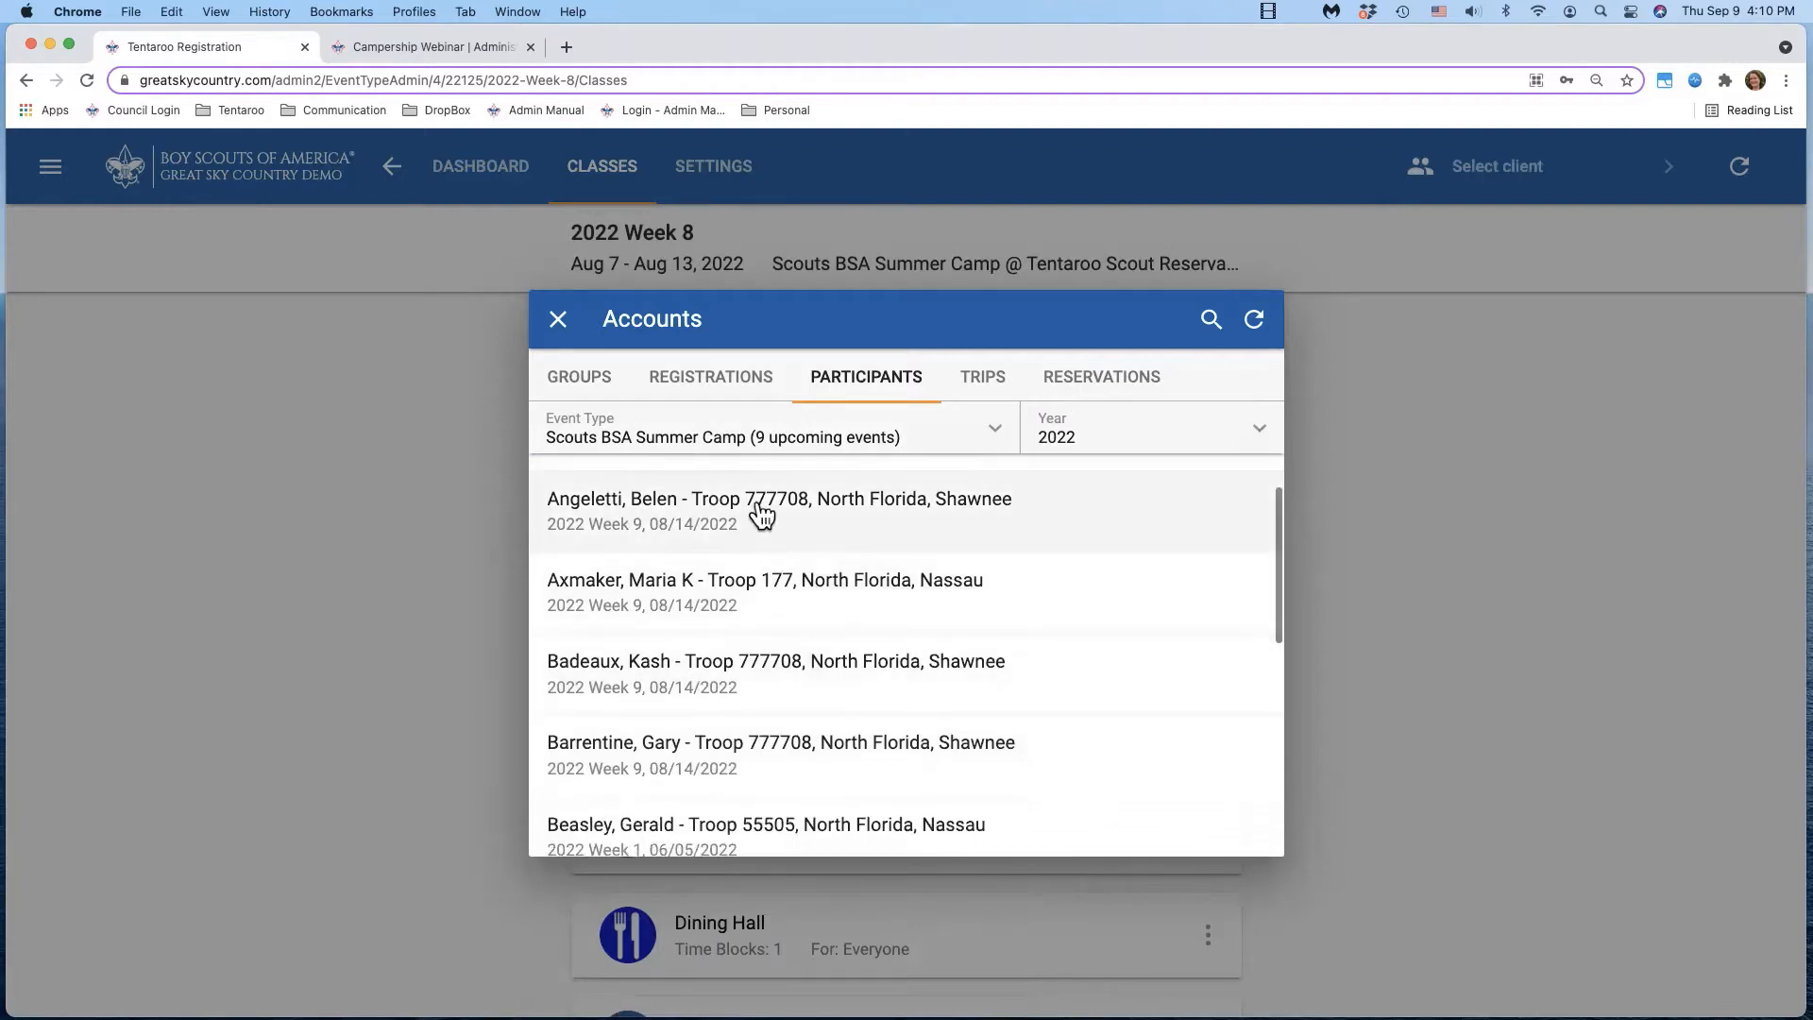
- Filter the account registrations to Scouts BSA Summer Camp, year 2022, event 2022 Week 9, and open the registration of Troop 177, North Florida, Nassau
click(736, 381)
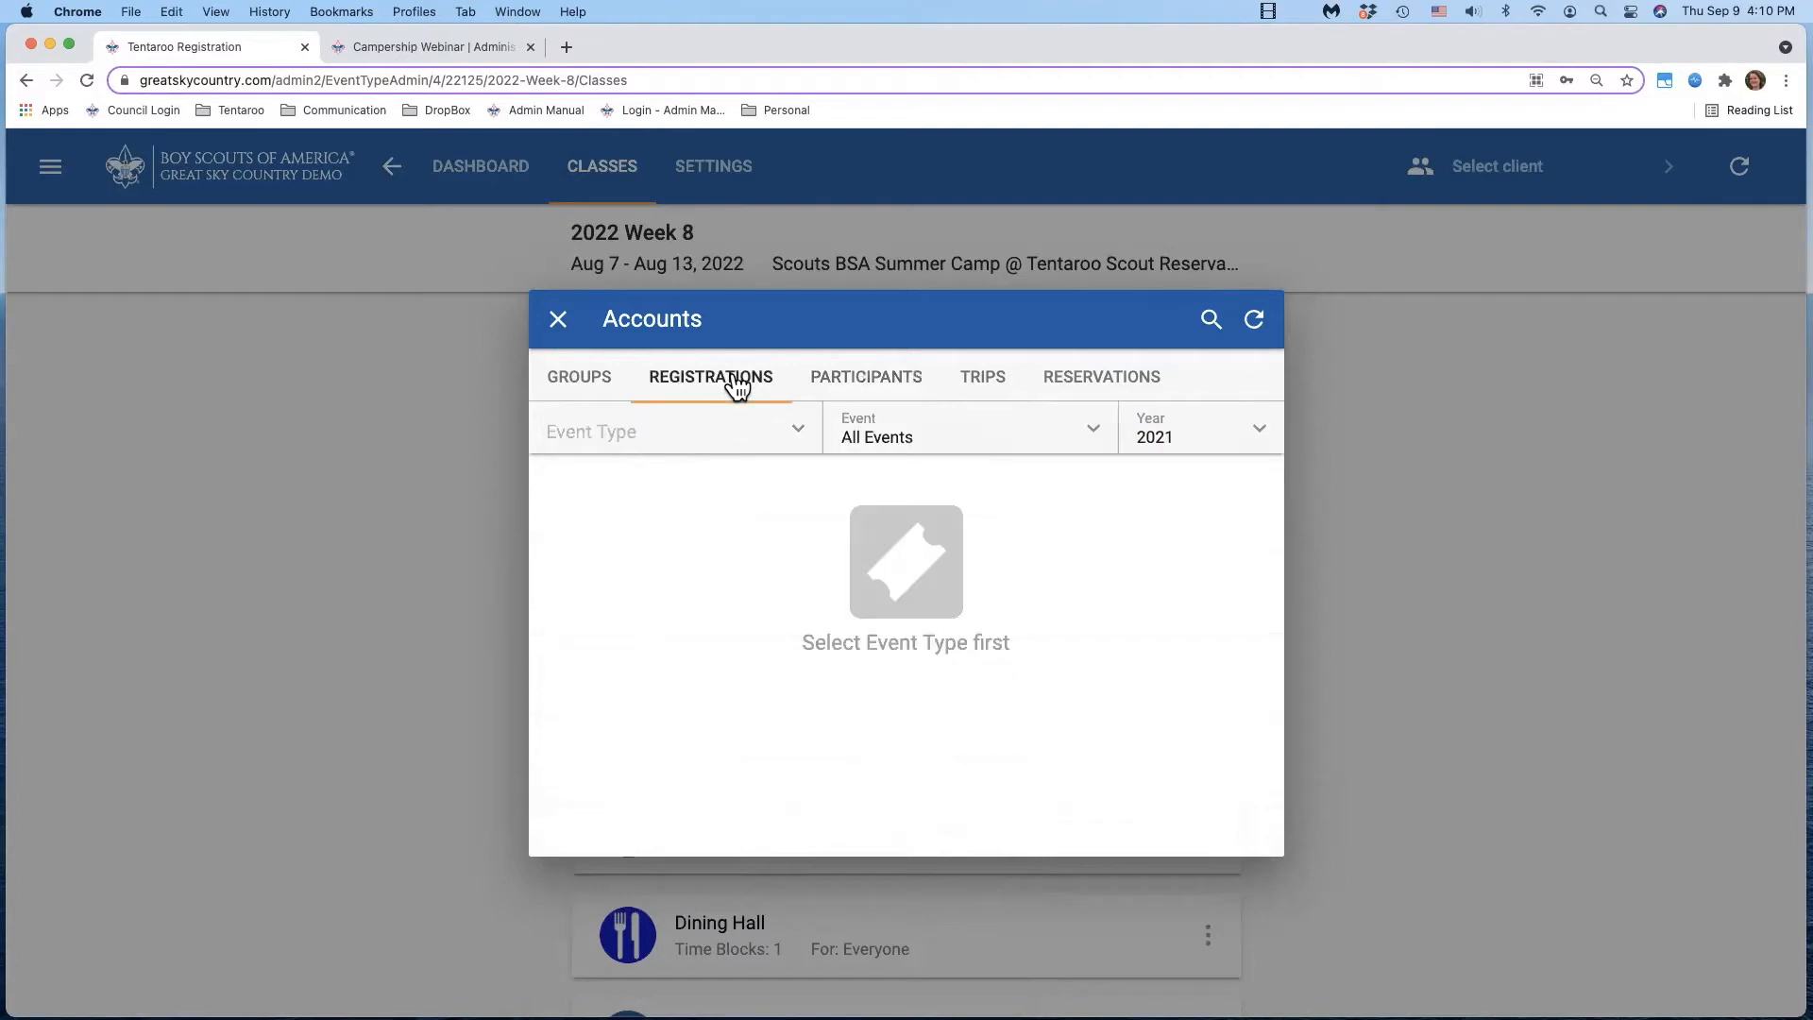
click(791, 430)
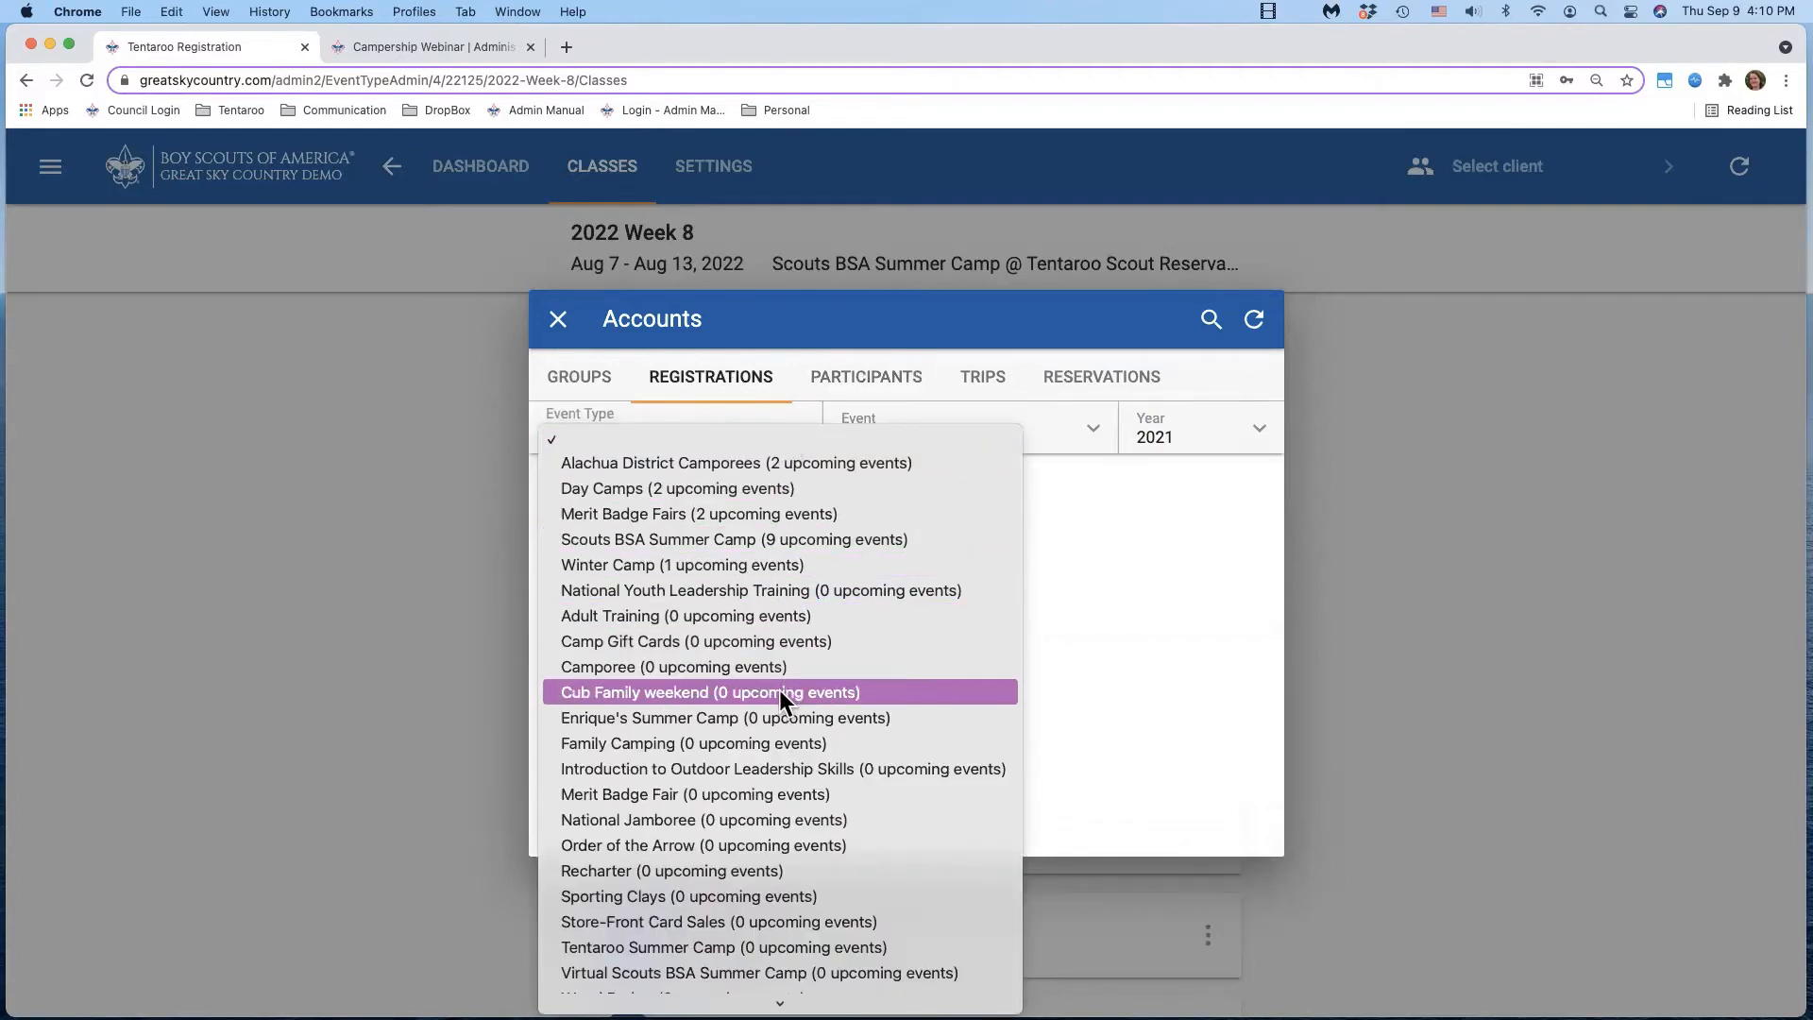
click(700, 540)
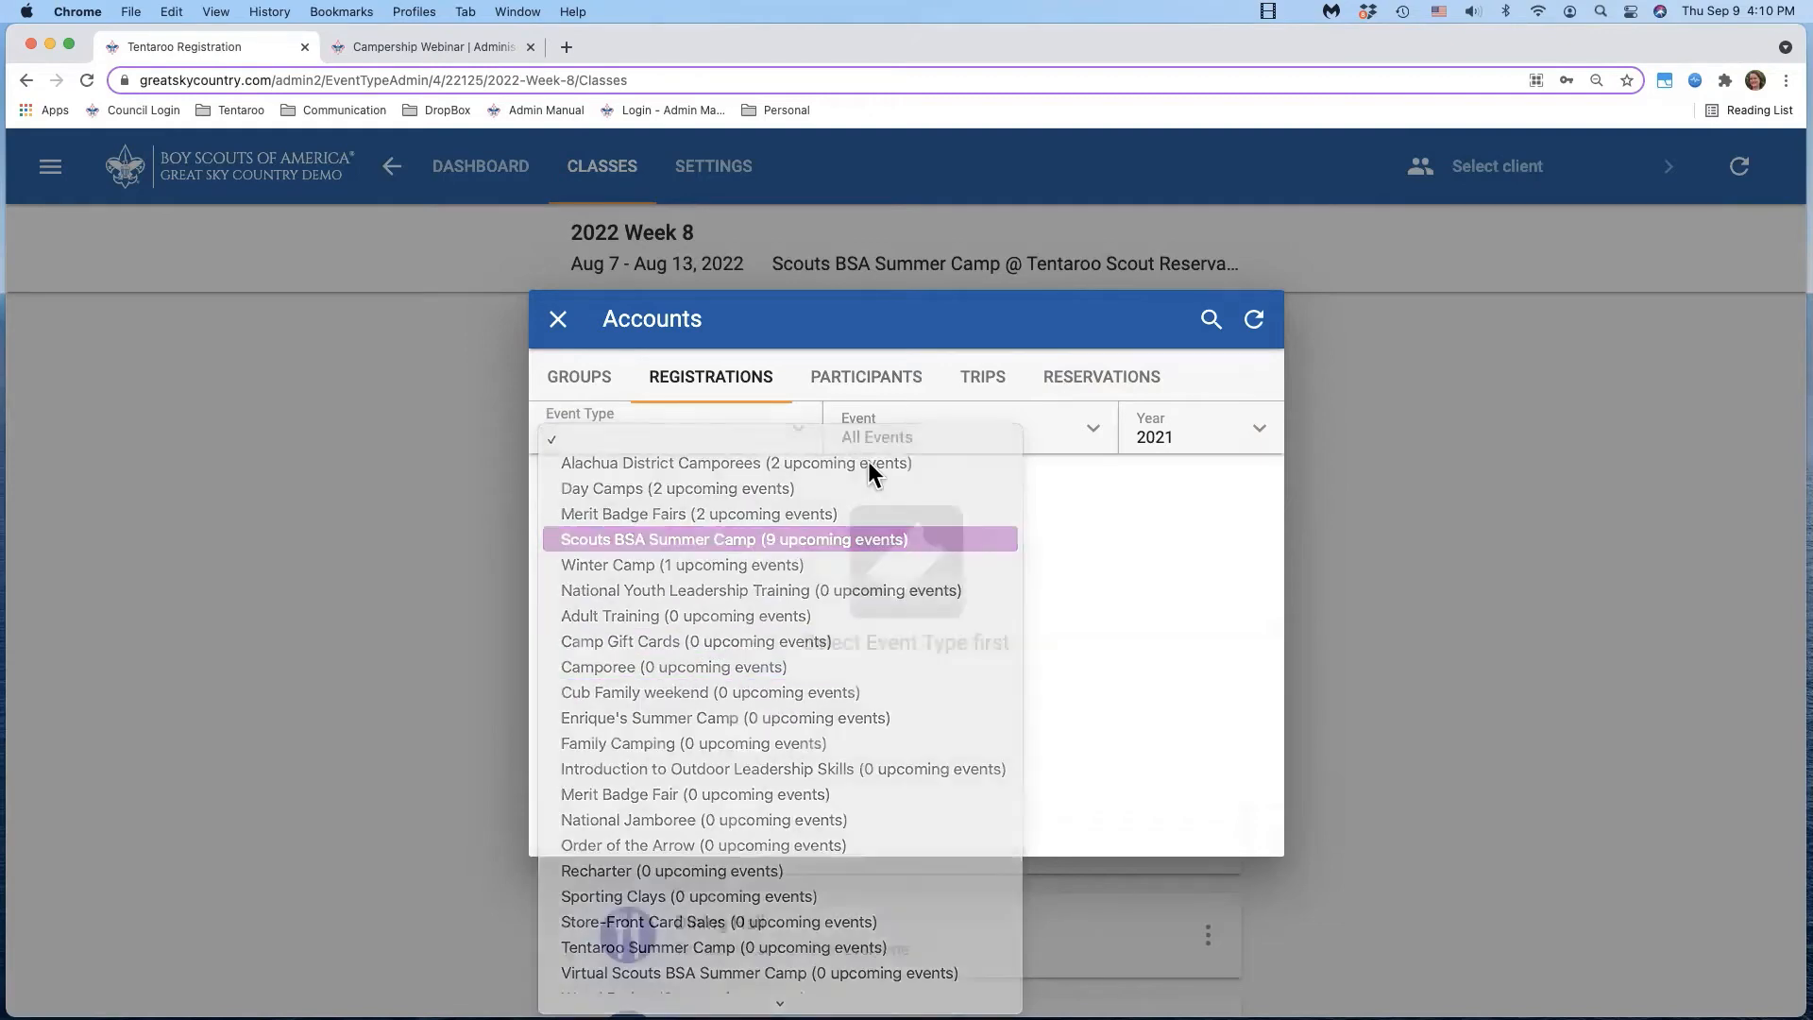
click(1177, 433)
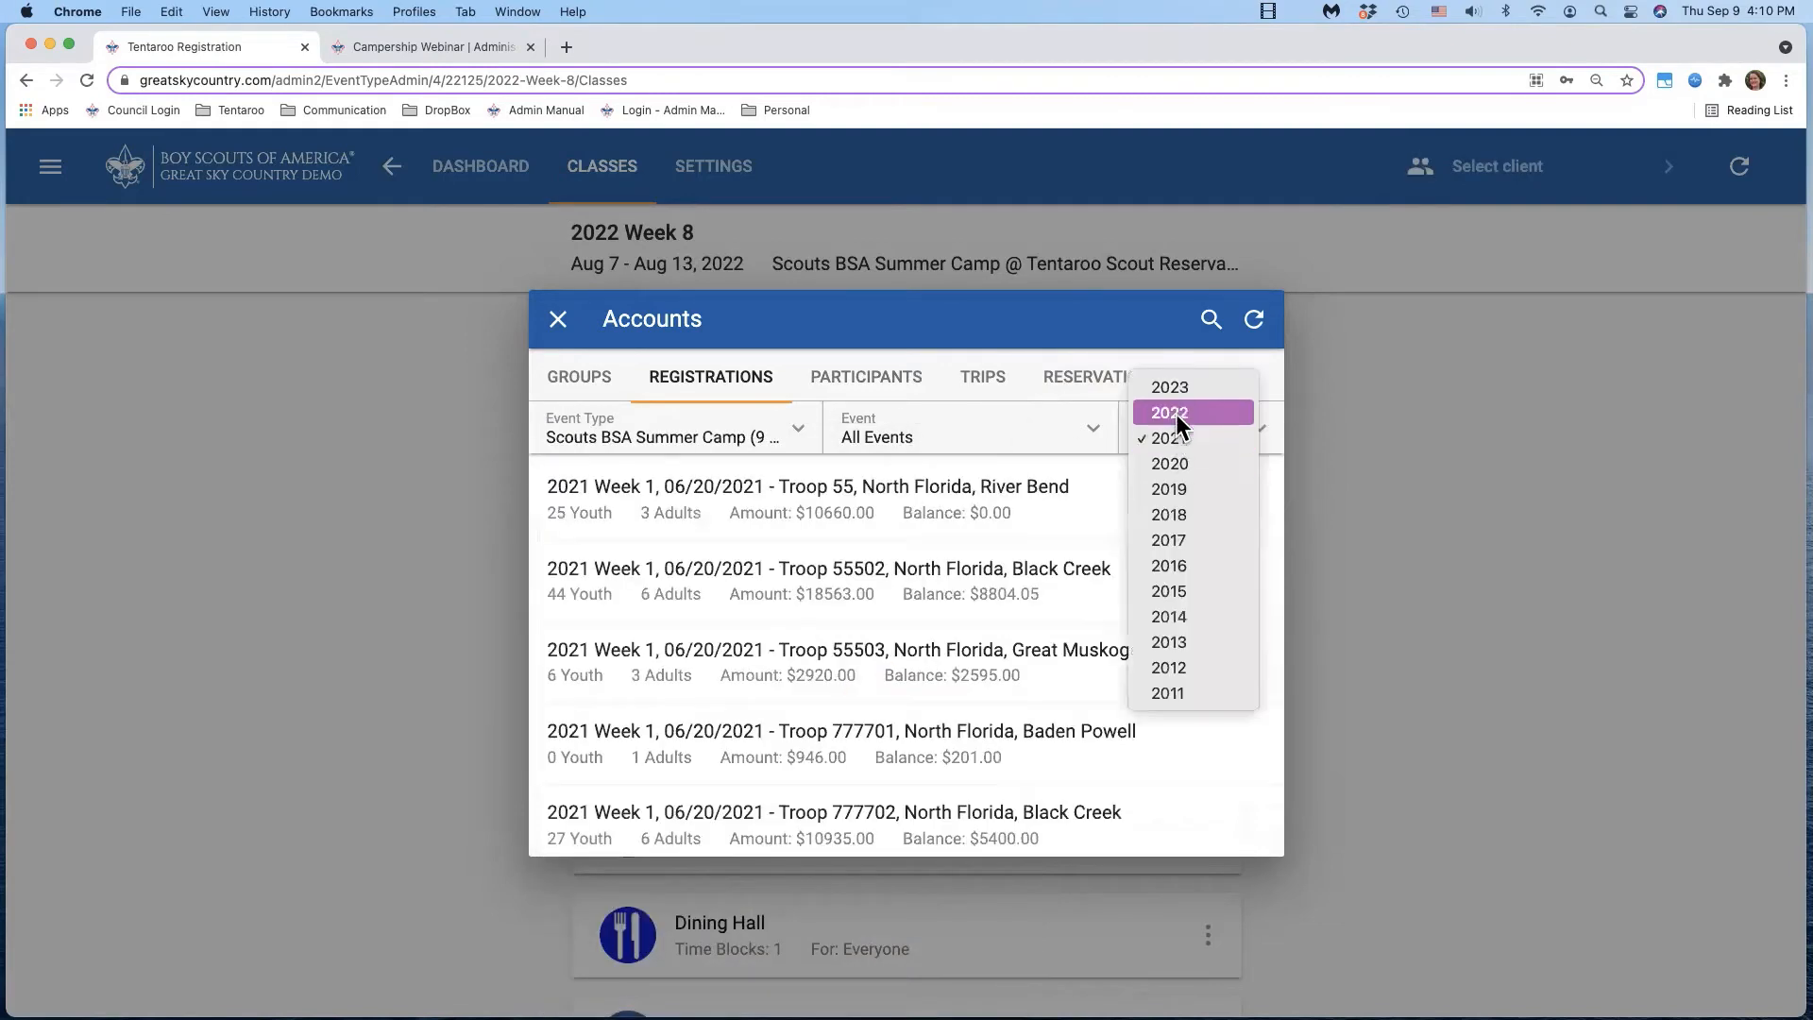
click(996, 439)
click(927, 435)
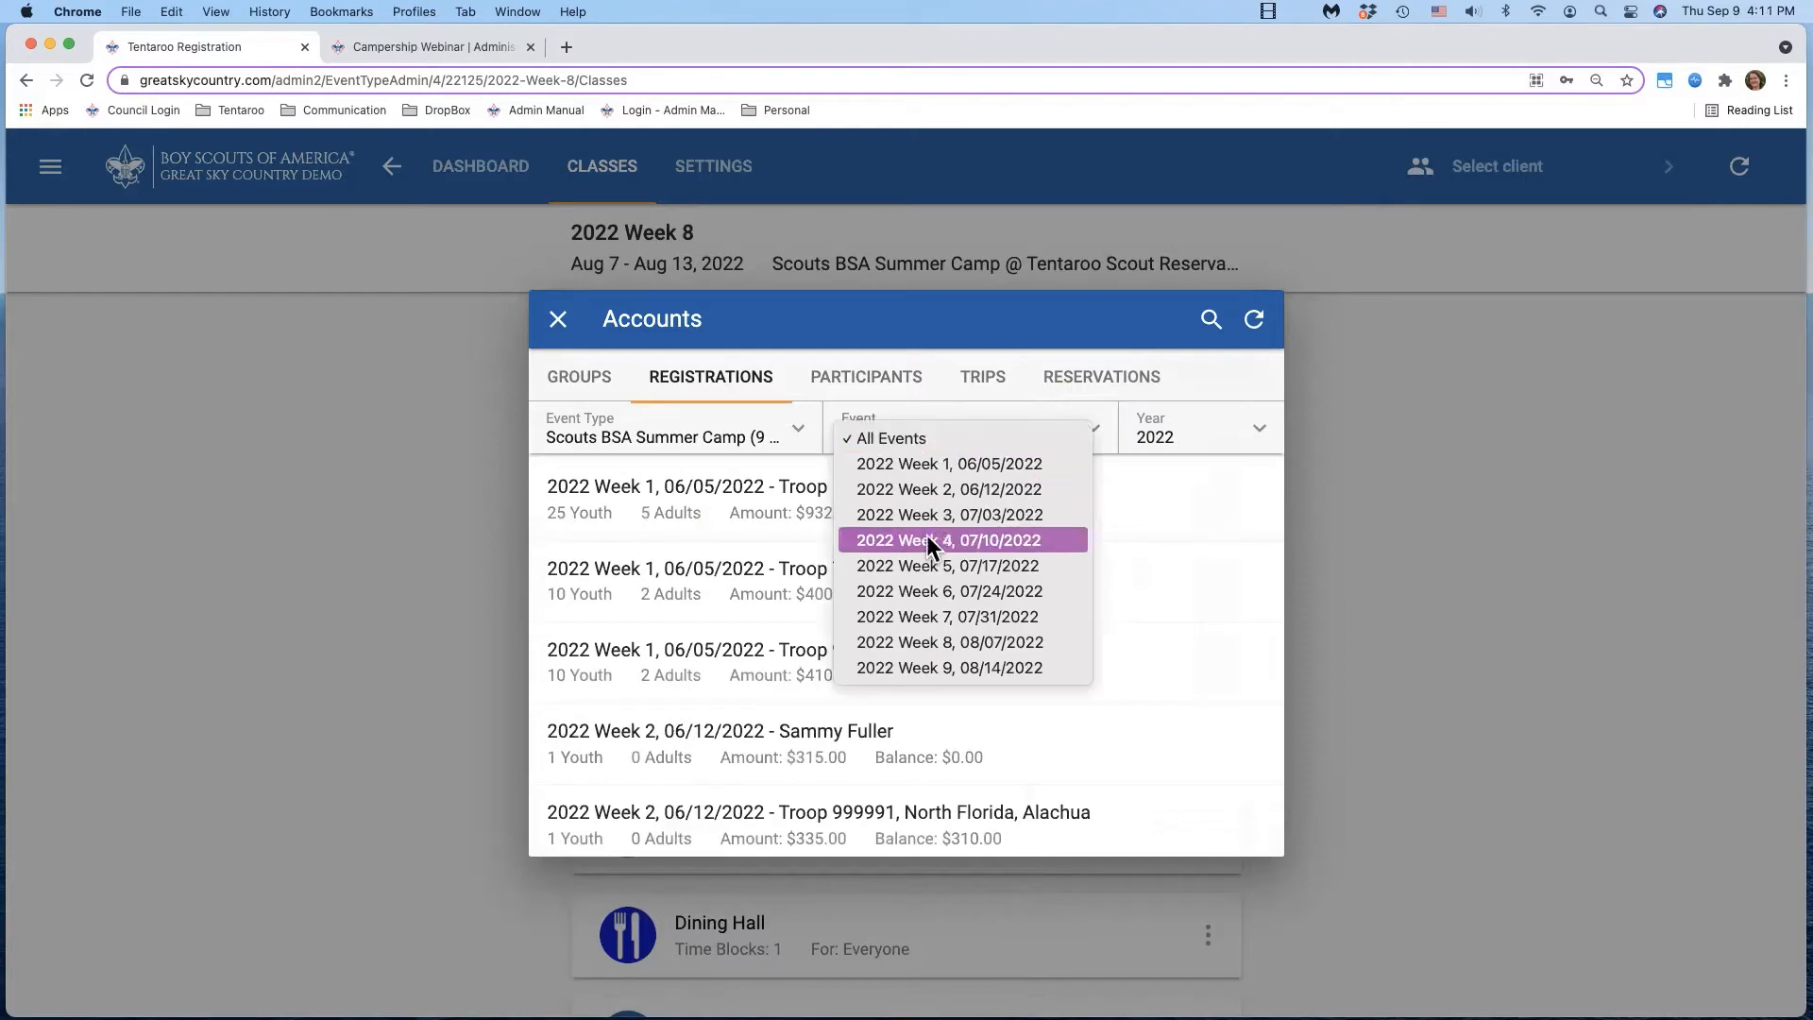
click(948, 663)
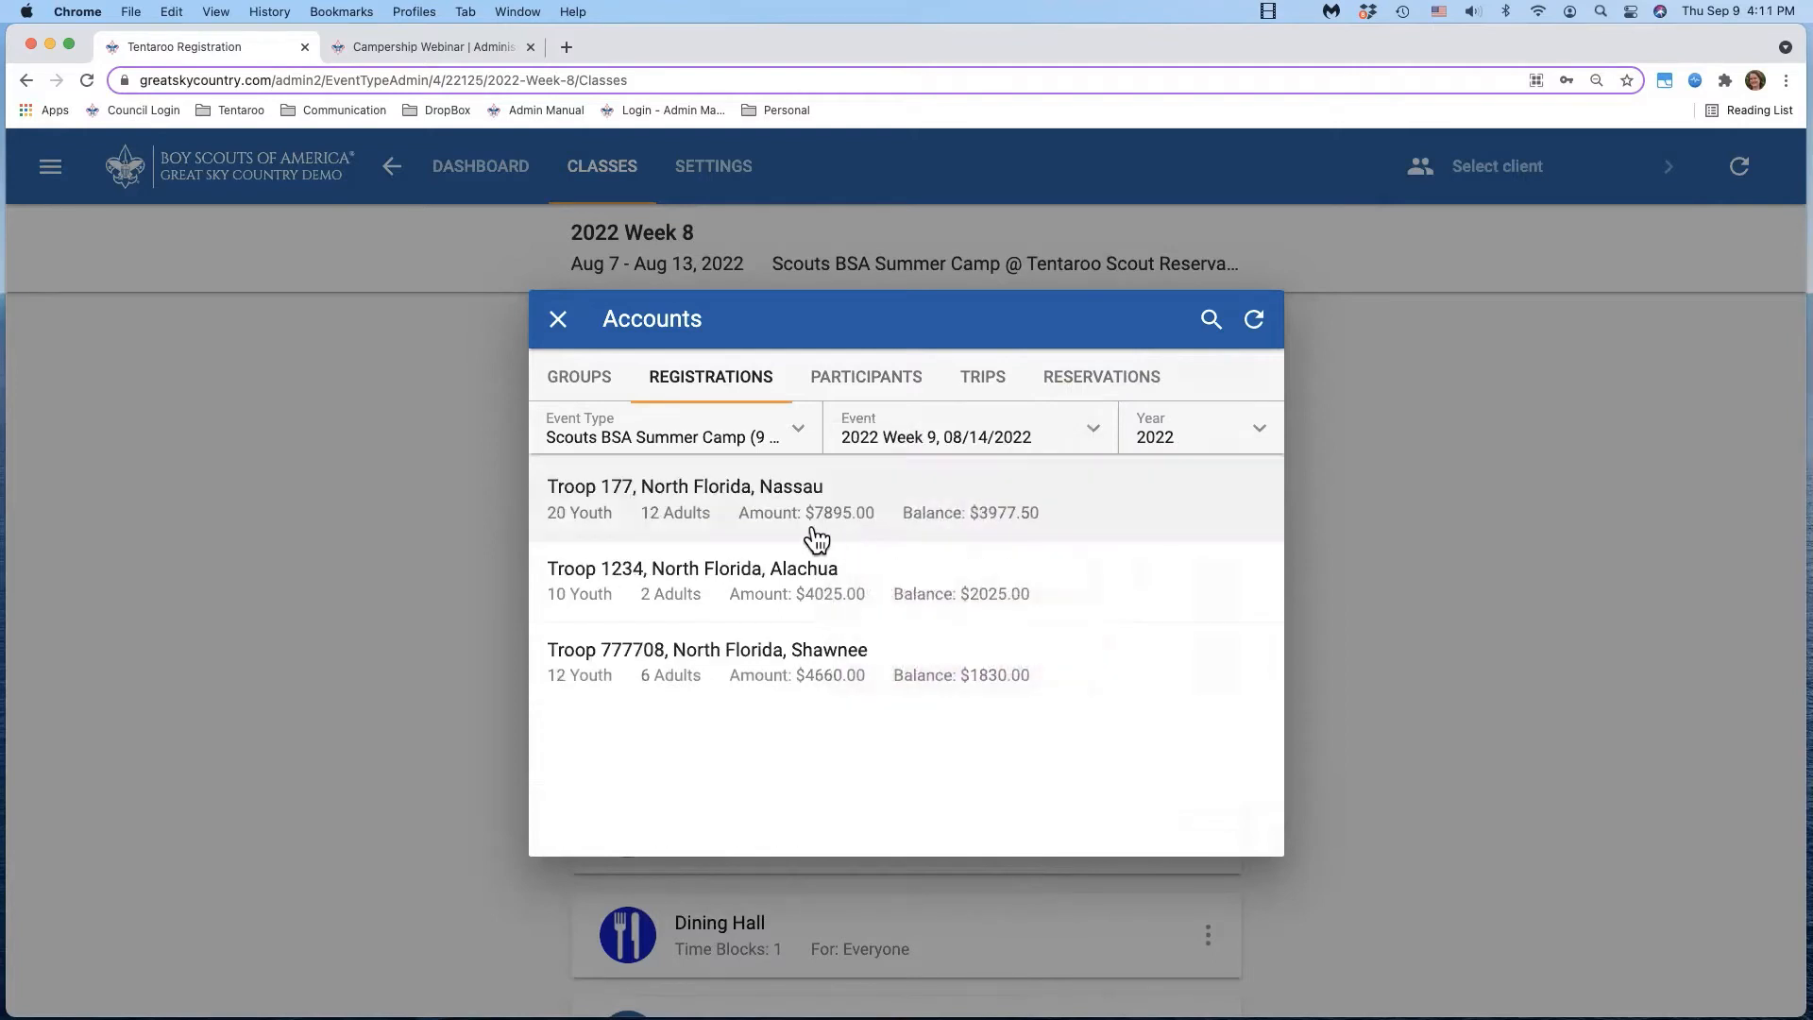
click(710, 508)
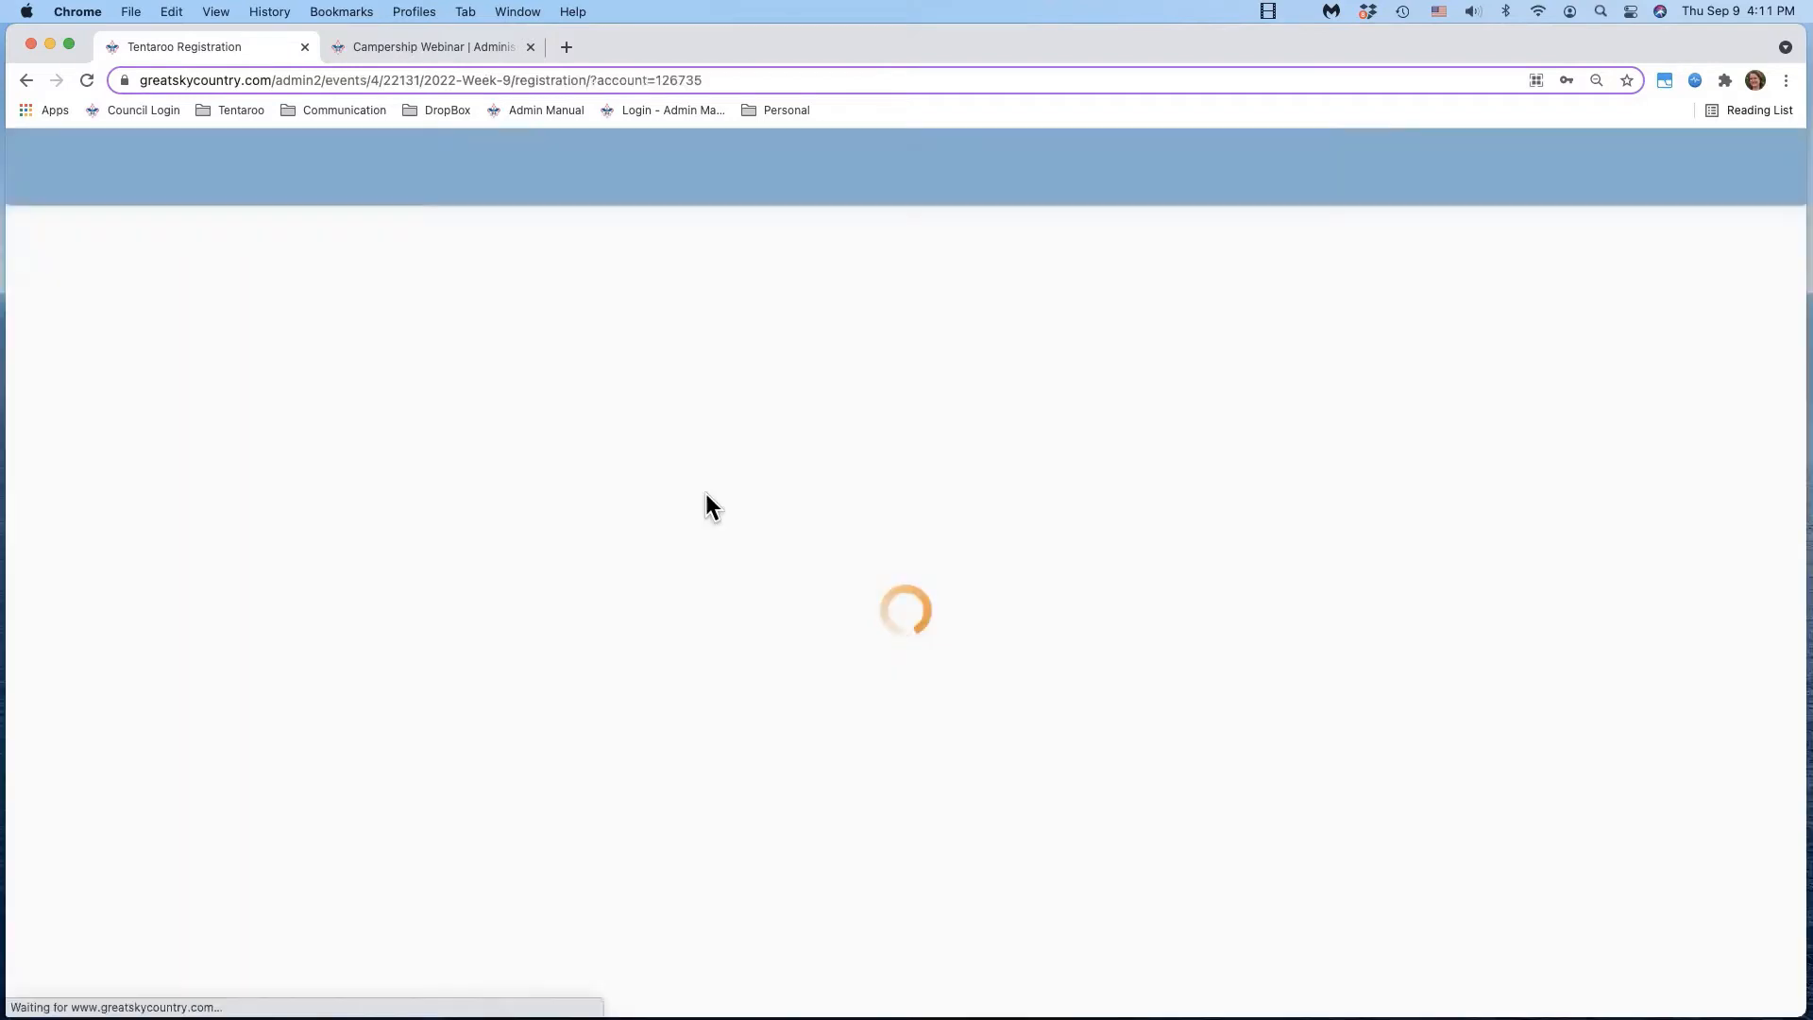
- Edit the registration of the second Youth - Base Camp participant and advance to the Classes stage
scroll(770, 534, down, 3)
scroll(773, 538, down, 10)
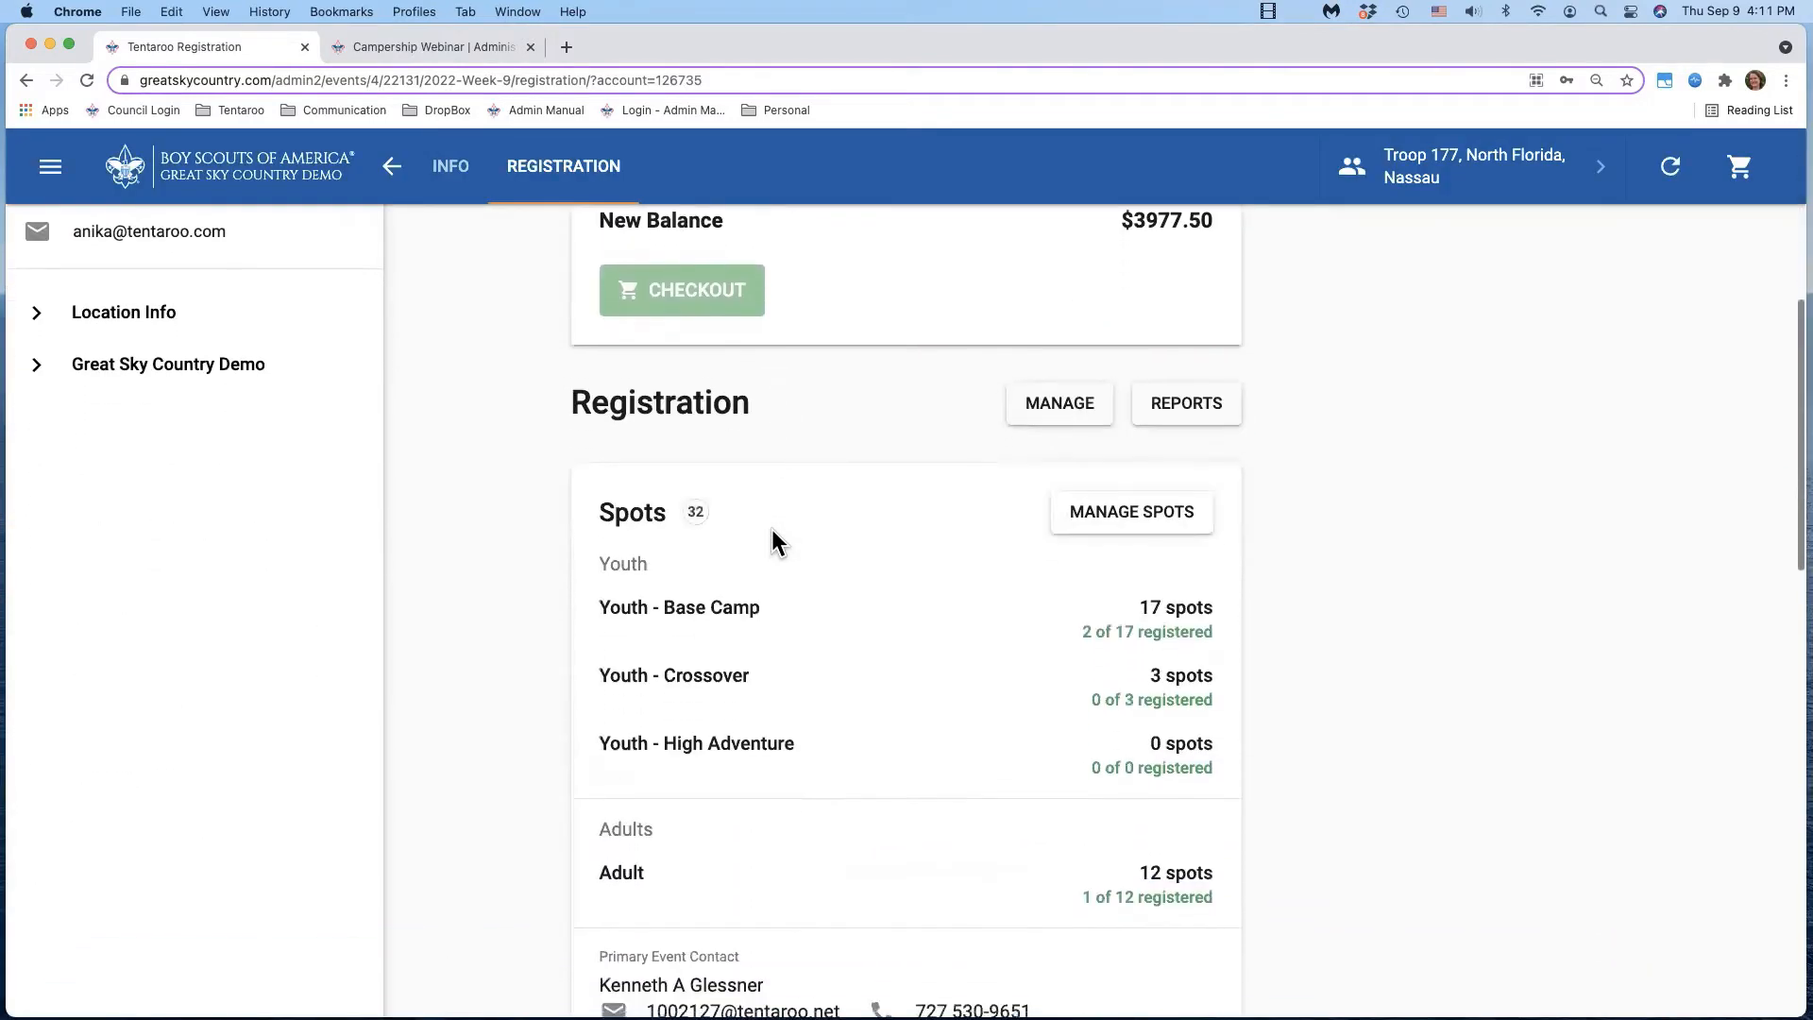
scroll(775, 529, down, 1)
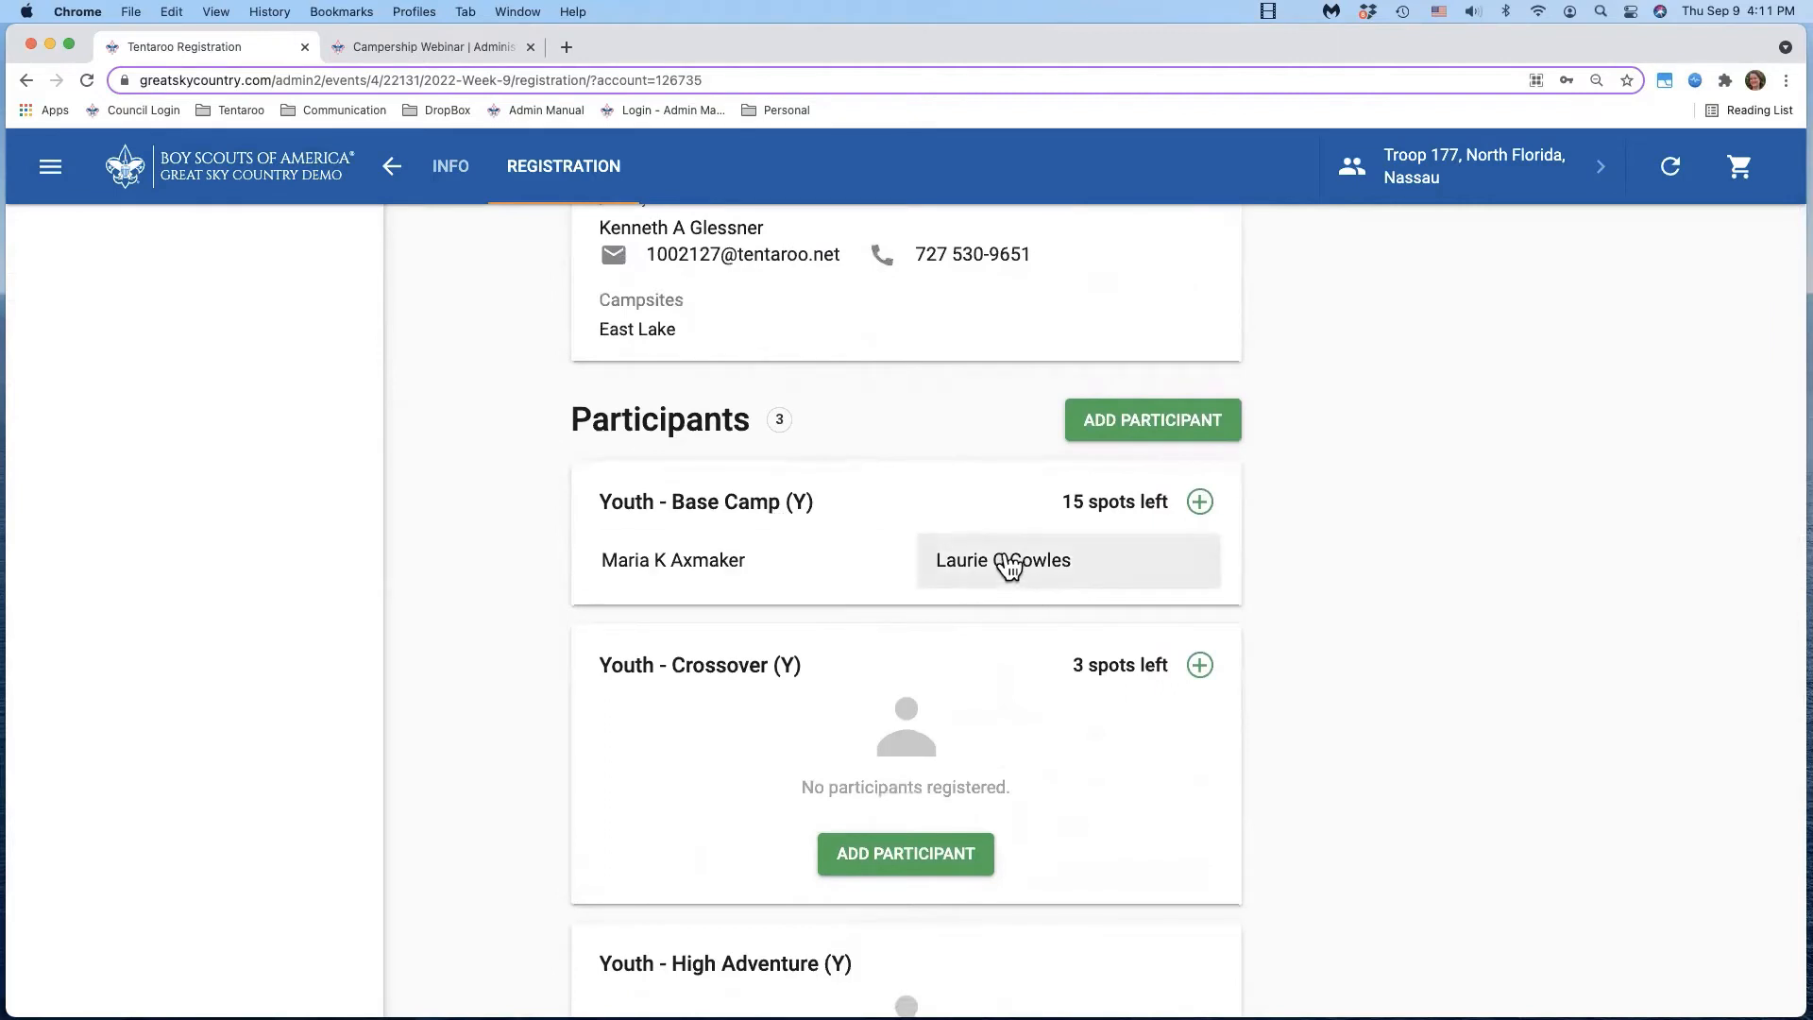
click(1006, 559)
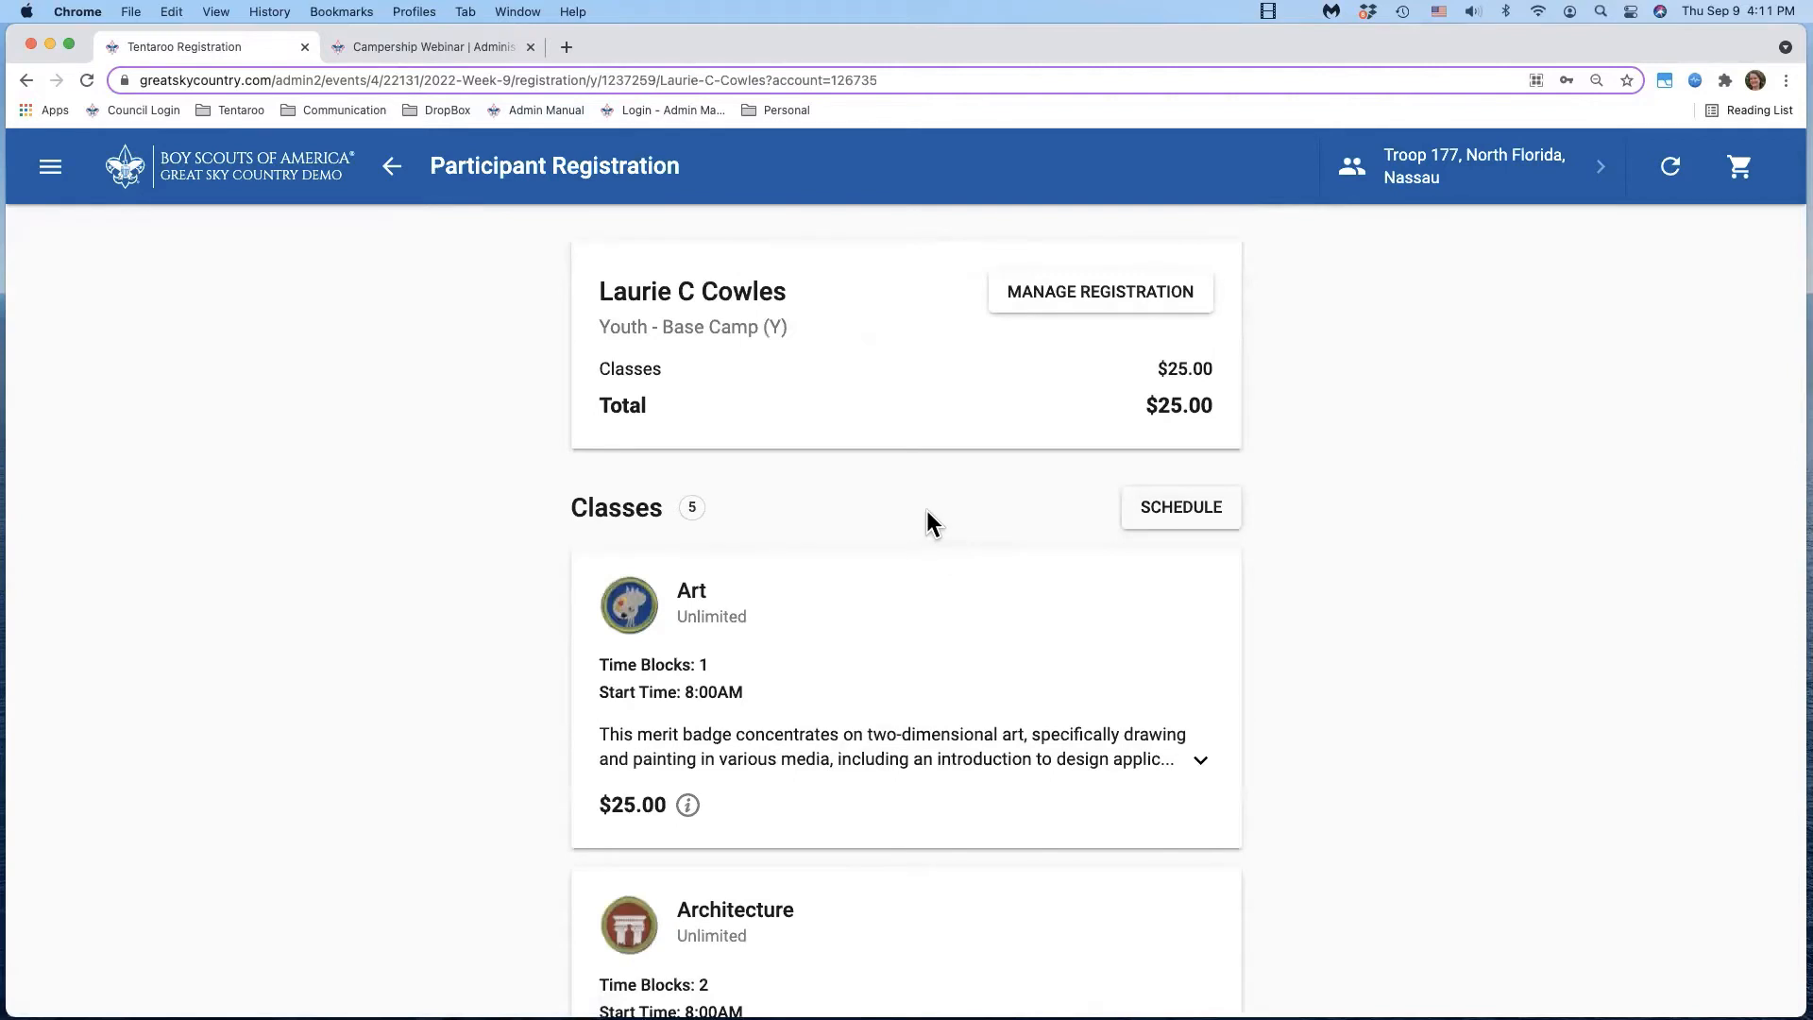
click(1052, 293)
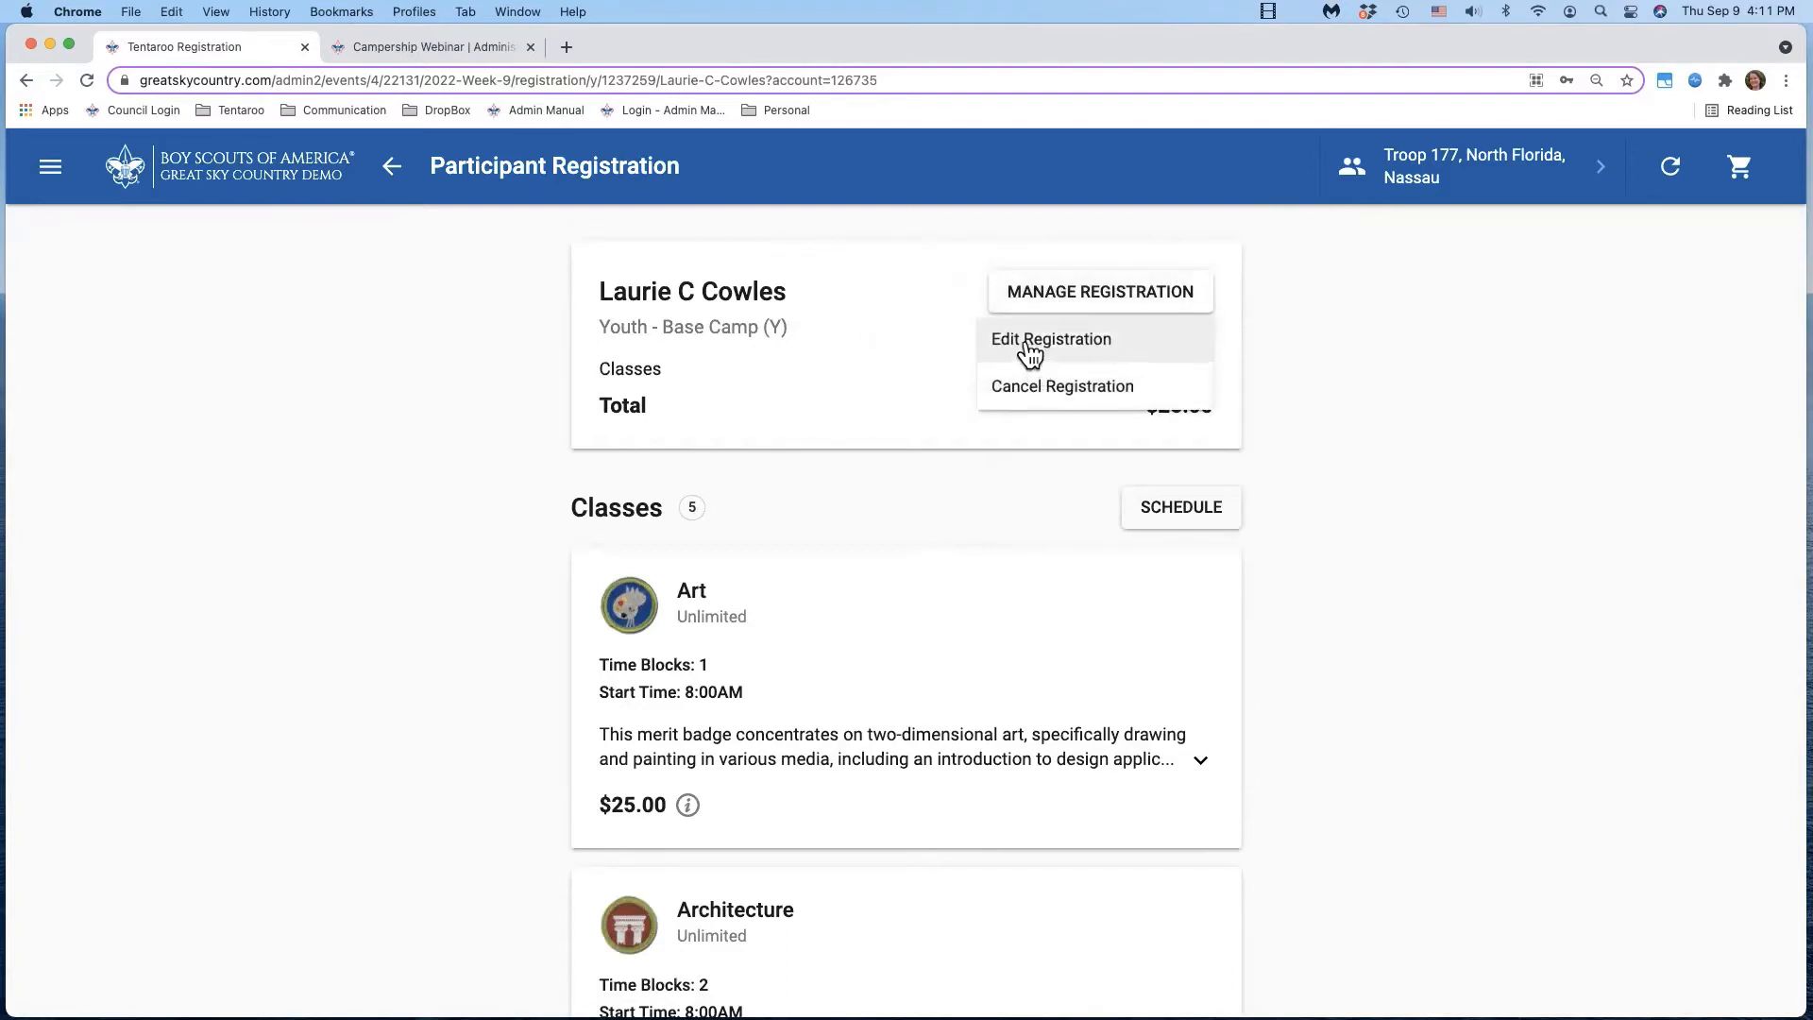
click(1029, 351)
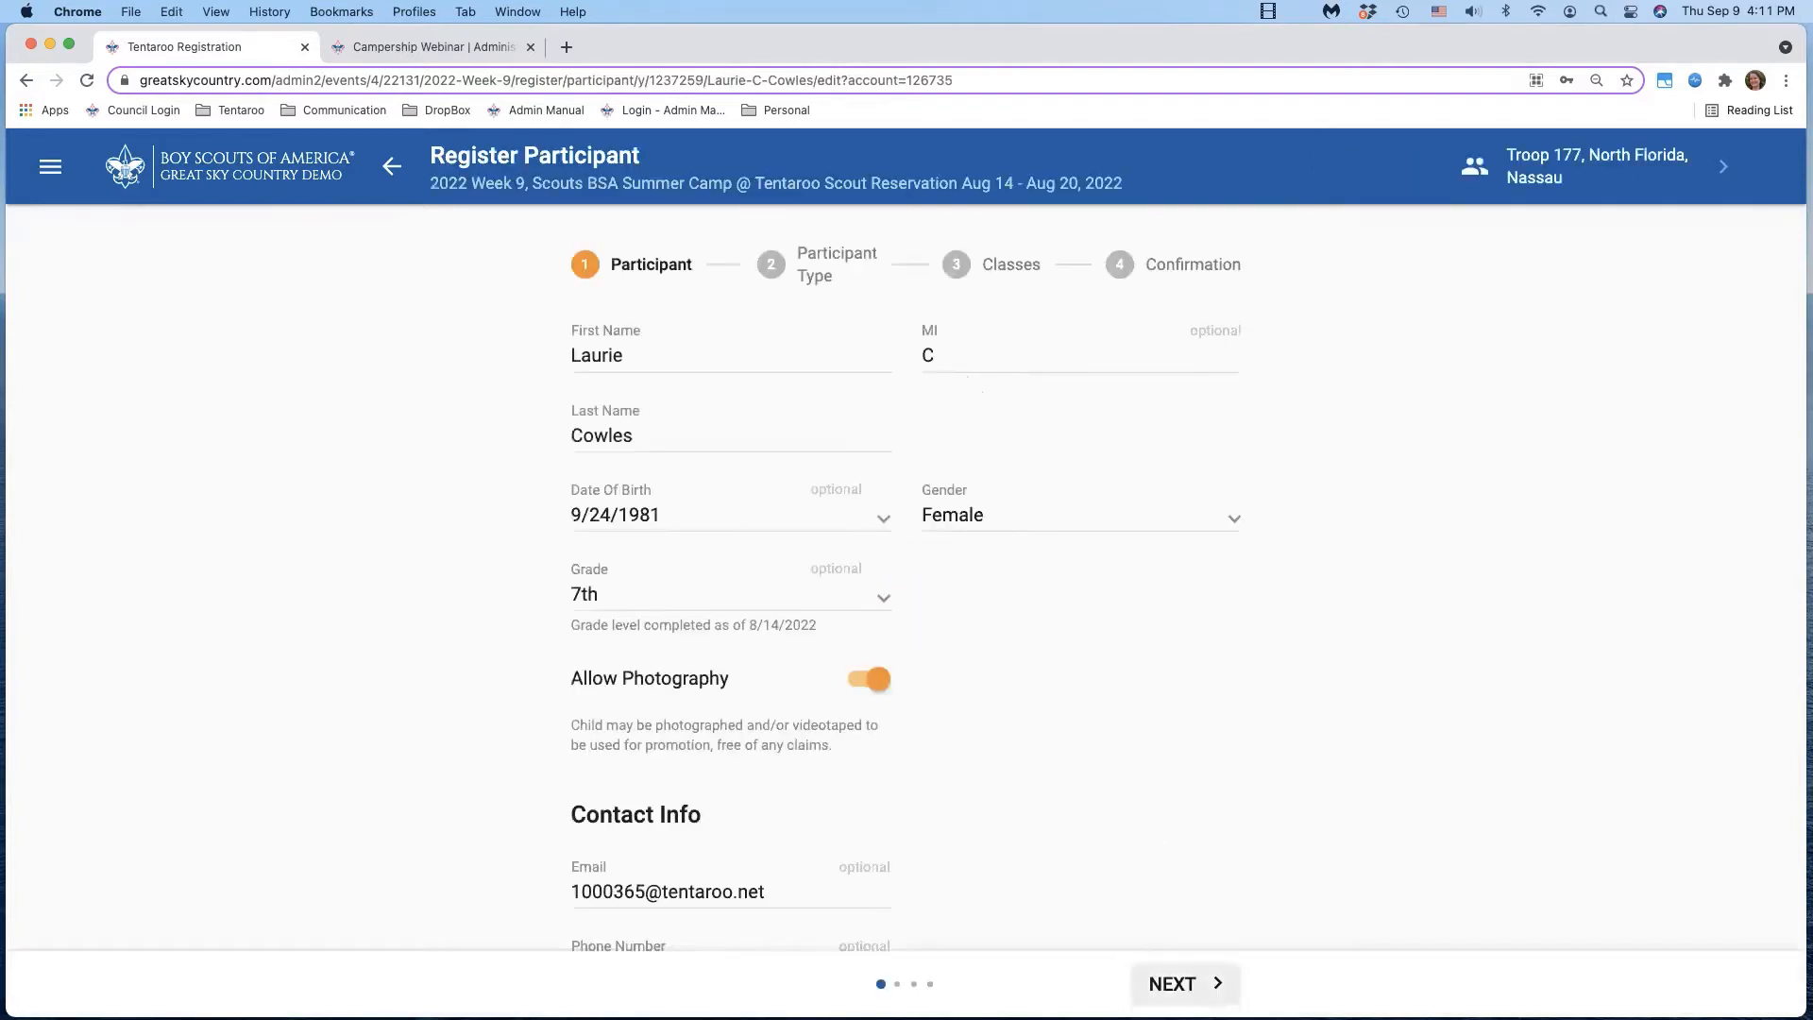
click(1183, 983)
click(1183, 983)
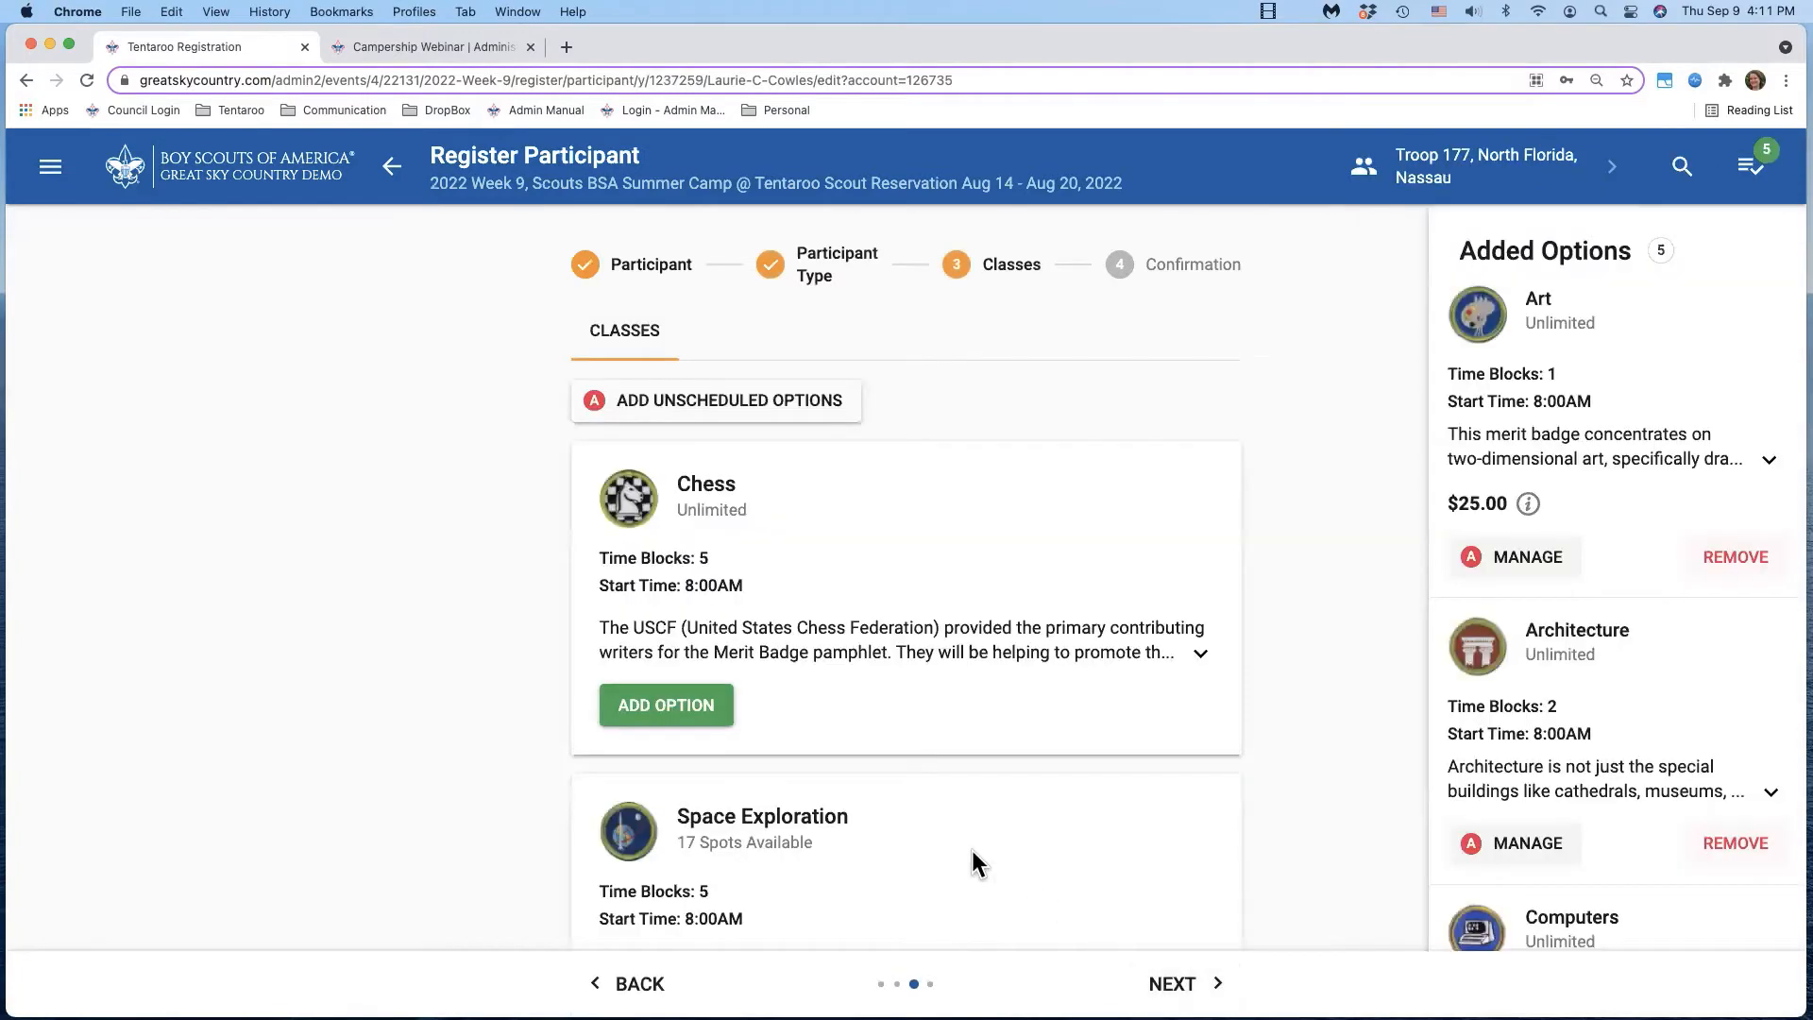
- Search the available classes for "camper" and add the Campership - Tentaroo option to the participant
scroll(878, 727, down, 2)
scroll(878, 722, down, 5)
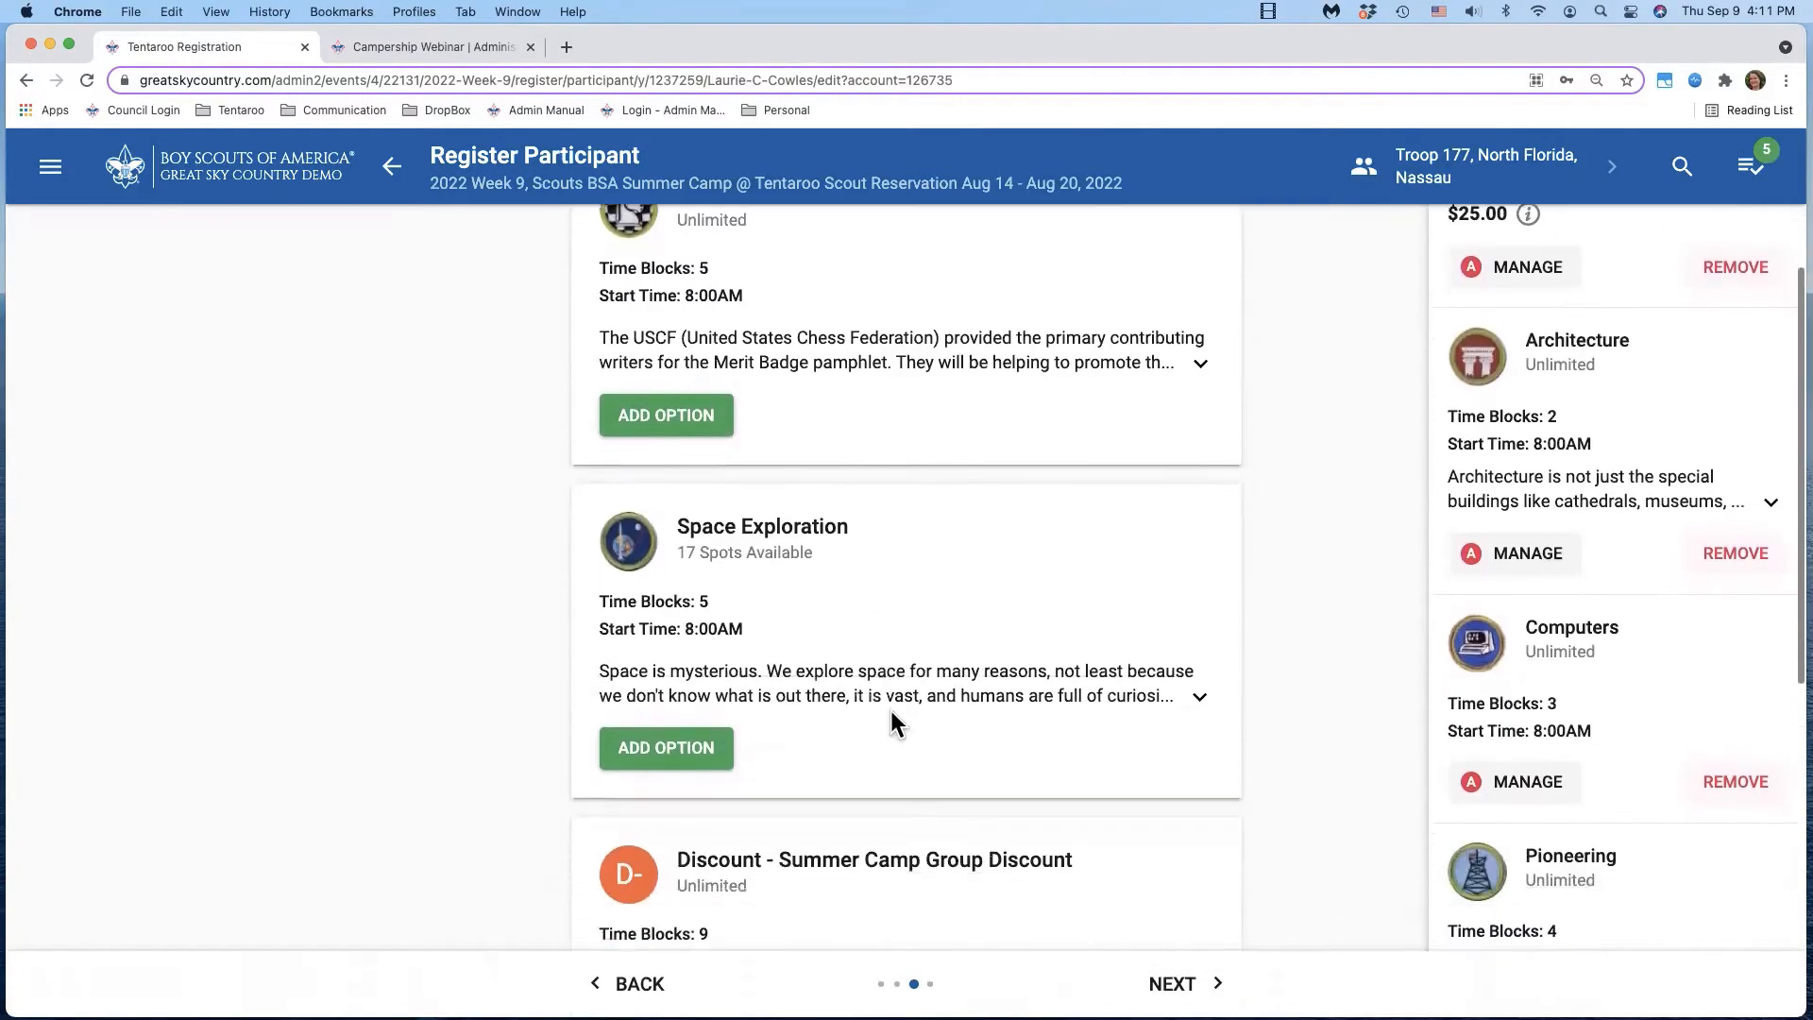
scroll(892, 717, up, 5)
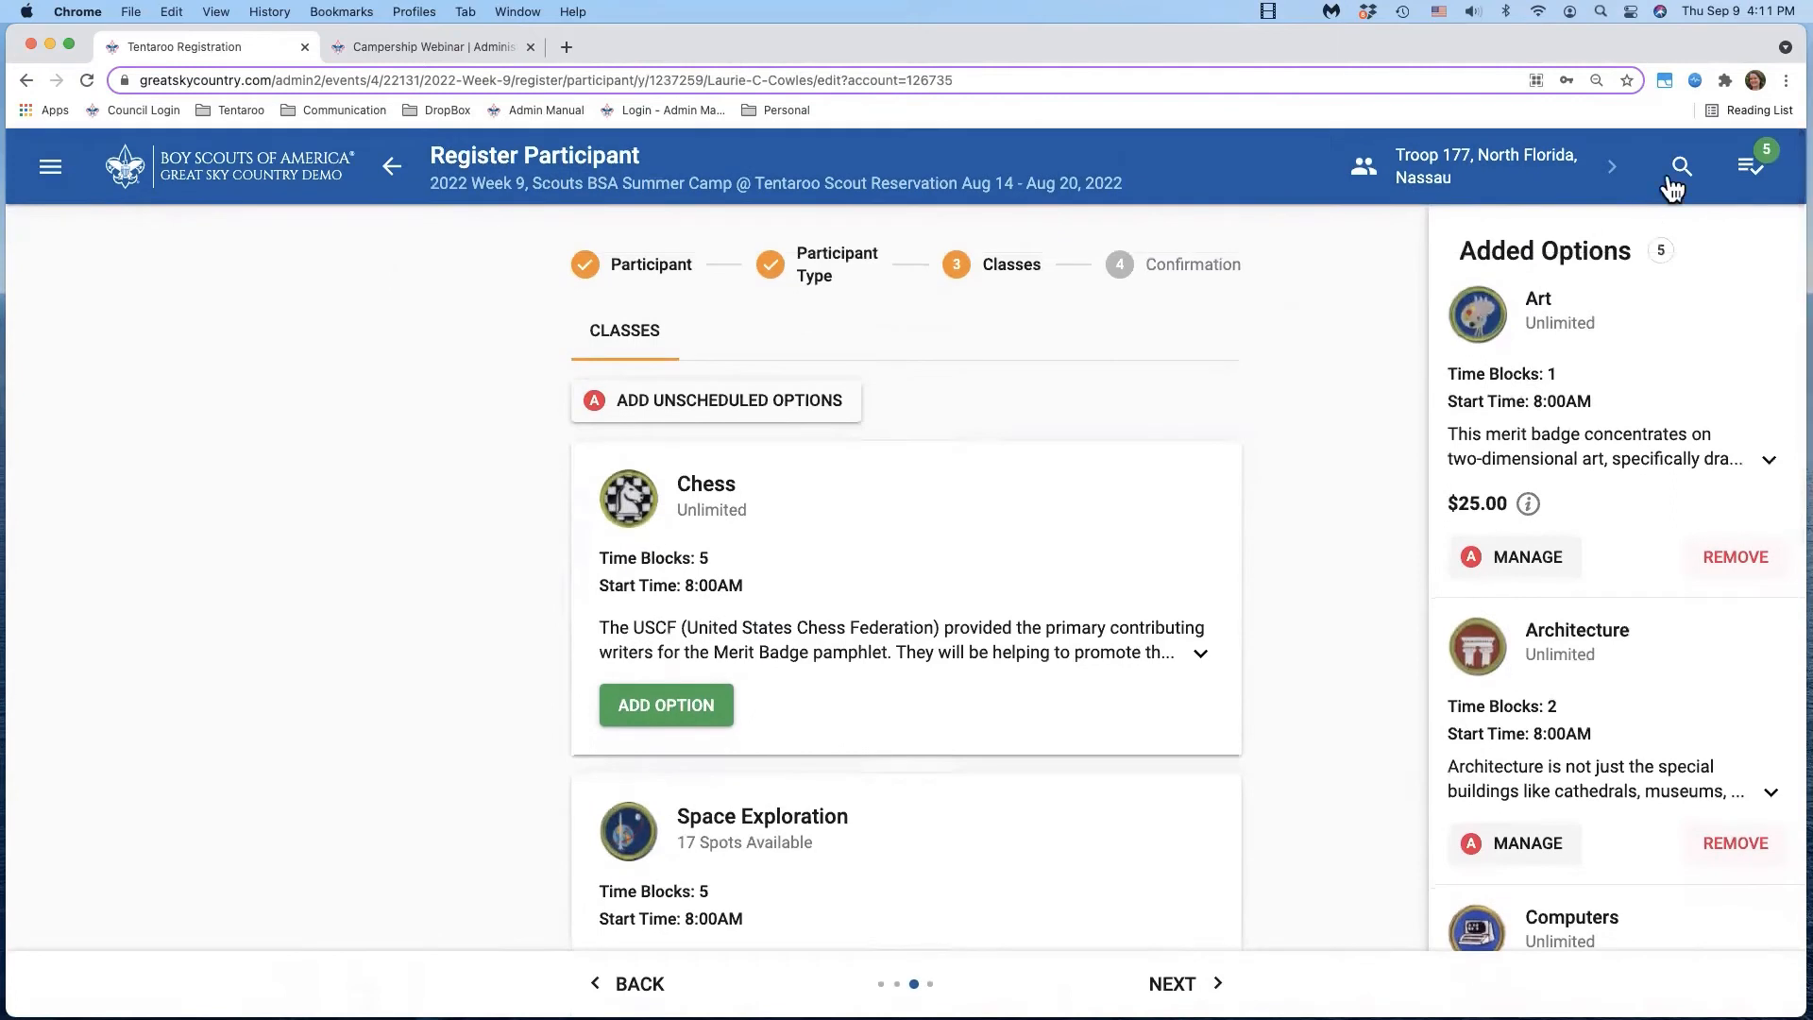
click(1682, 166)
text(camper)
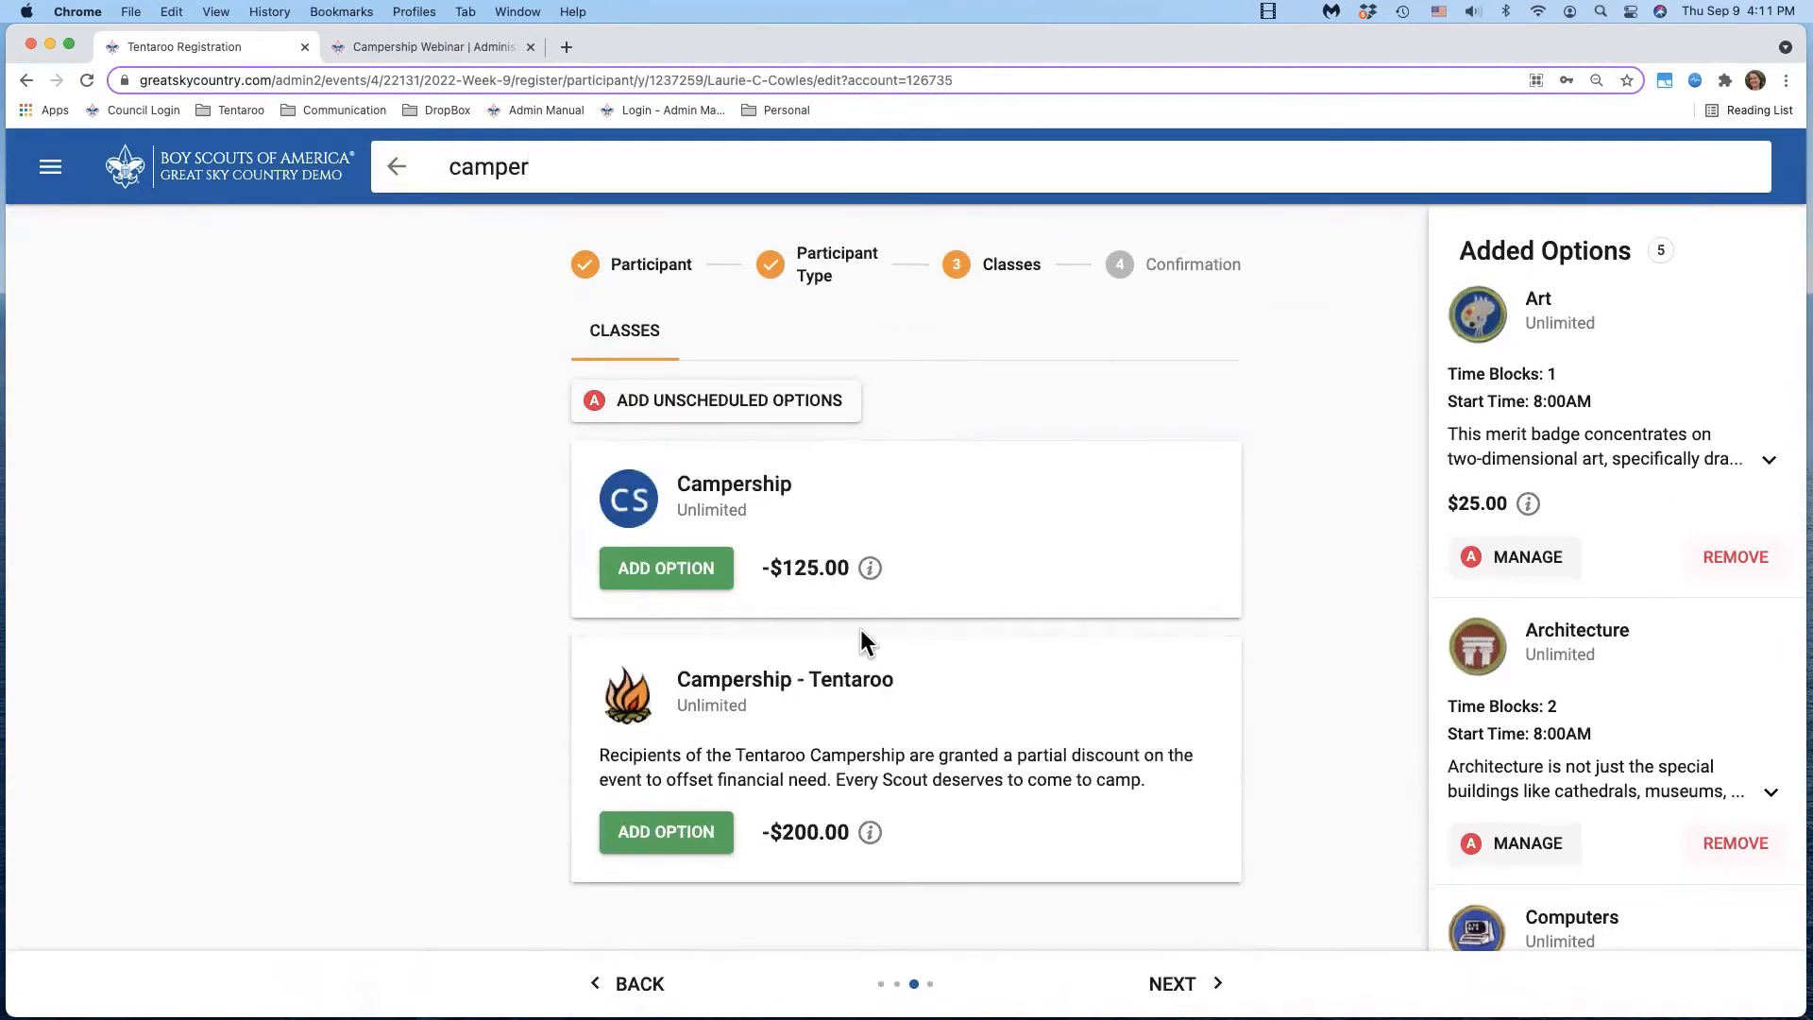
click(668, 833)
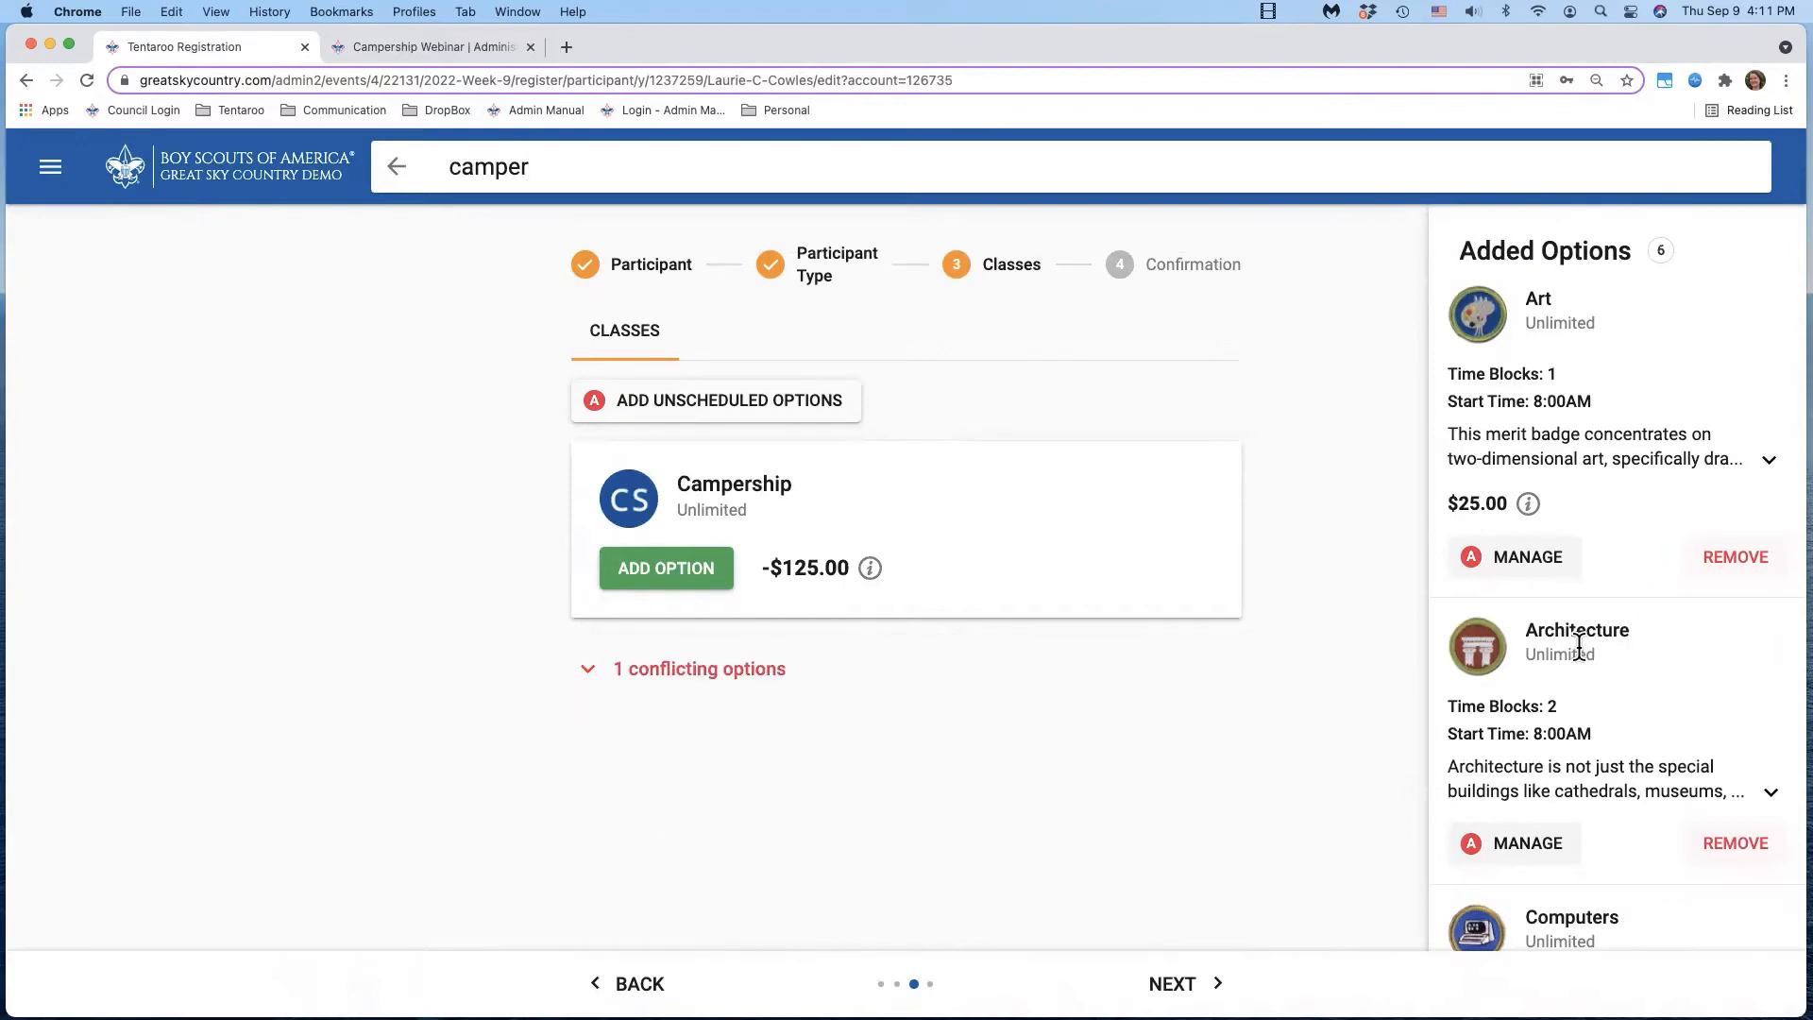
- Override the added Campership - Tentaroo registration fee to -250.00 and complete the participant's registration changes
scroll(1579, 647, down, 10)
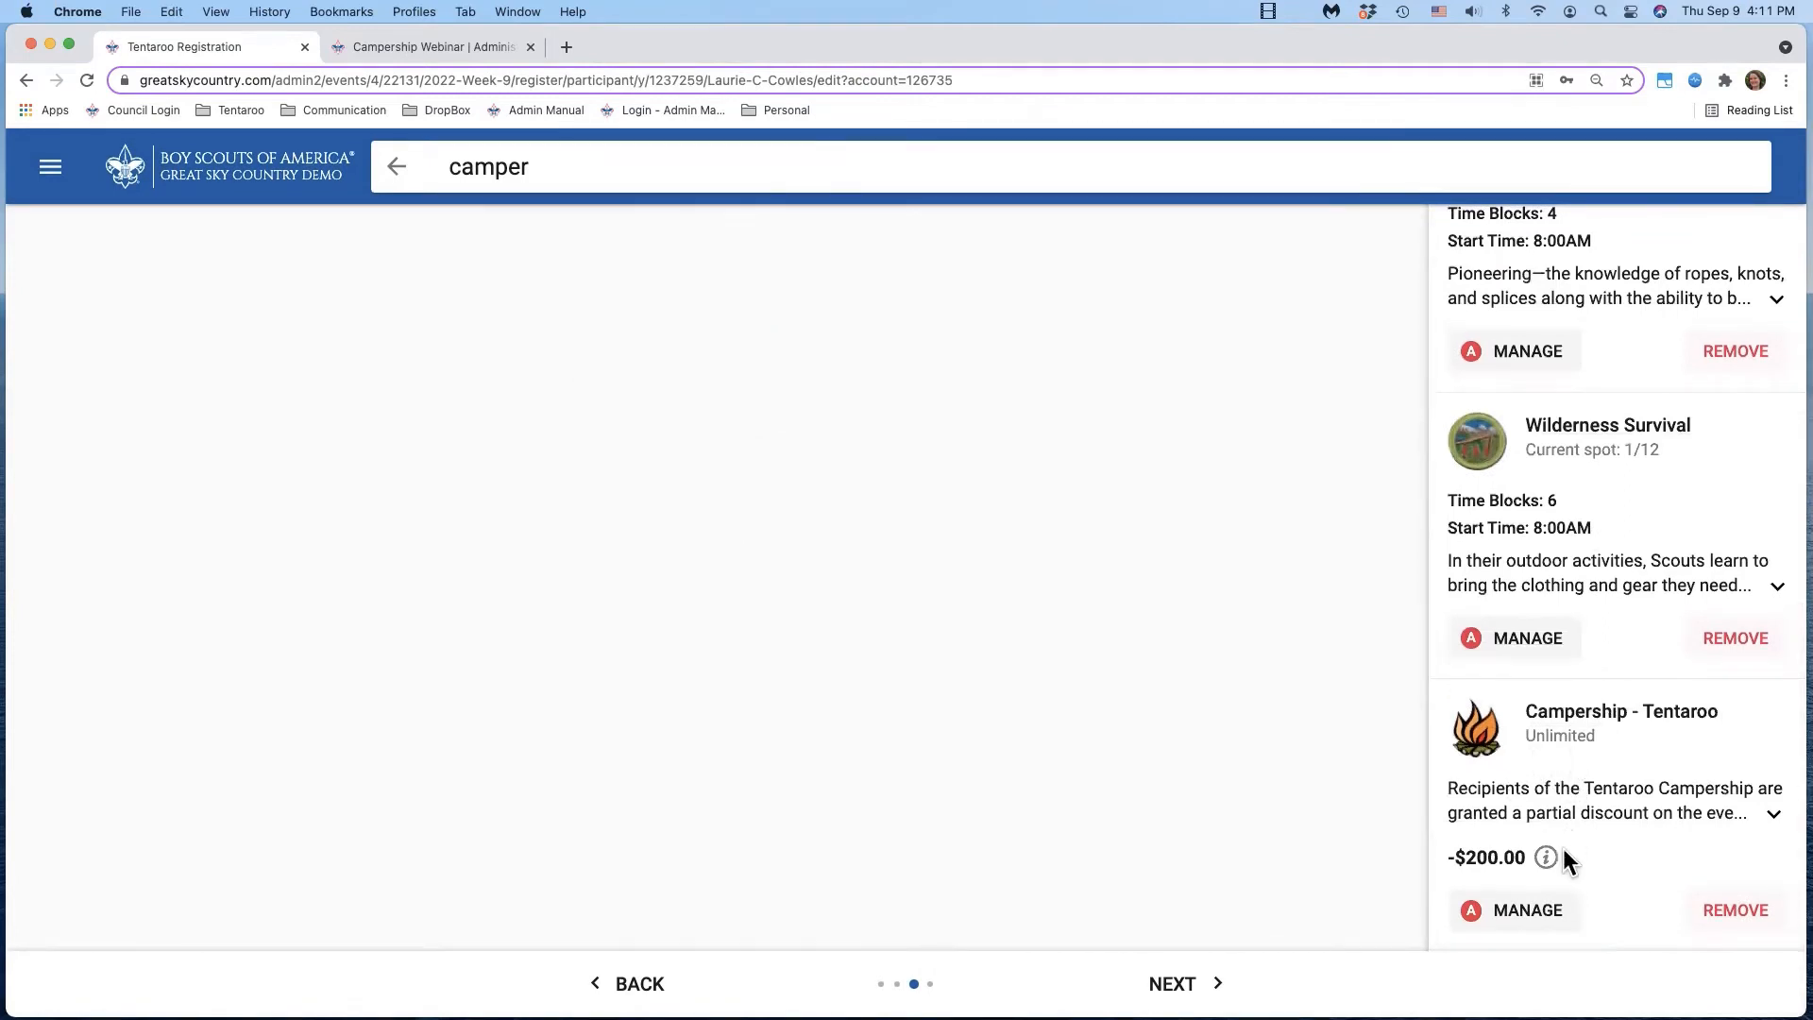
click(1520, 911)
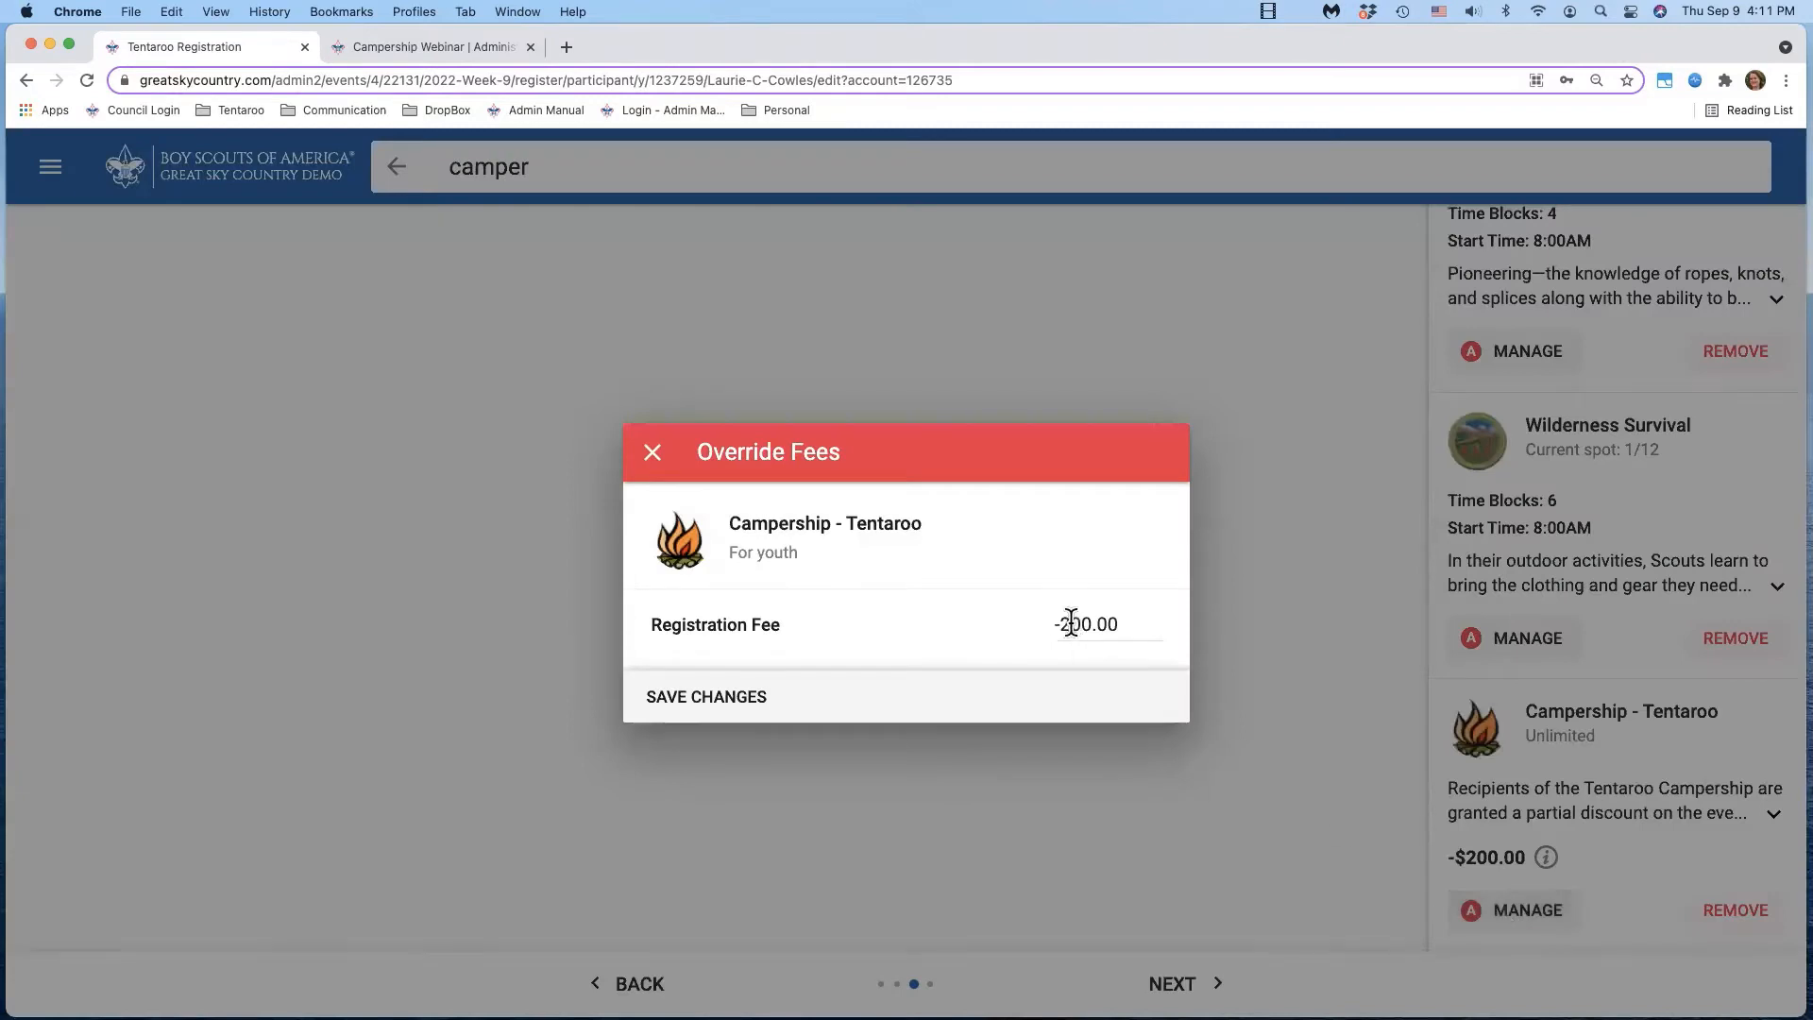
drag(1071, 623, 1132, 621)
text(50)
click(727, 703)
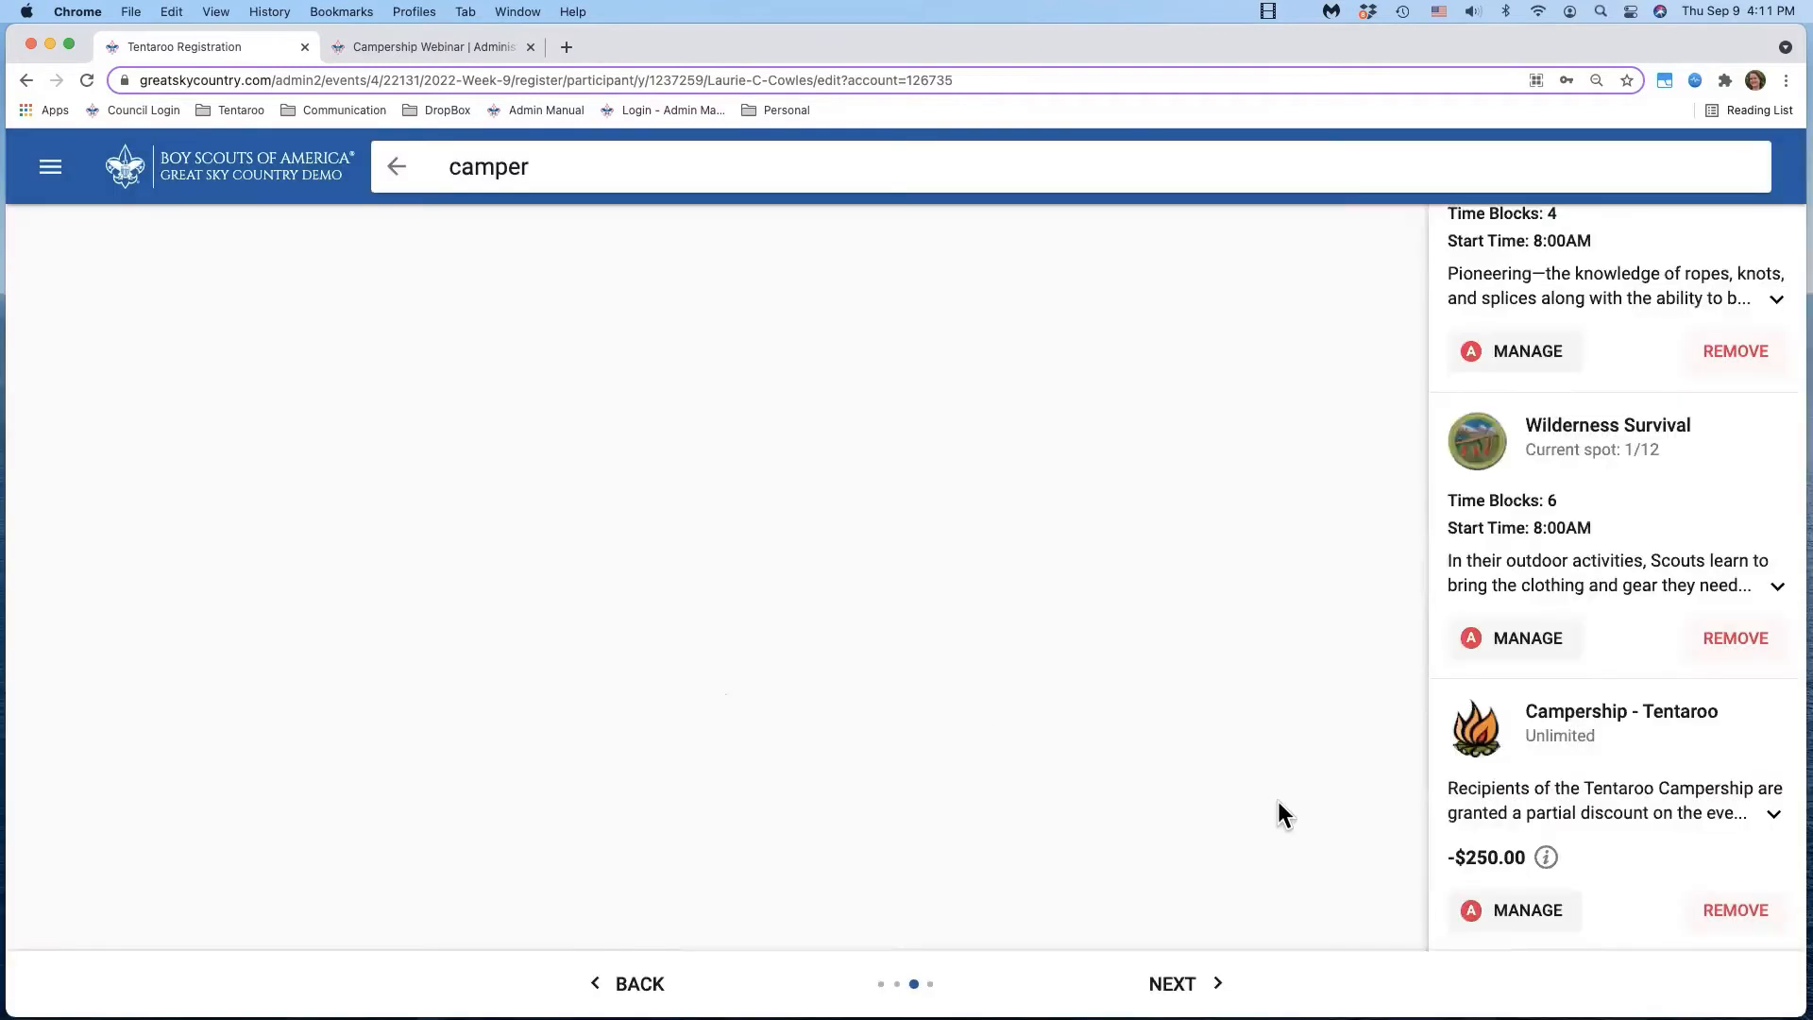
click(1185, 983)
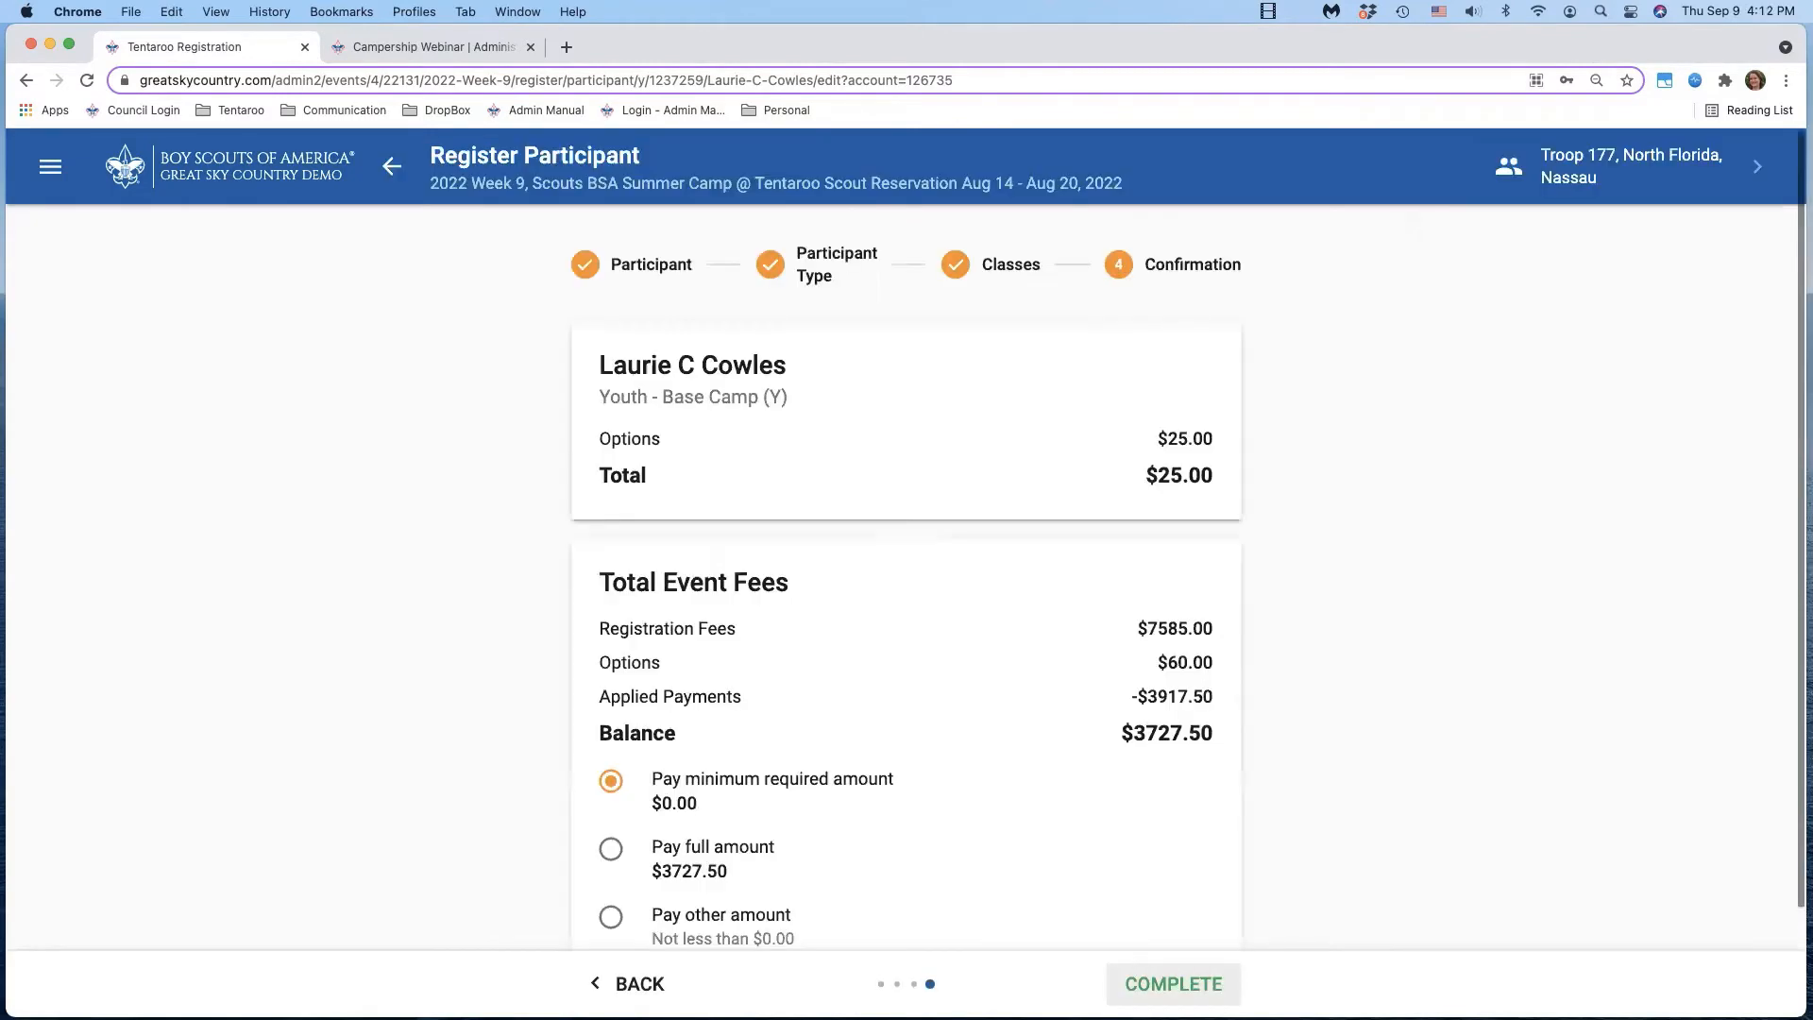
click(1185, 983)
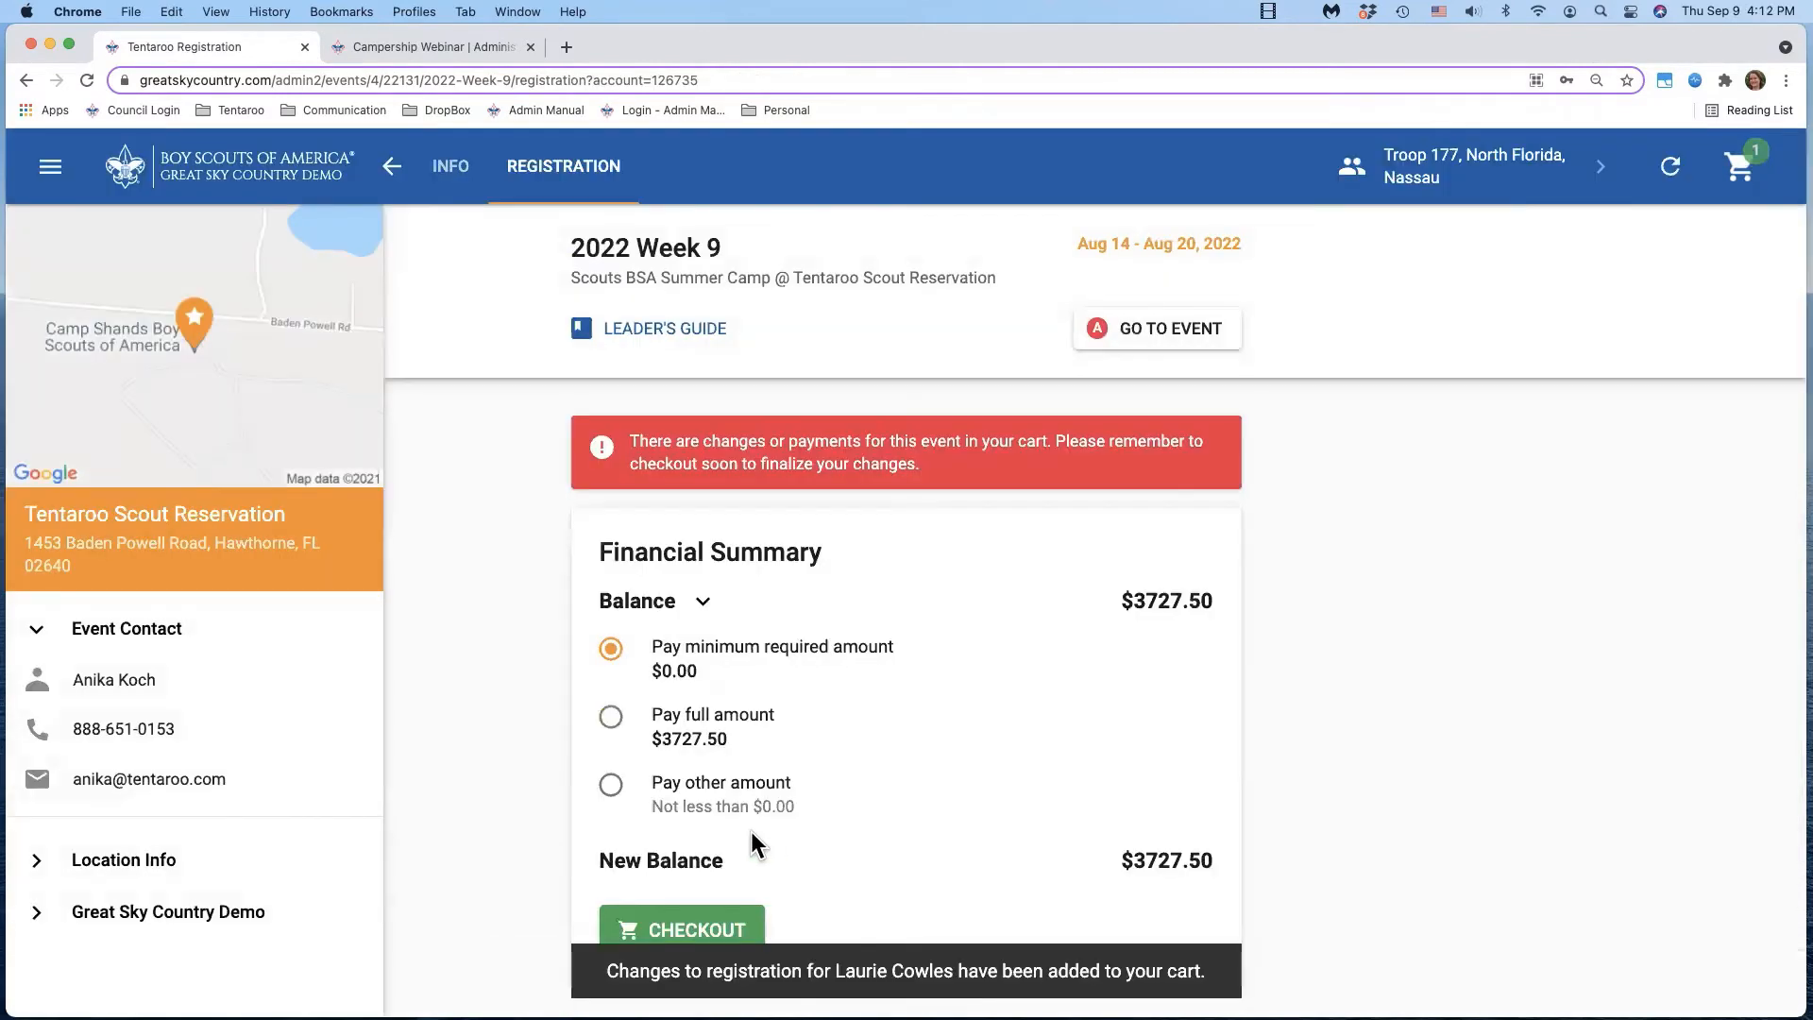
- Check out the cart without sending a receipt, adding a note that the order is a campership for the participant, and close the order confirmation
click(682, 927)
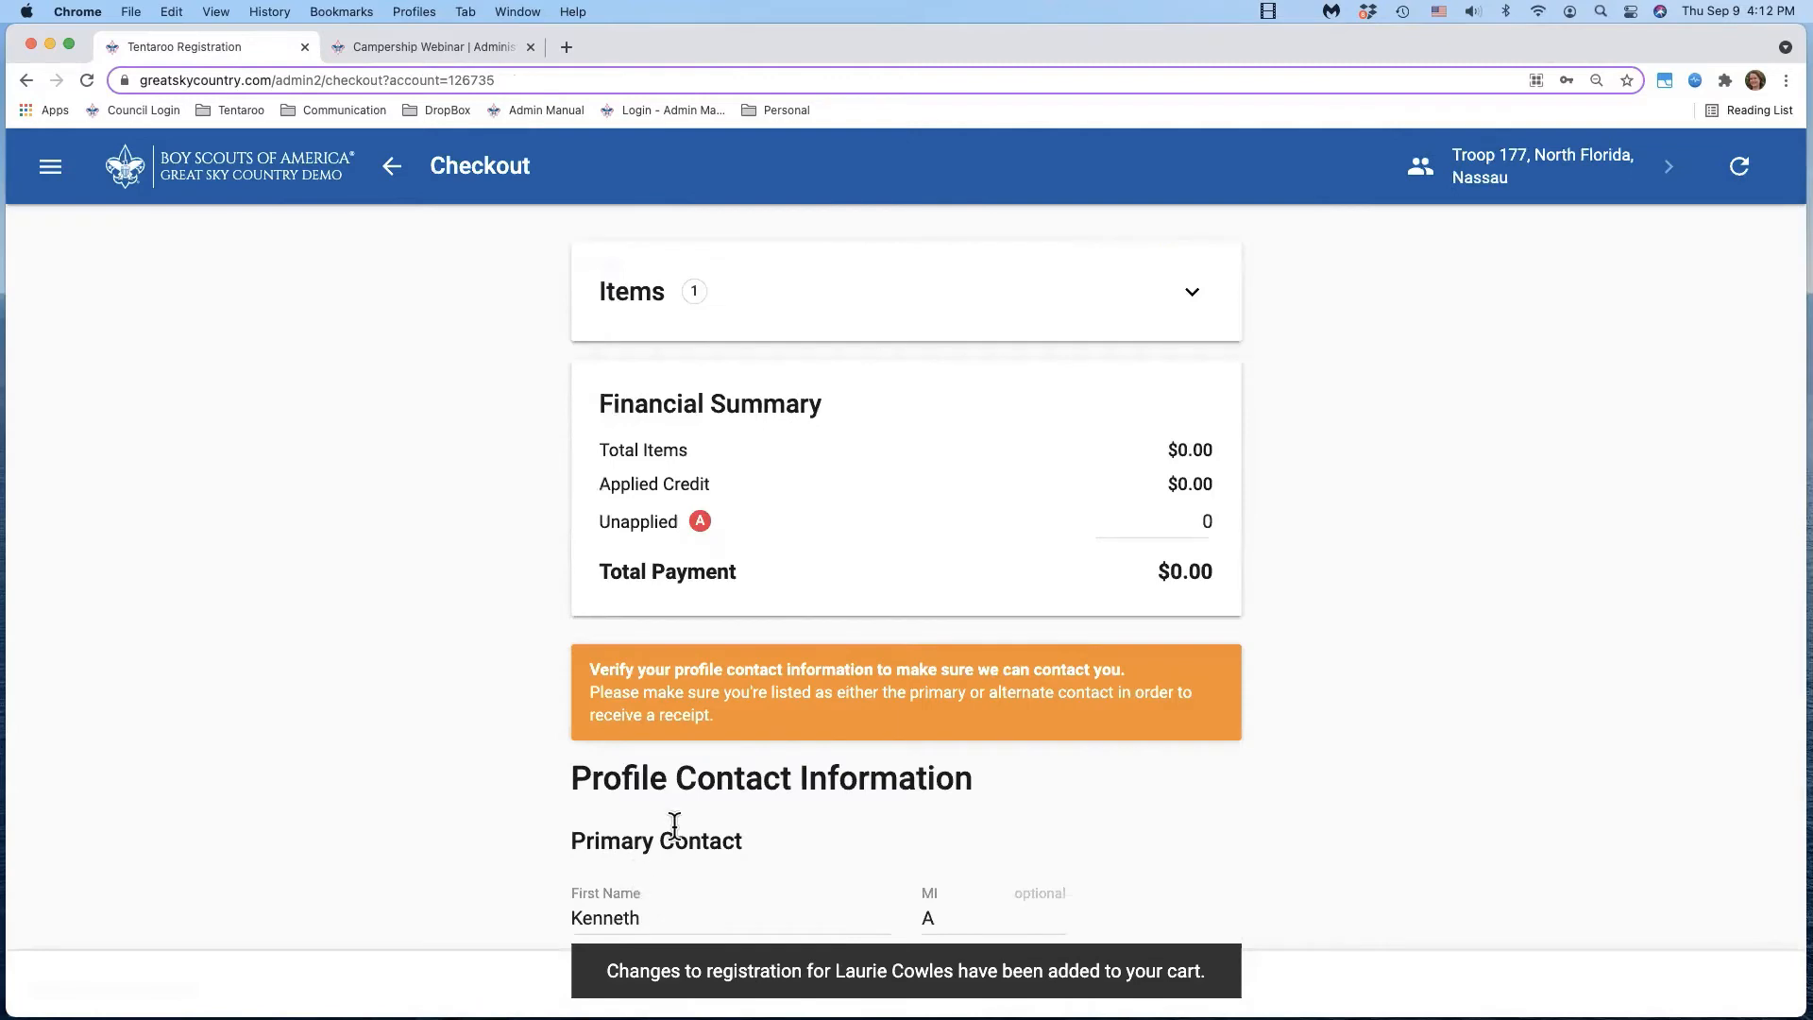
scroll(674, 826, down, 15)
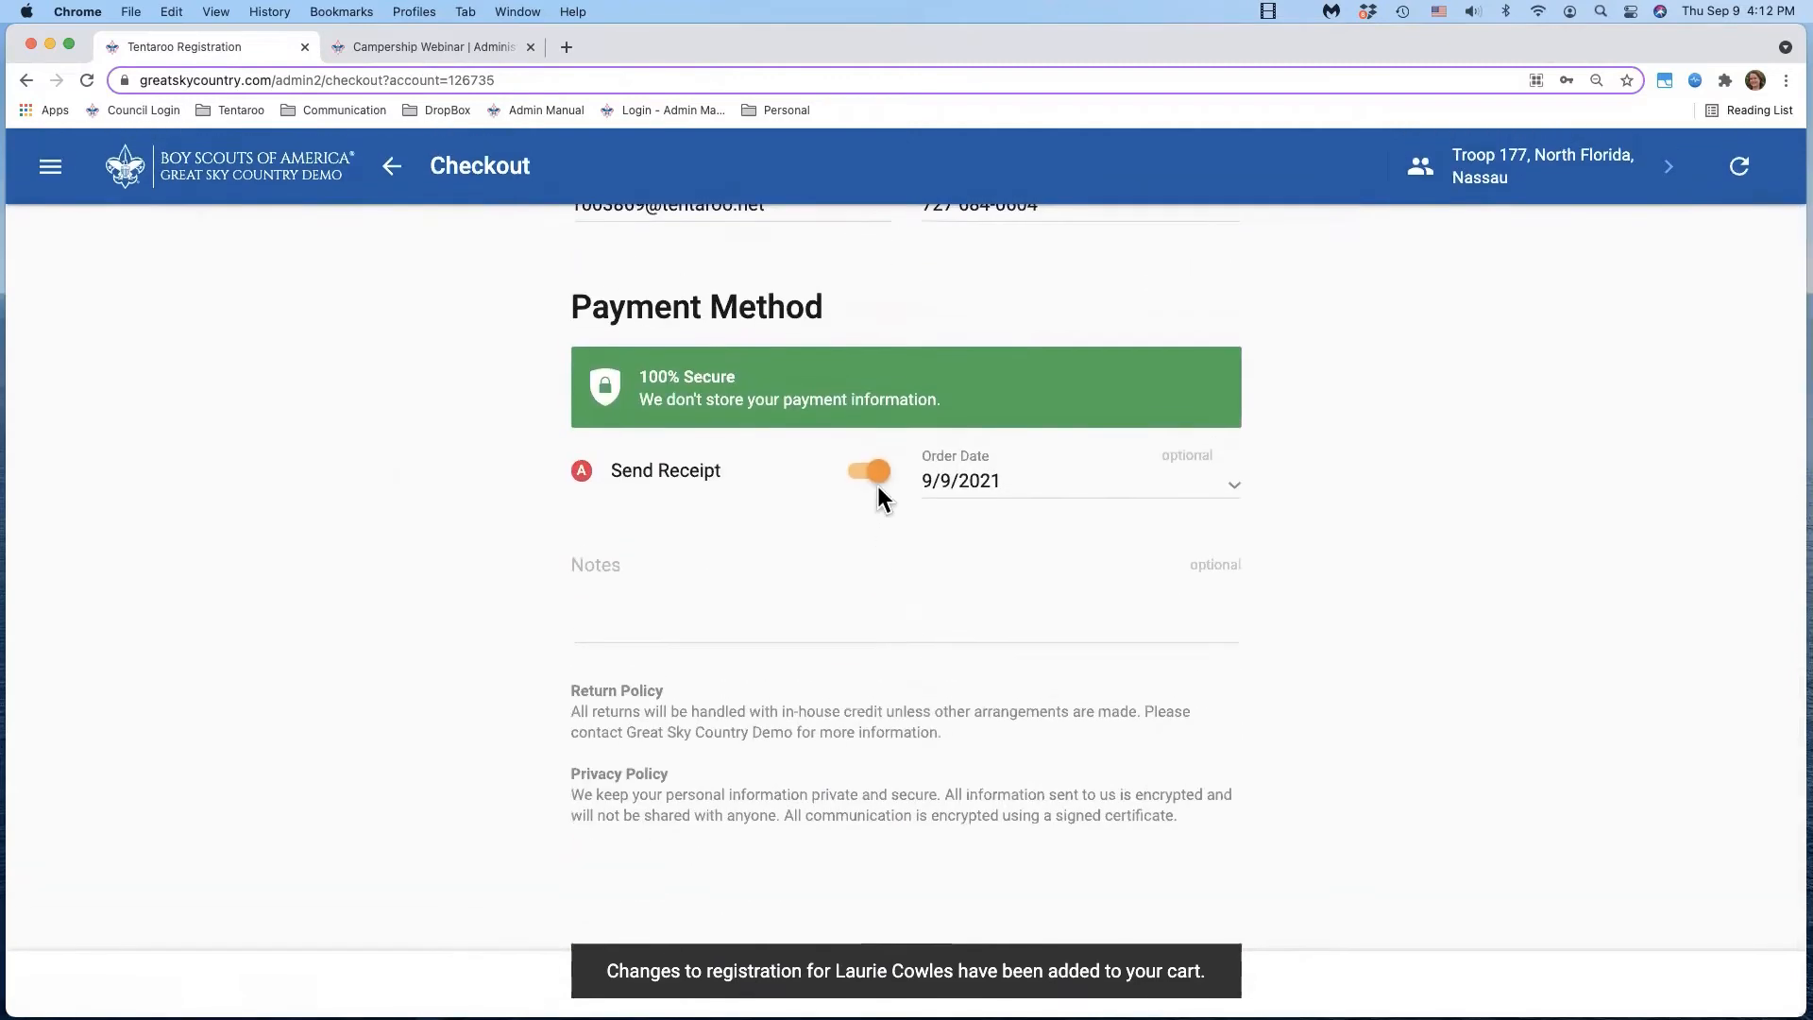
click(873, 475)
click(650, 592)
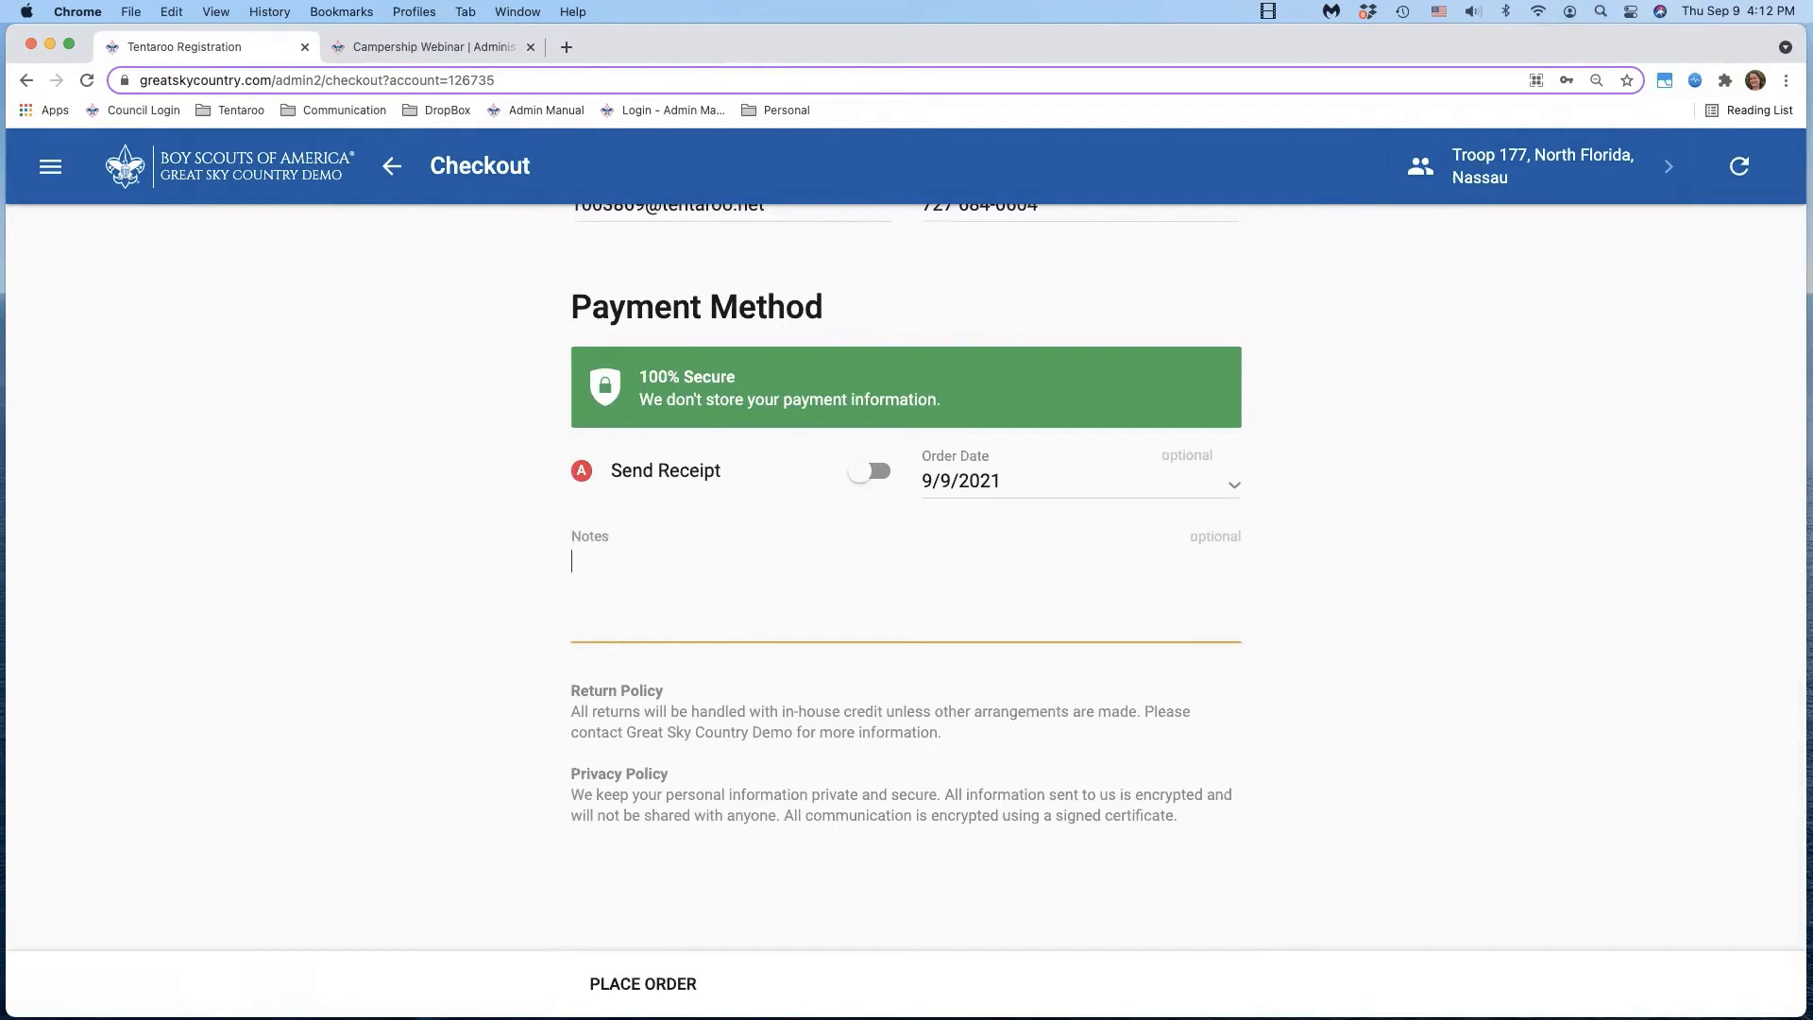
text(Campership for Laurie C.)
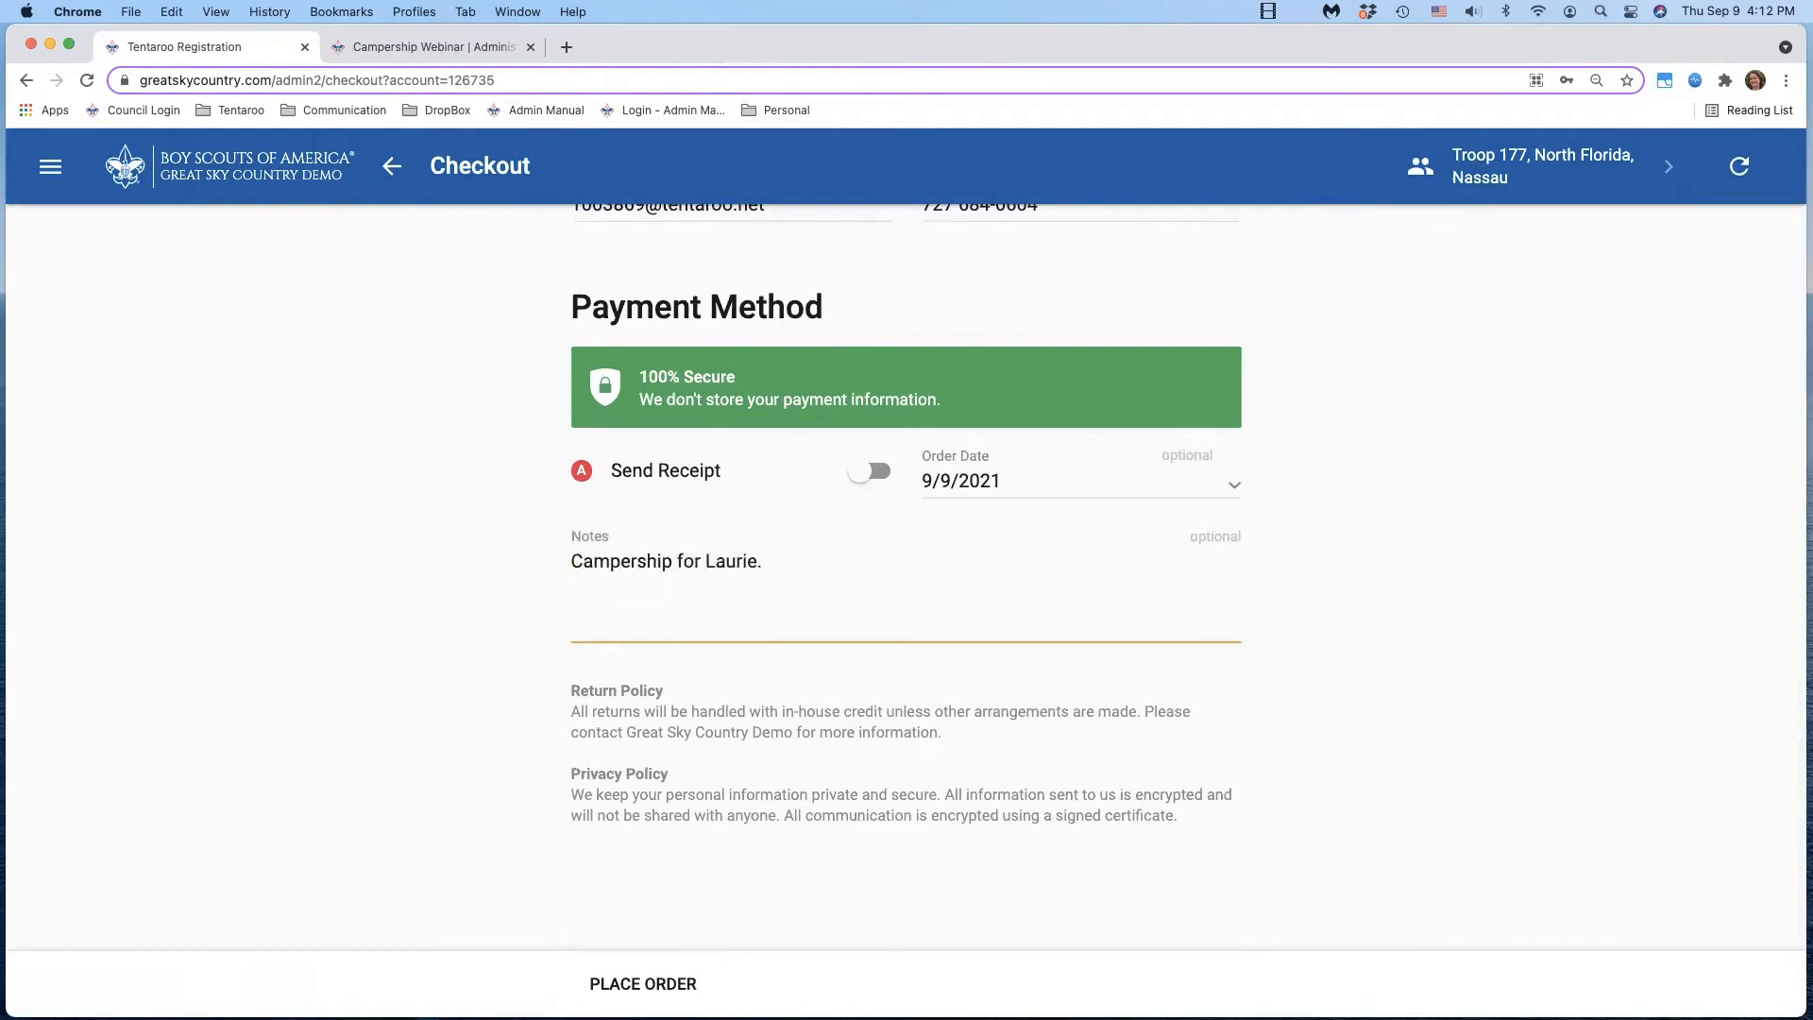
click(623, 981)
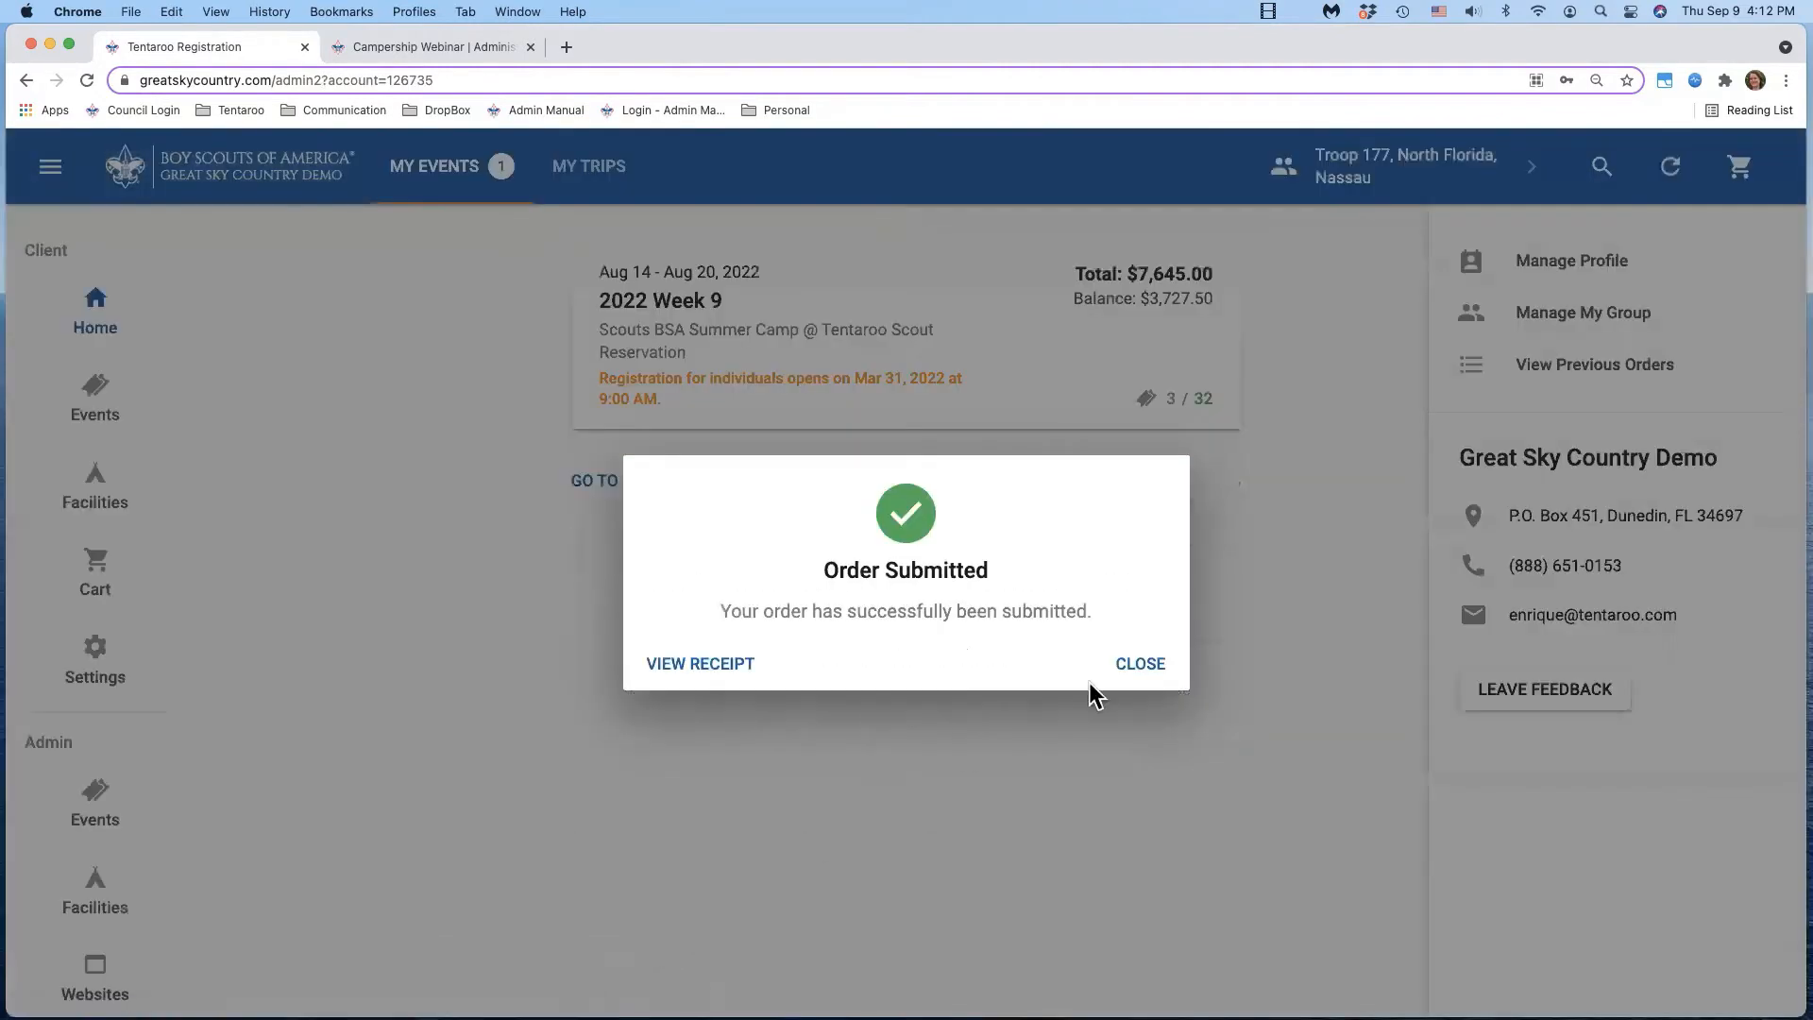
click(1144, 665)
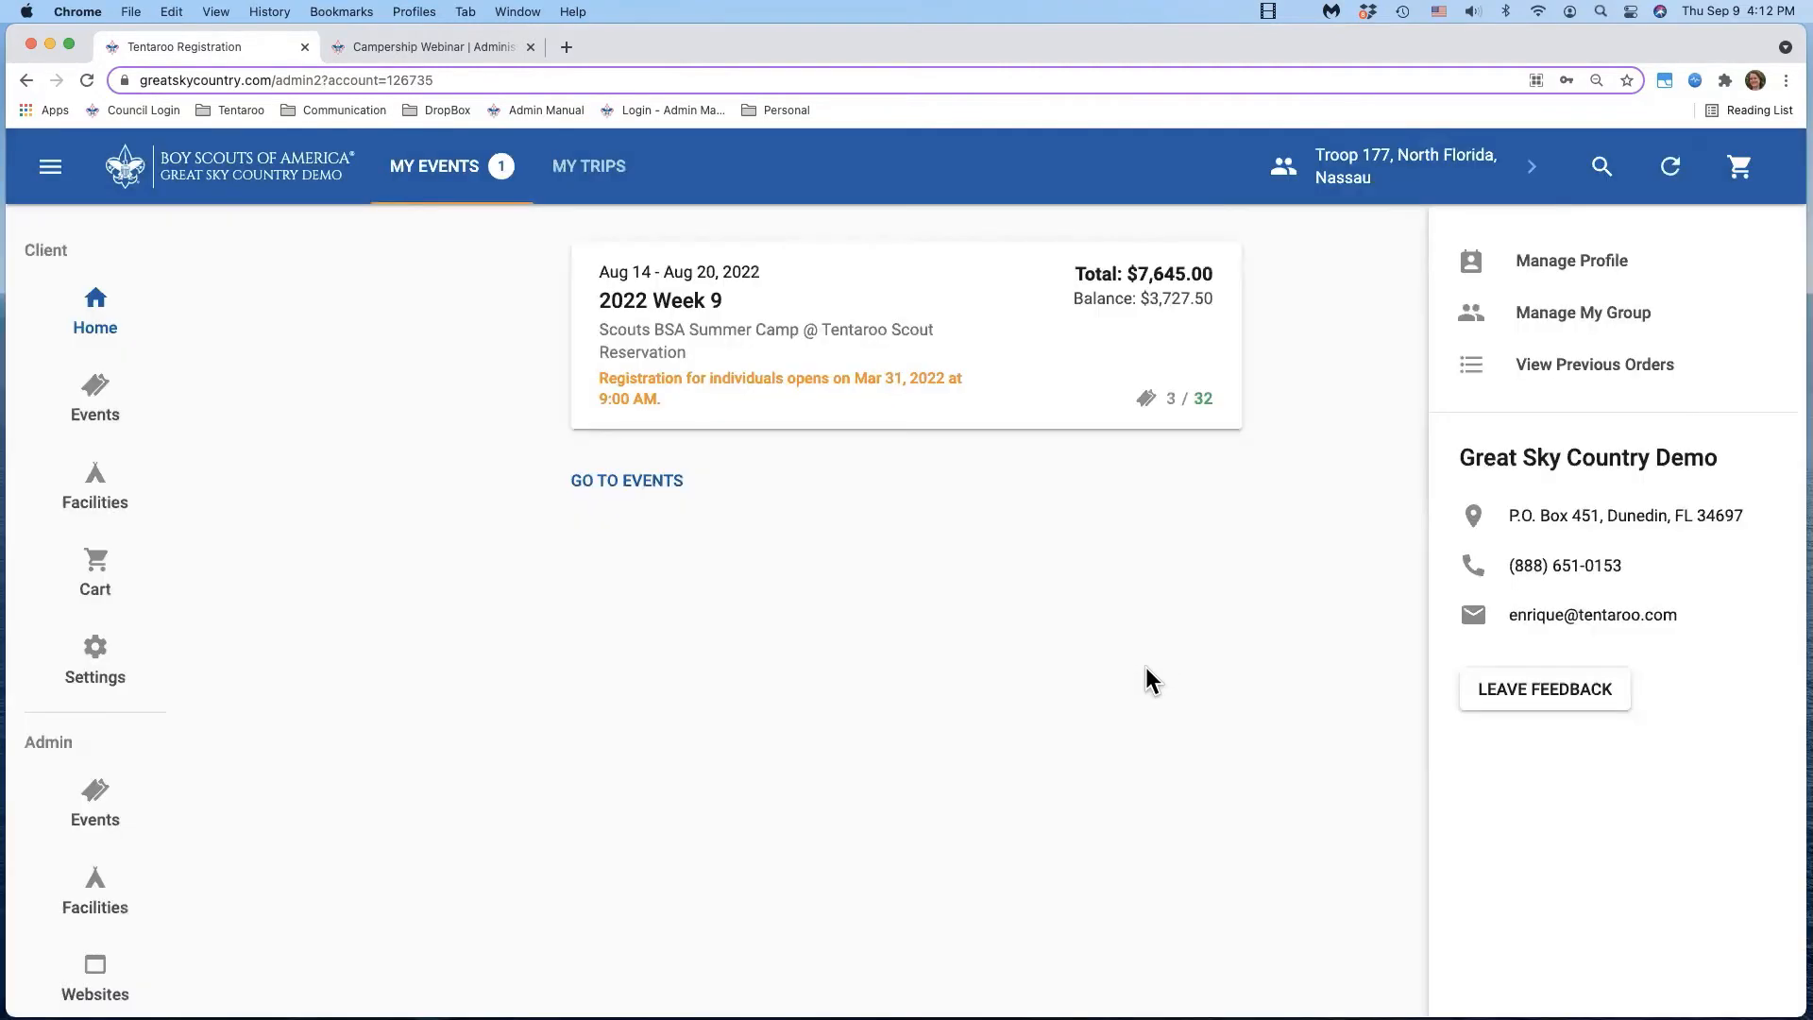
- Open the 2022 Week 9 registration and generate its Invoice PDF report
click(871, 351)
scroll(1176, 718, down, 4)
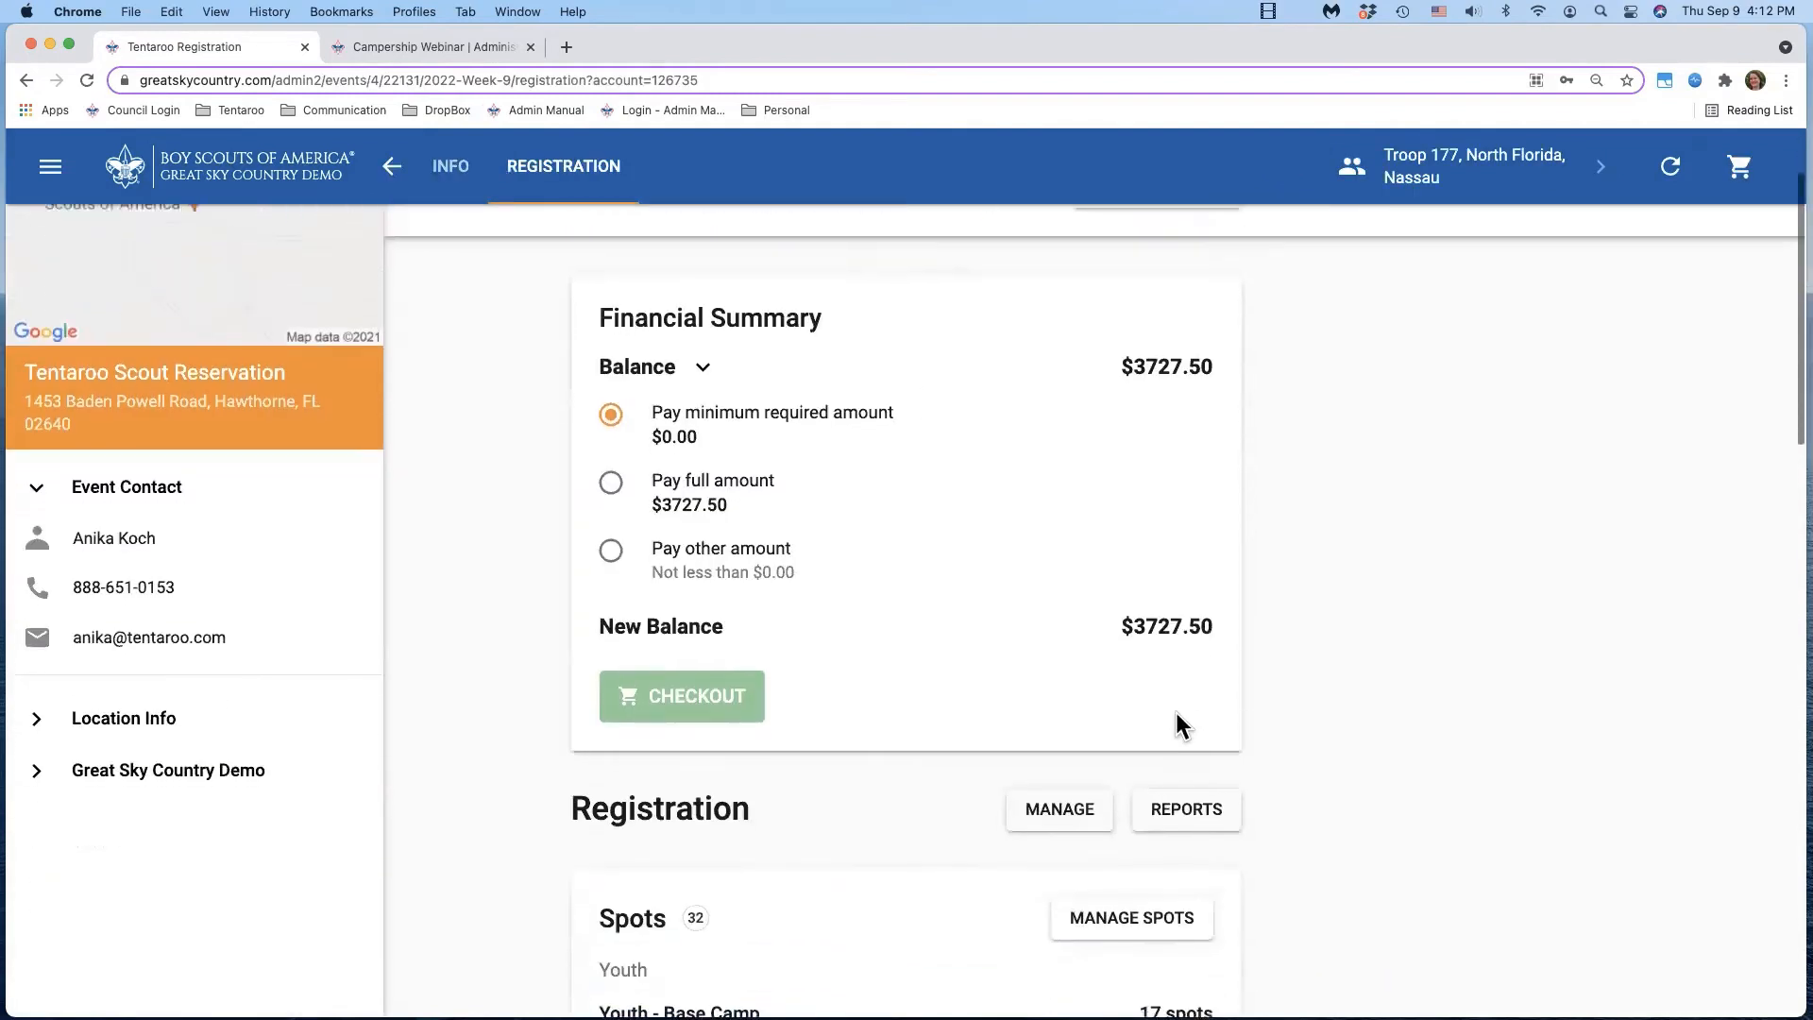
click(1176, 635)
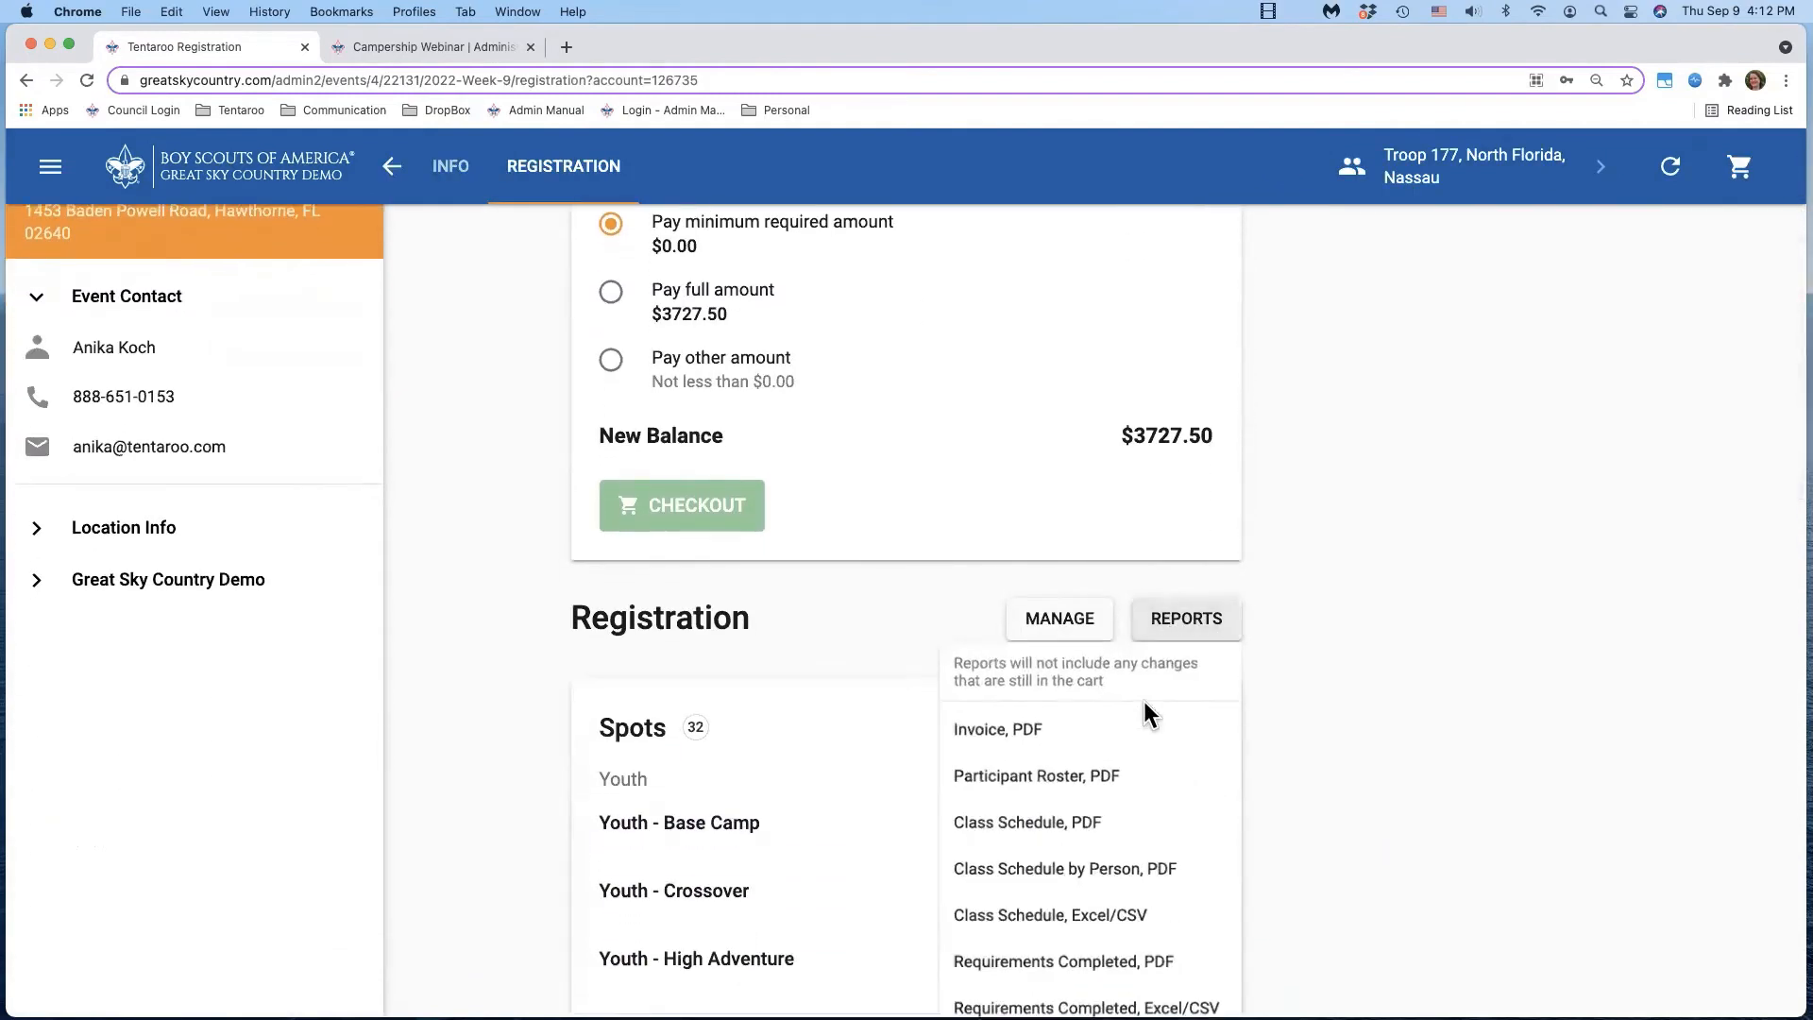
click(1146, 729)
click(1143, 627)
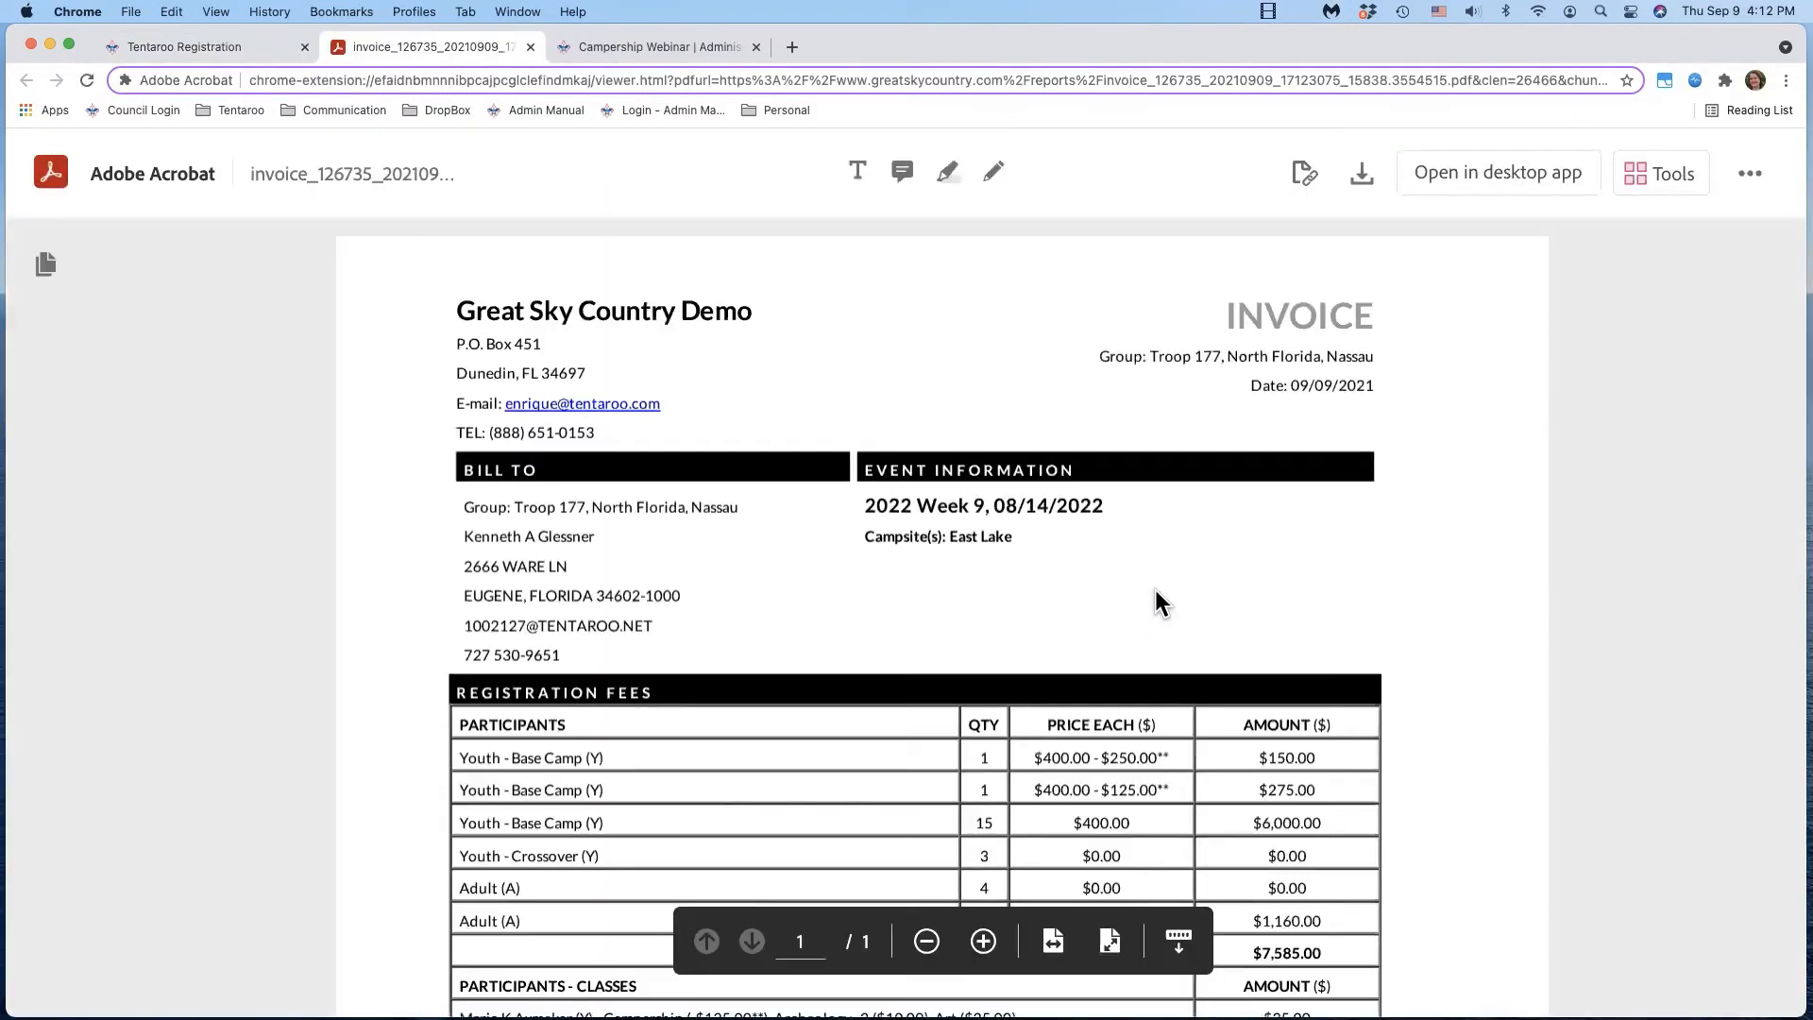
- Examine the invoice's discounted Youth - Base Camp prices, the registration options footnote and the campership entries under Participants - Classes
scroll(1154, 590, down, 5)
scroll(1158, 589, down, 2)
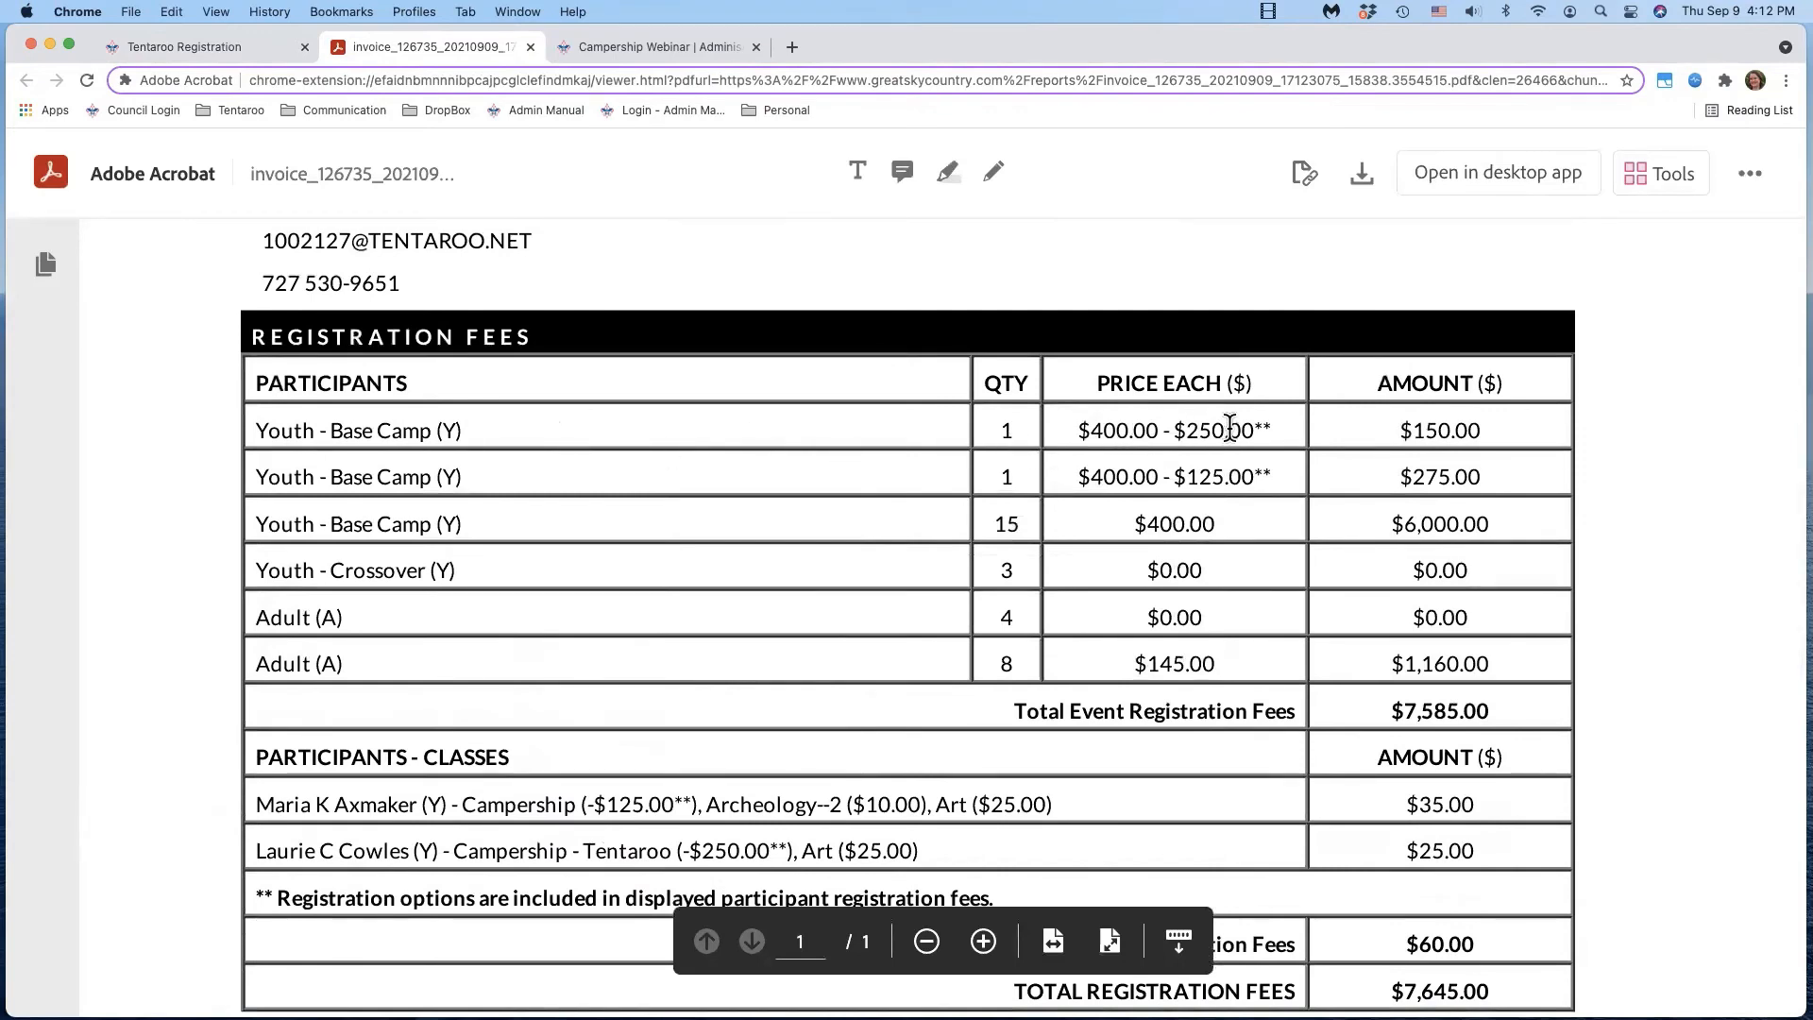
drag(1172, 429, 1281, 430)
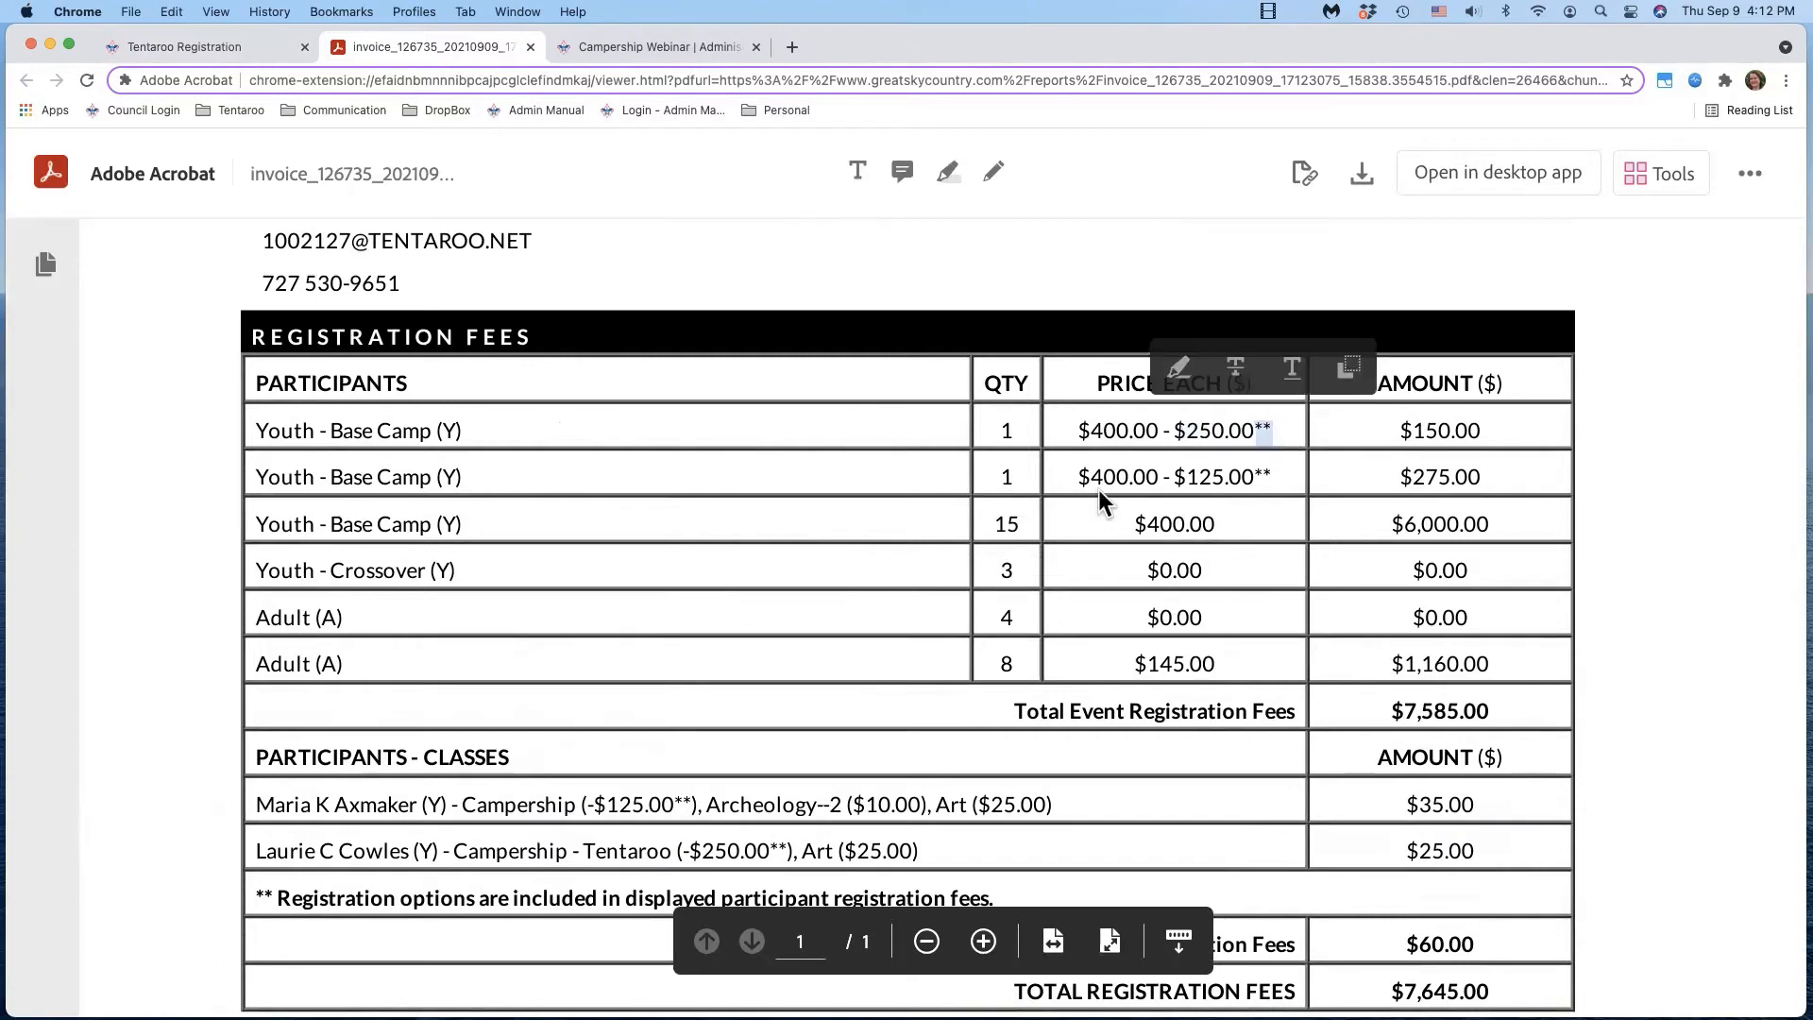
scroll(954, 519, down, 3)
scroll(955, 513, down, 2)
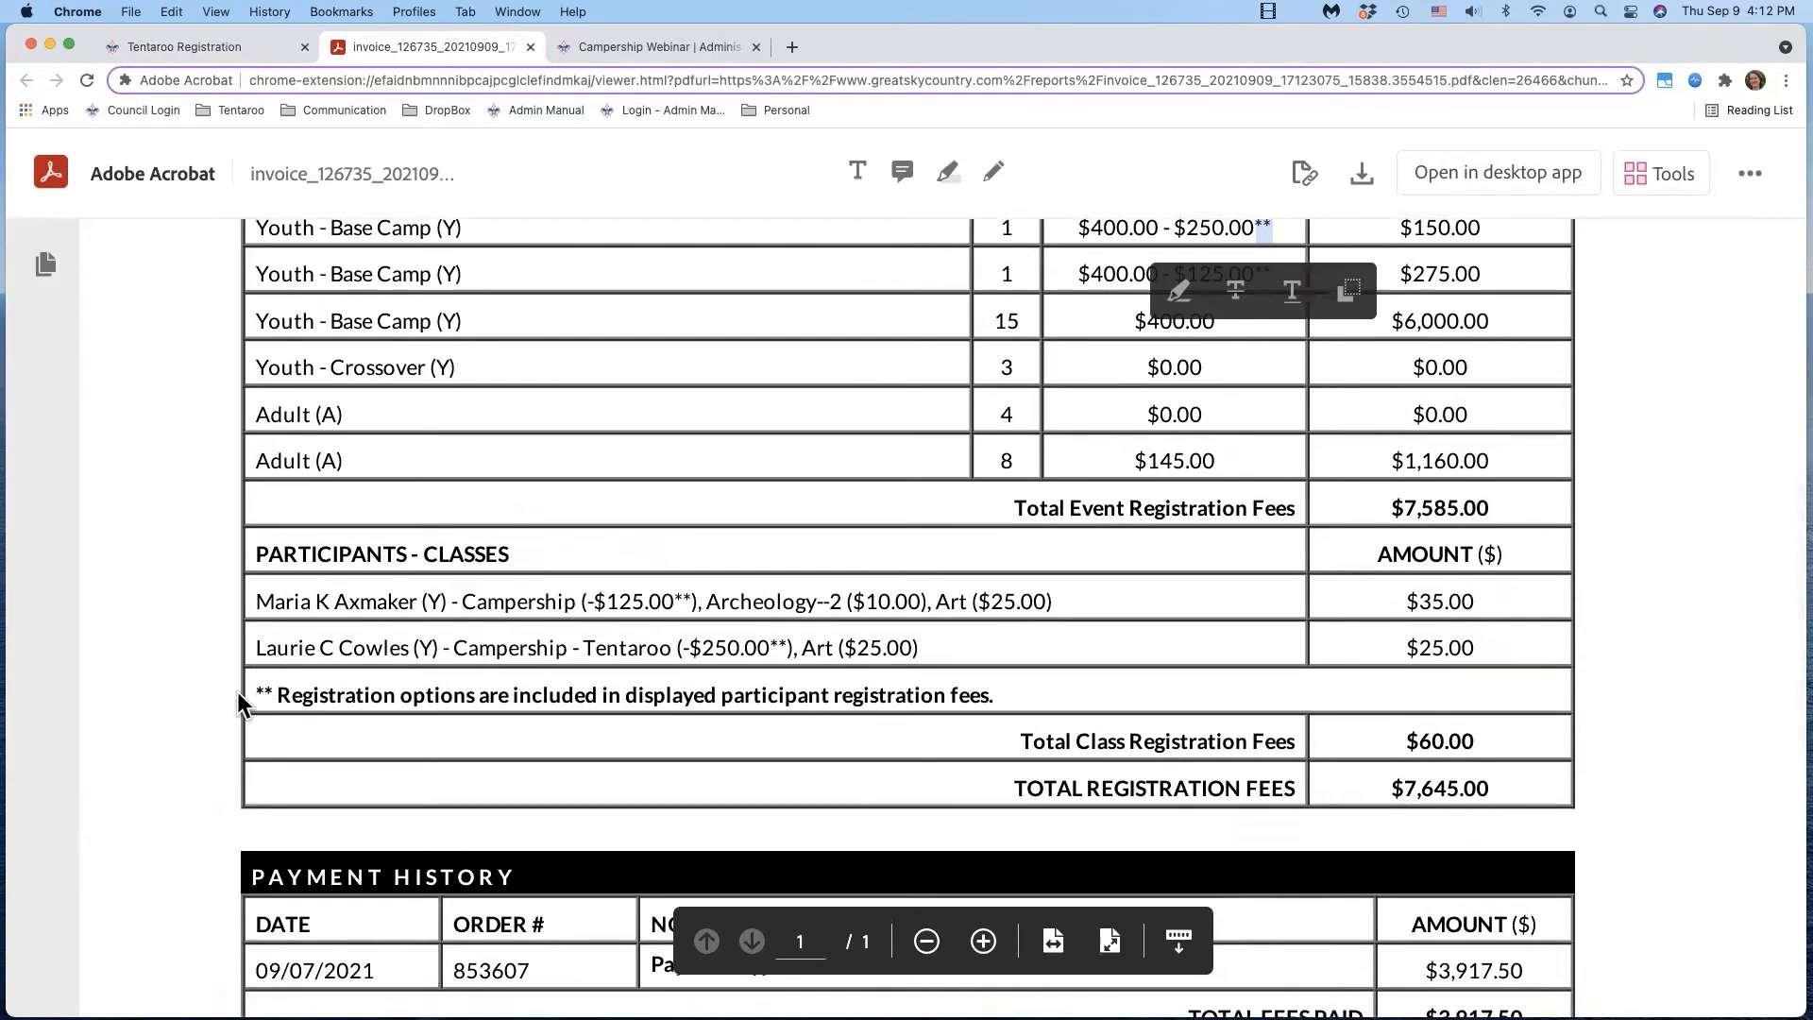
drag(248, 689, 574, 695)
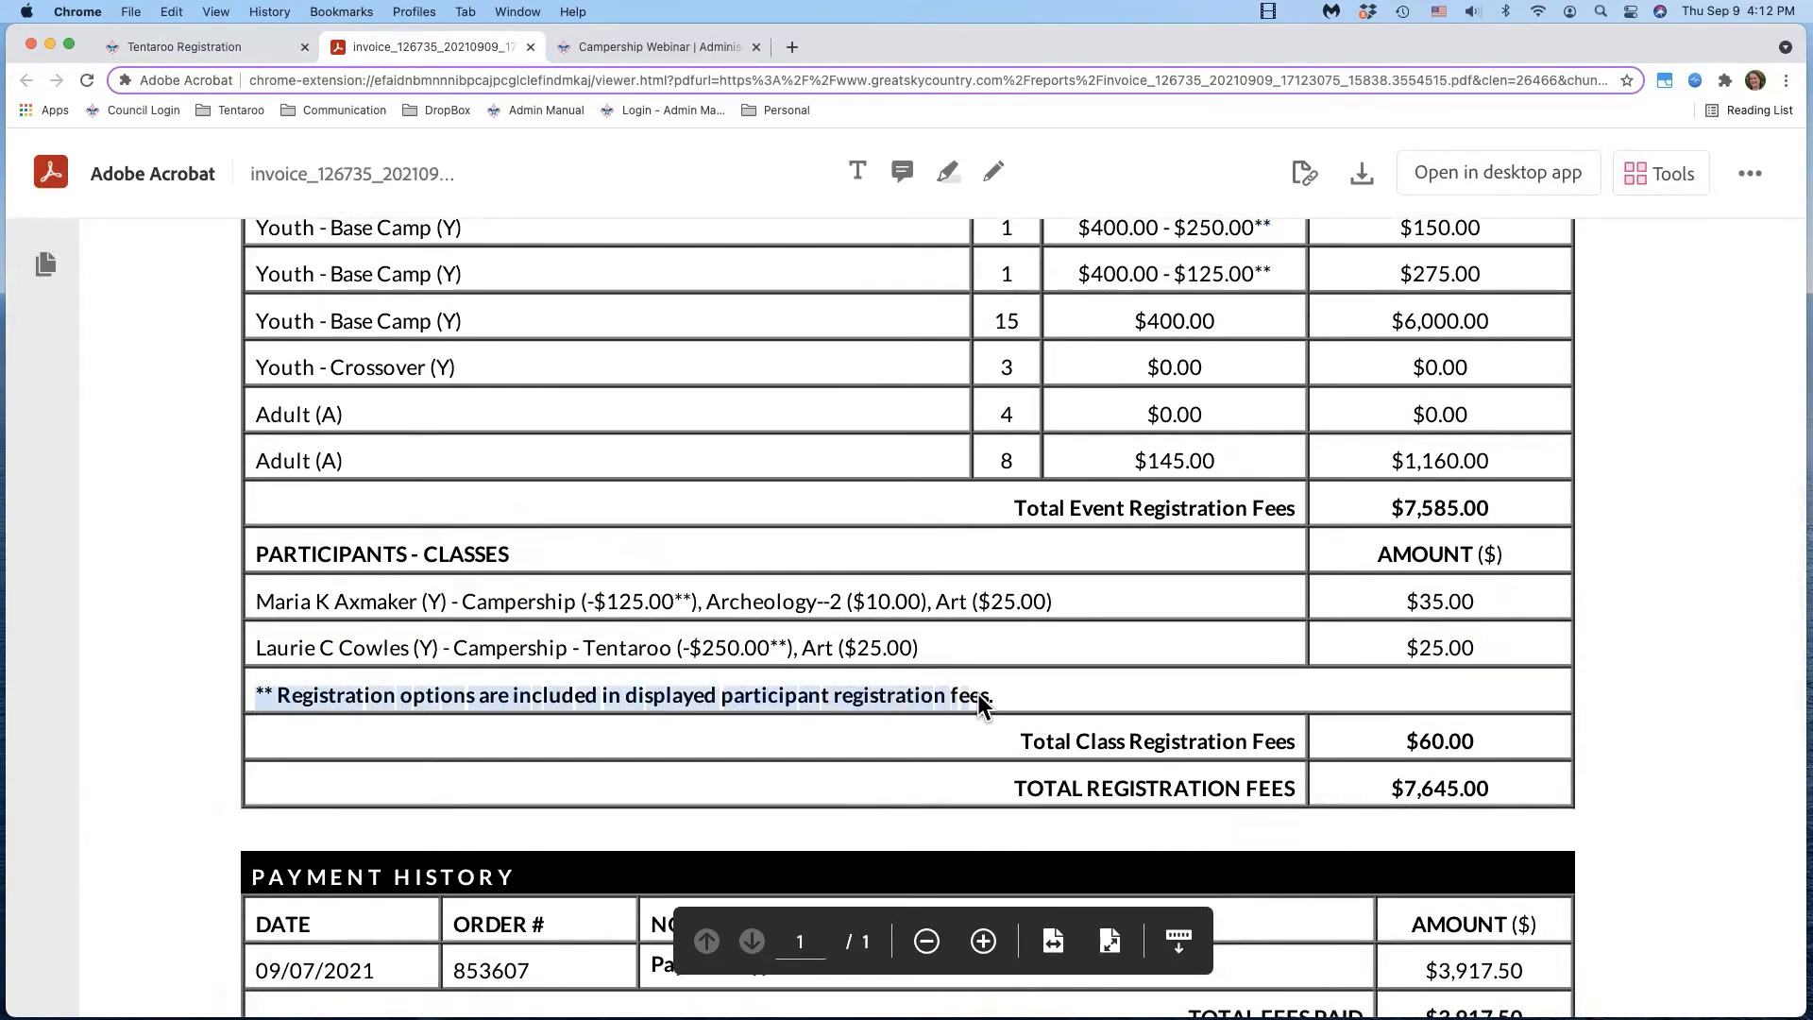
drag(979, 696, 1000, 699)
click(521, 696)
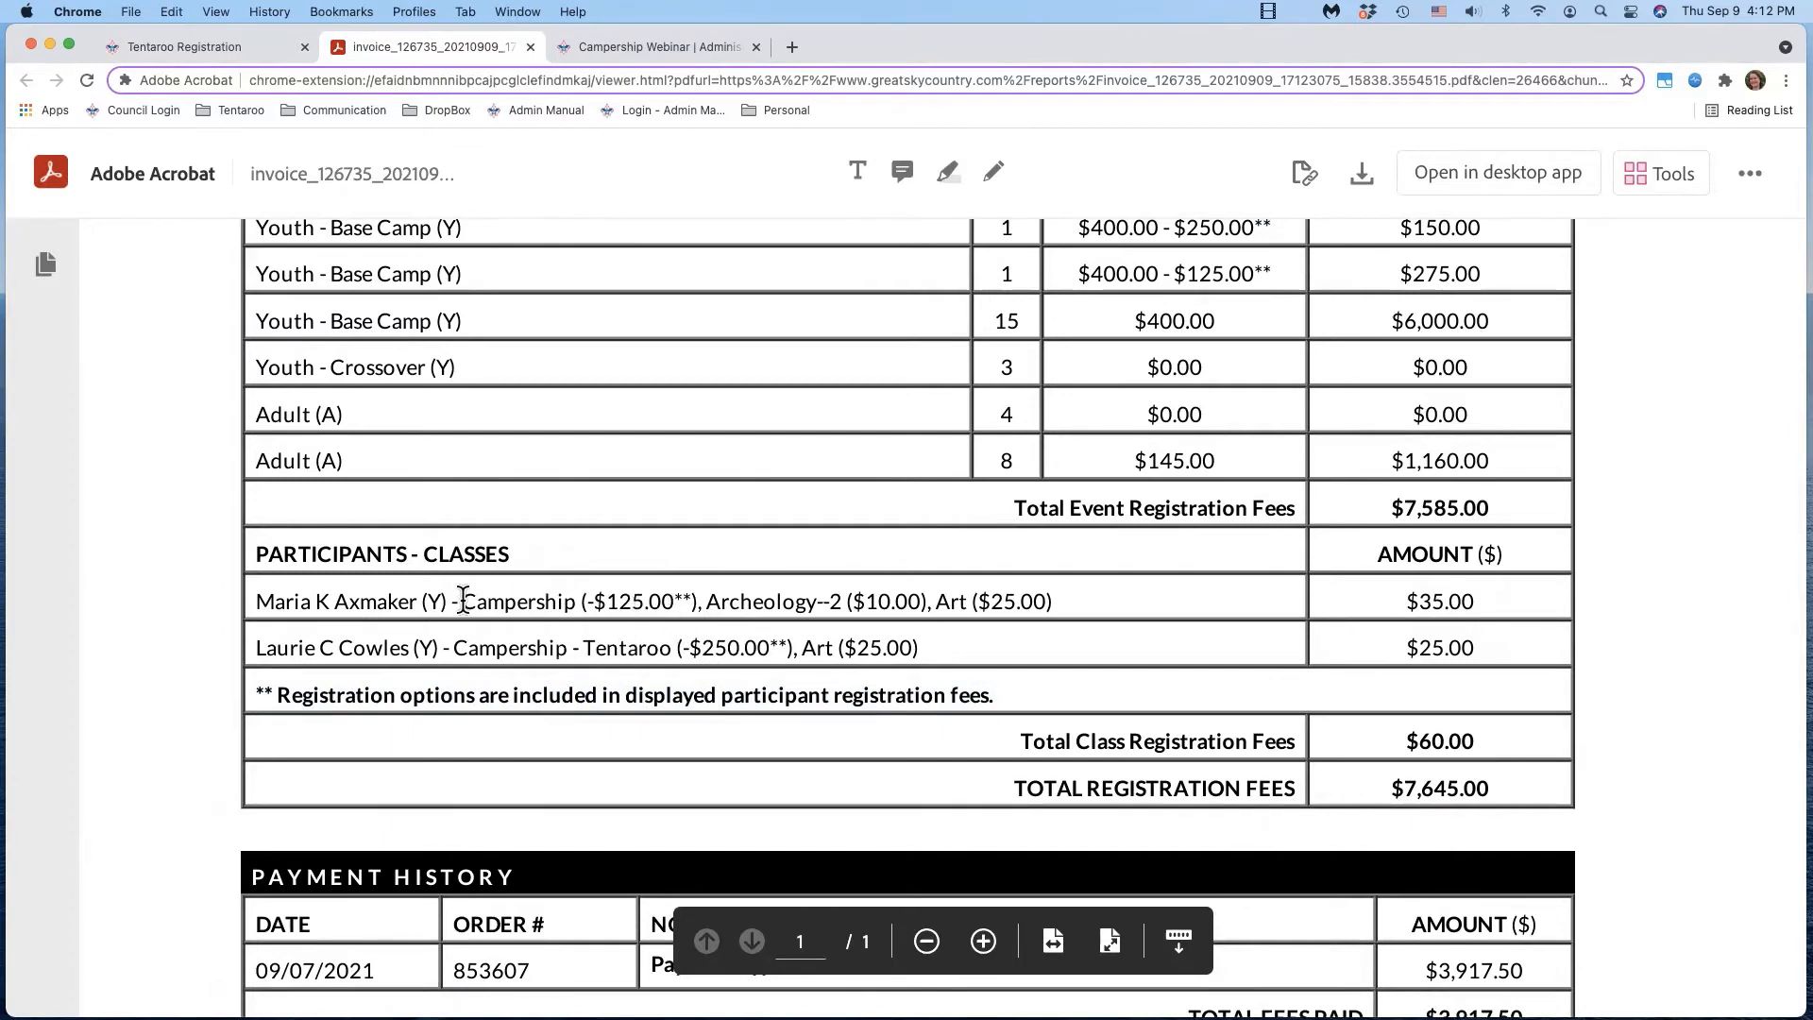
drag(676, 648, 769, 652)
click(784, 651)
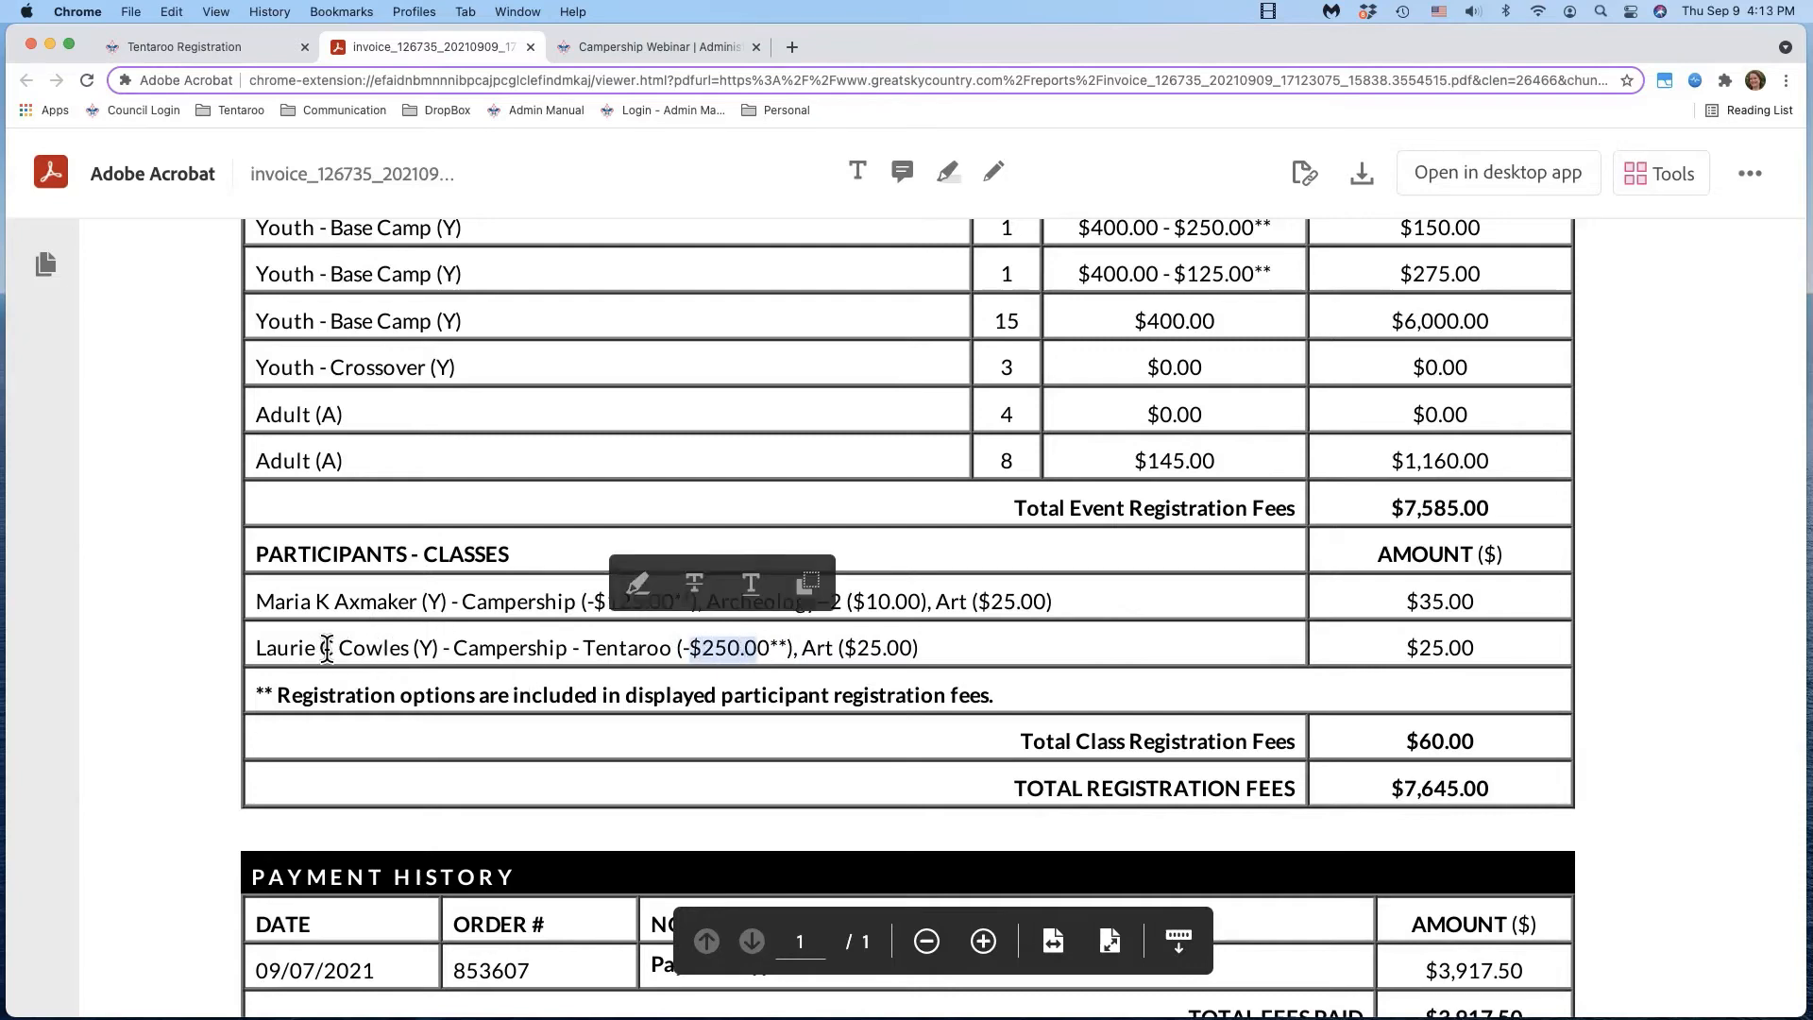
- Compare the invoice's participant fees with the class entries and review the payment history and balance
scroll(979, 586, up, 4)
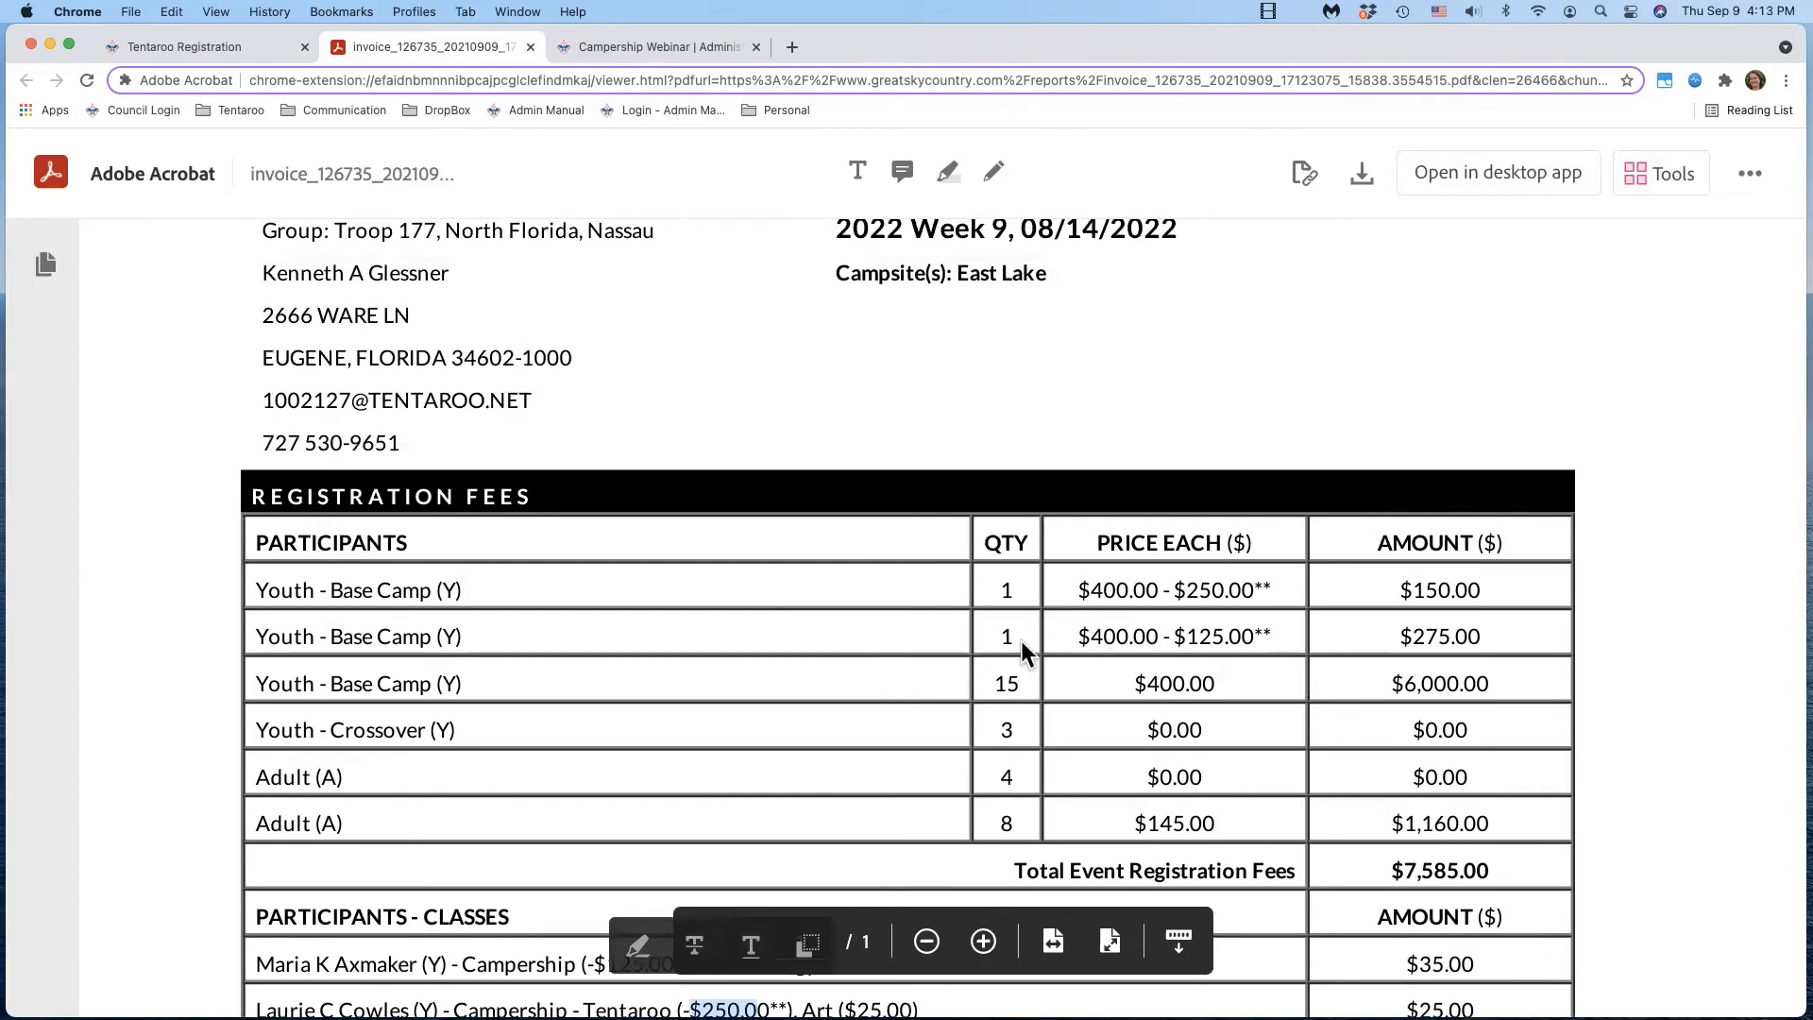
scroll(1123, 644, down, 1)
scroll(1124, 645, down, 1)
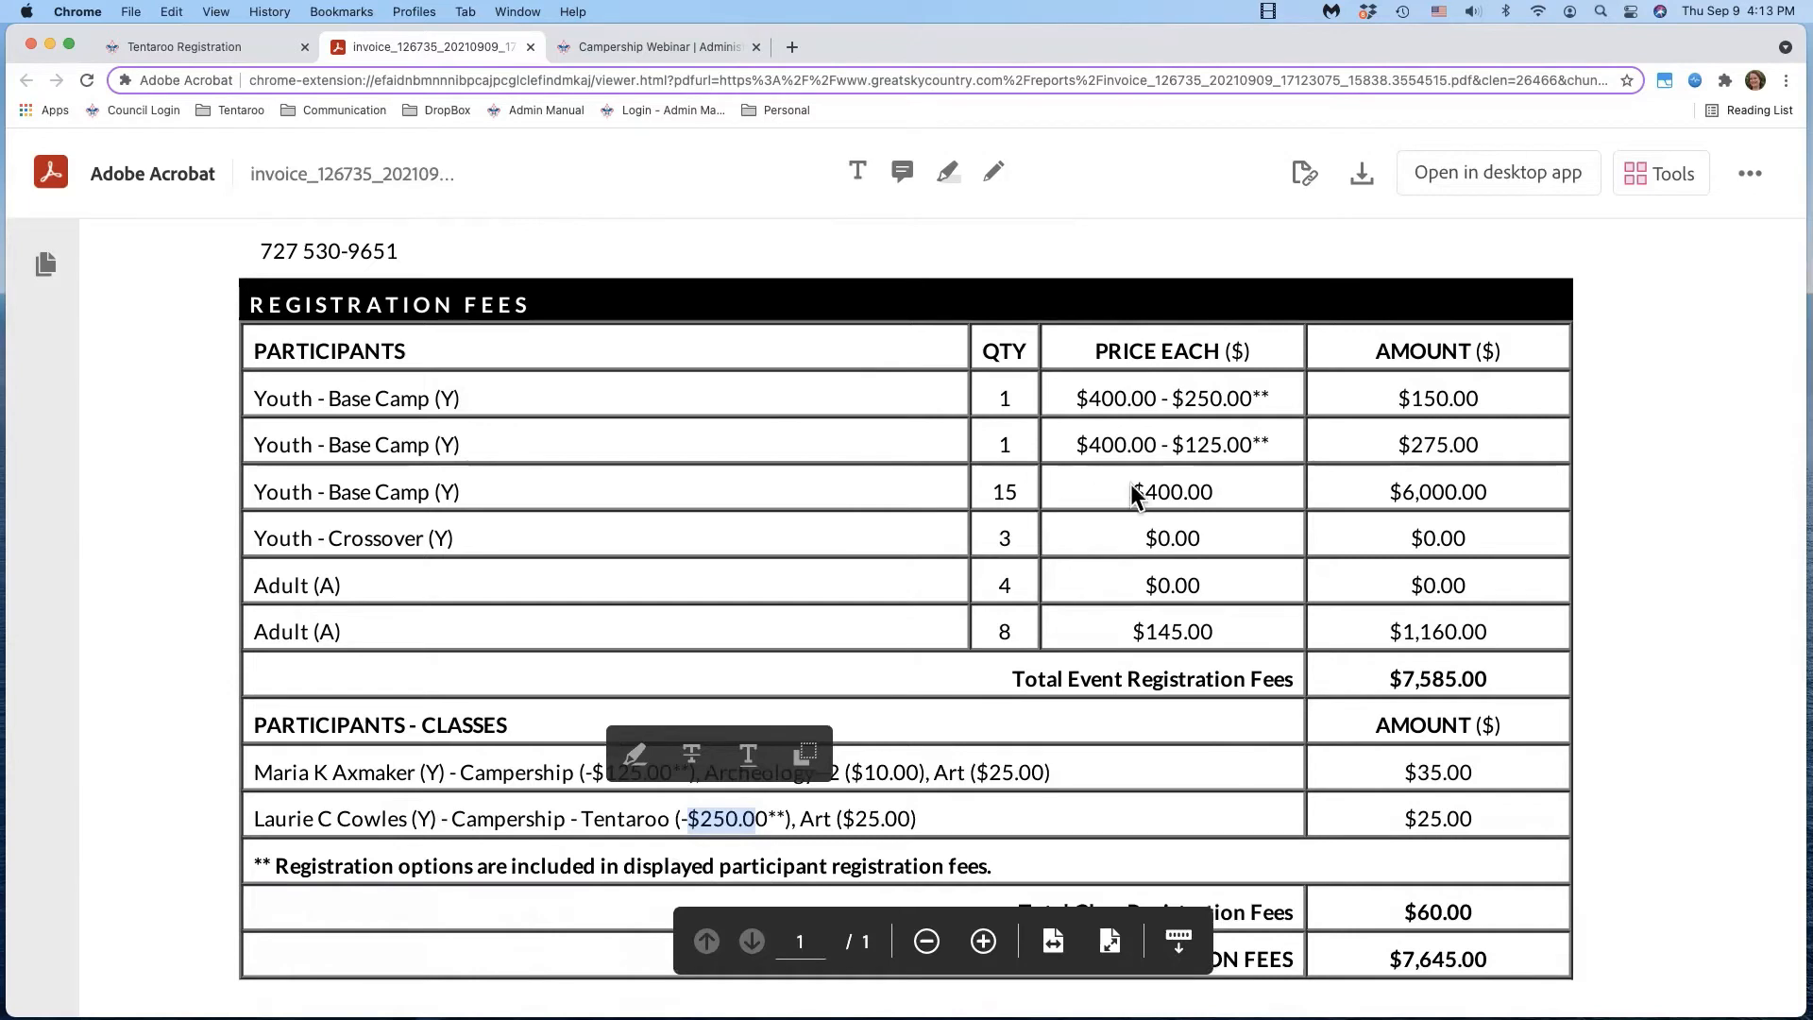
scroll(1135, 482, up, 1)
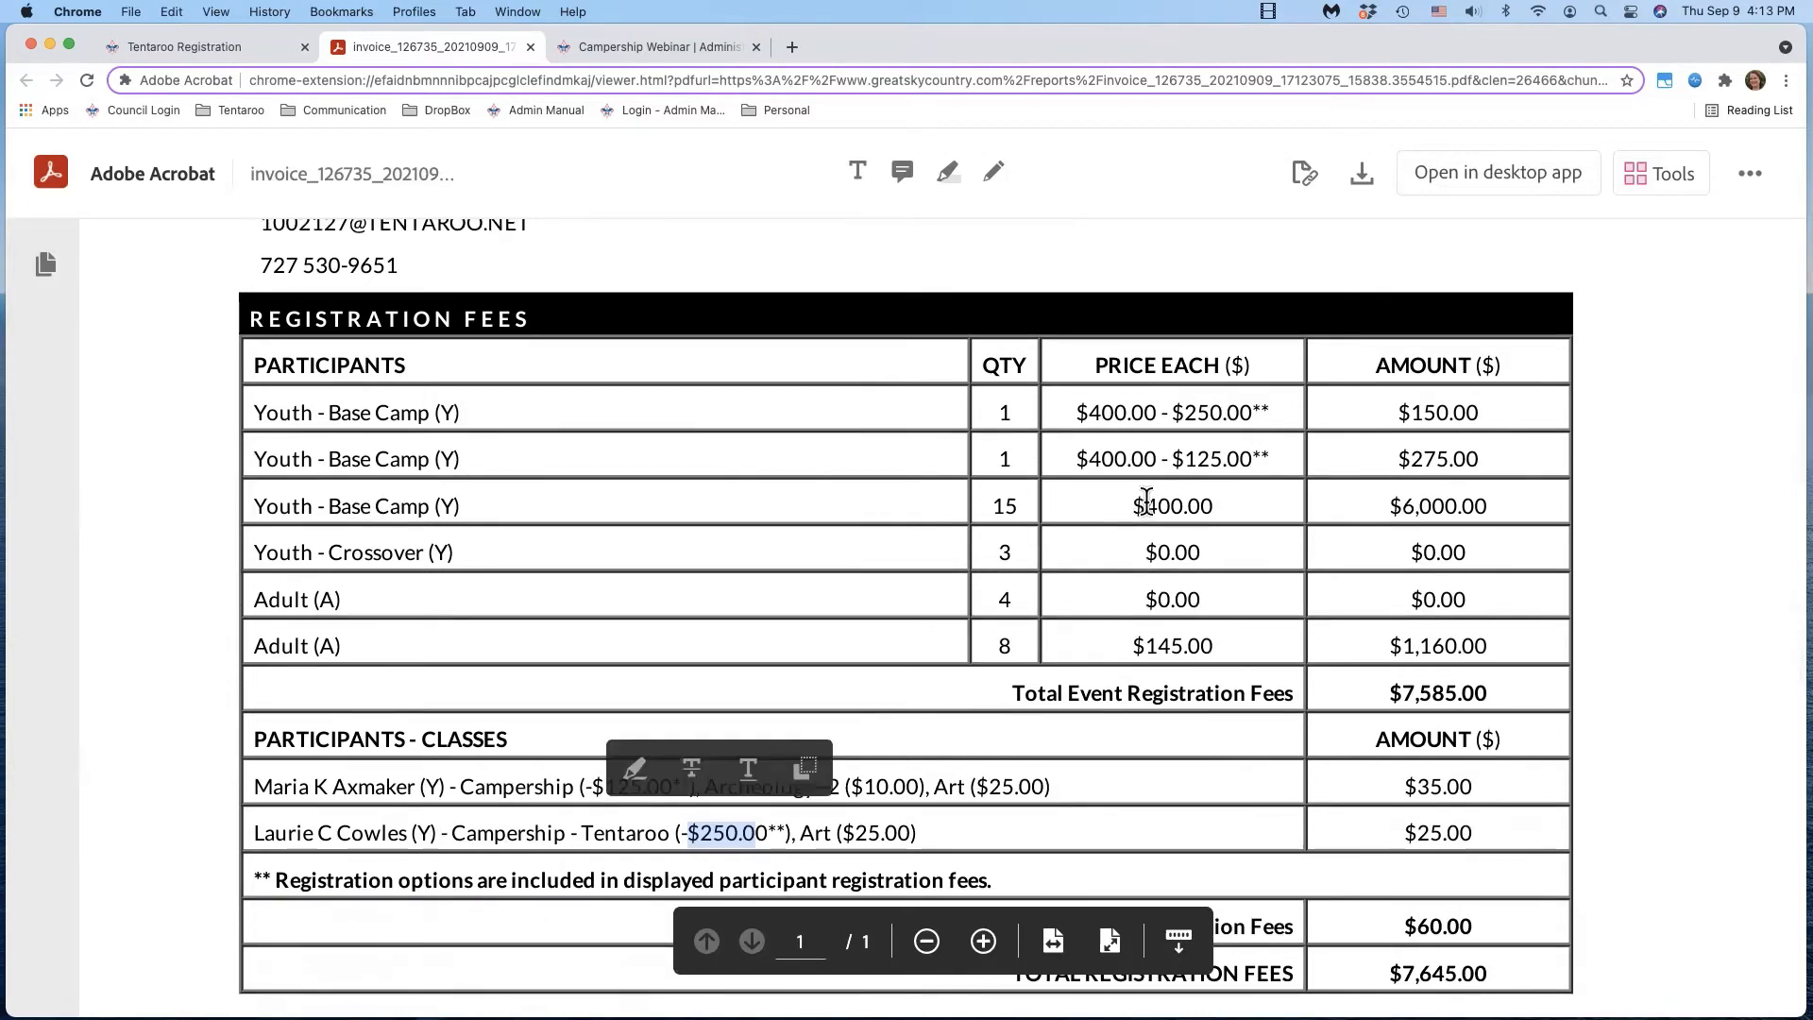
scroll(1141, 491, down, 2)
scroll(1146, 500, down, 5)
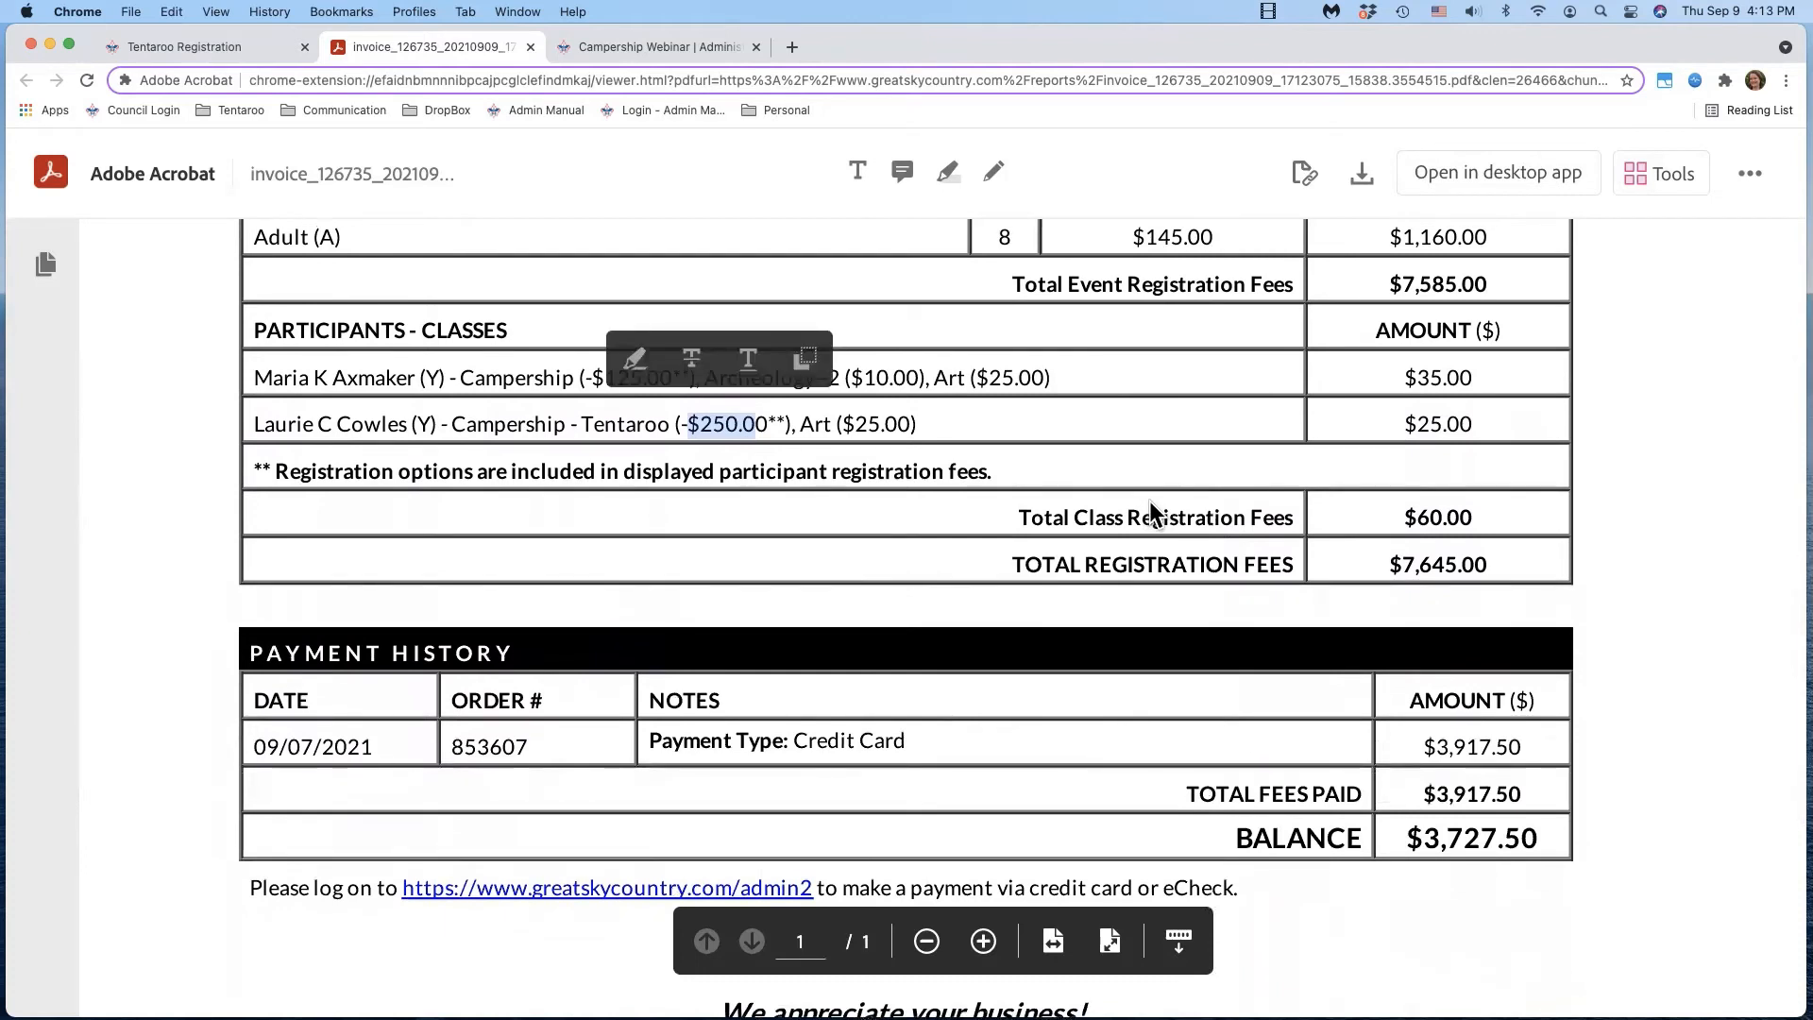
scroll(1148, 500, down, 2)
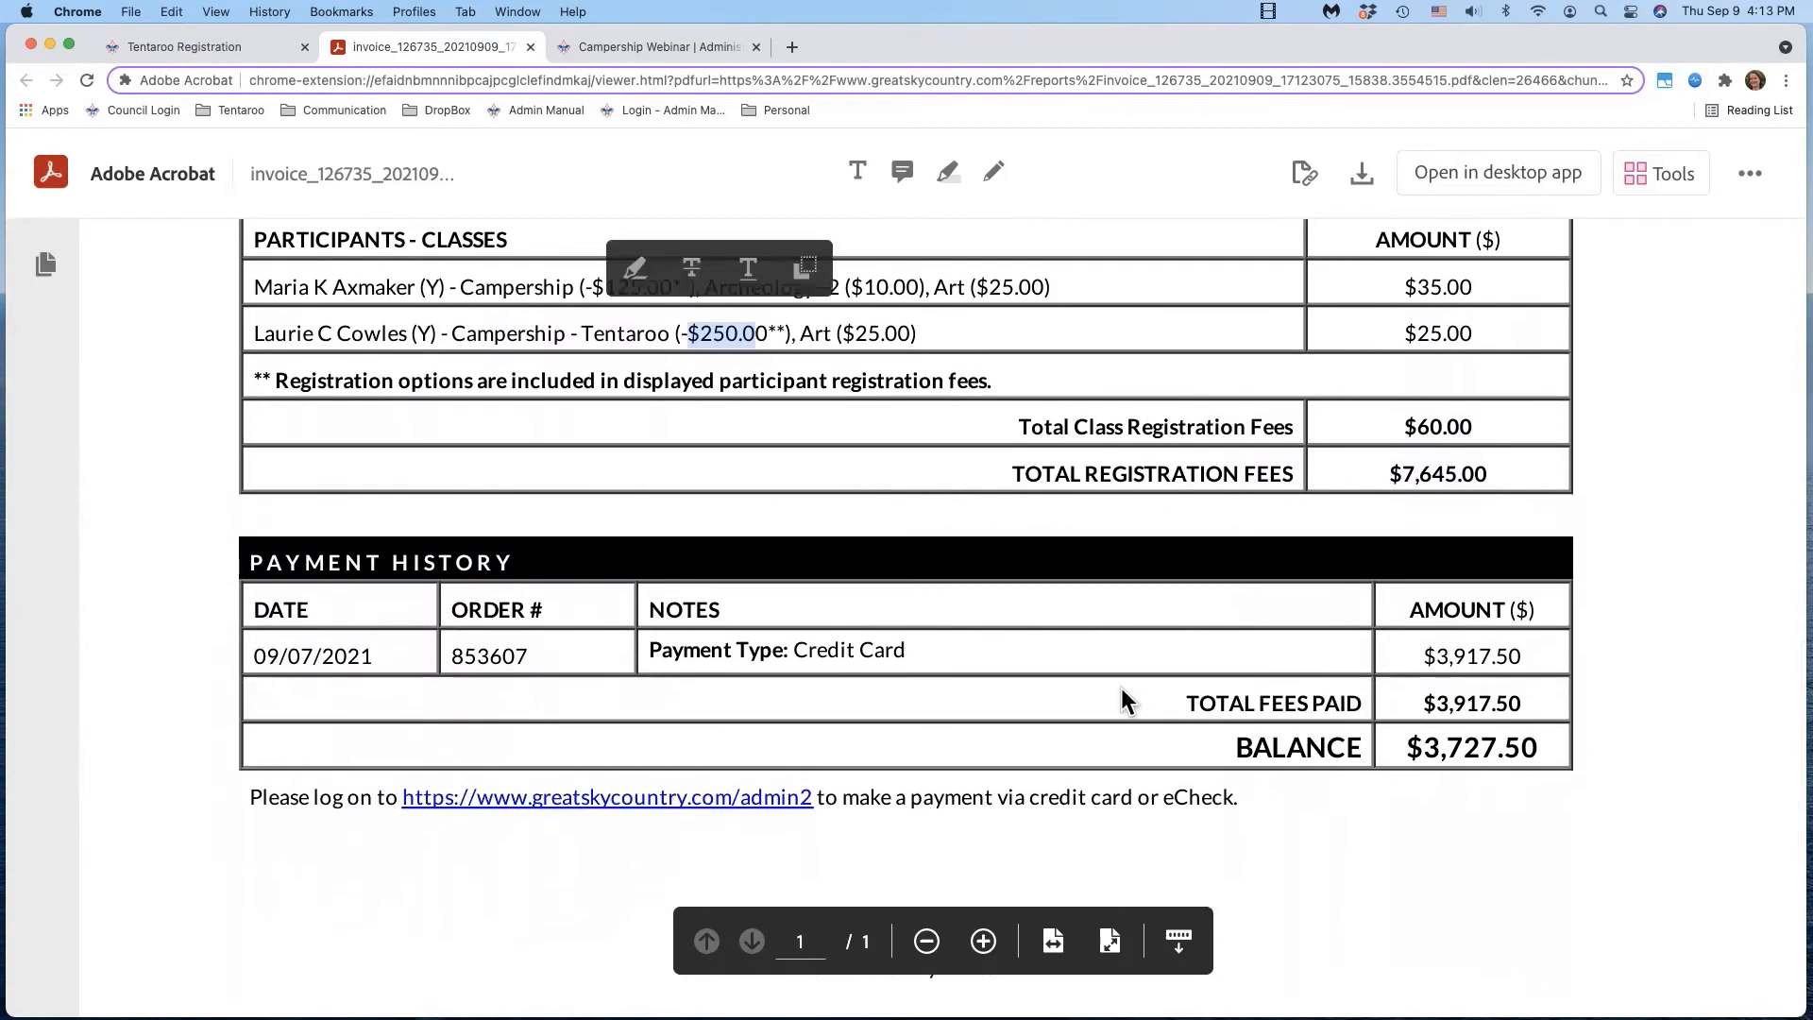
scroll(1119, 678, up, 2)
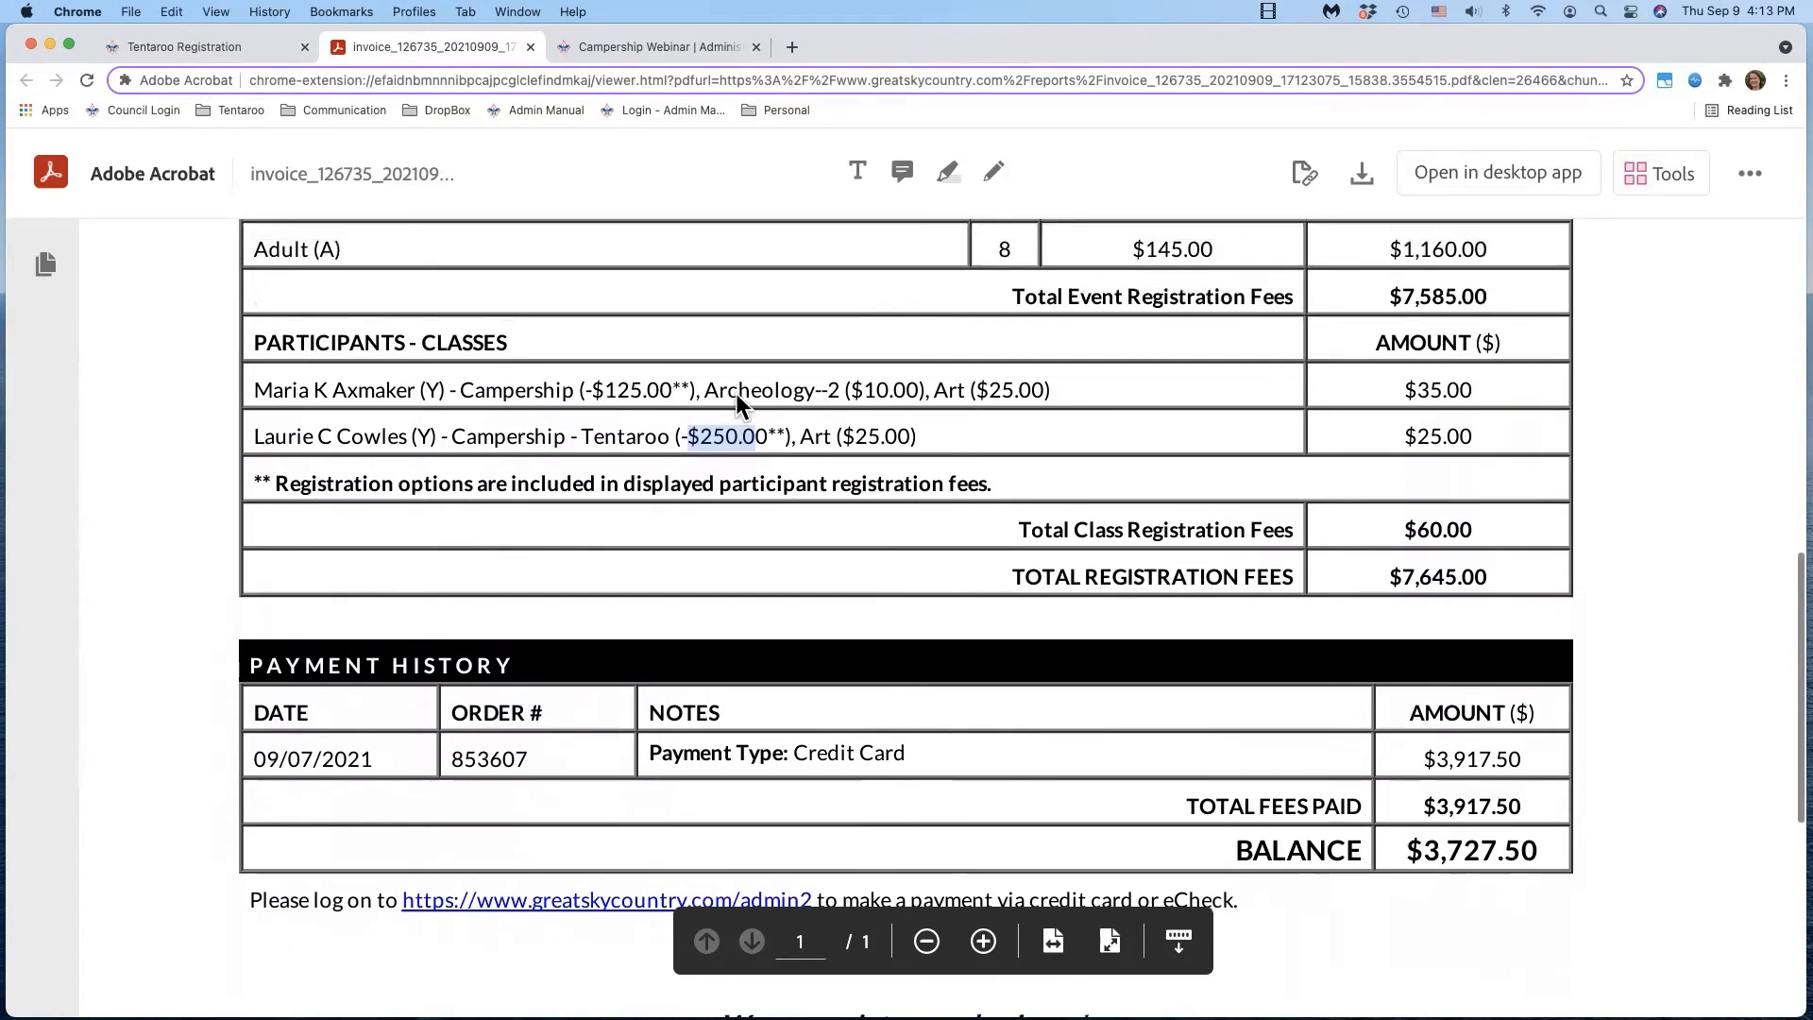
- Return to the Week 9 registration and cancel the second Youth - Base Camp participant's registration, keeping the minimum required payment
click(228, 50)
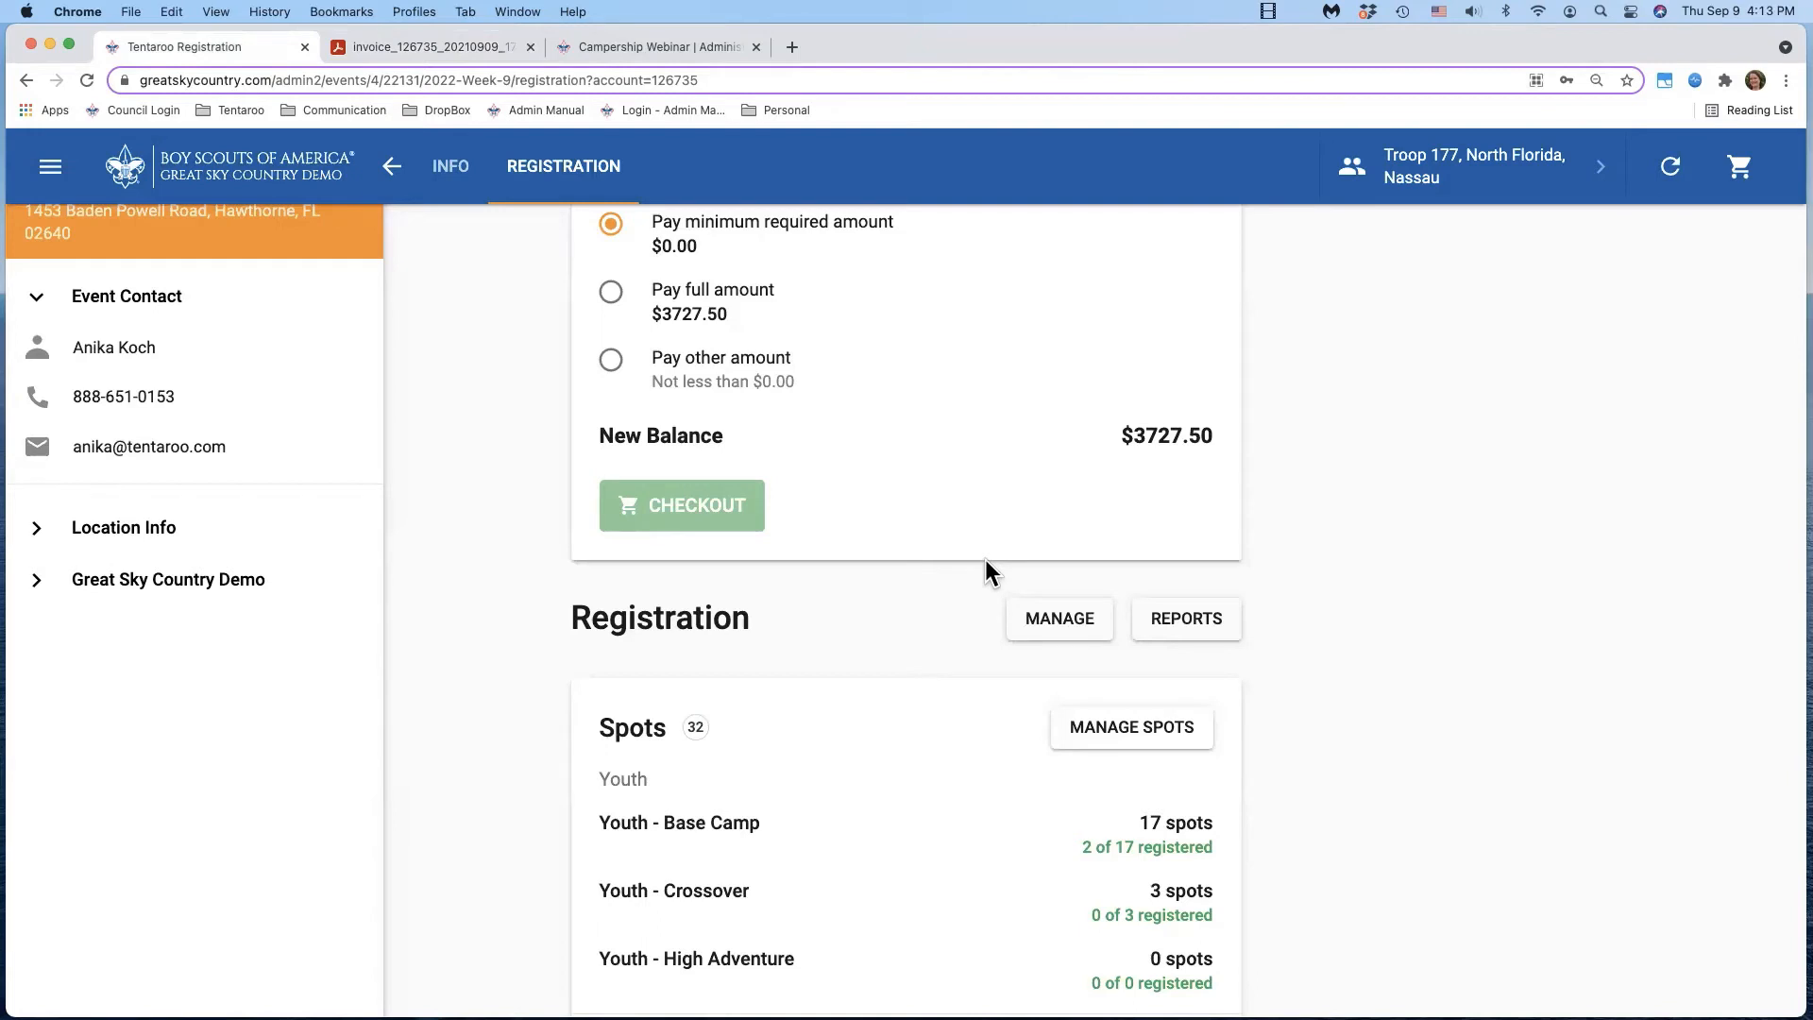
scroll(985, 561, down, 7)
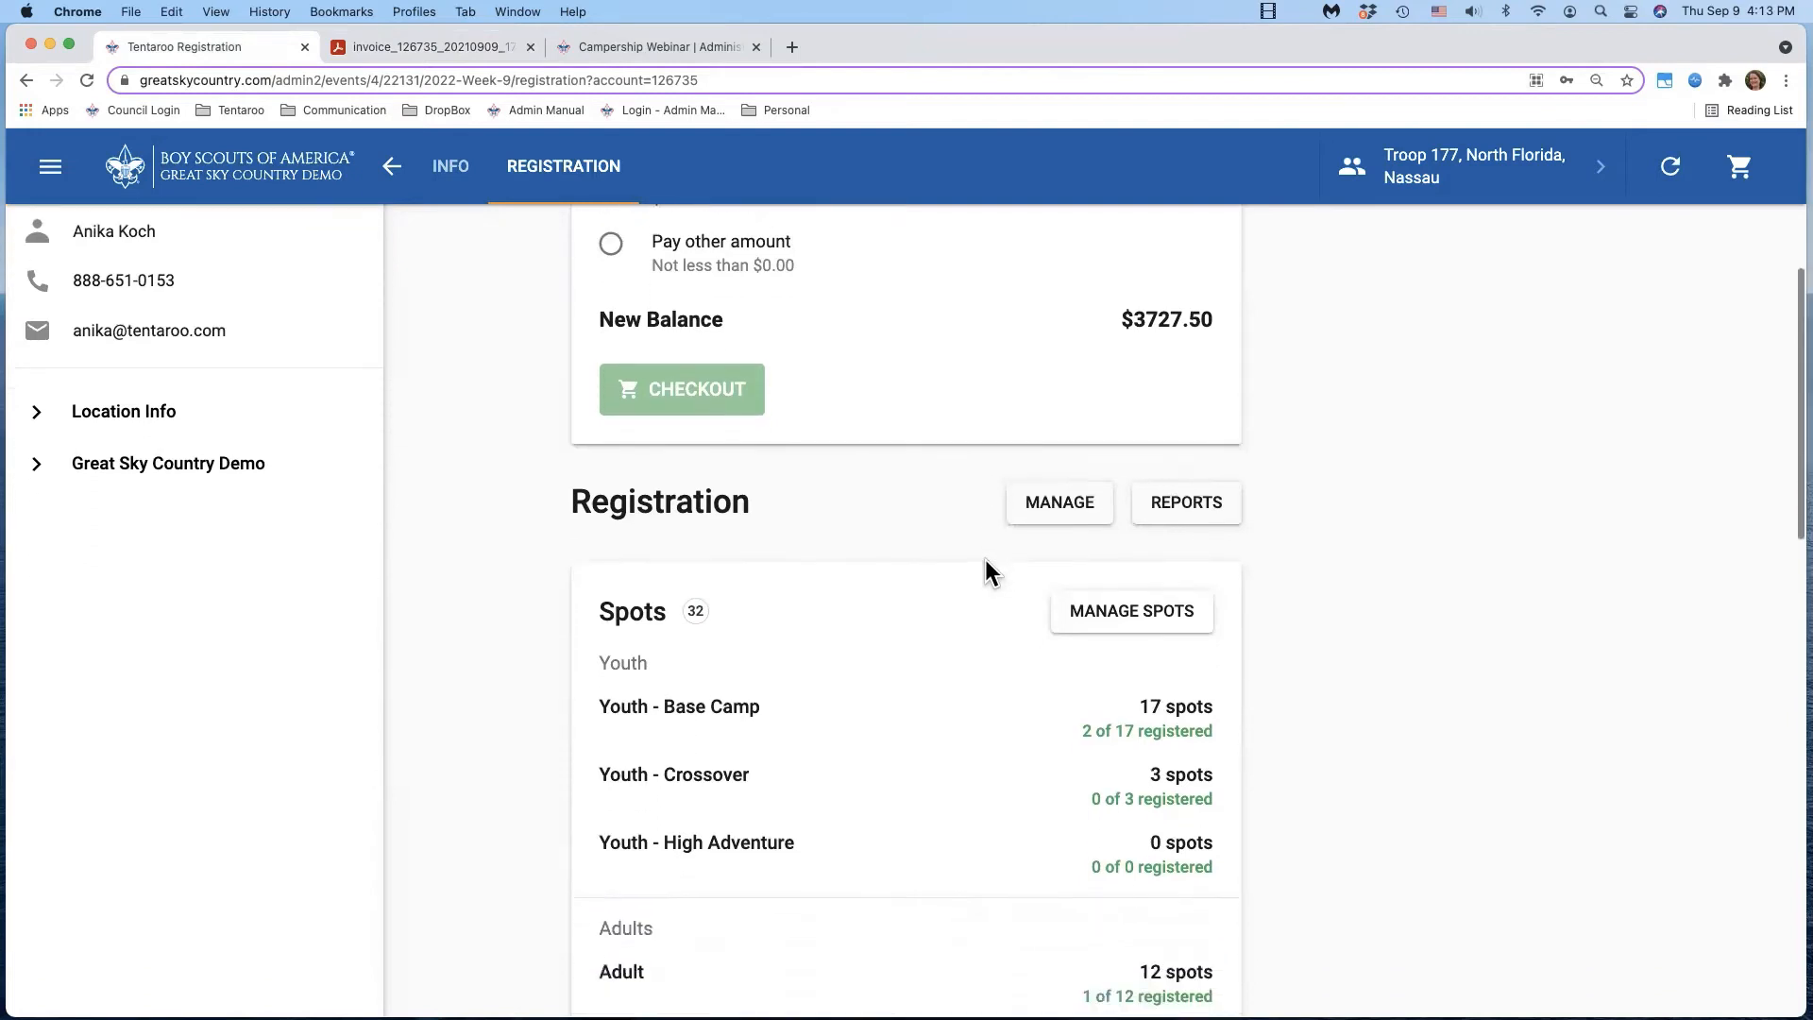
scroll(988, 566, down, 2)
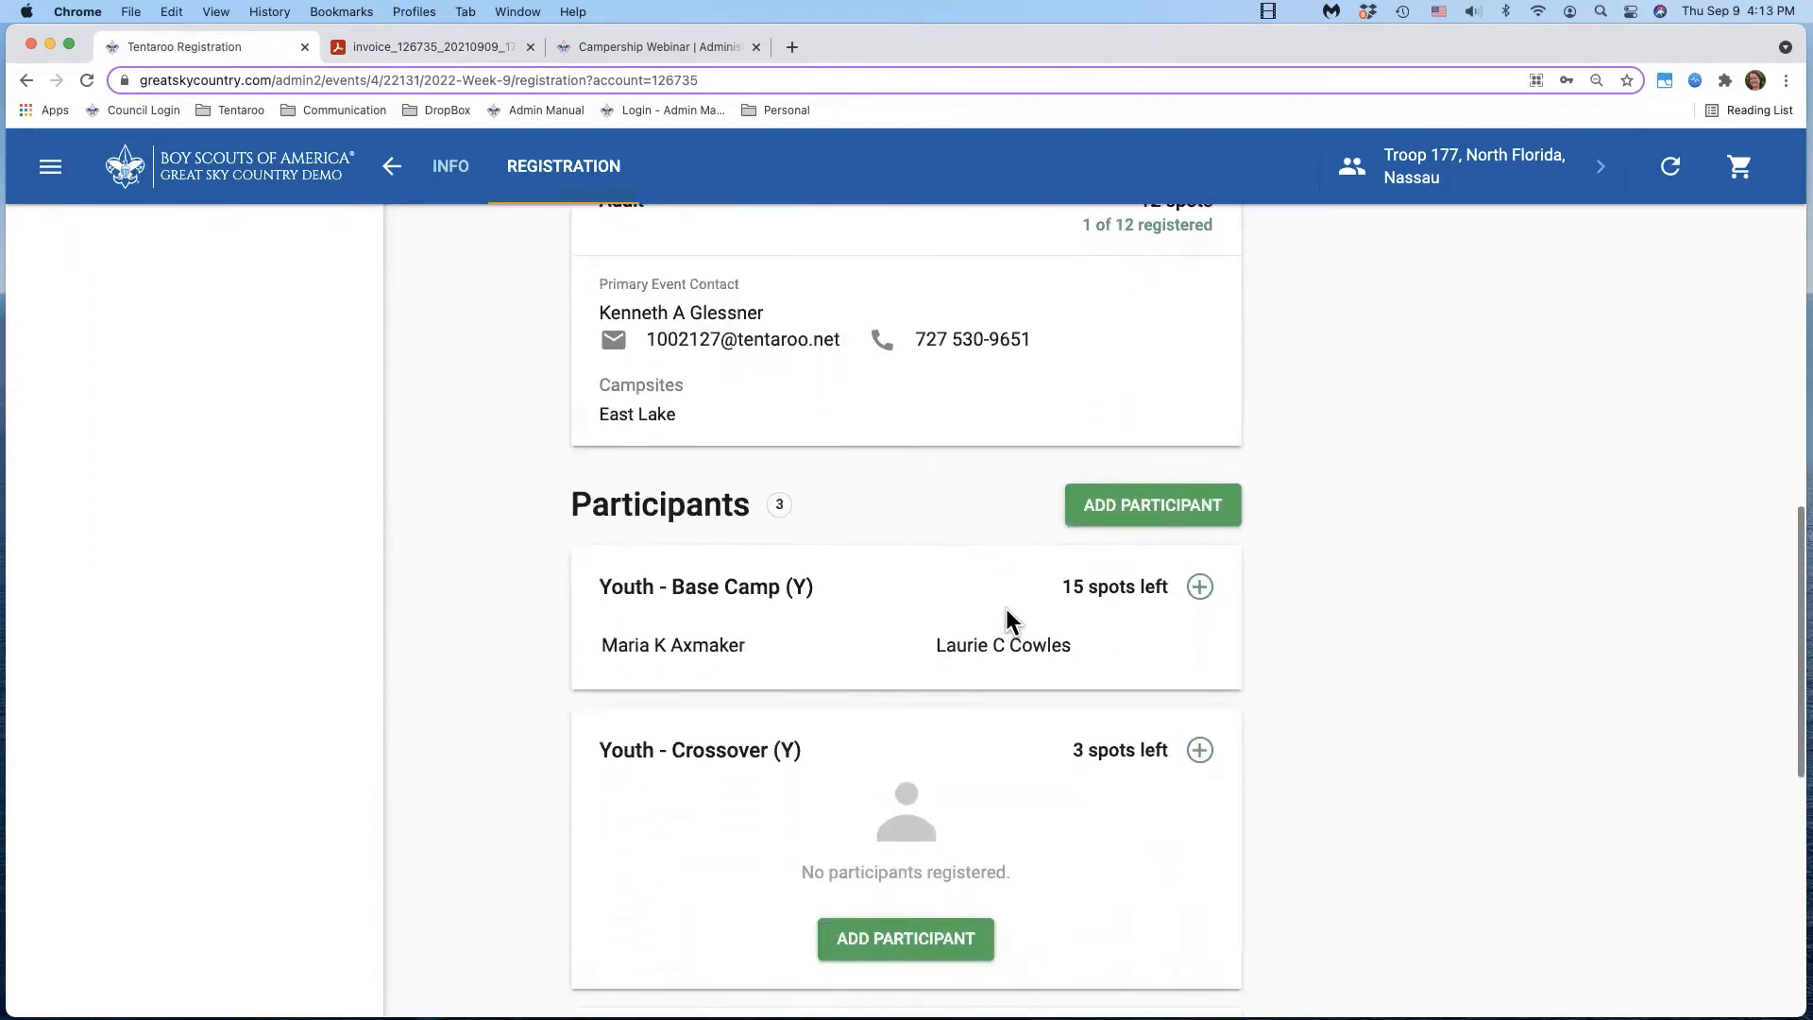
scroll(1036, 652, up, 1)
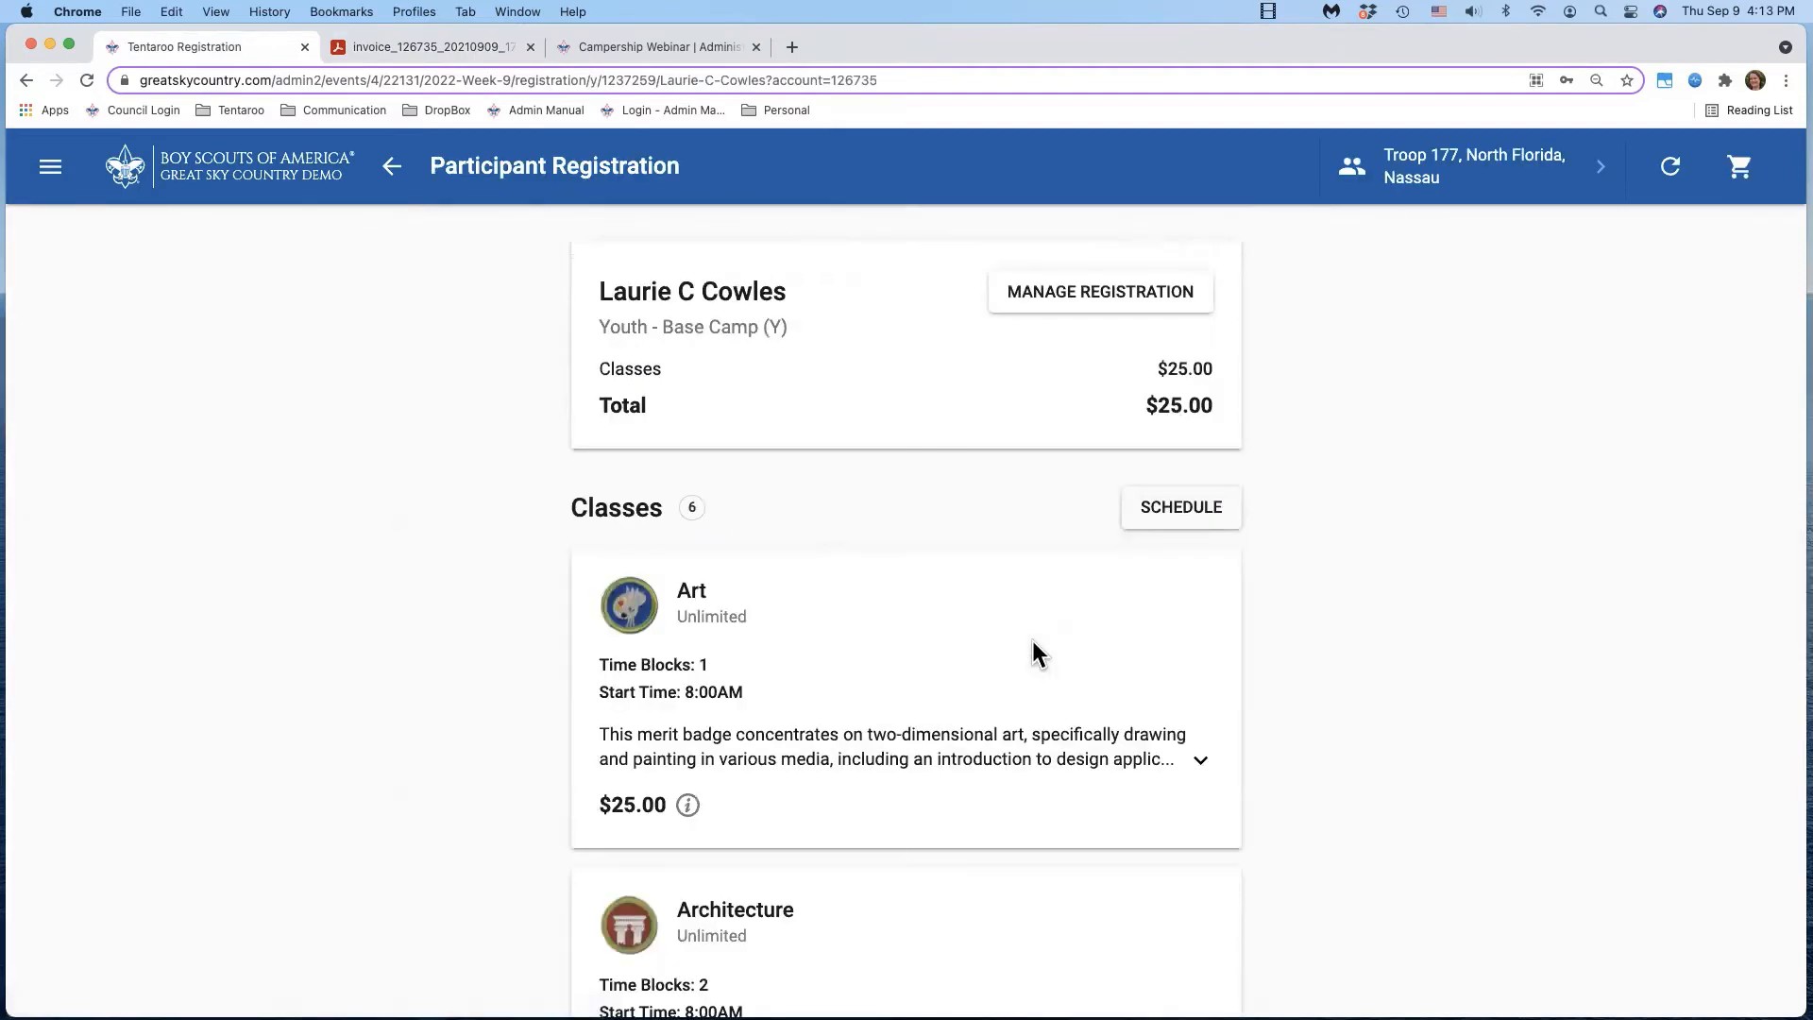
click(1083, 294)
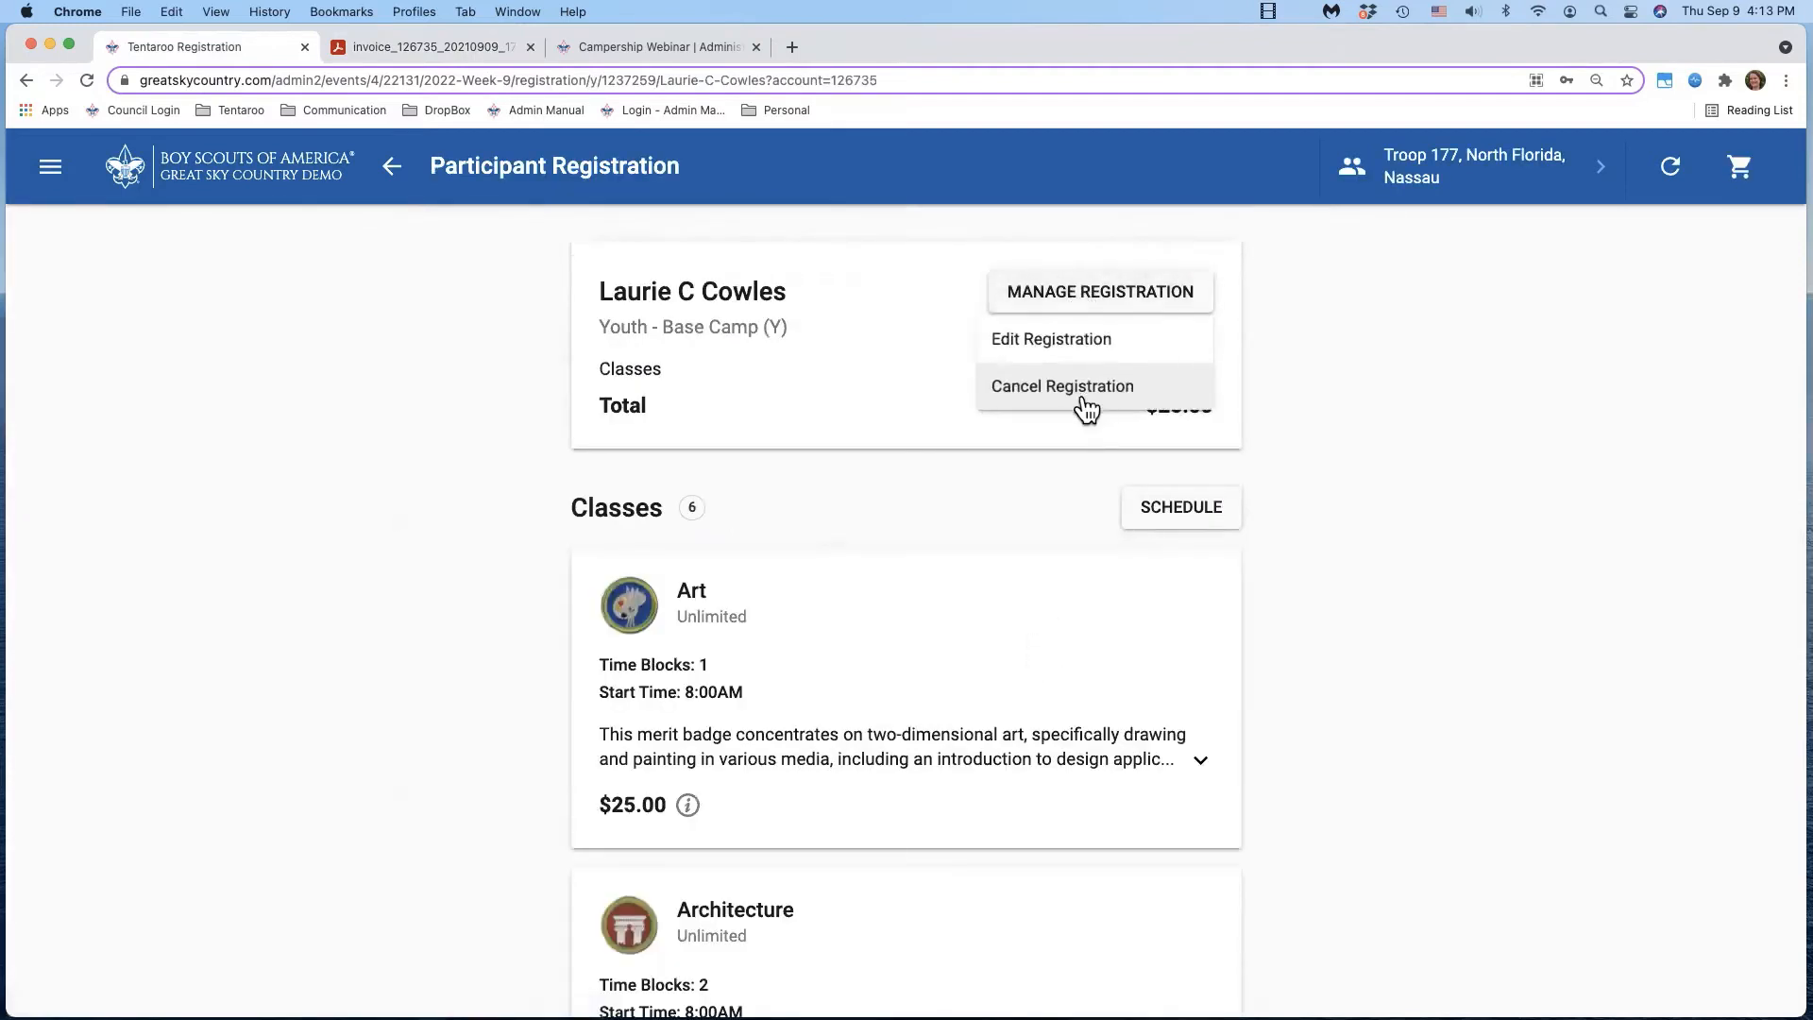
click(1057, 391)
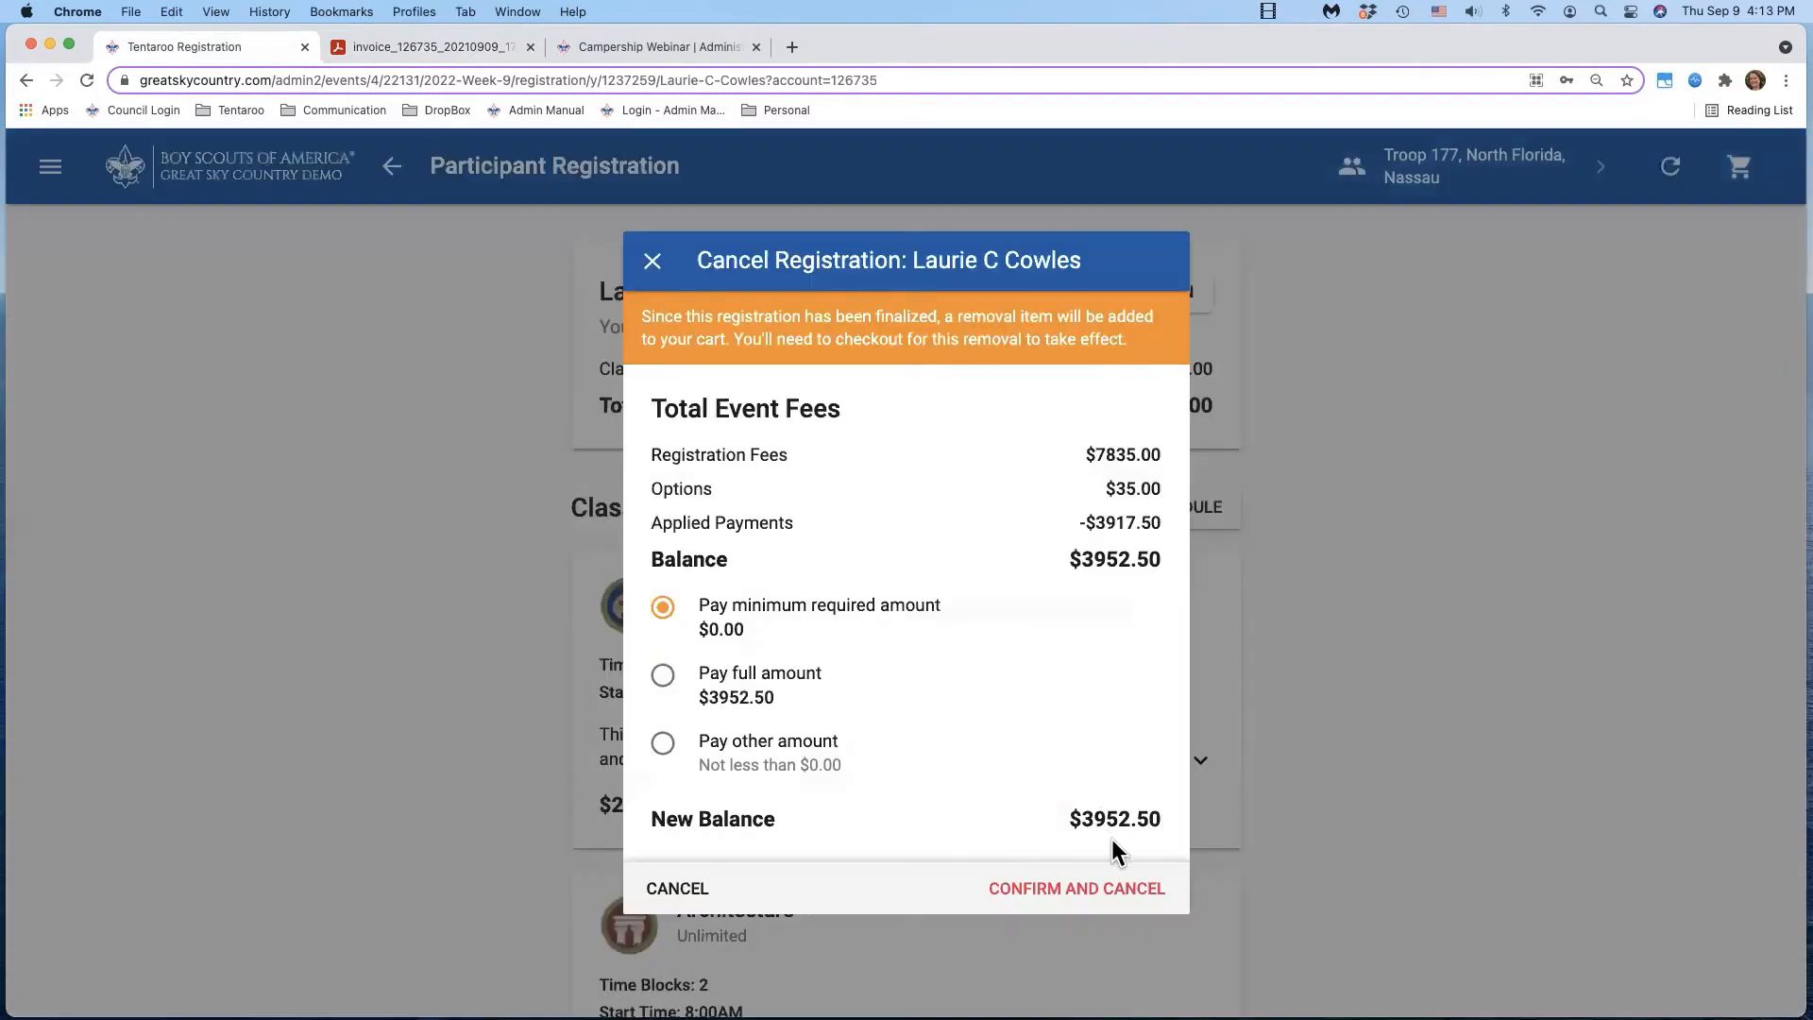
click(1086, 892)
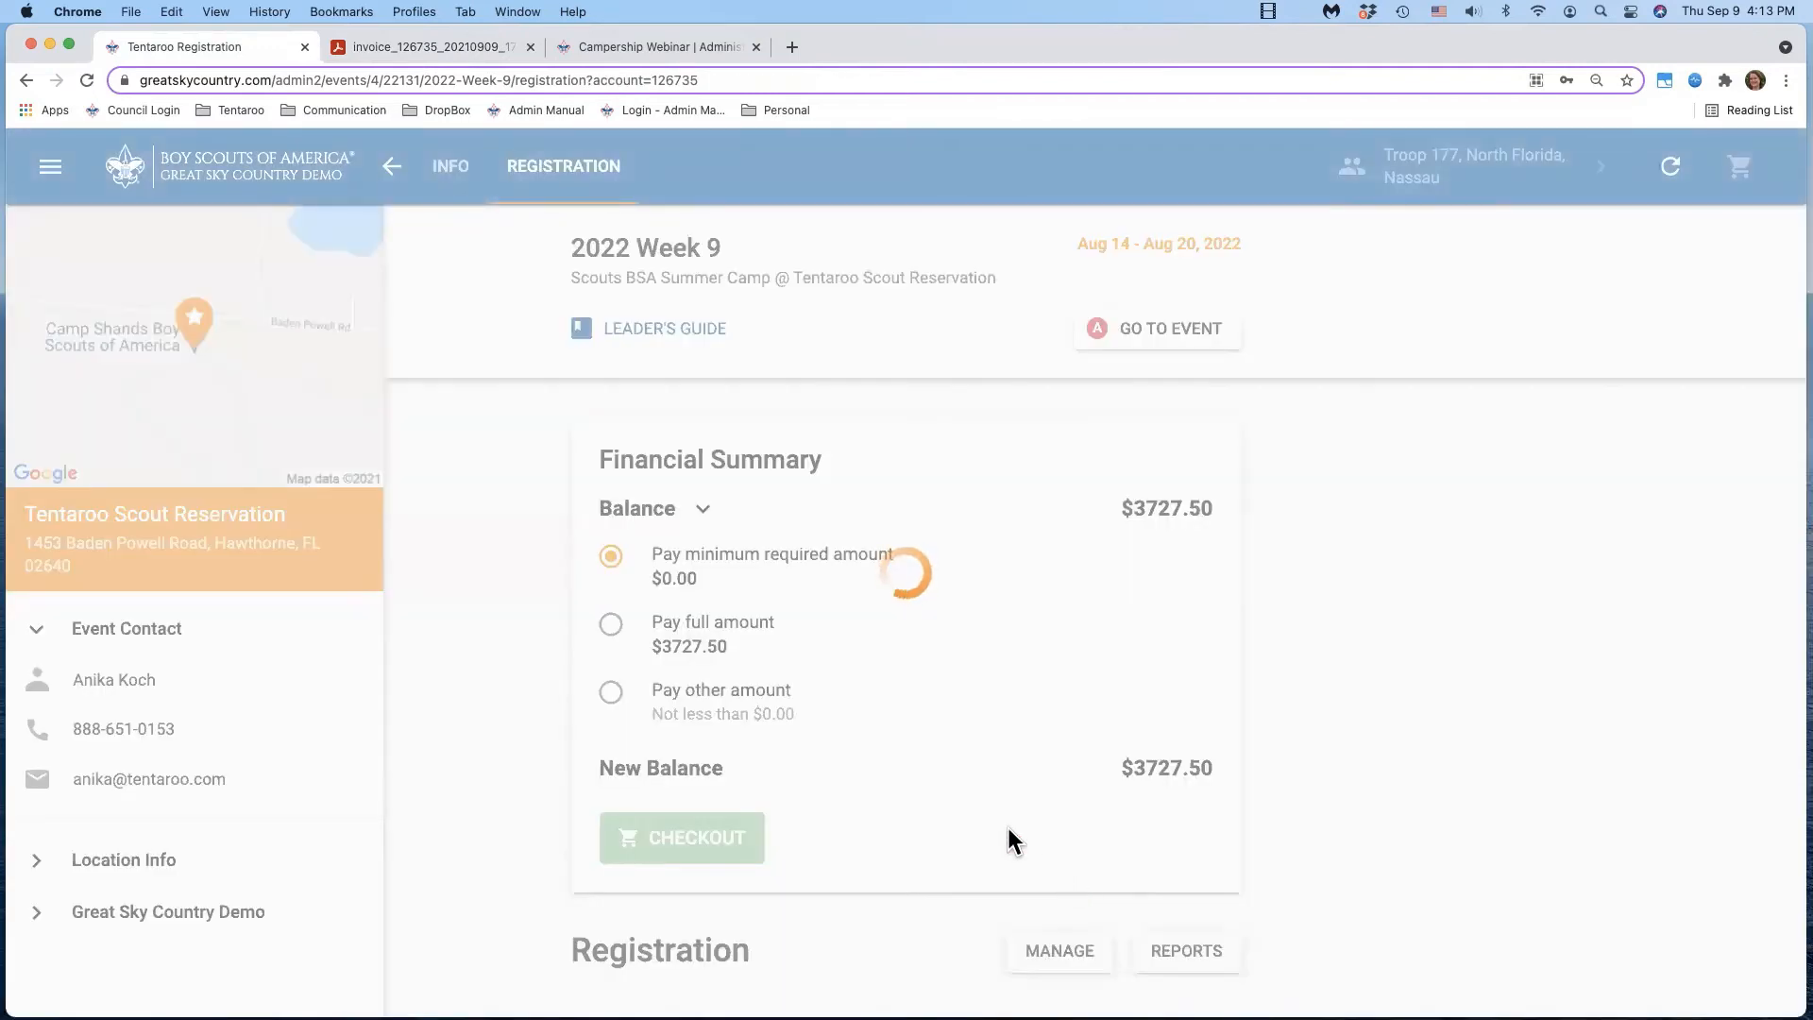
- Check out the registration removal without sending a receipt, adding a note that the participant cancelled, and close the order confirmation
click(703, 930)
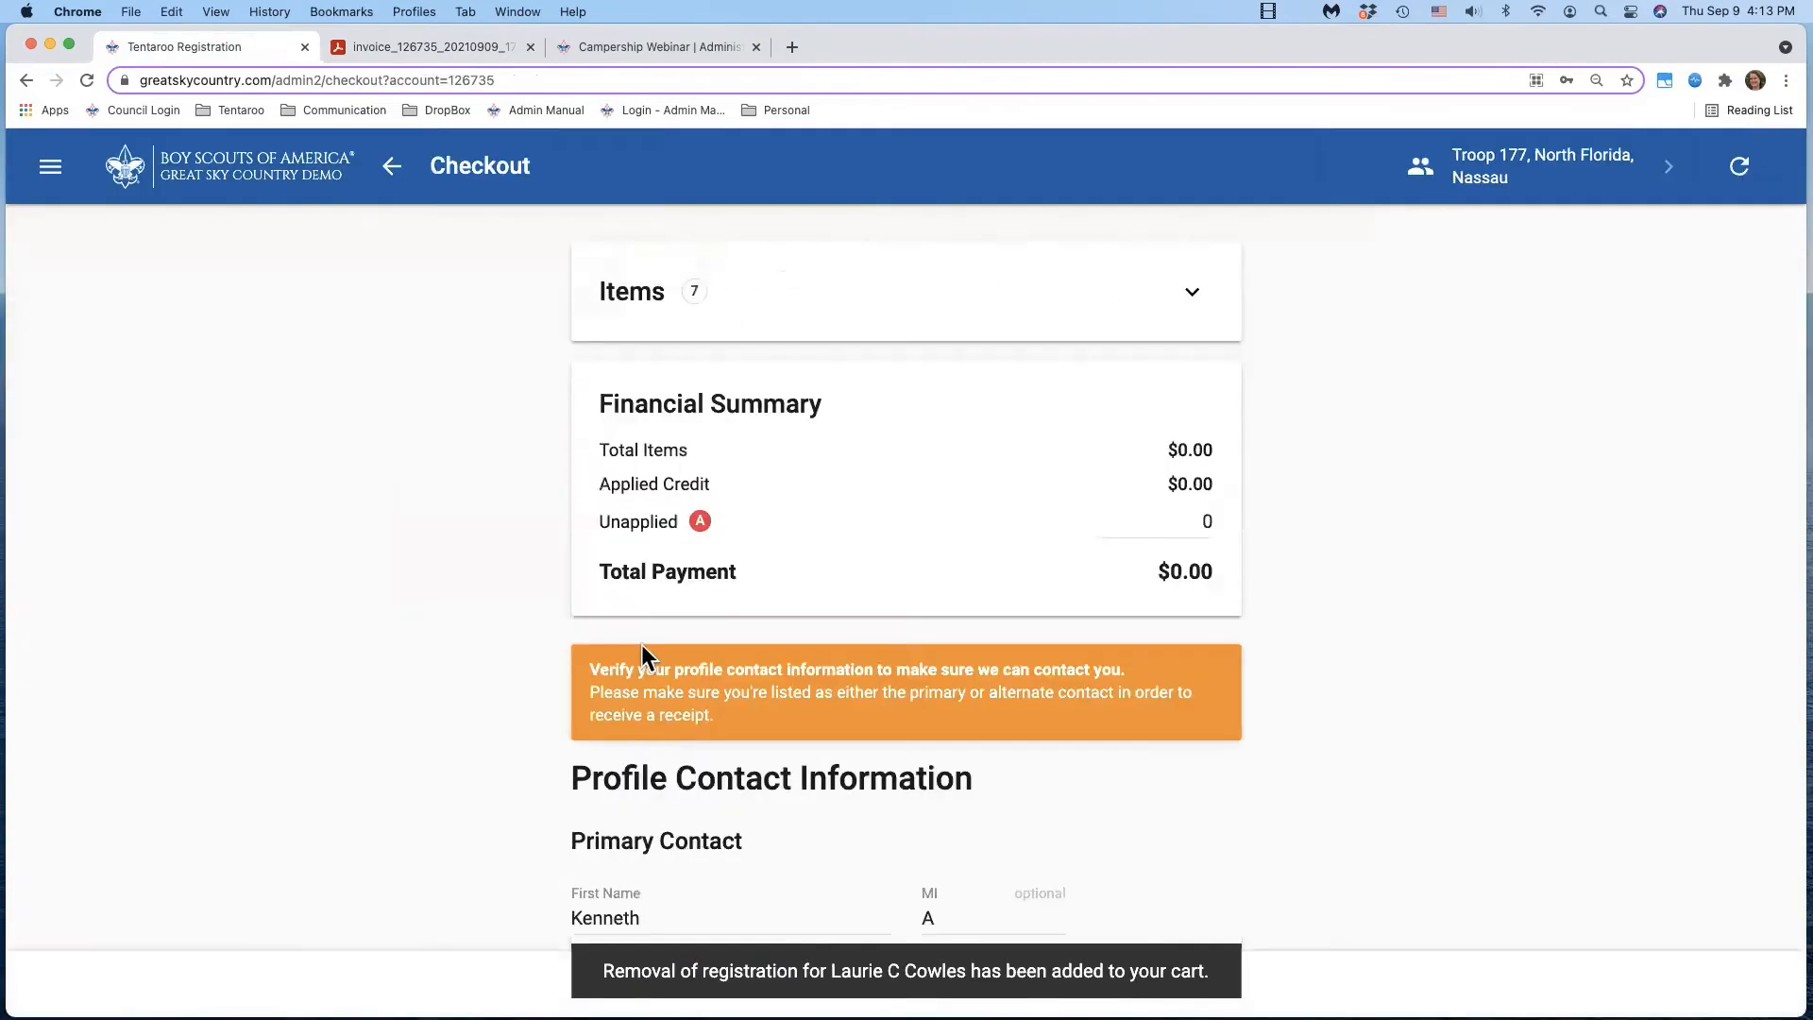
scroll(661, 647, down, 15)
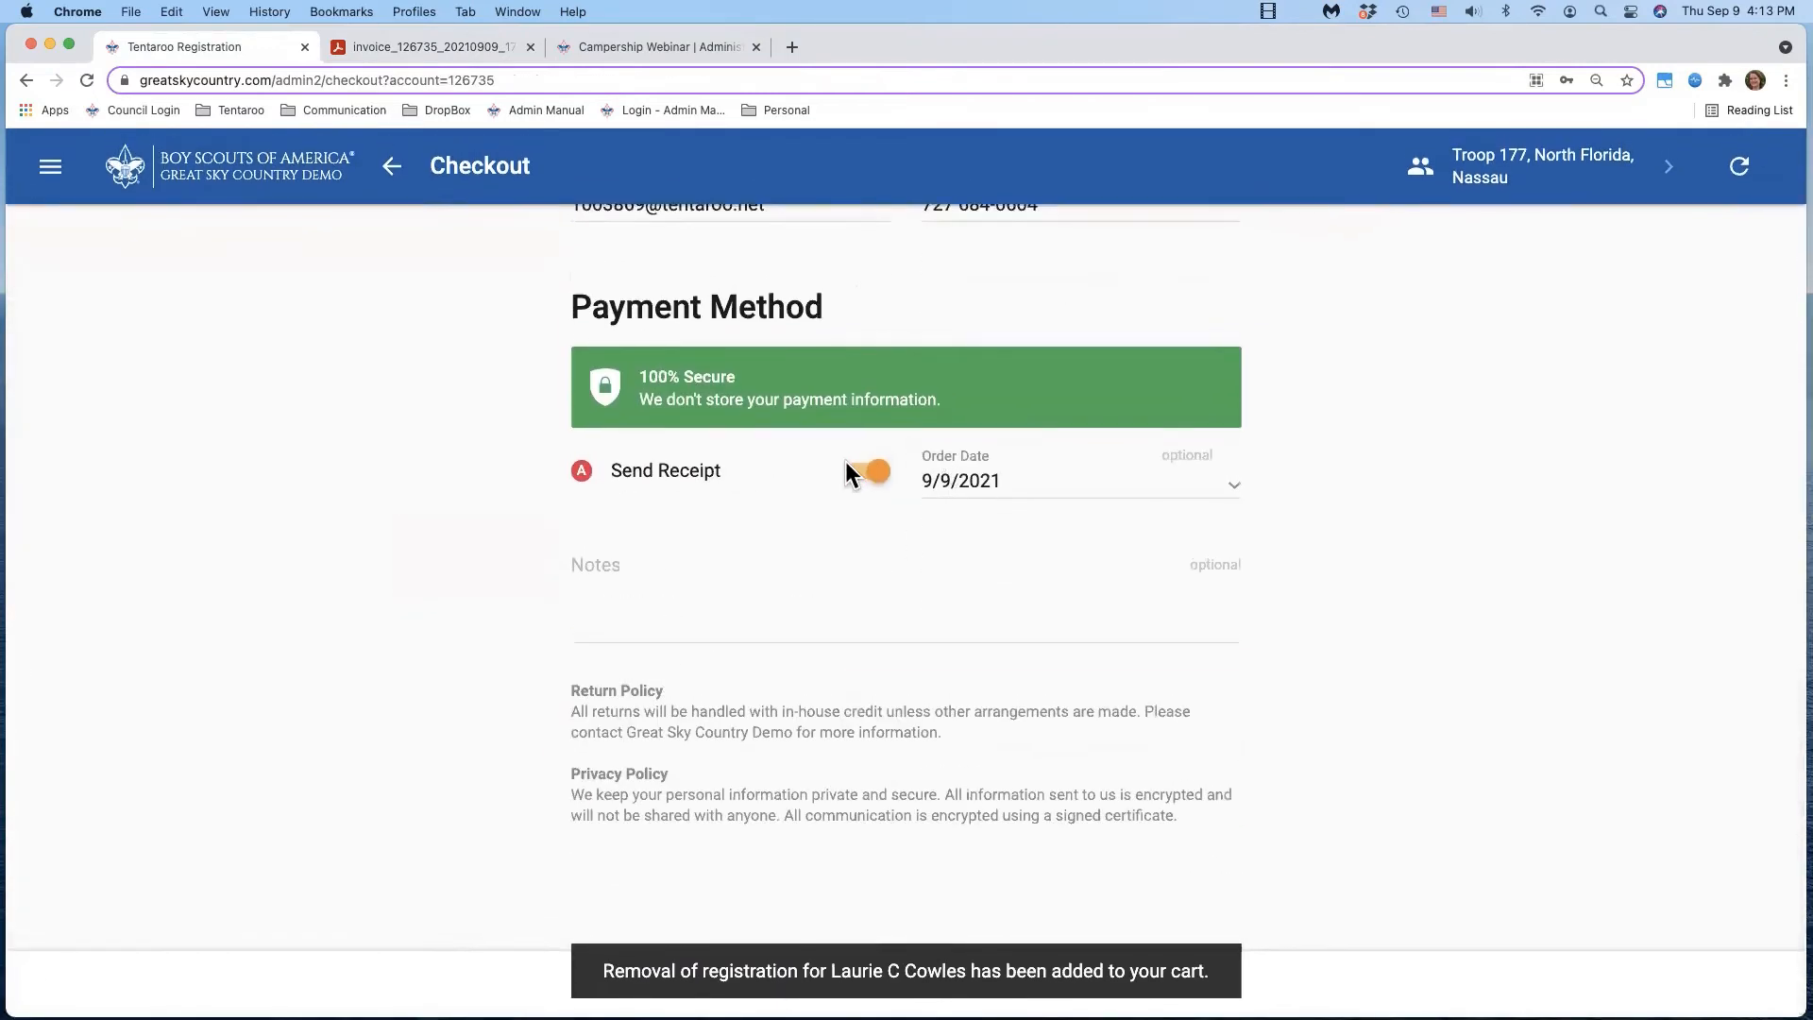
click(869, 468)
click(627, 591)
text(Laru)
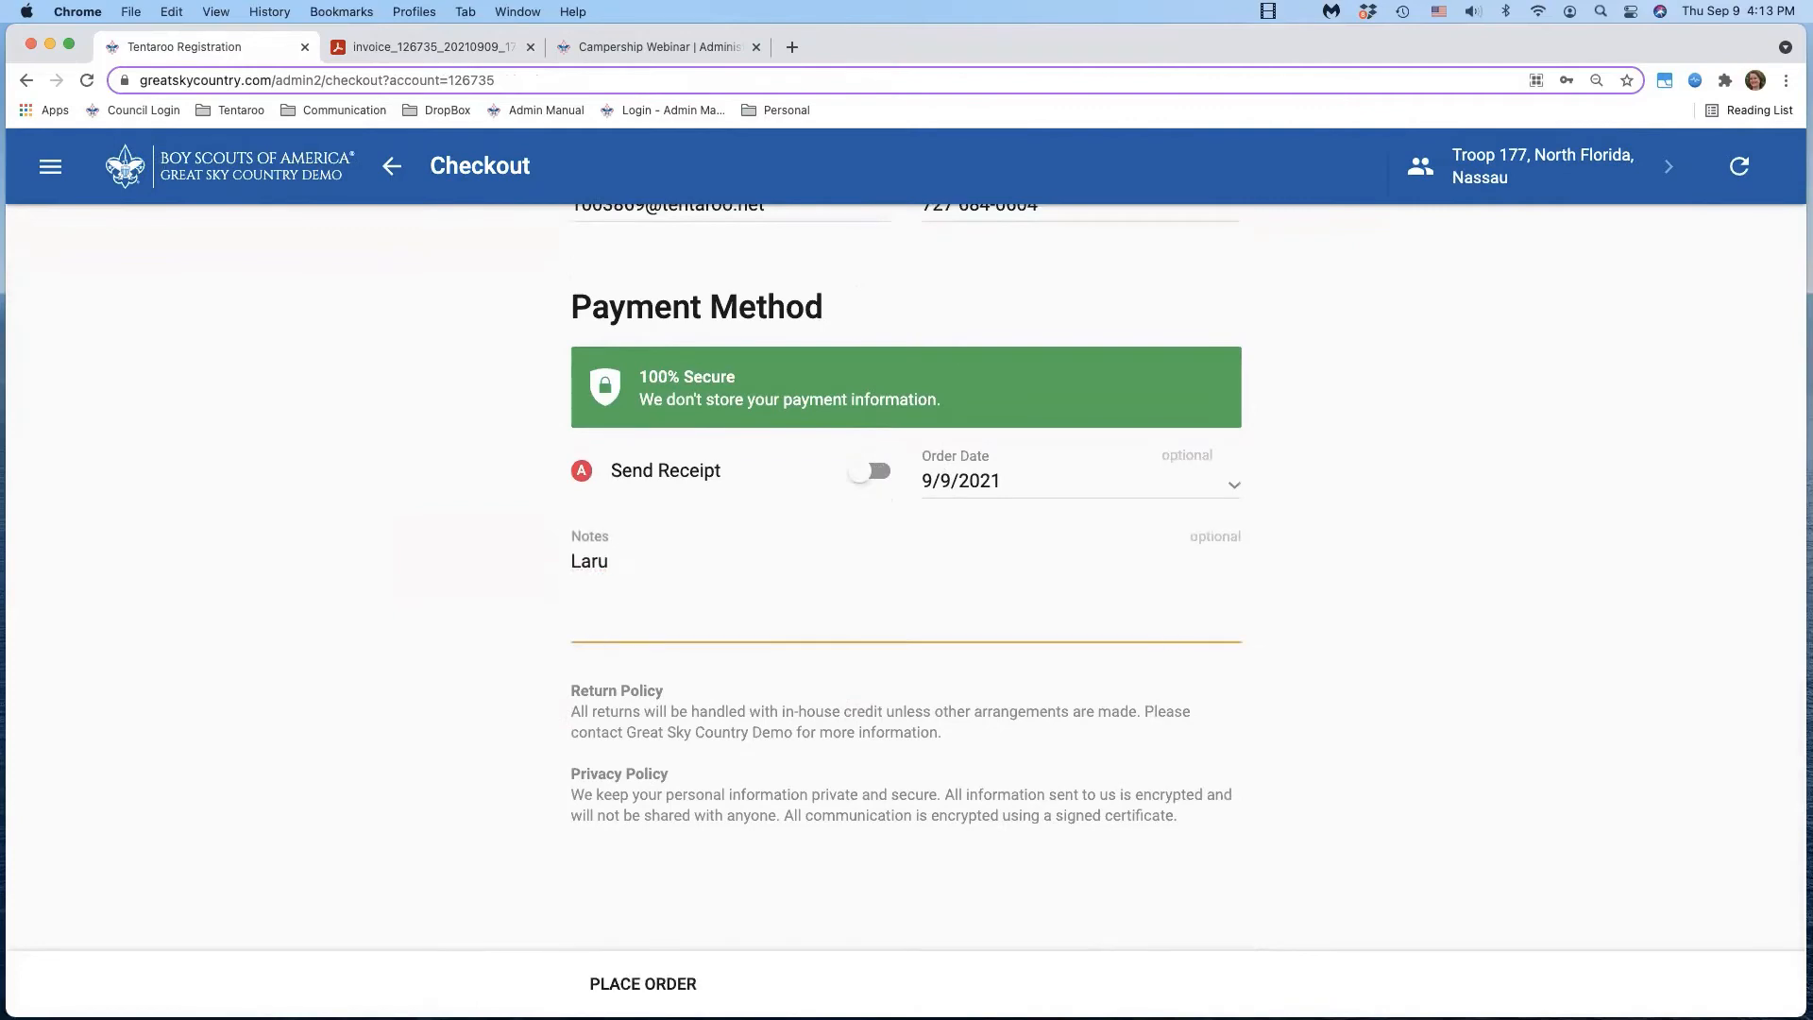
click(642, 983)
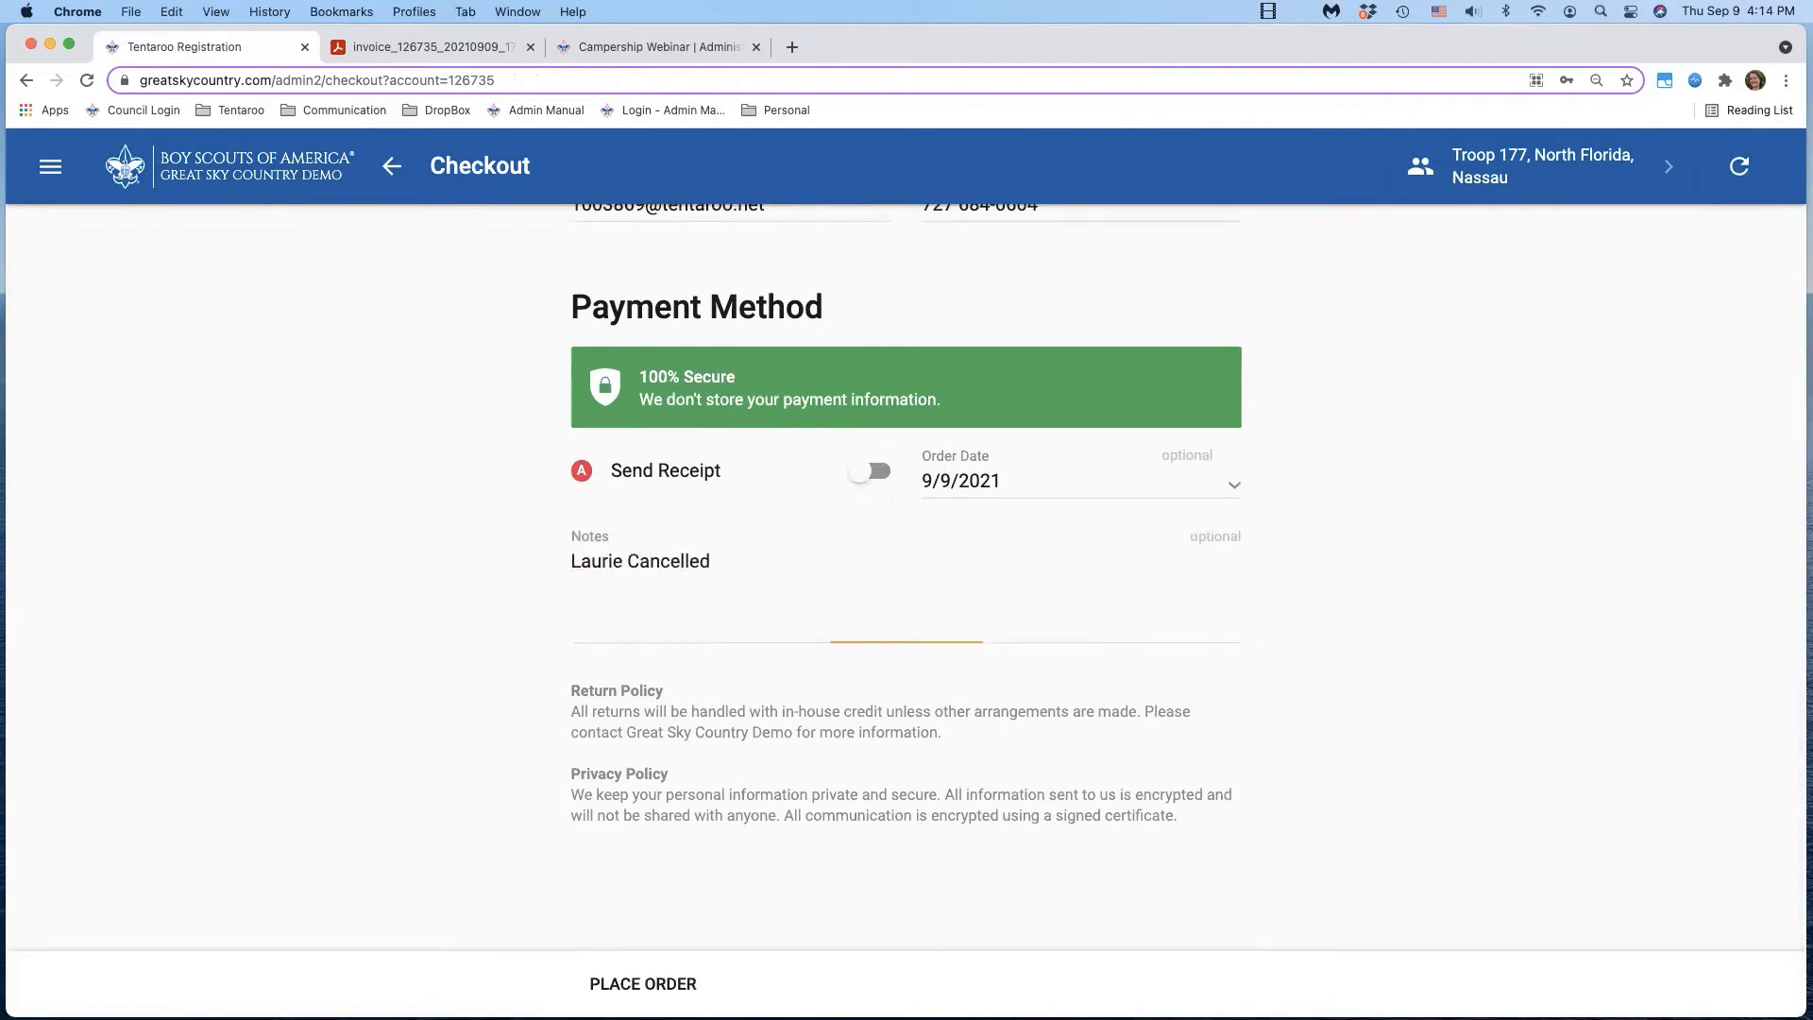
click(1145, 663)
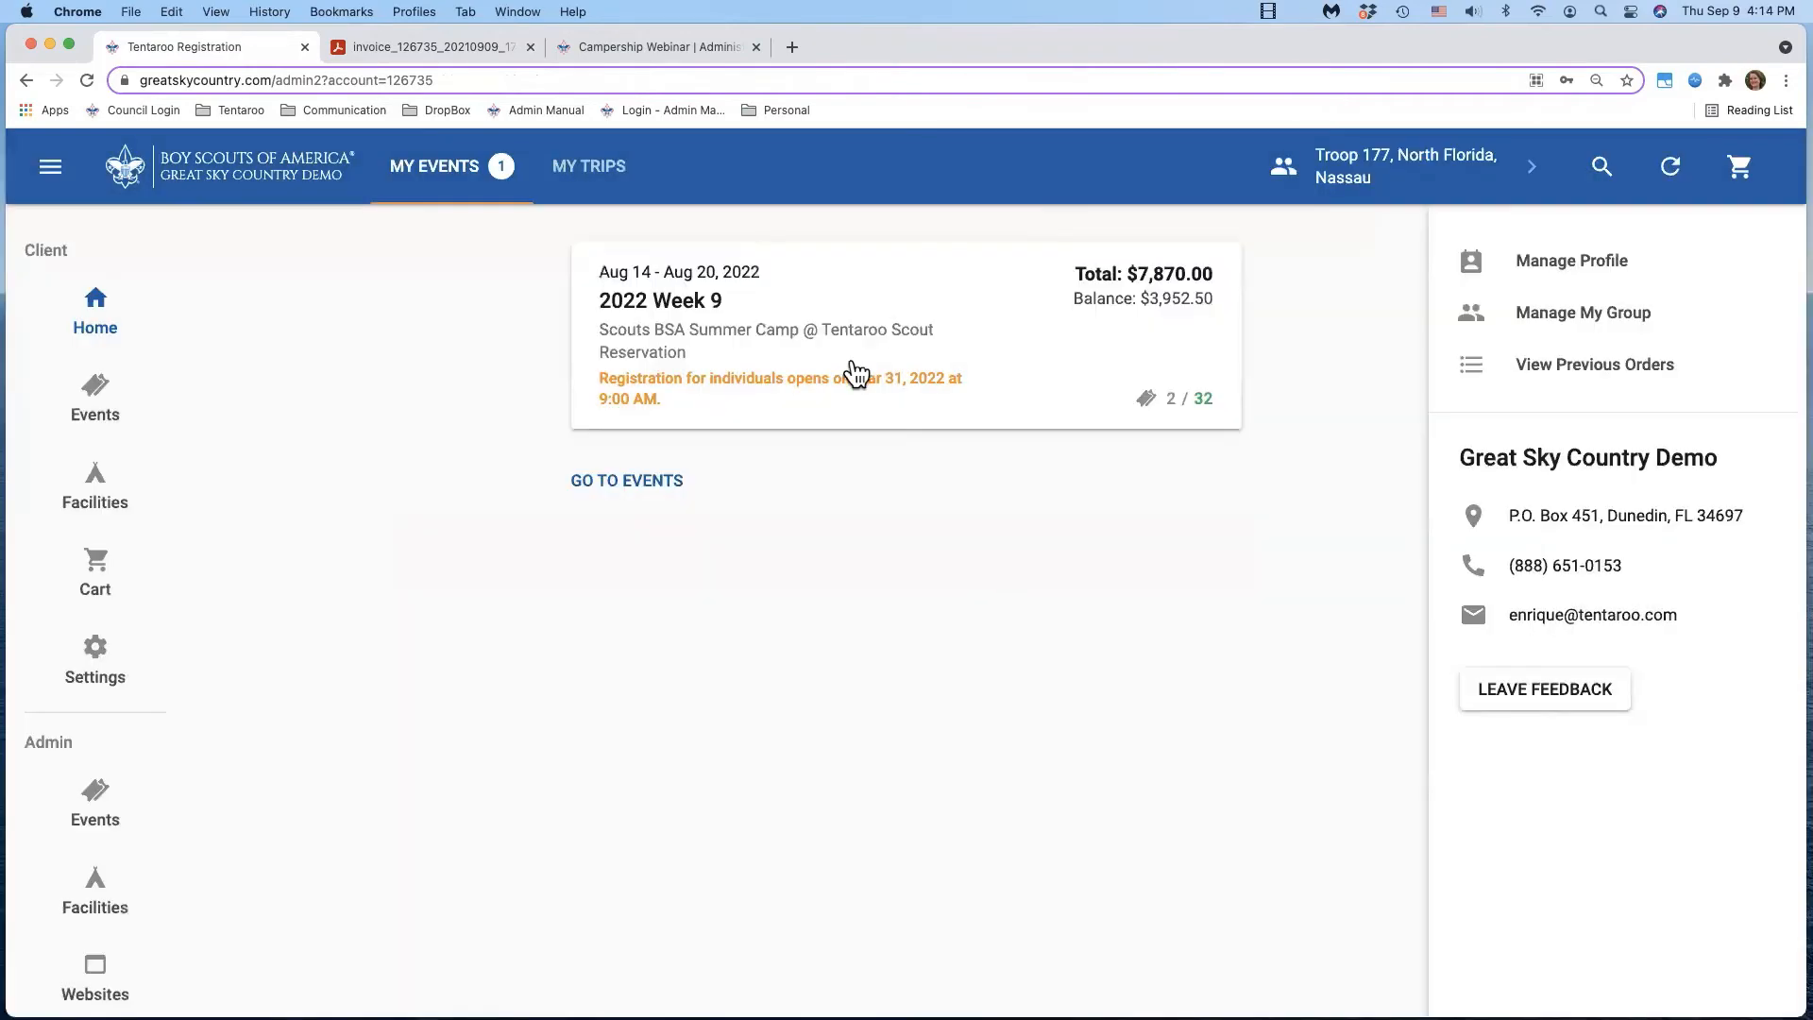
- Open the 2022 Week 9 registration, generate a new invoice report for it and open the PDF
click(854, 316)
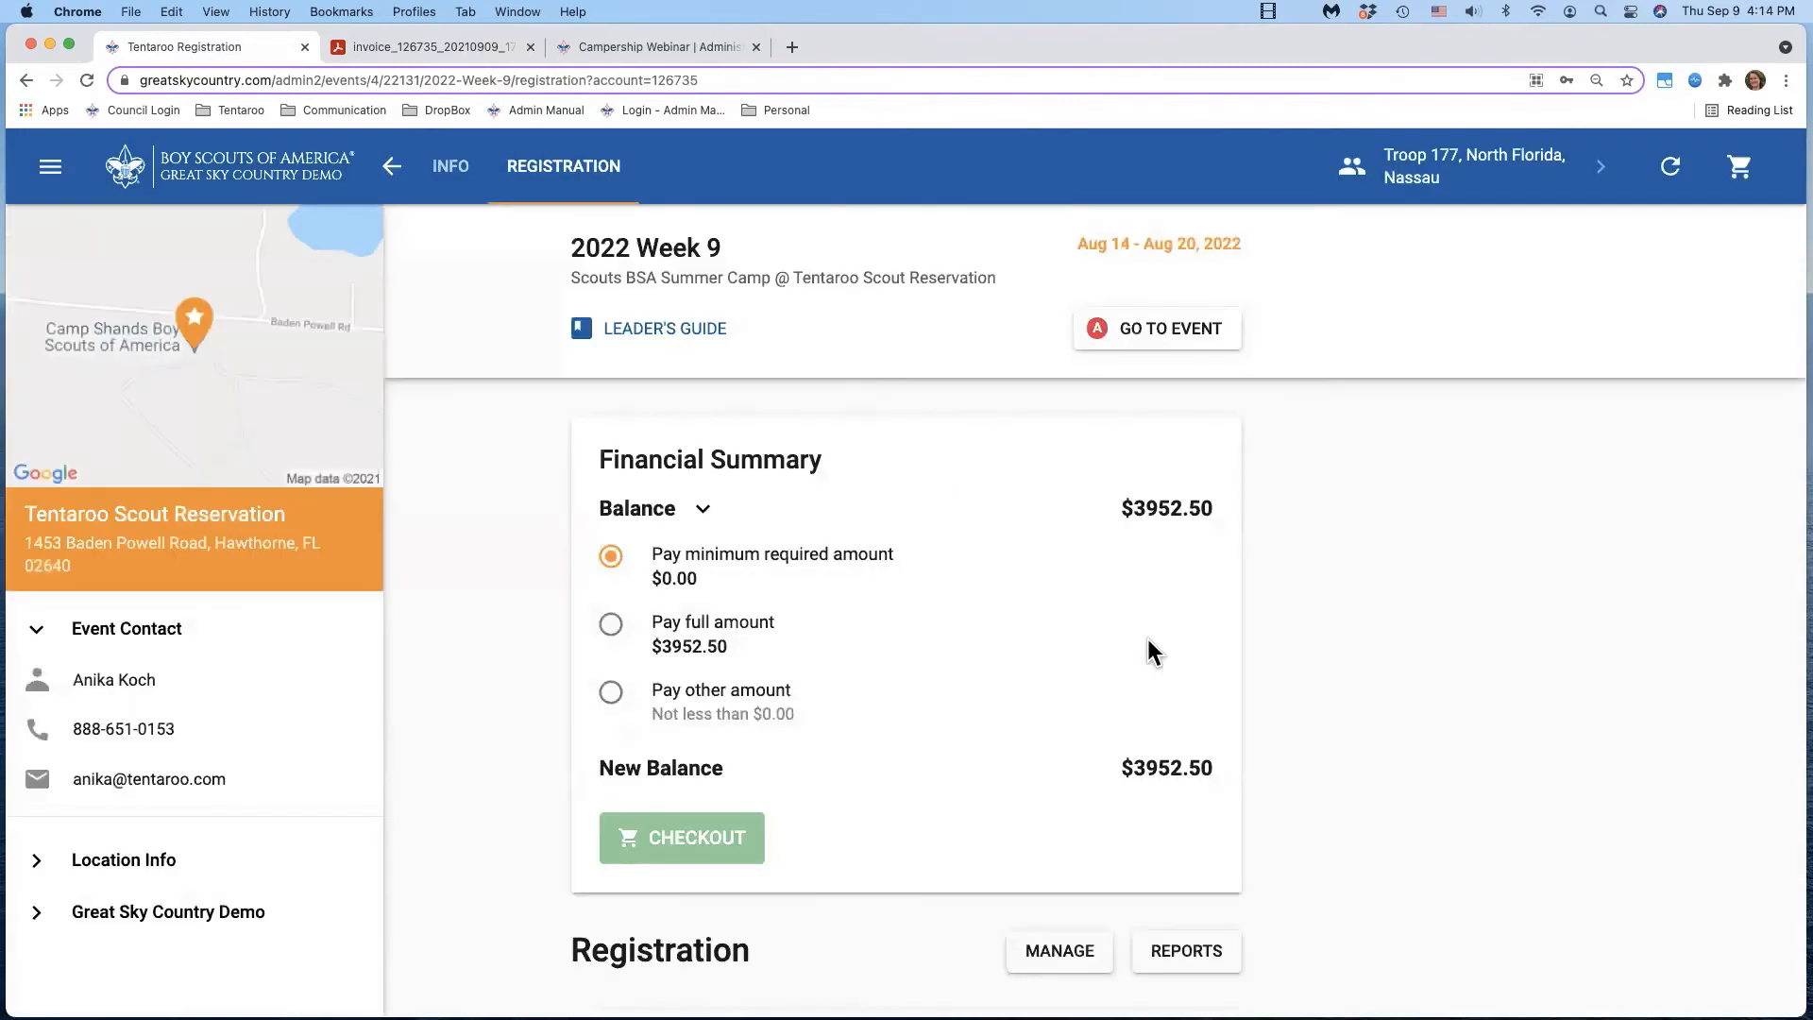
scroll(1153, 636, down, 5)
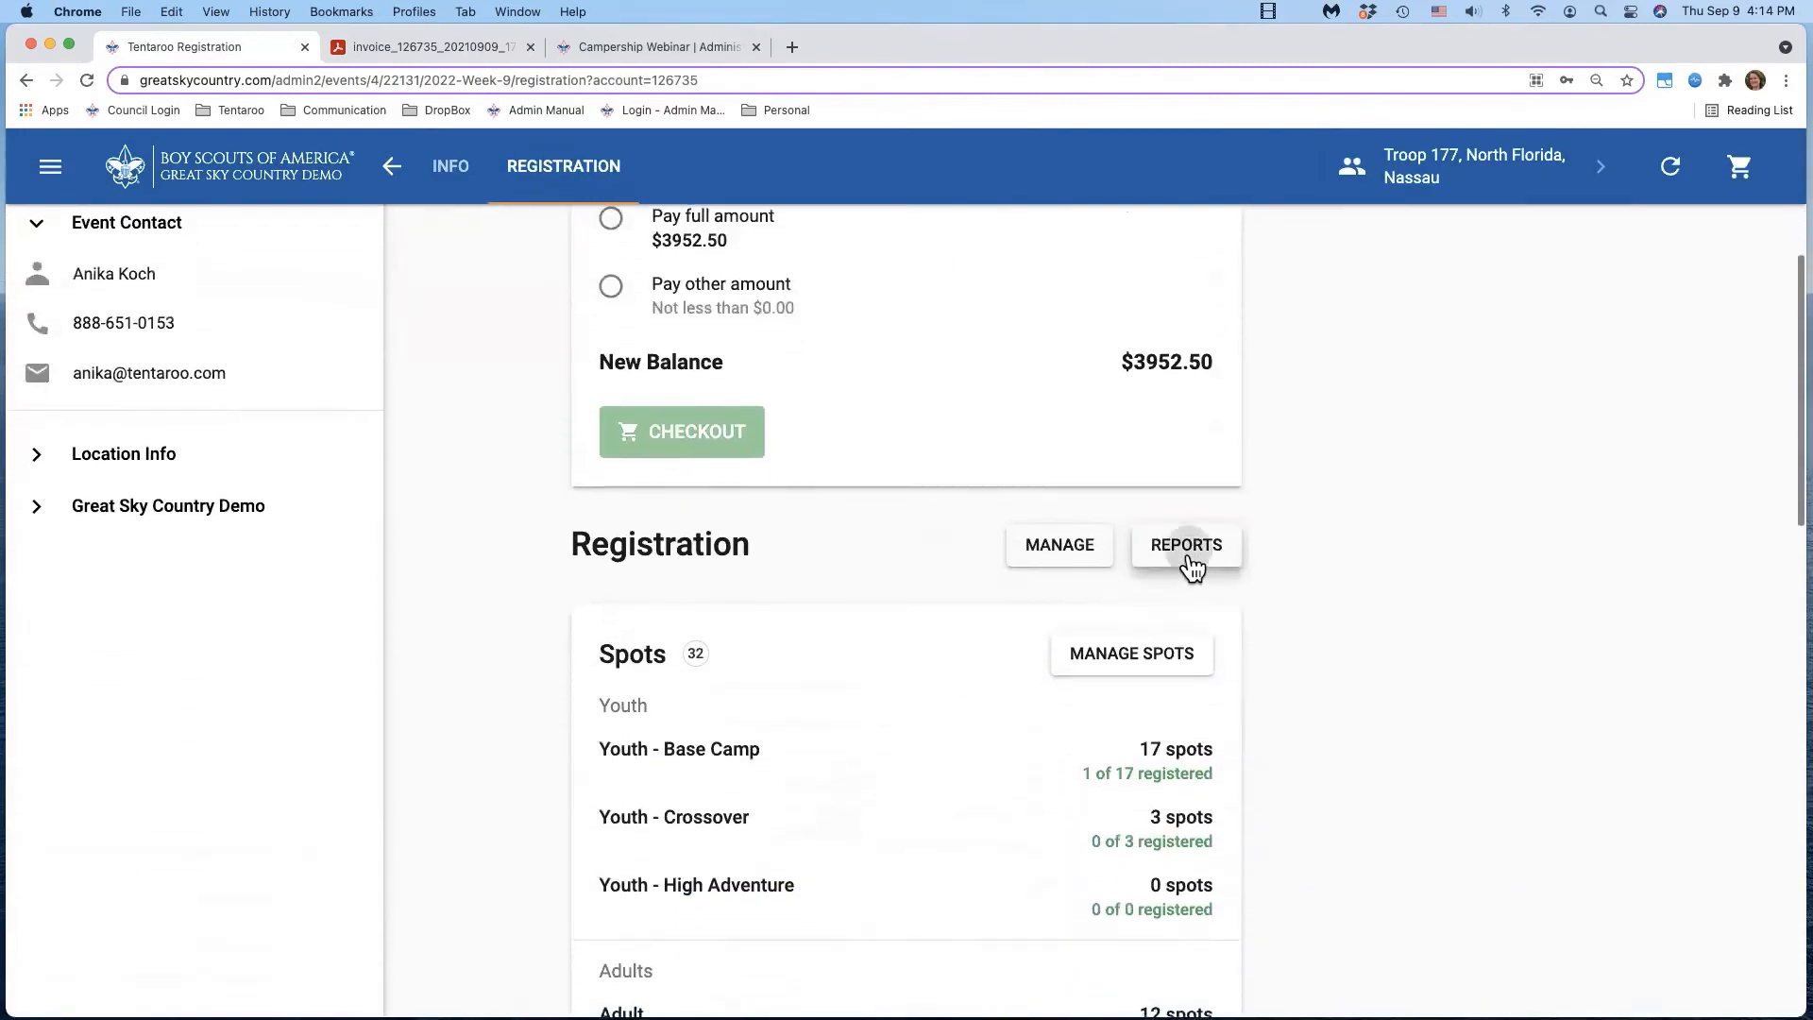
click(1188, 557)
click(1032, 671)
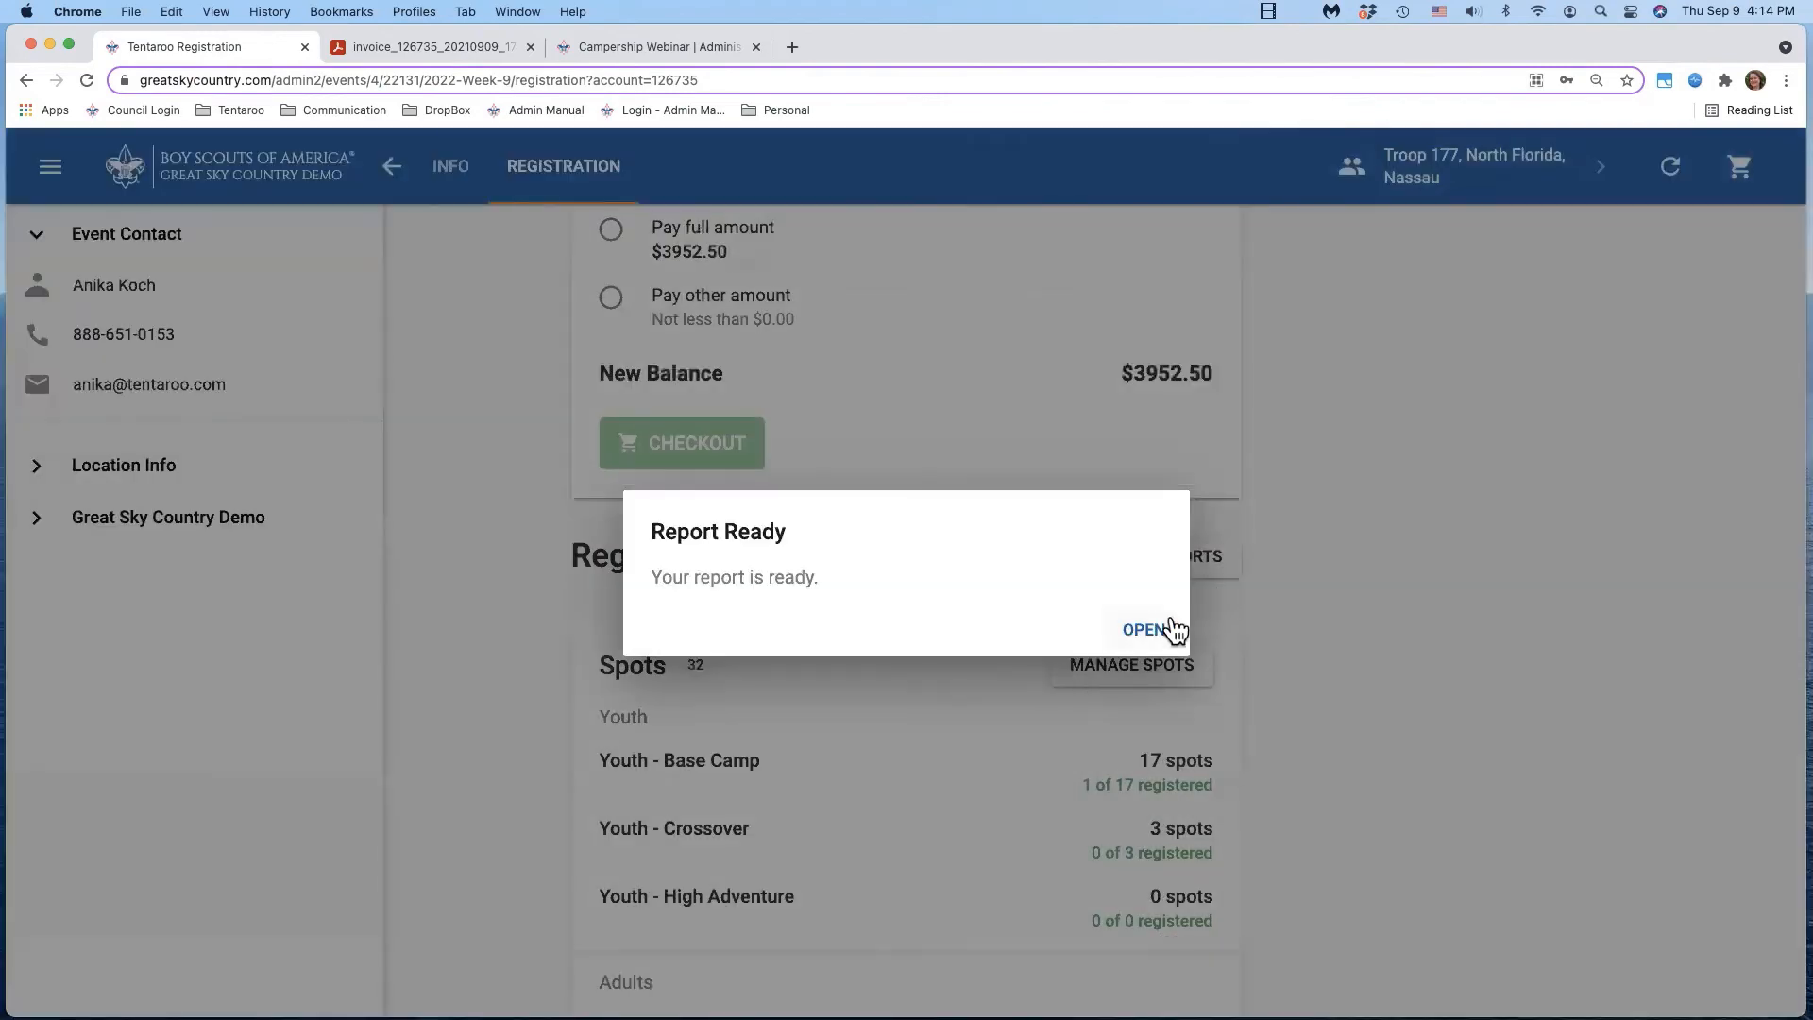
click(1174, 630)
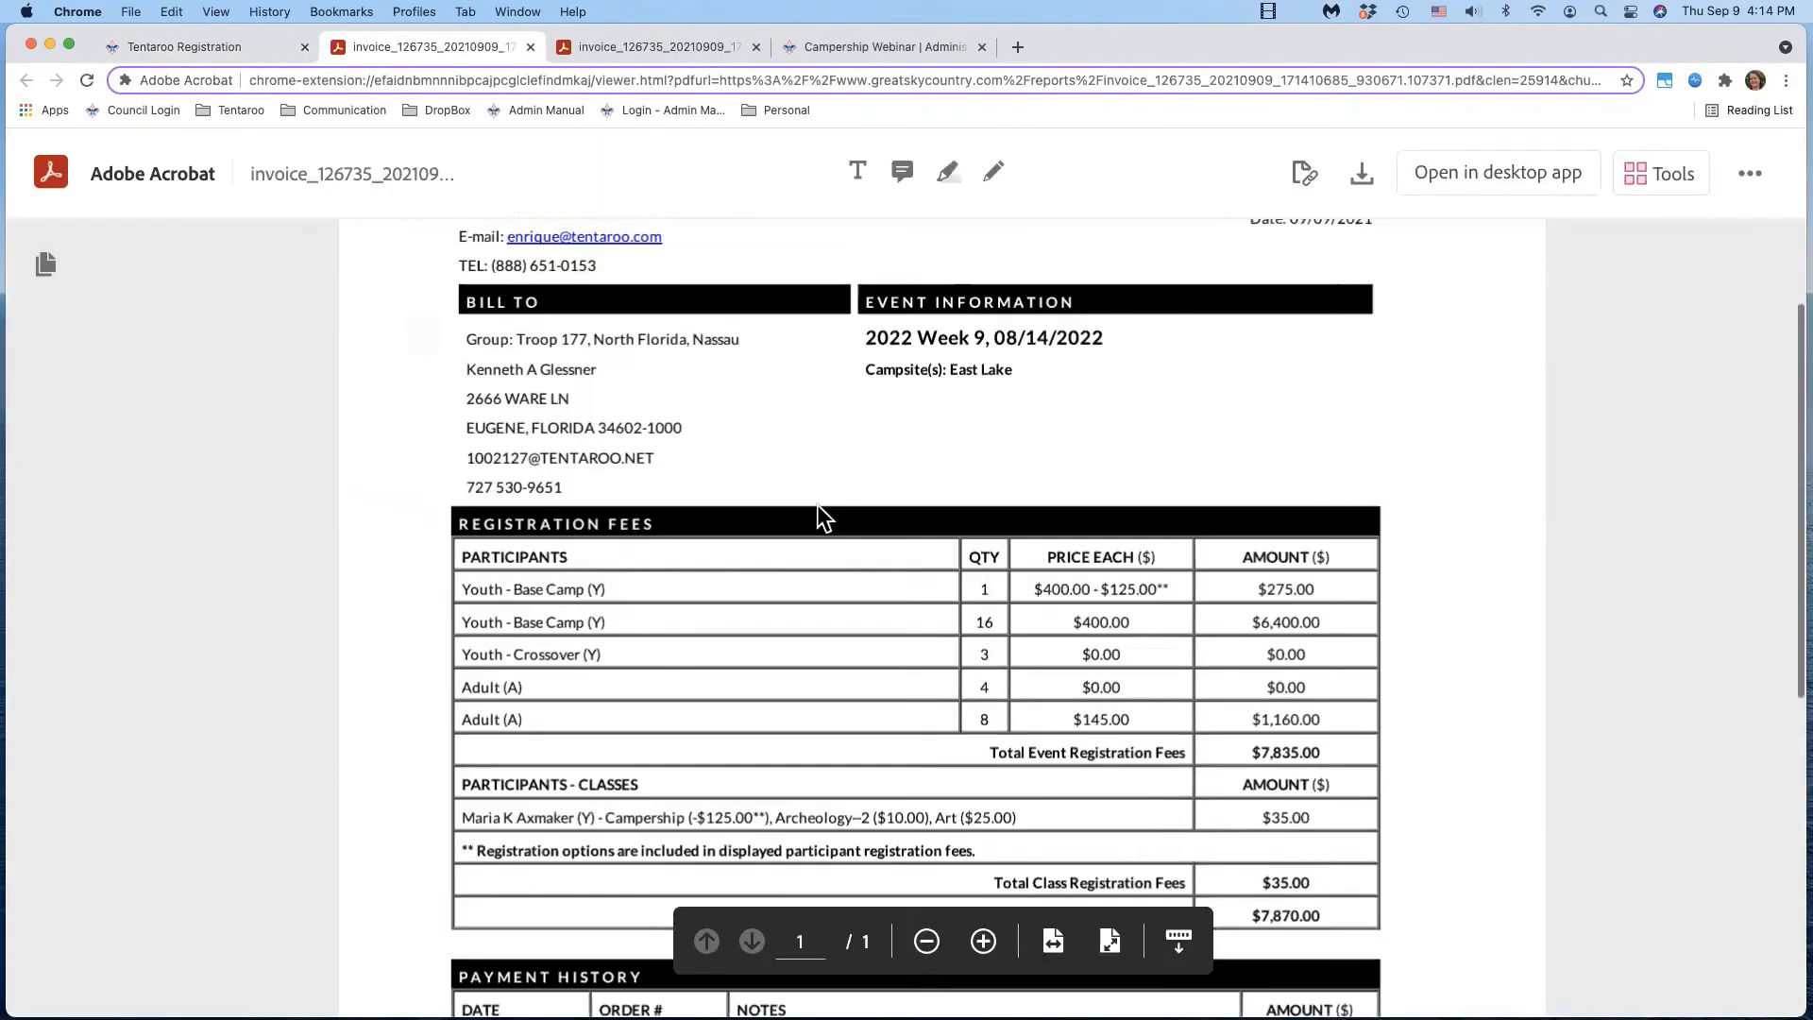
- Review the new invoice's discounted Youth - Base Camp line, the remaining campership class entry, the payment history and the balance
scroll(817, 505, down, 2)
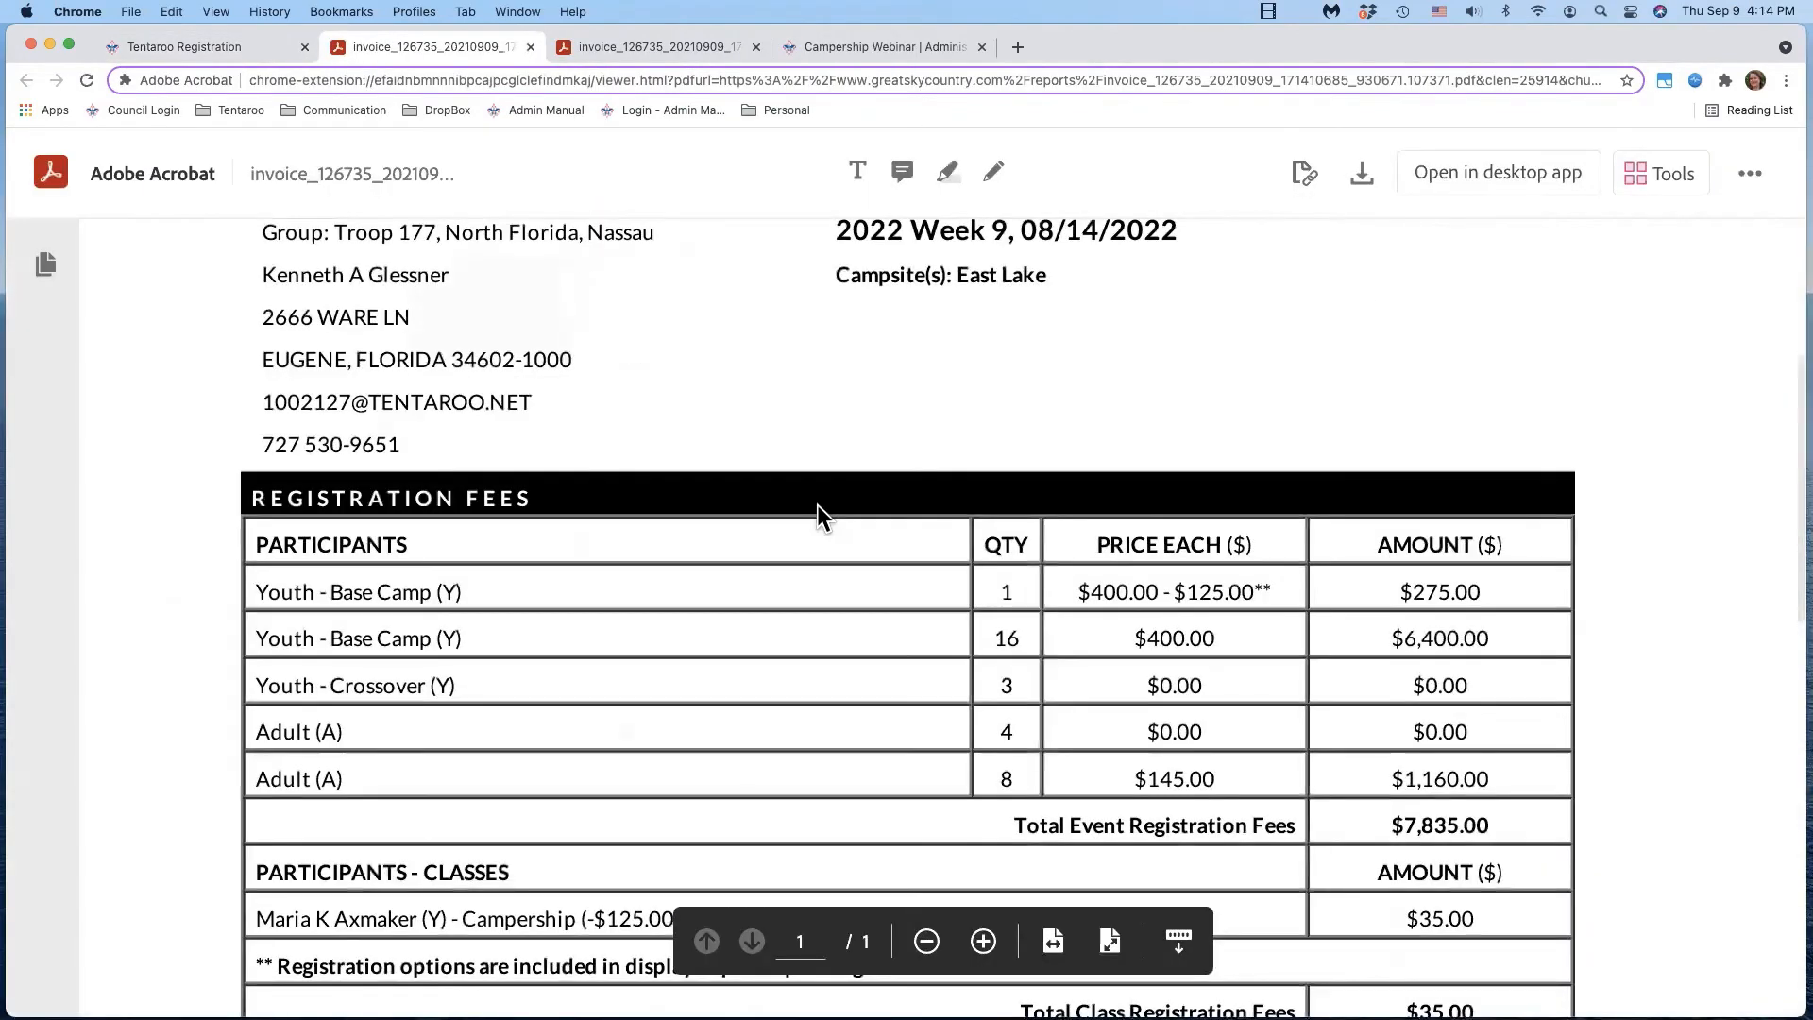
scroll(824, 500, down, 2)
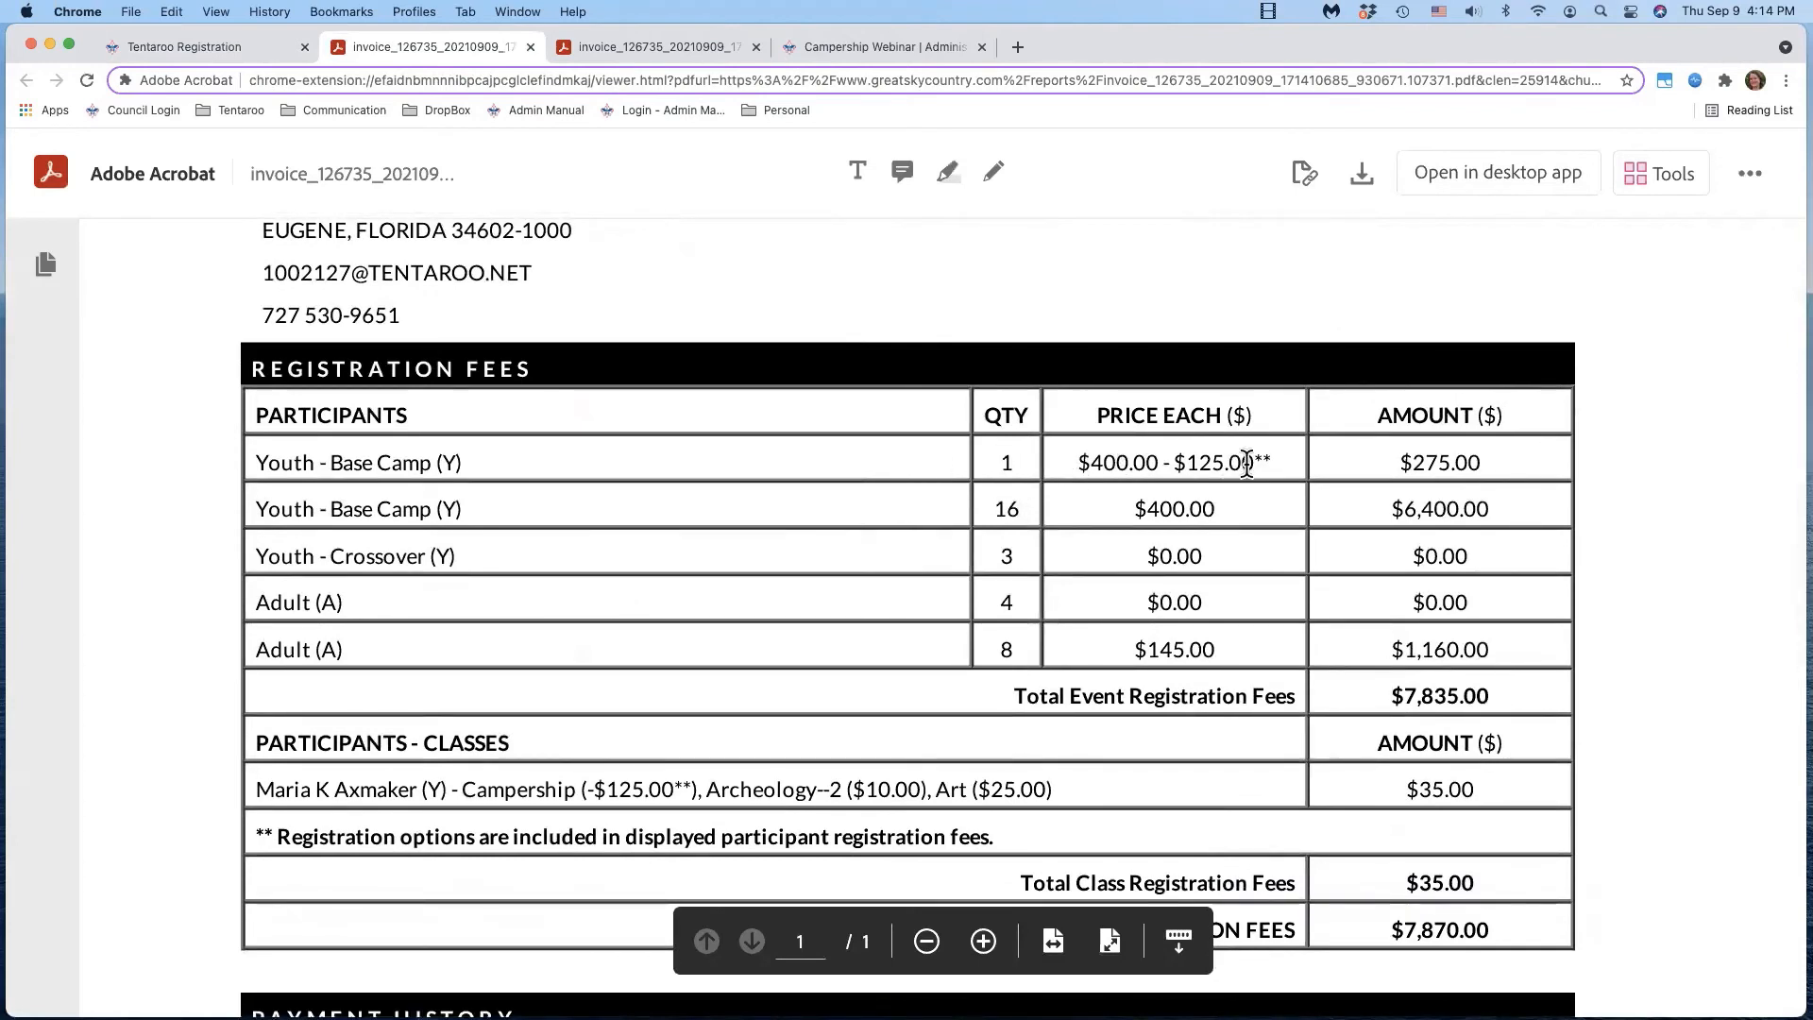
scroll(1247, 463, down, 1)
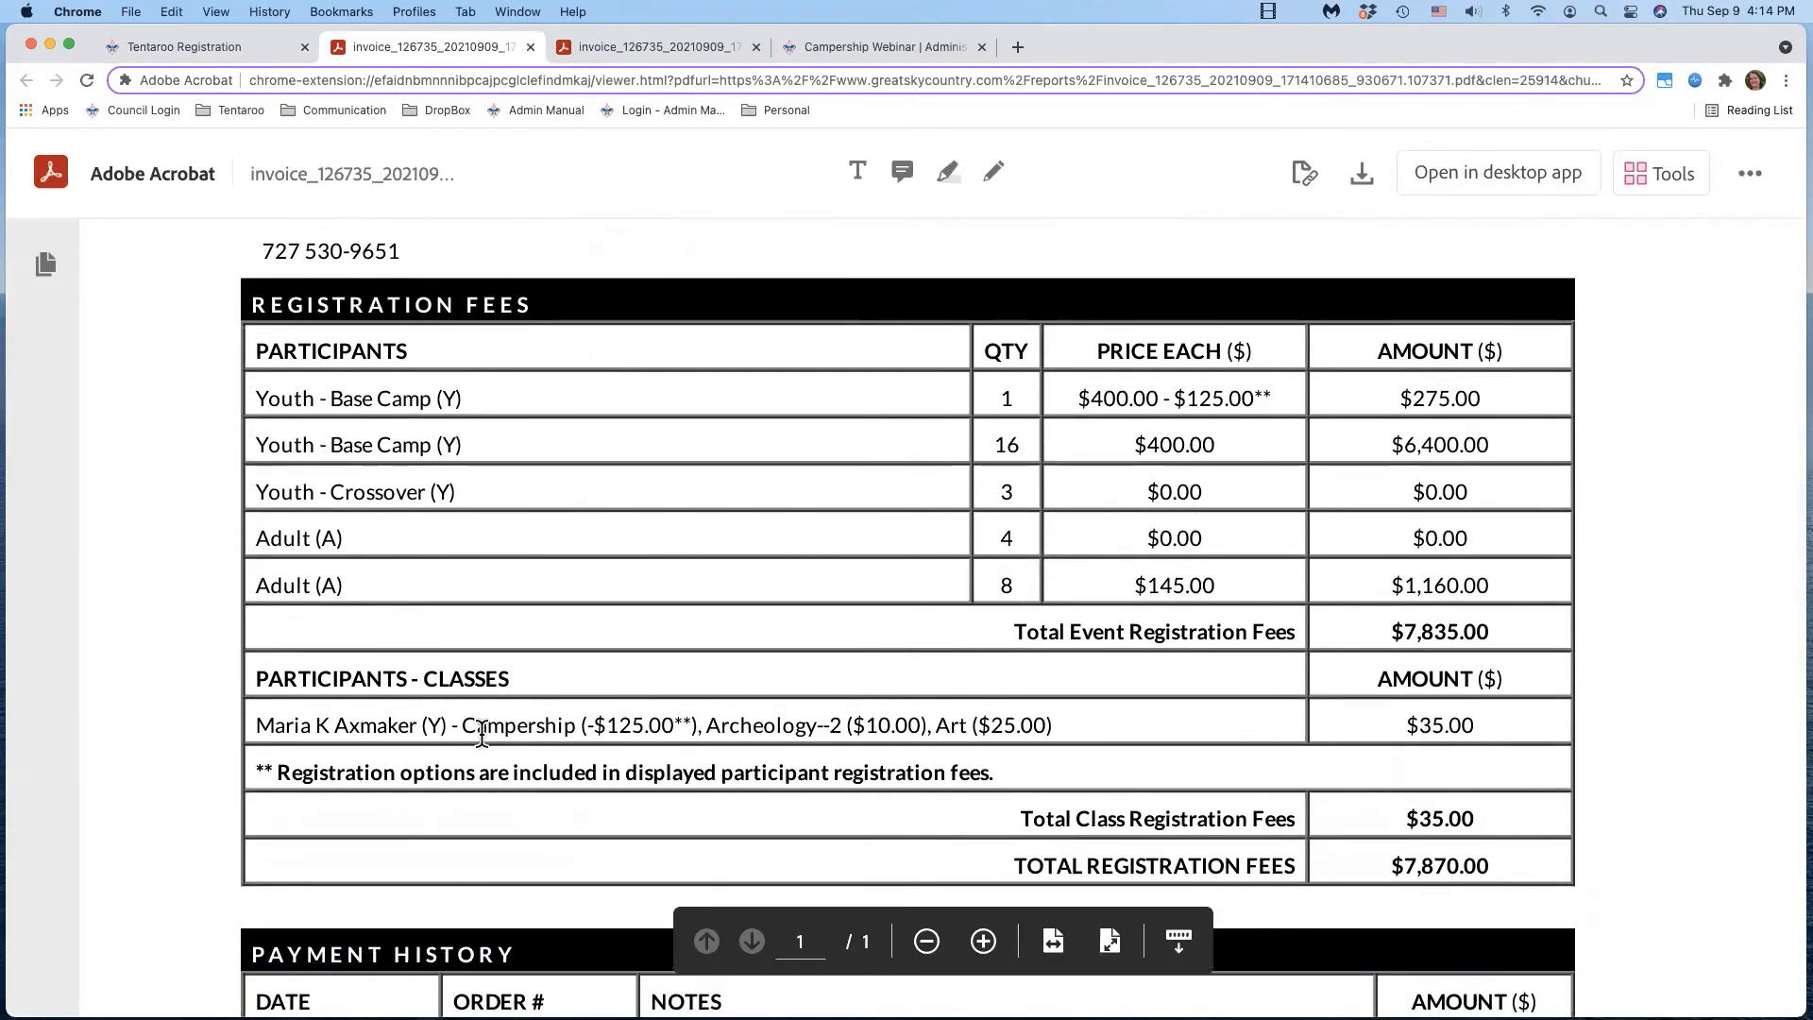
scroll(676, 733, right, 1)
scroll(1188, 451, down, 3)
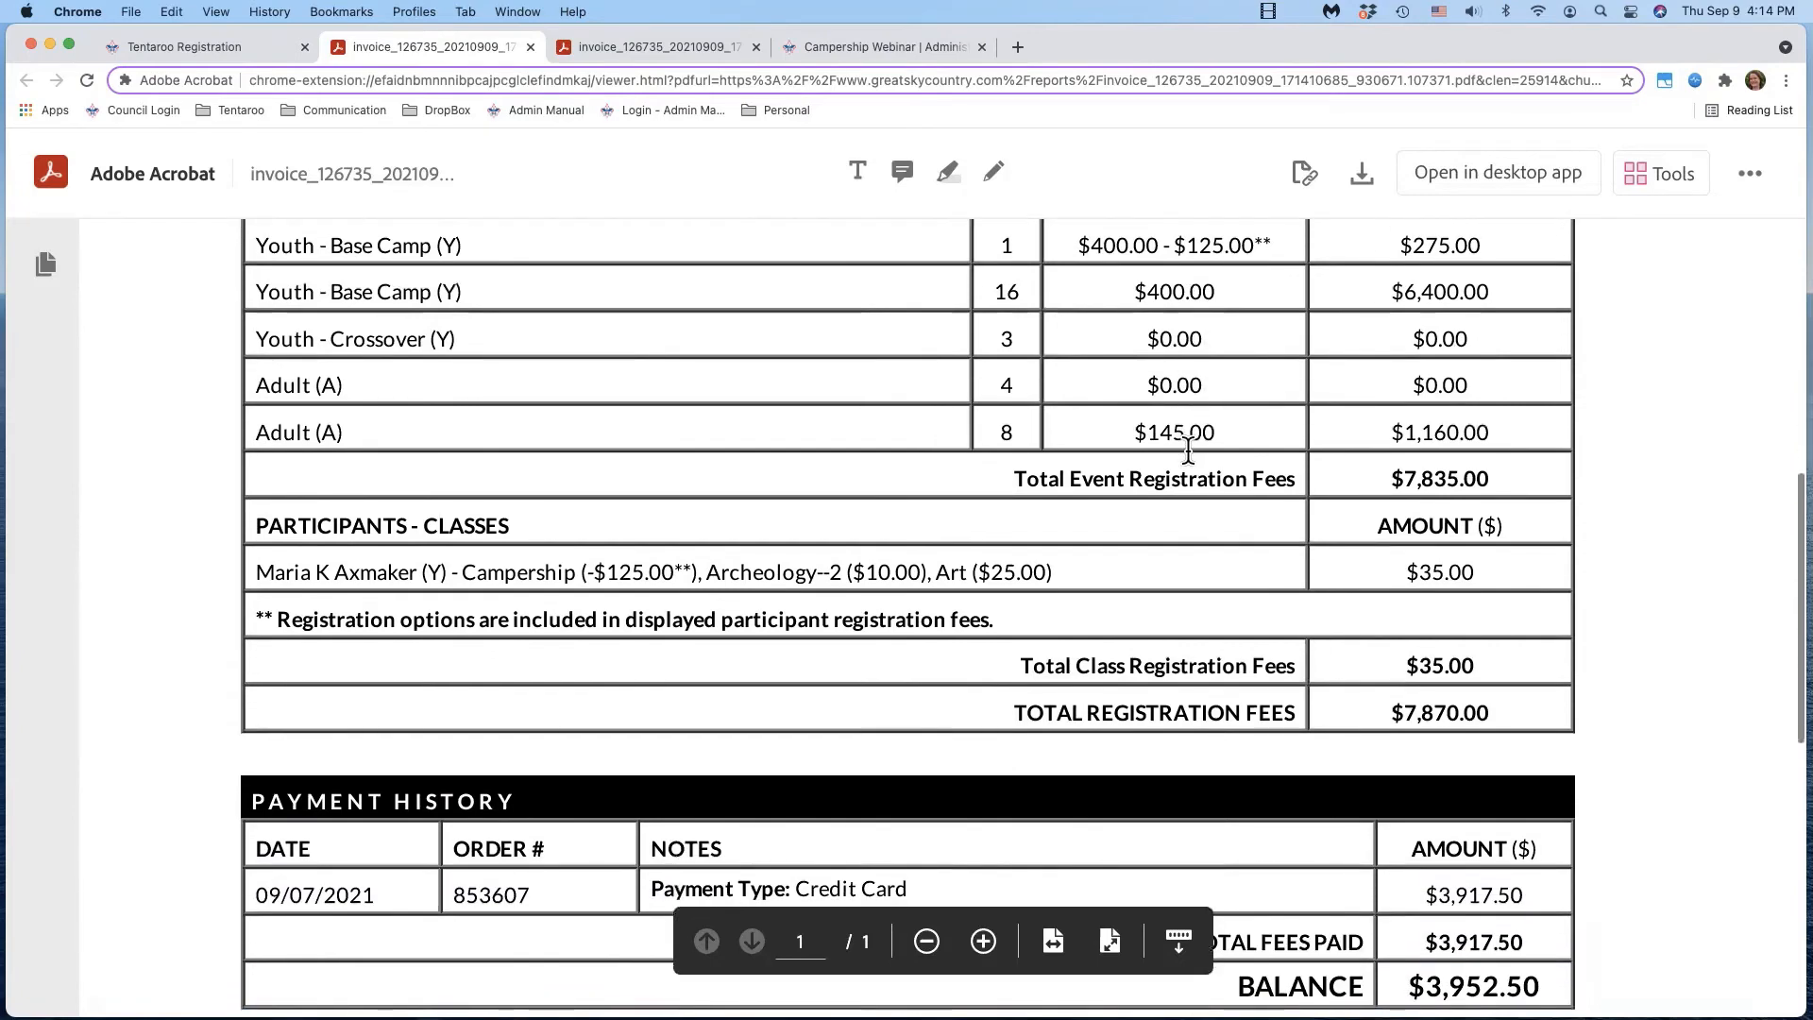
scroll(1188, 450, down, 5)
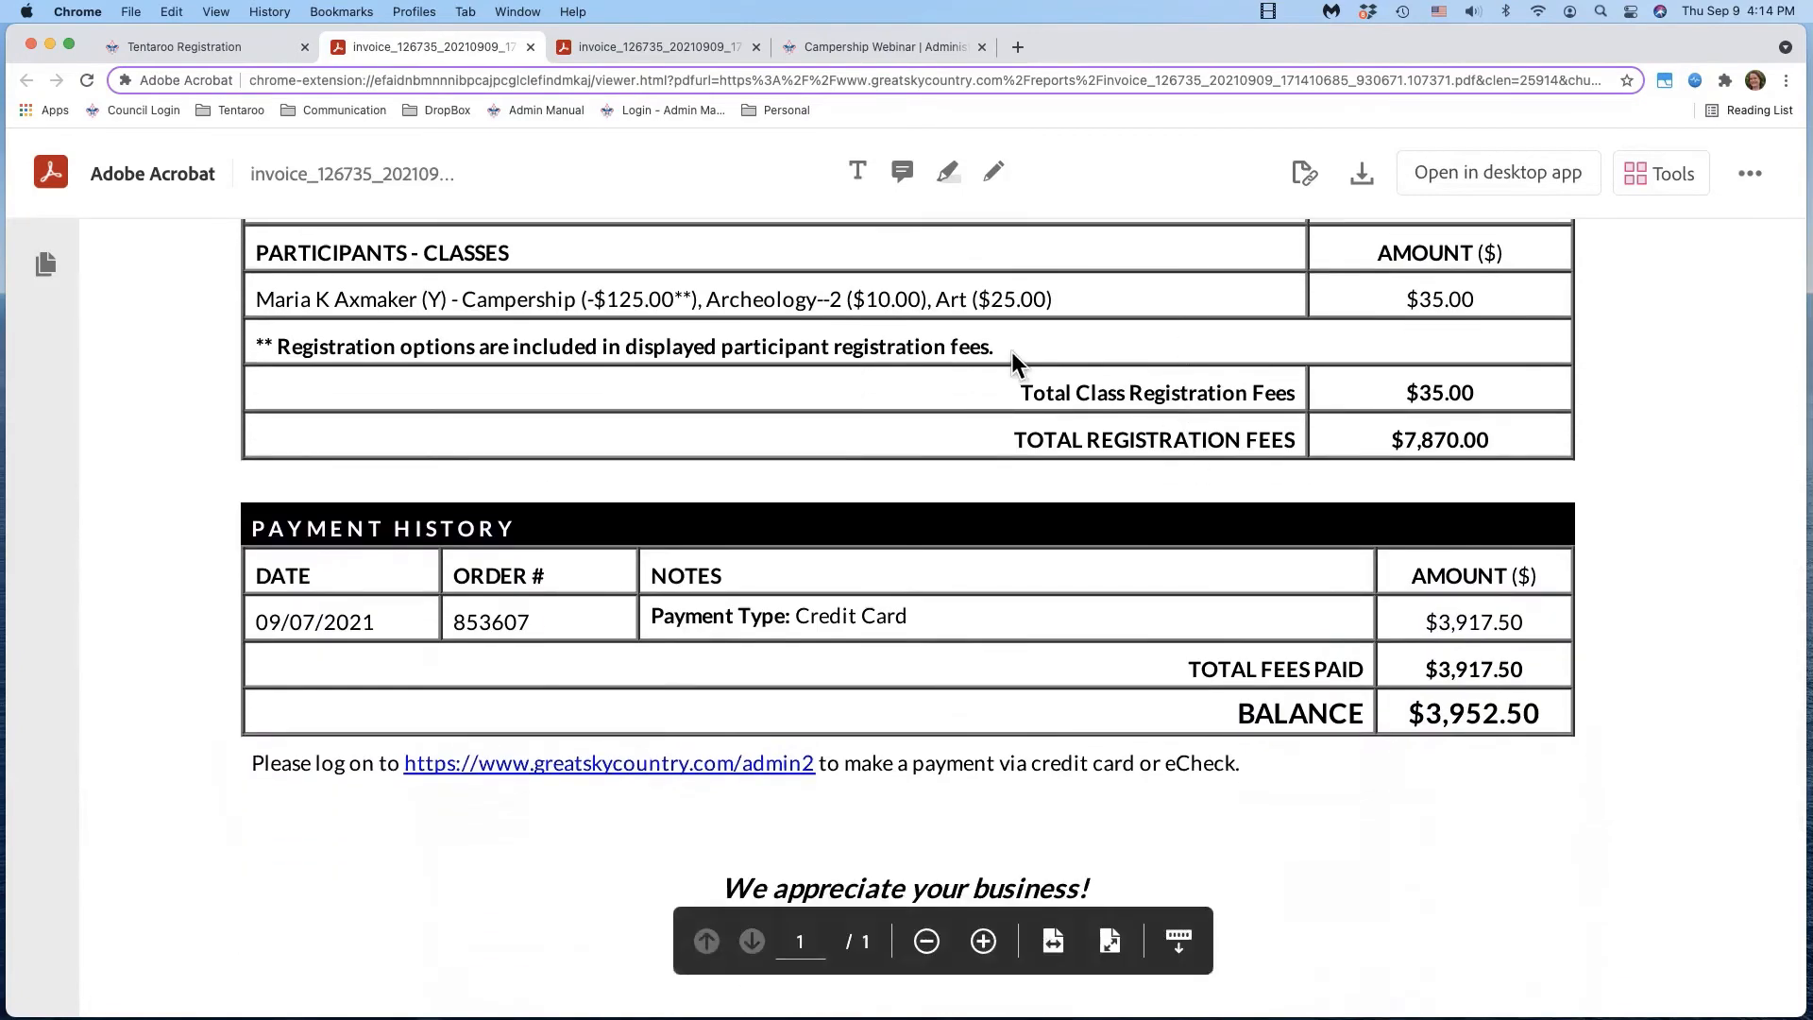
scroll(1011, 351, up, 10)
- Return to the Week 9 registration, go to its event dashboard and look through the event details, tools and reports
click(238, 49)
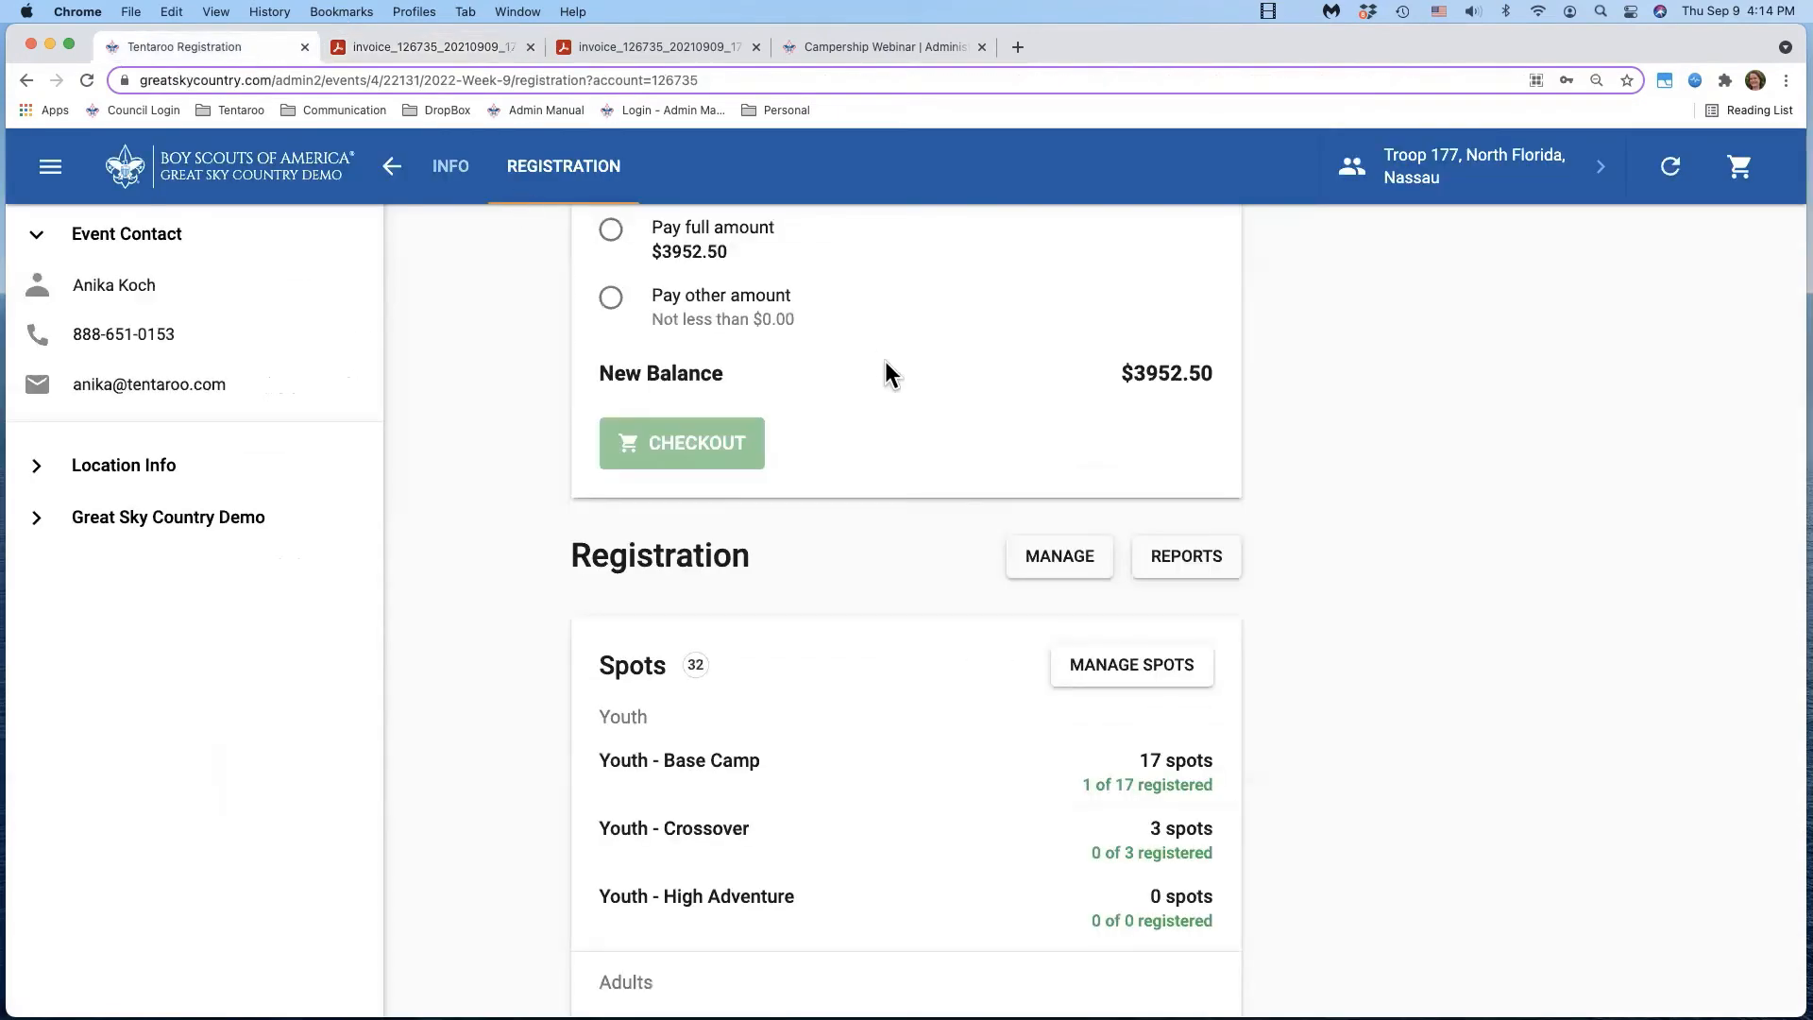
scroll(886, 360, up, 4)
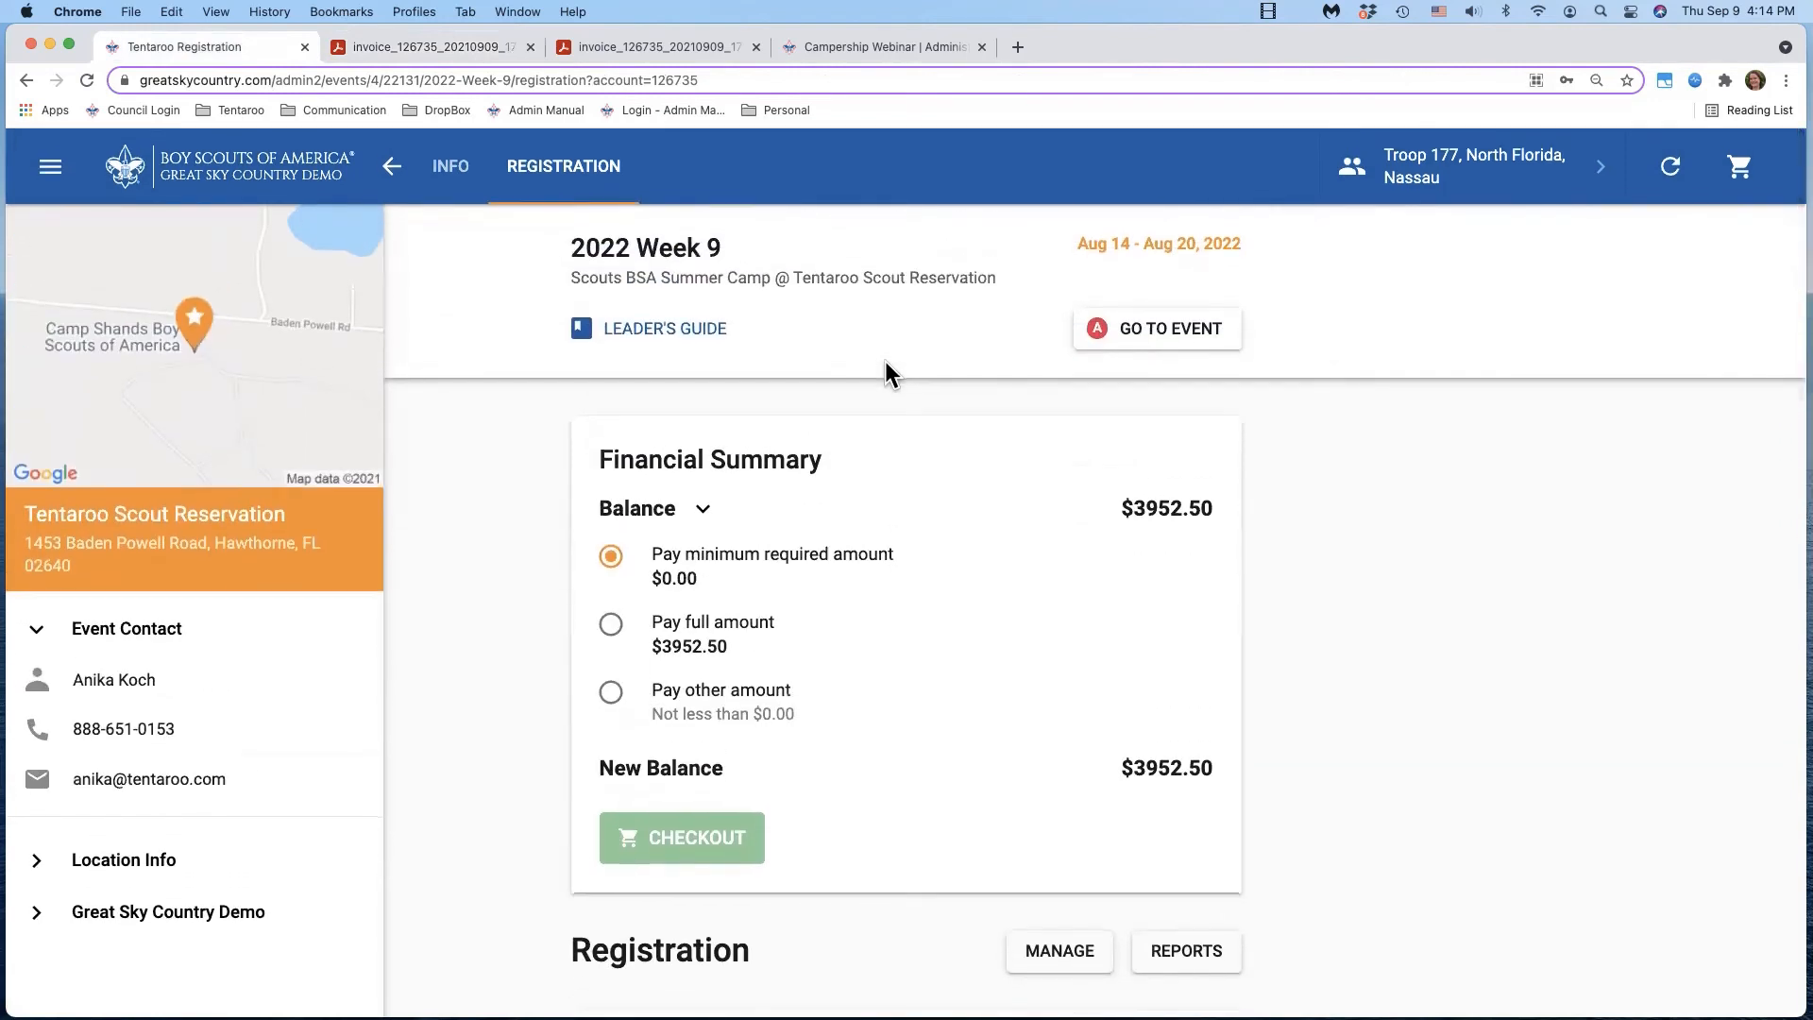
click(1166, 334)
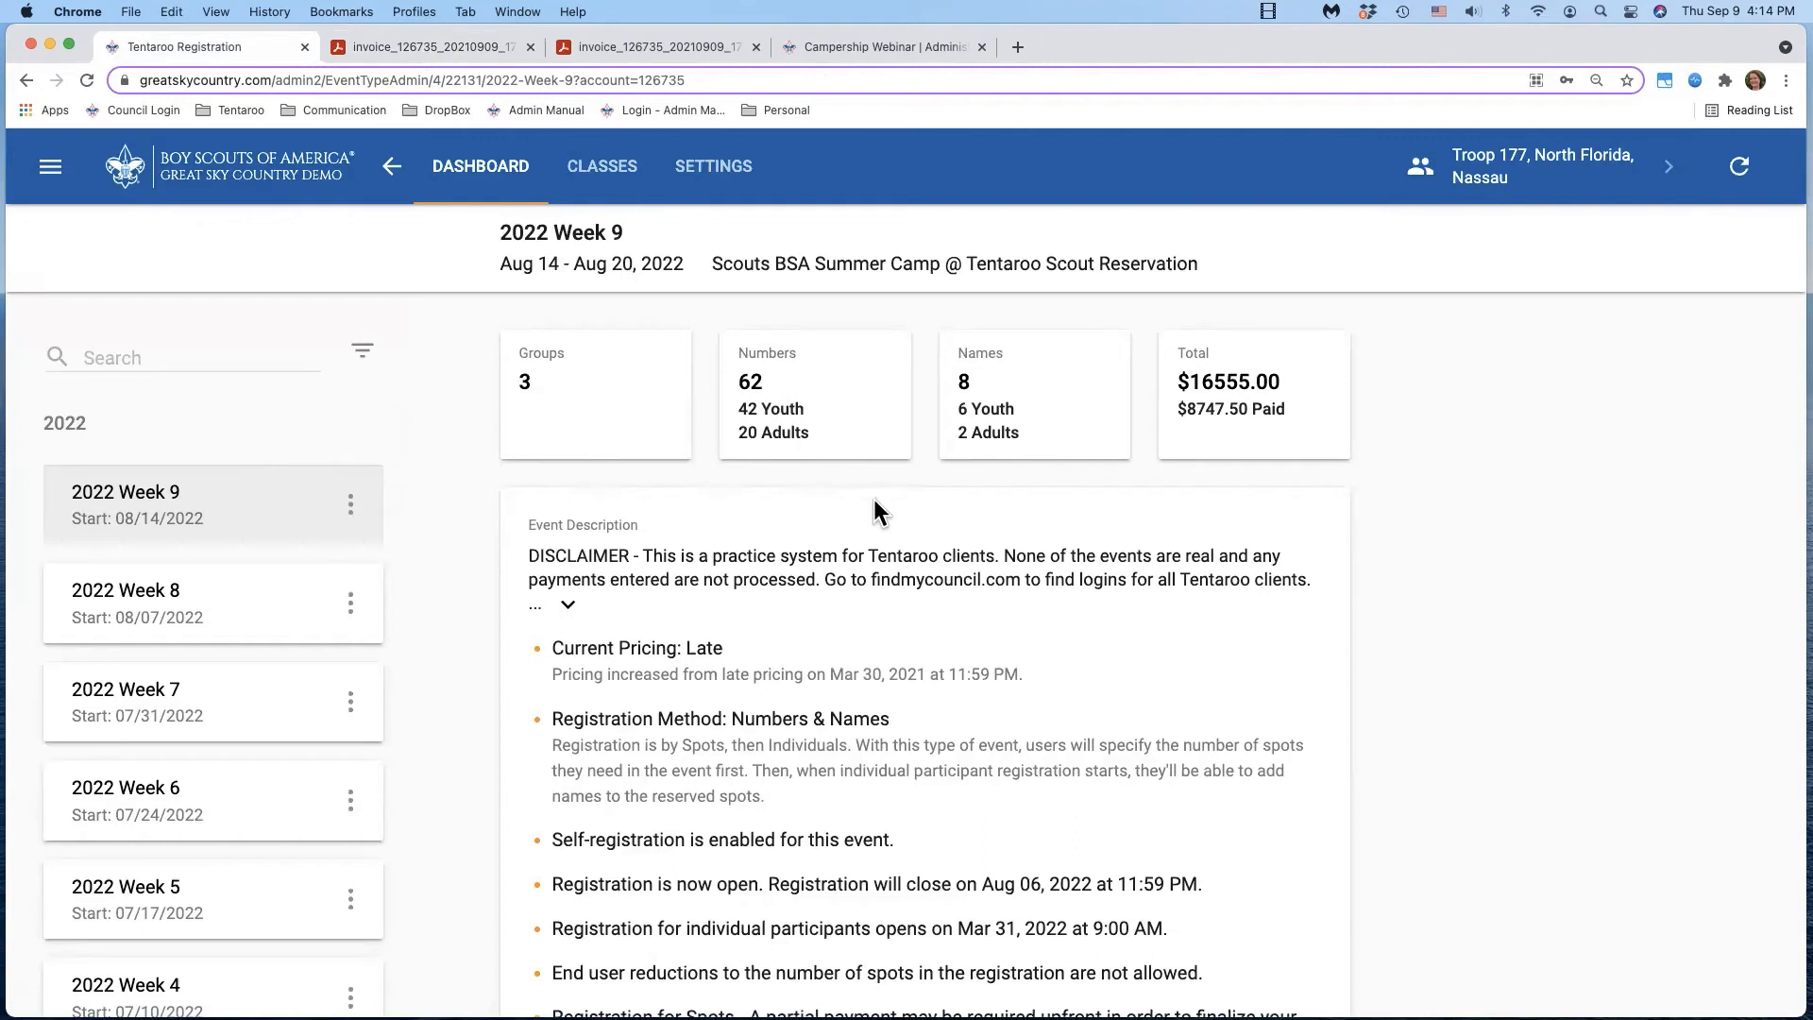
scroll(880, 495, down, 6)
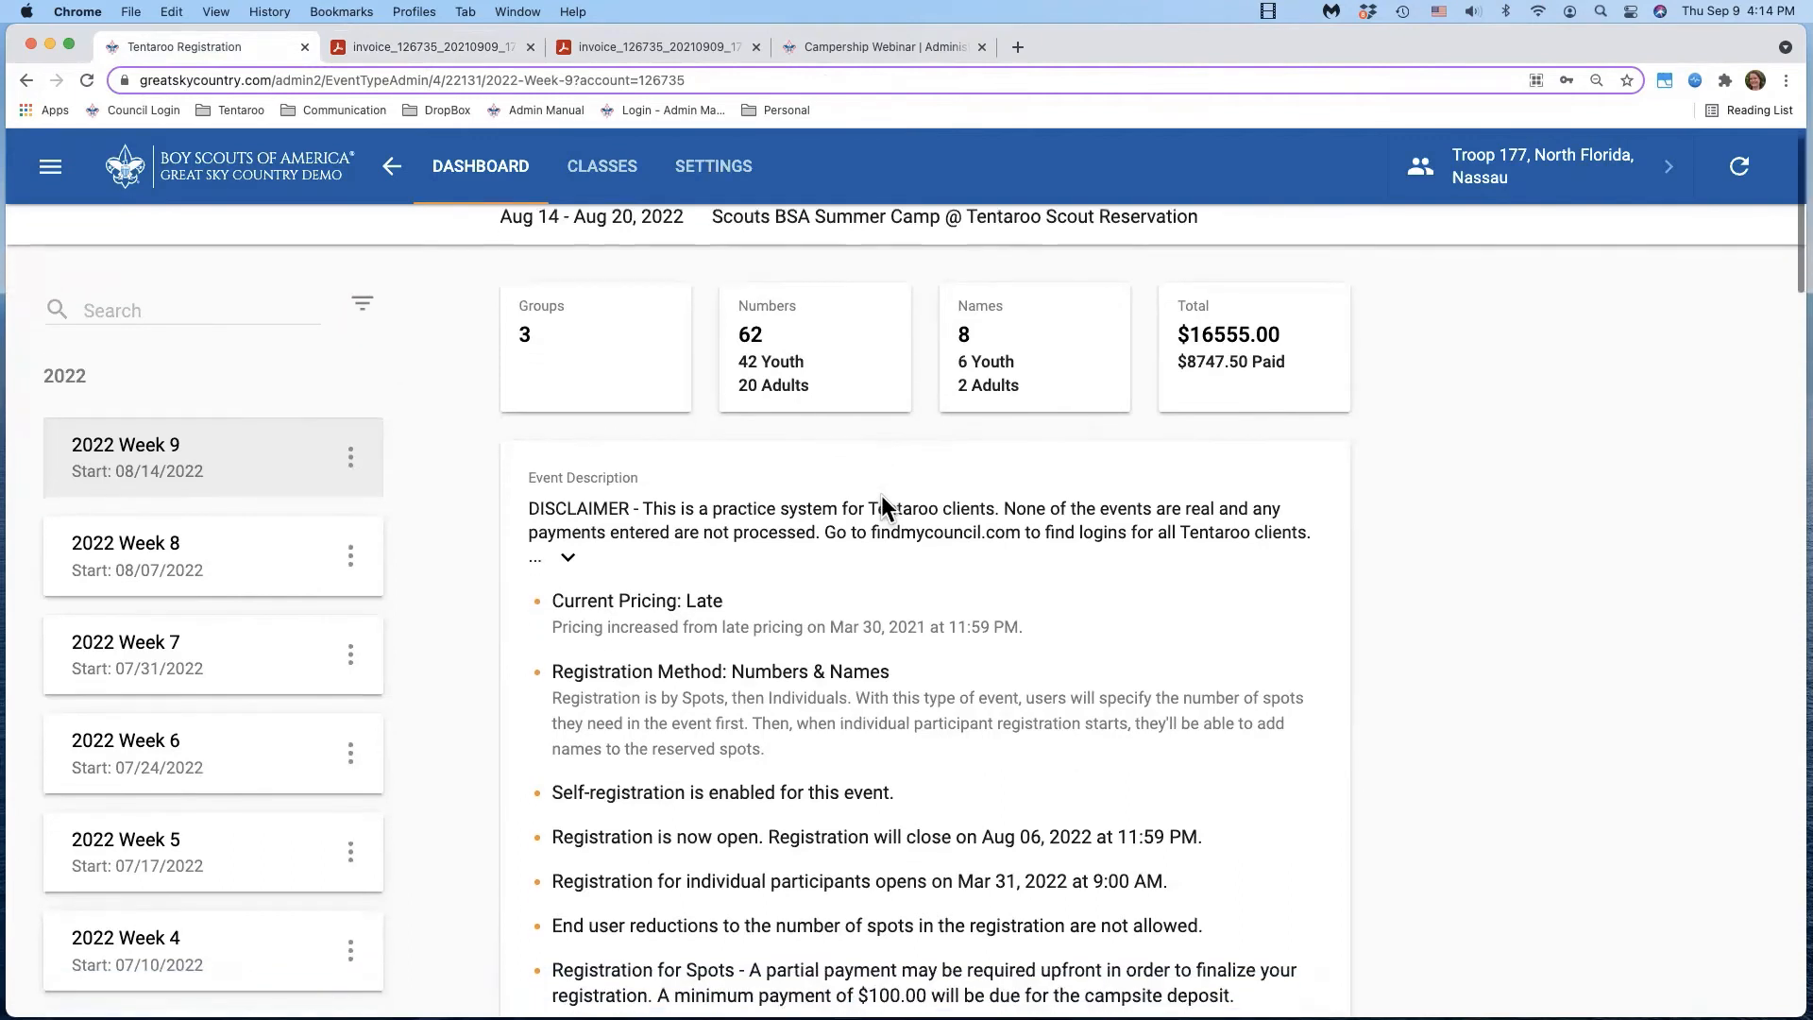
scroll(882, 495, down, 7)
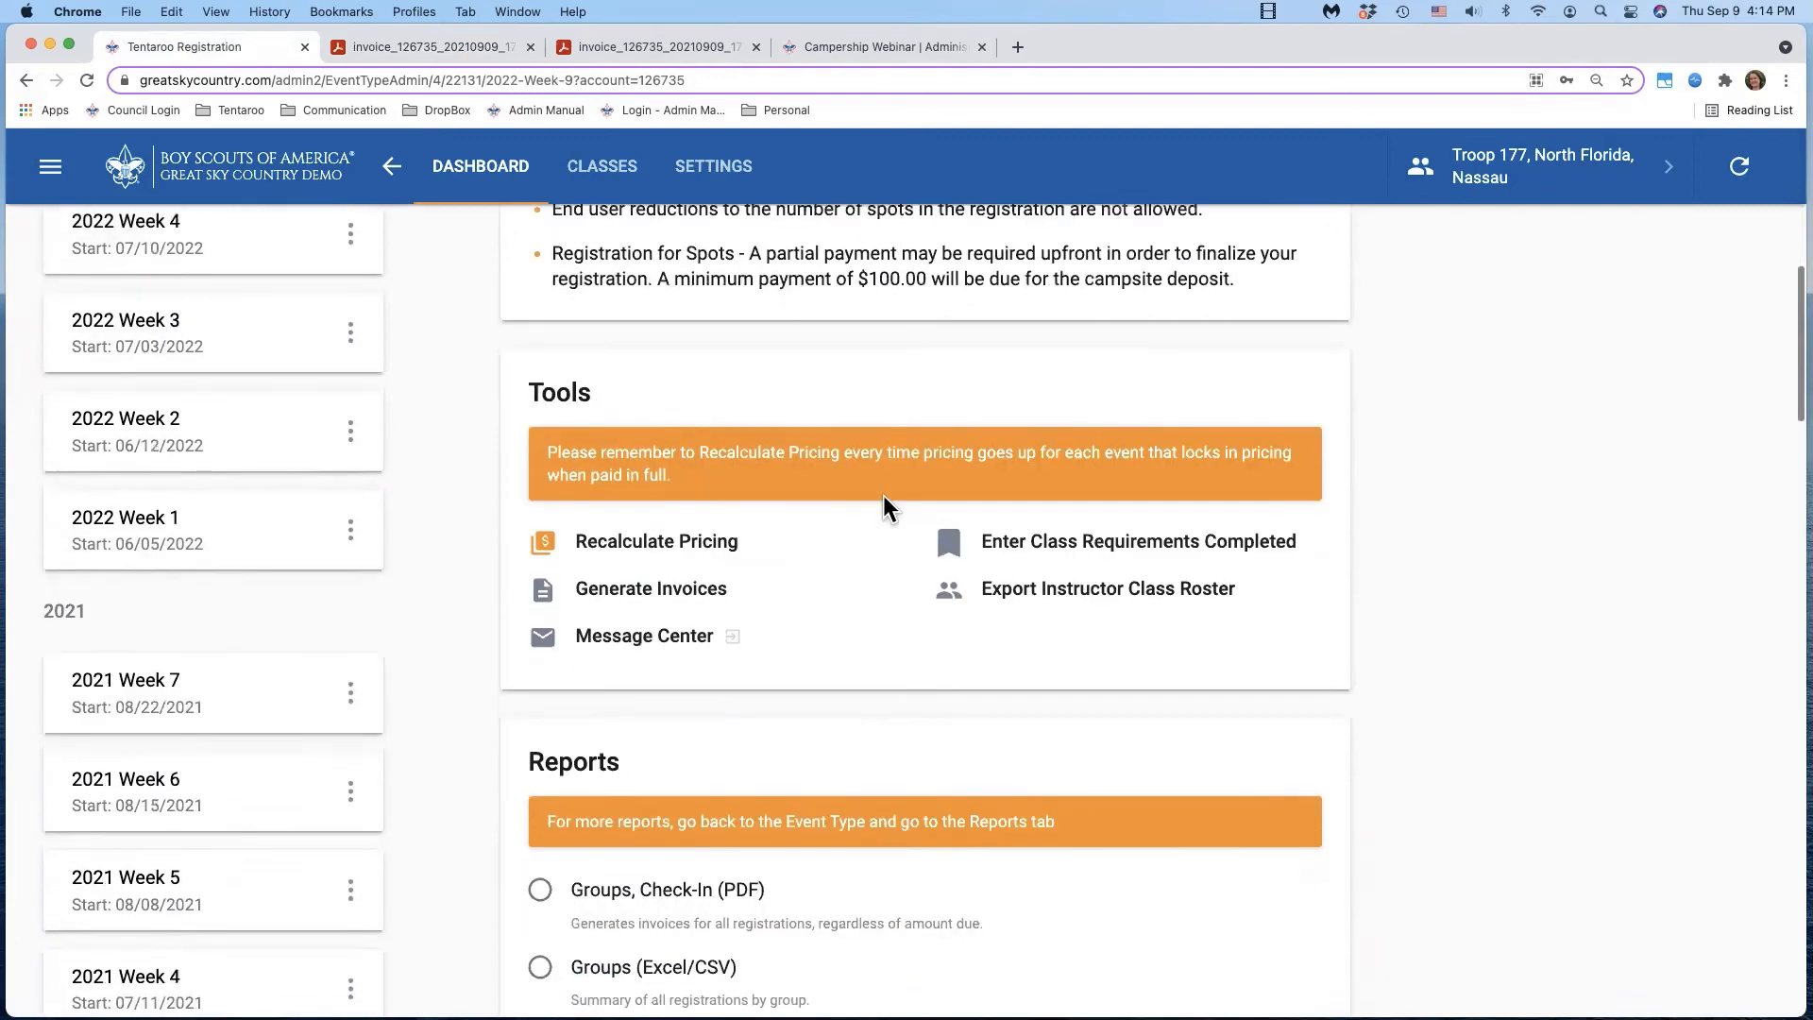
scroll(883, 496, down, 2)
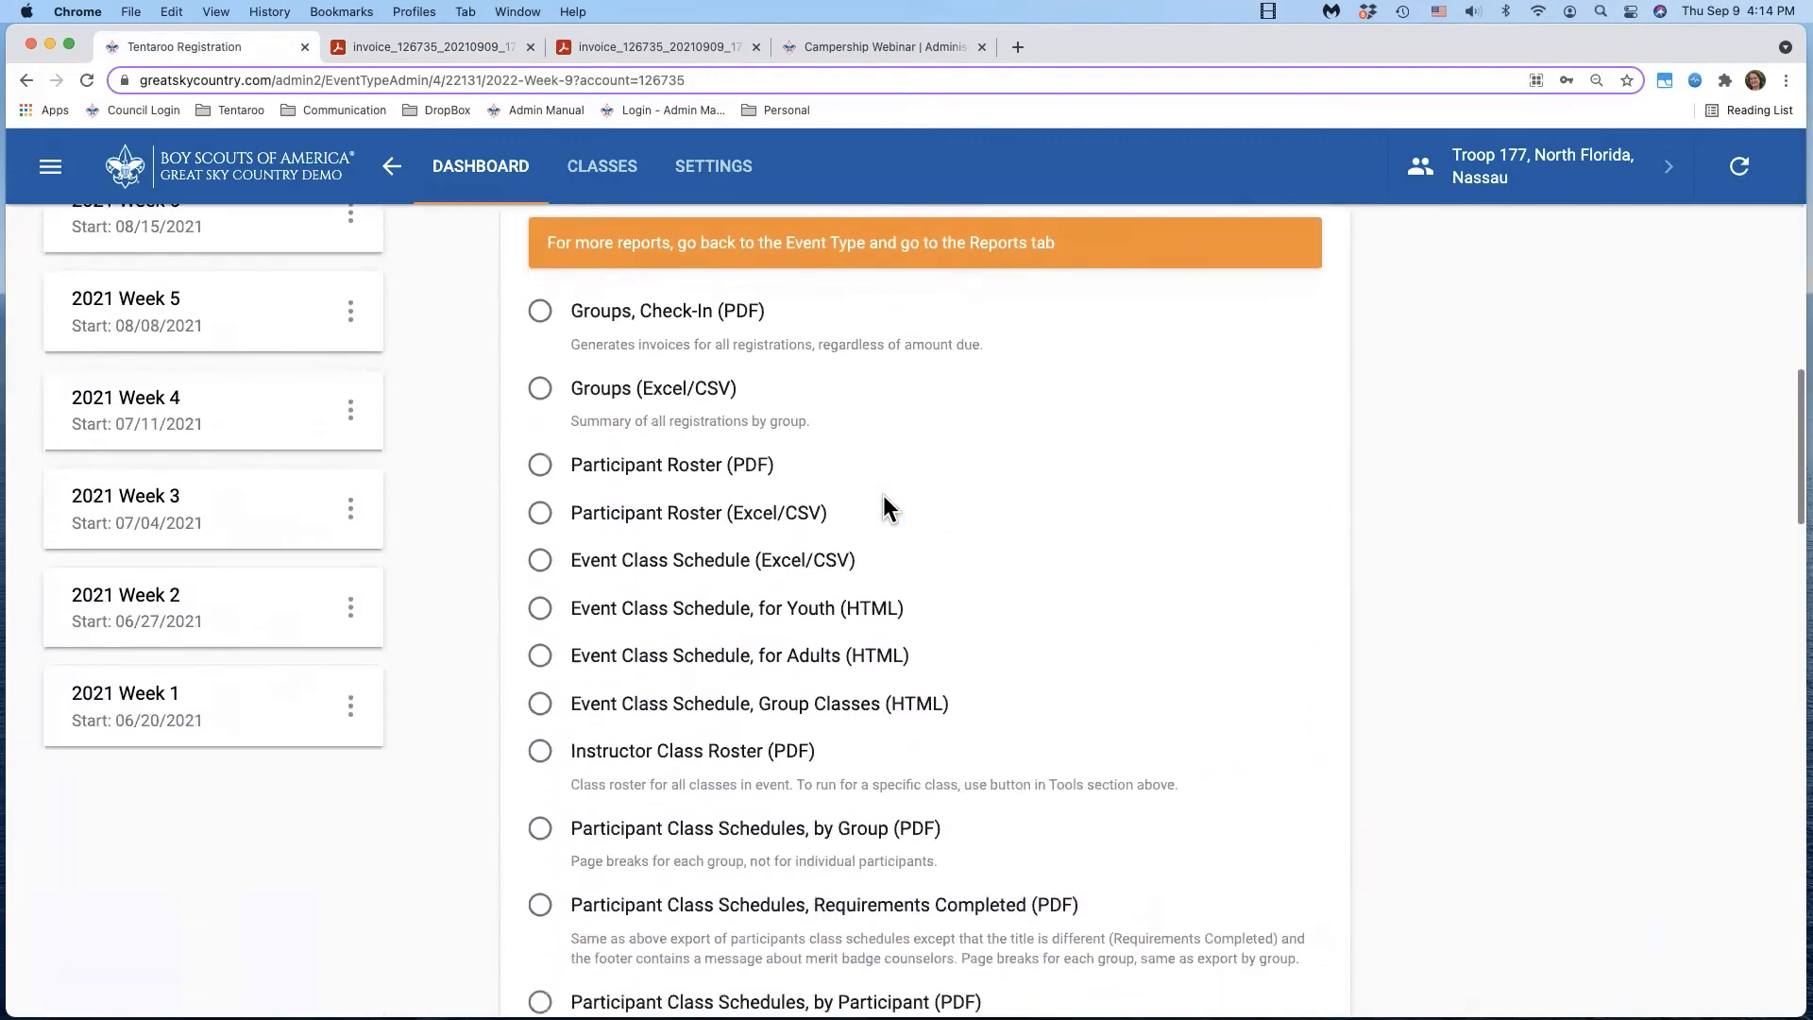
- Generate the 2022 Participant Class Schedules, Event Options report for the Scouts BSA Summer Camp event type and open the CSV in Excel
click(391, 167)
click(667, 172)
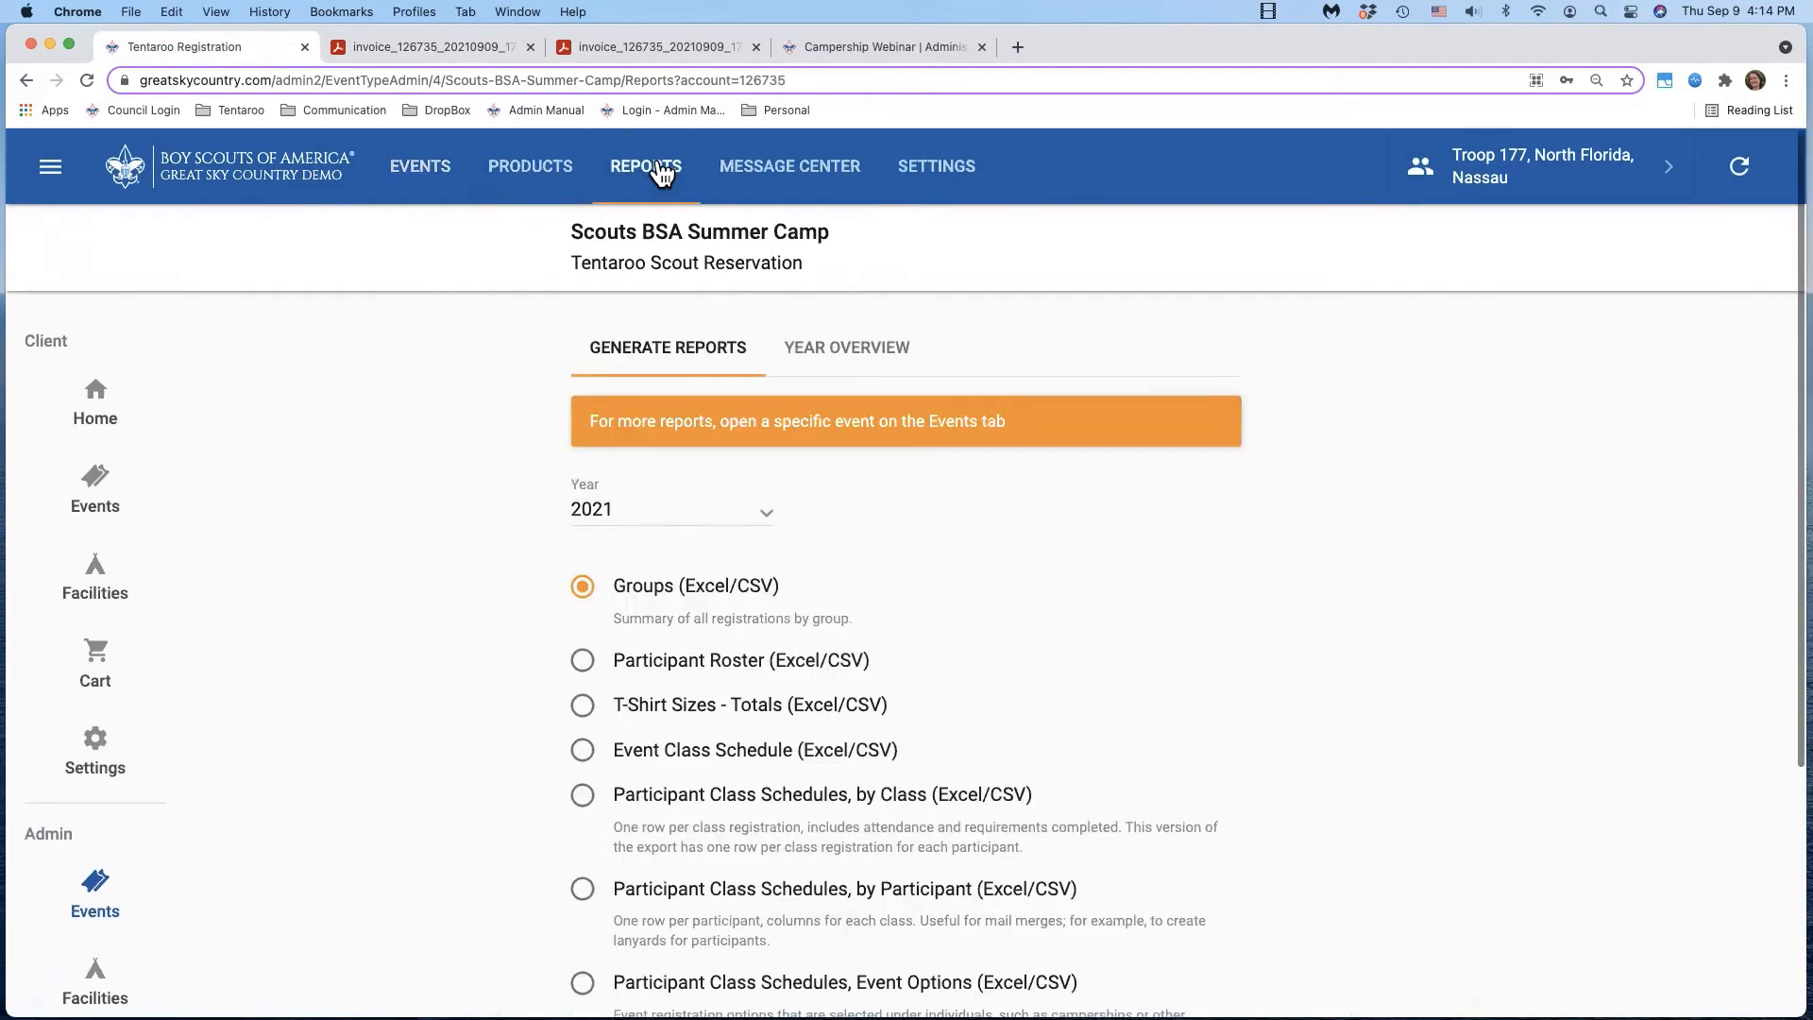
click(656, 512)
click(638, 483)
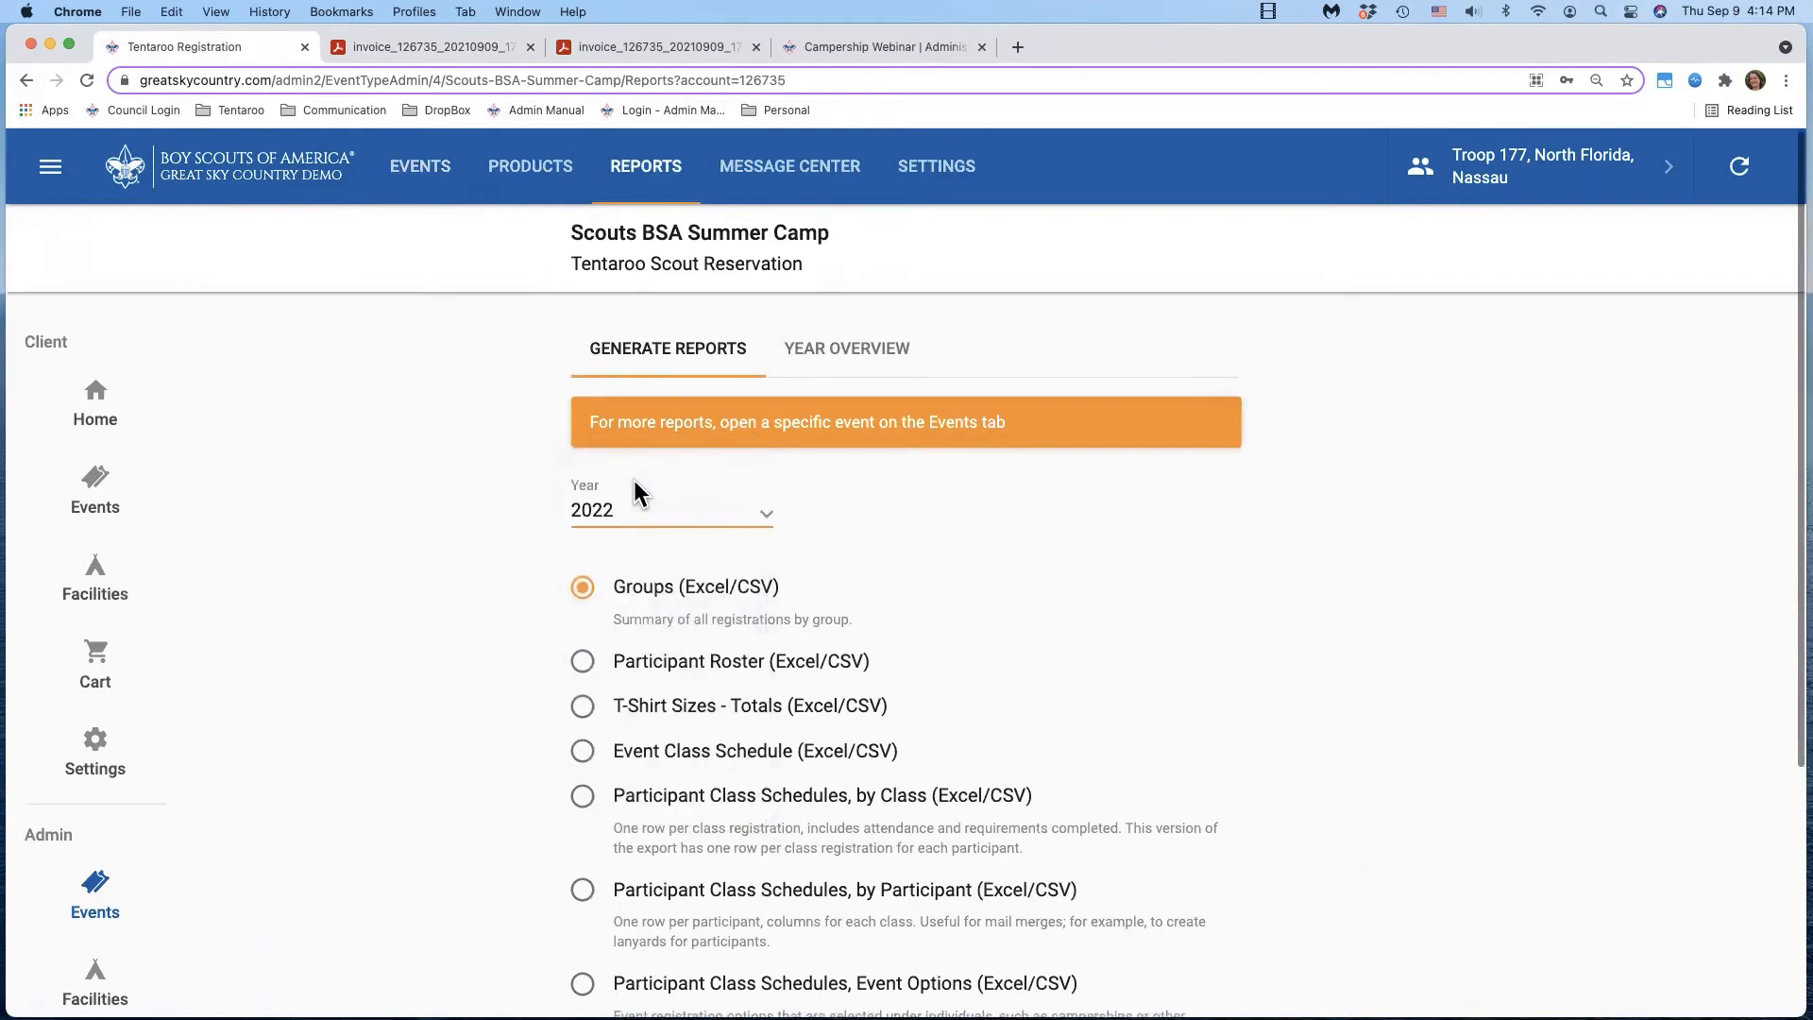
scroll(714, 528, down, 5)
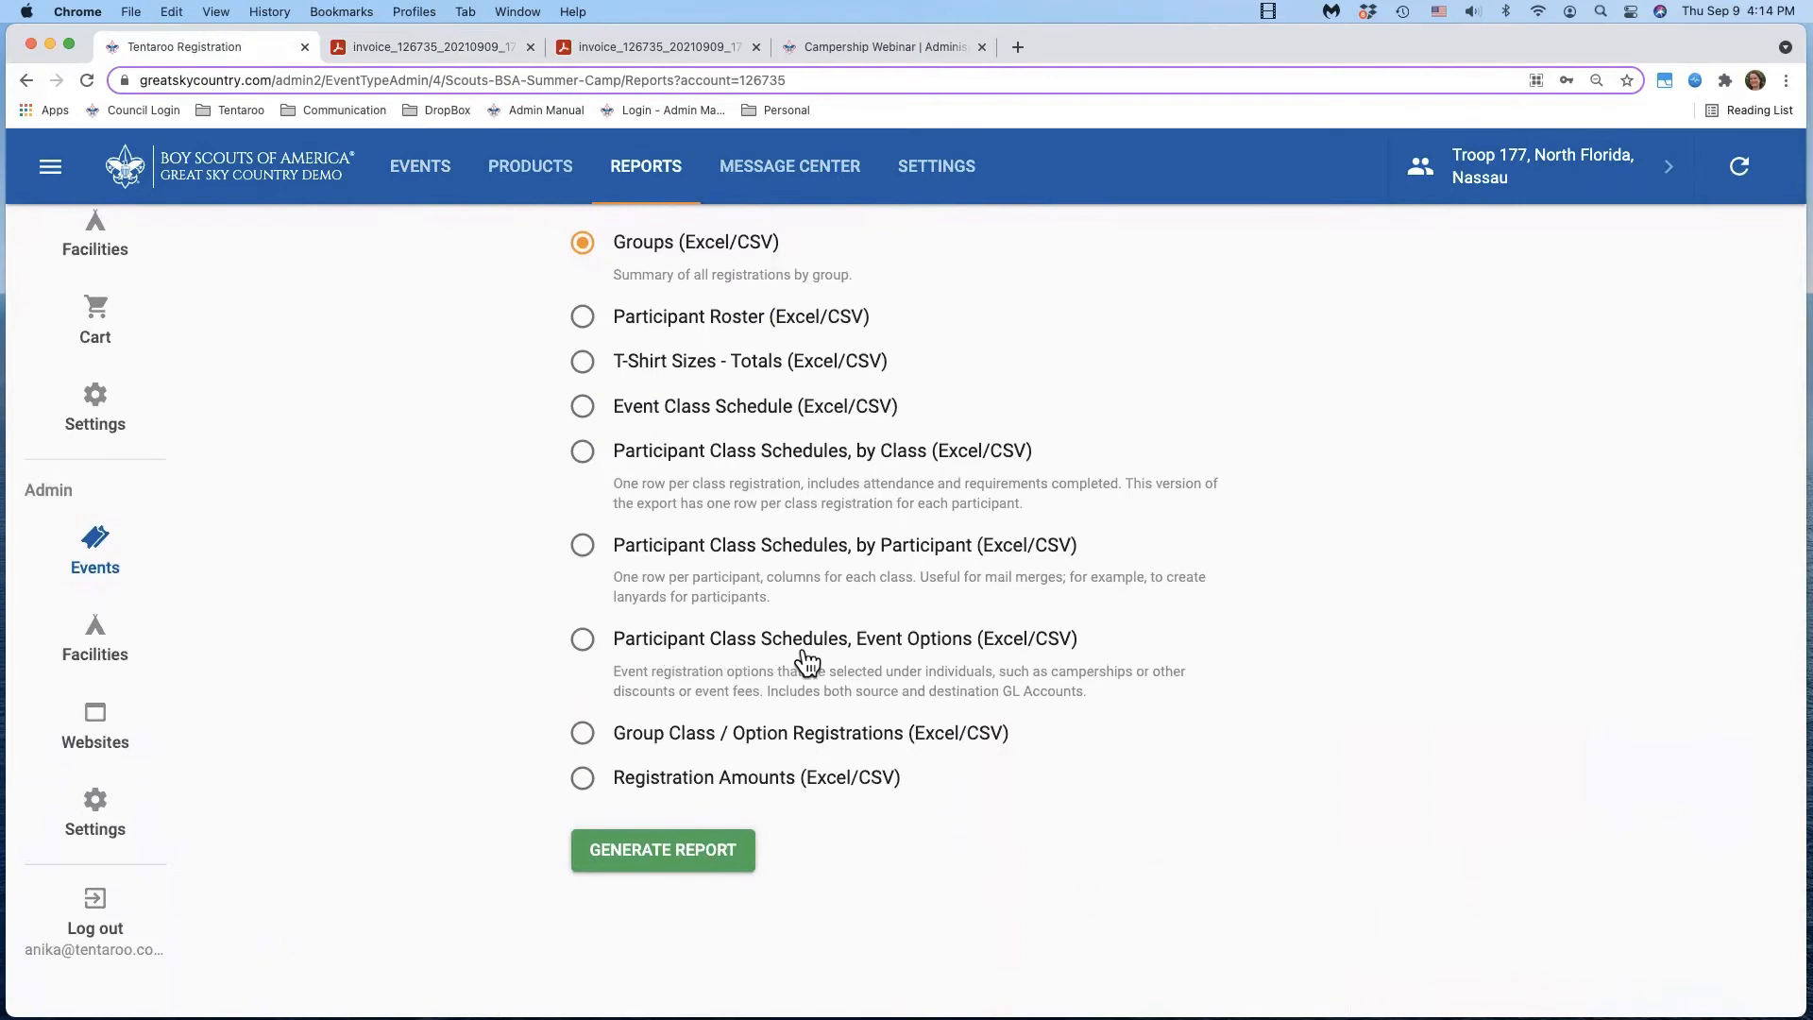
click(582, 639)
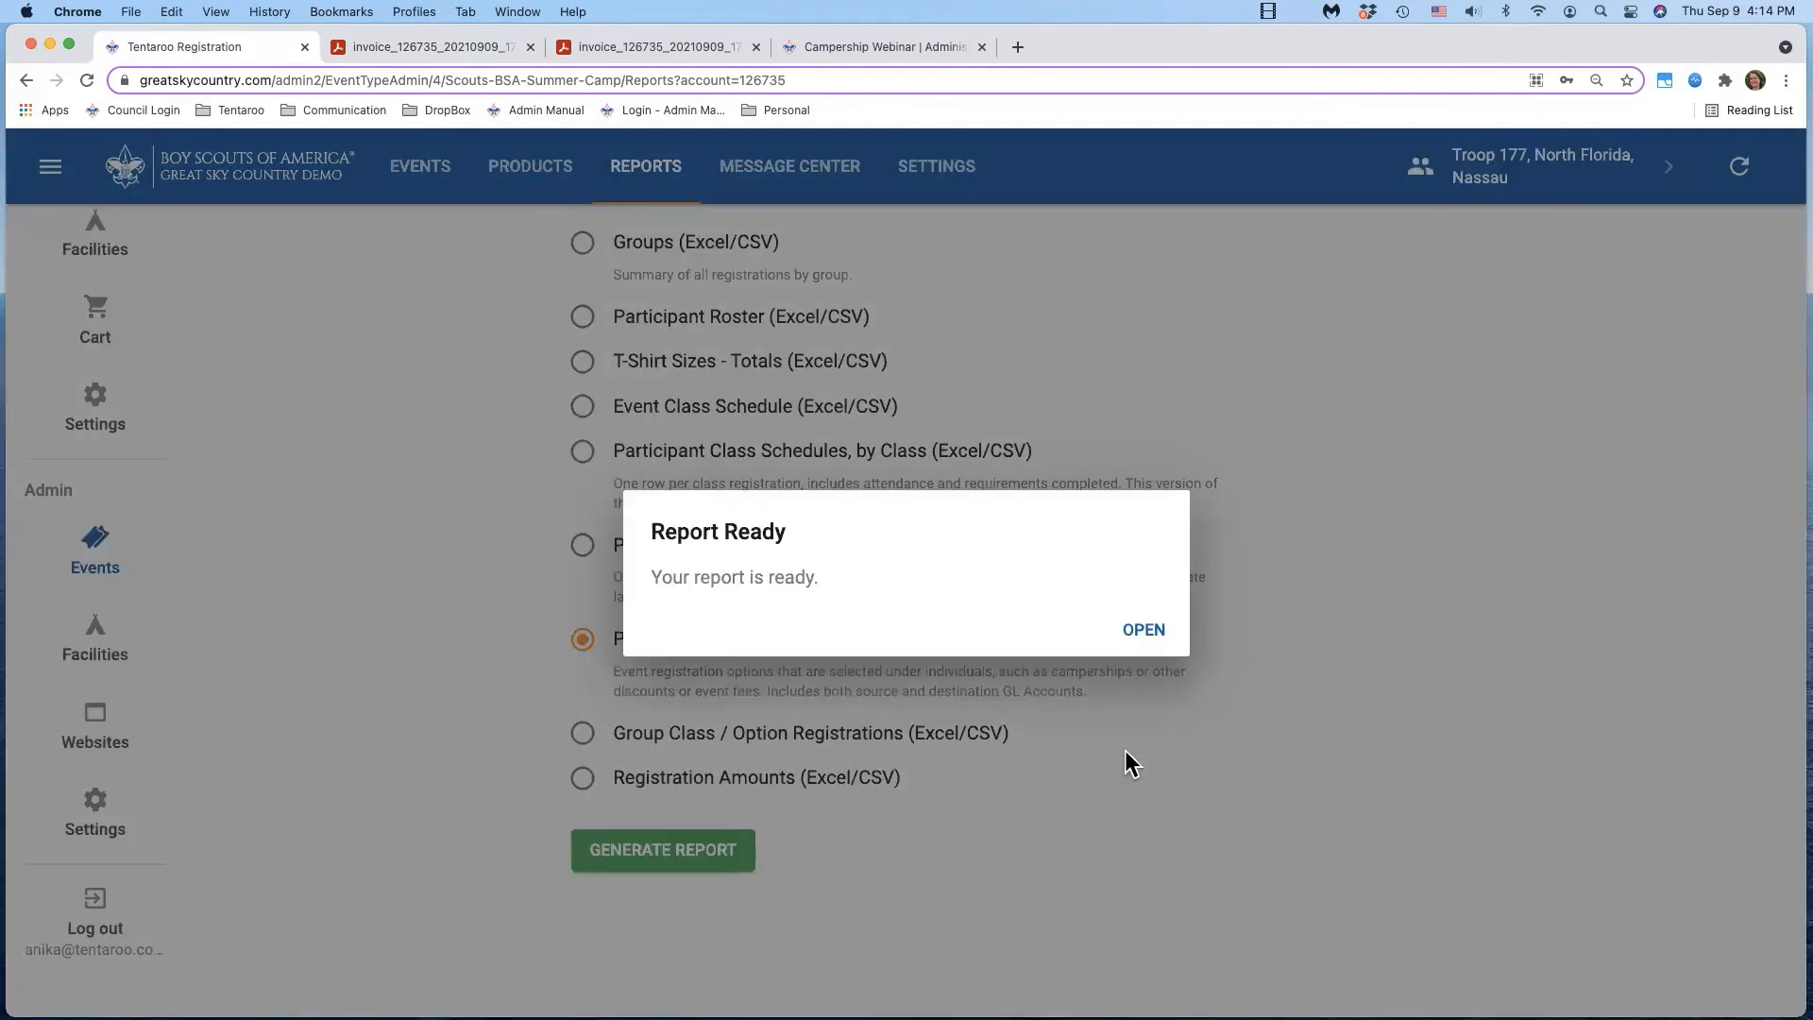
click(1145, 637)
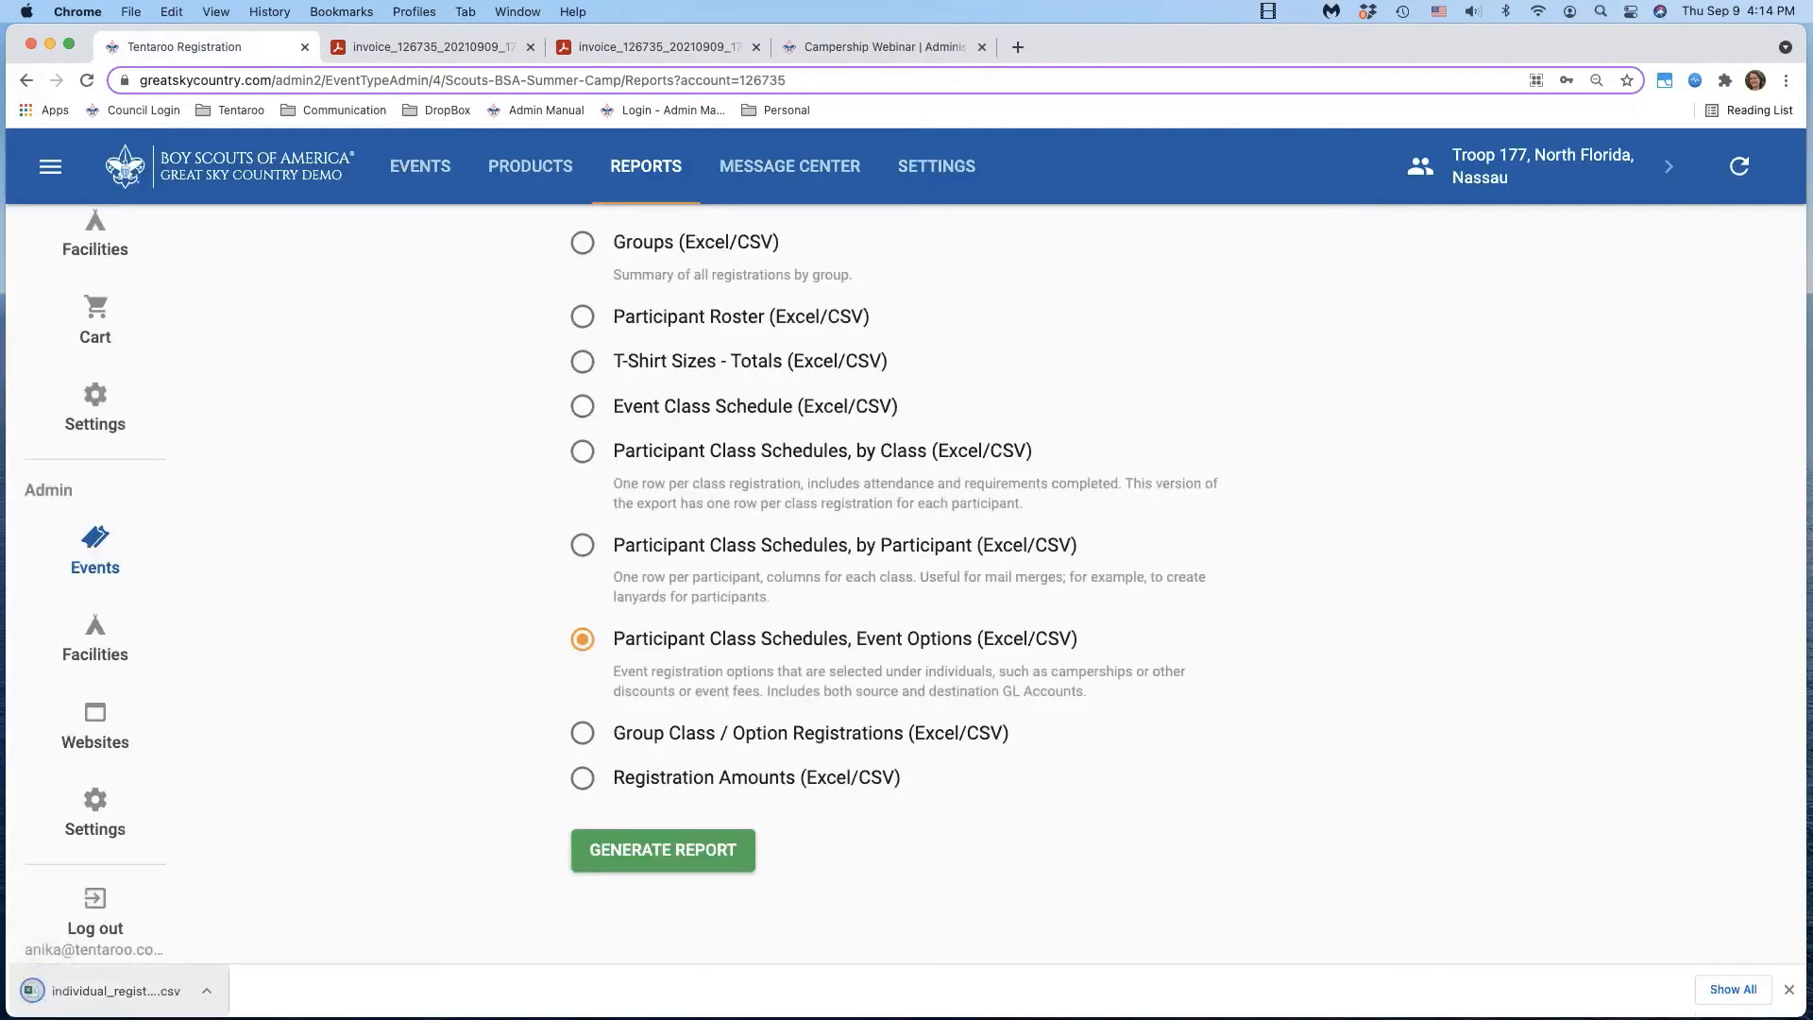
click(142, 990)
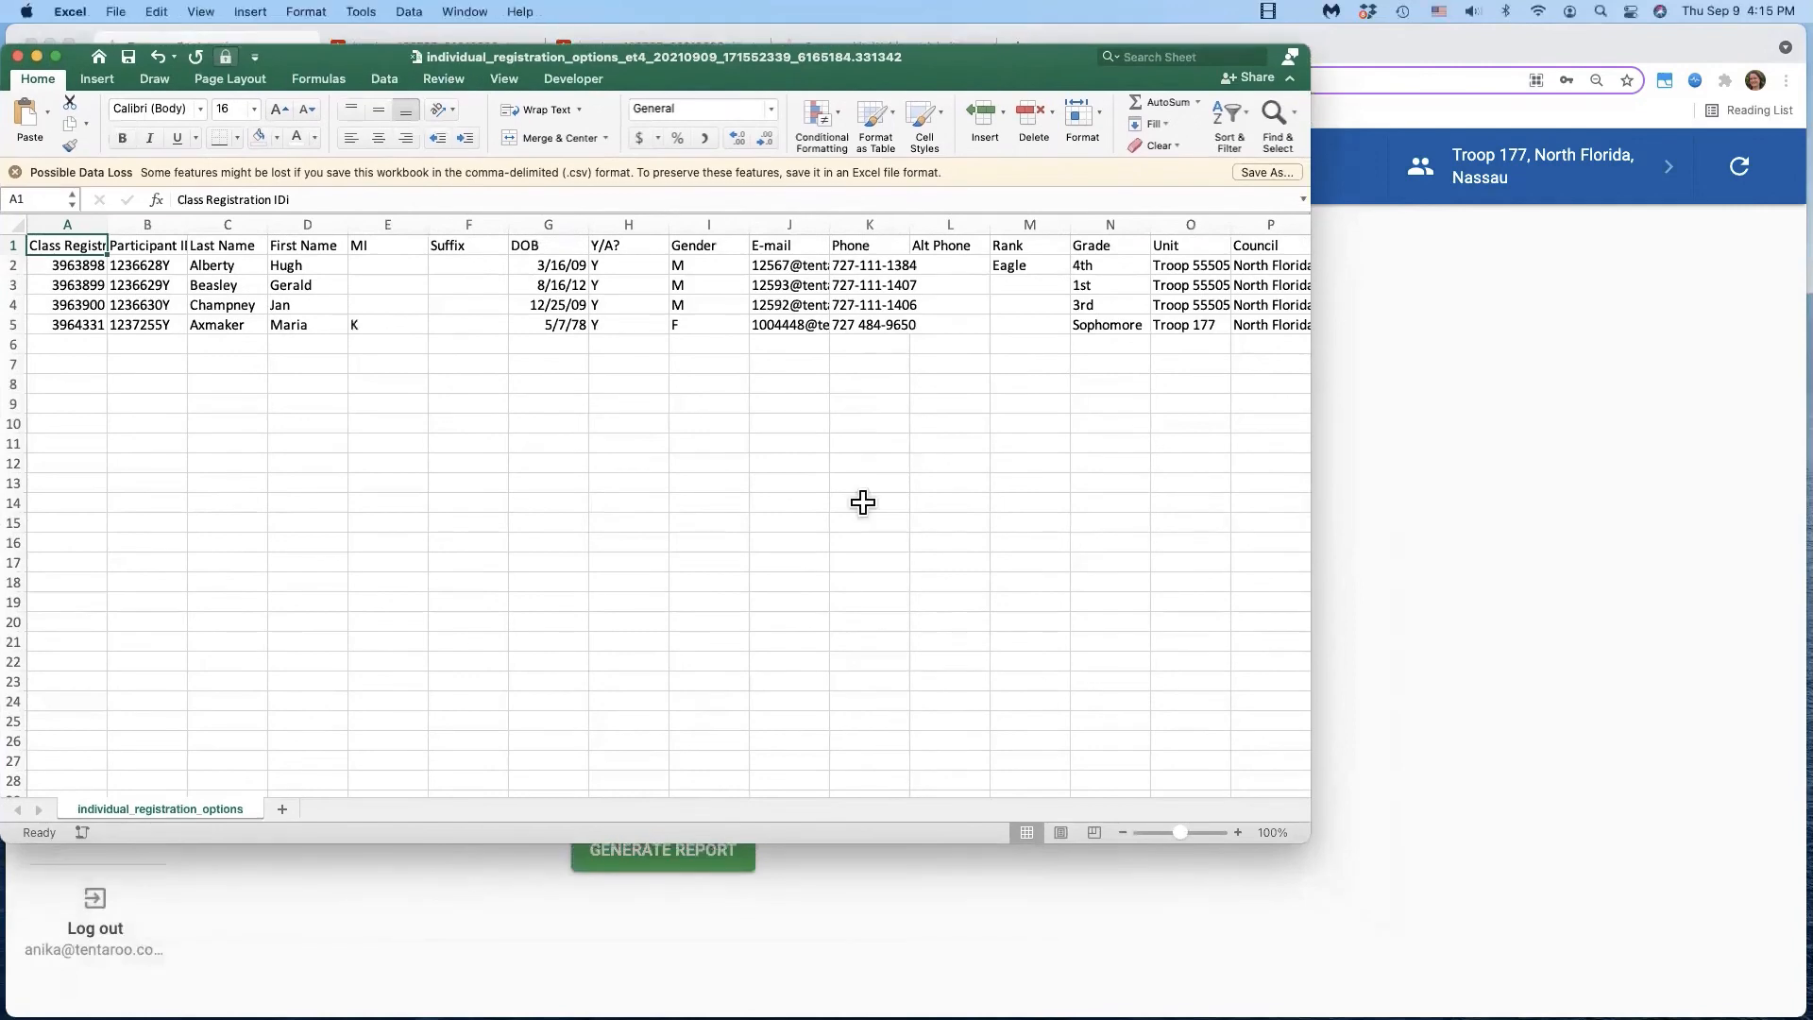
- Enlarge the spreadsheet window, zoom to 120% and auto-fit the width of all columns
drag(1309, 841, 1787, 1006)
click(1715, 997)
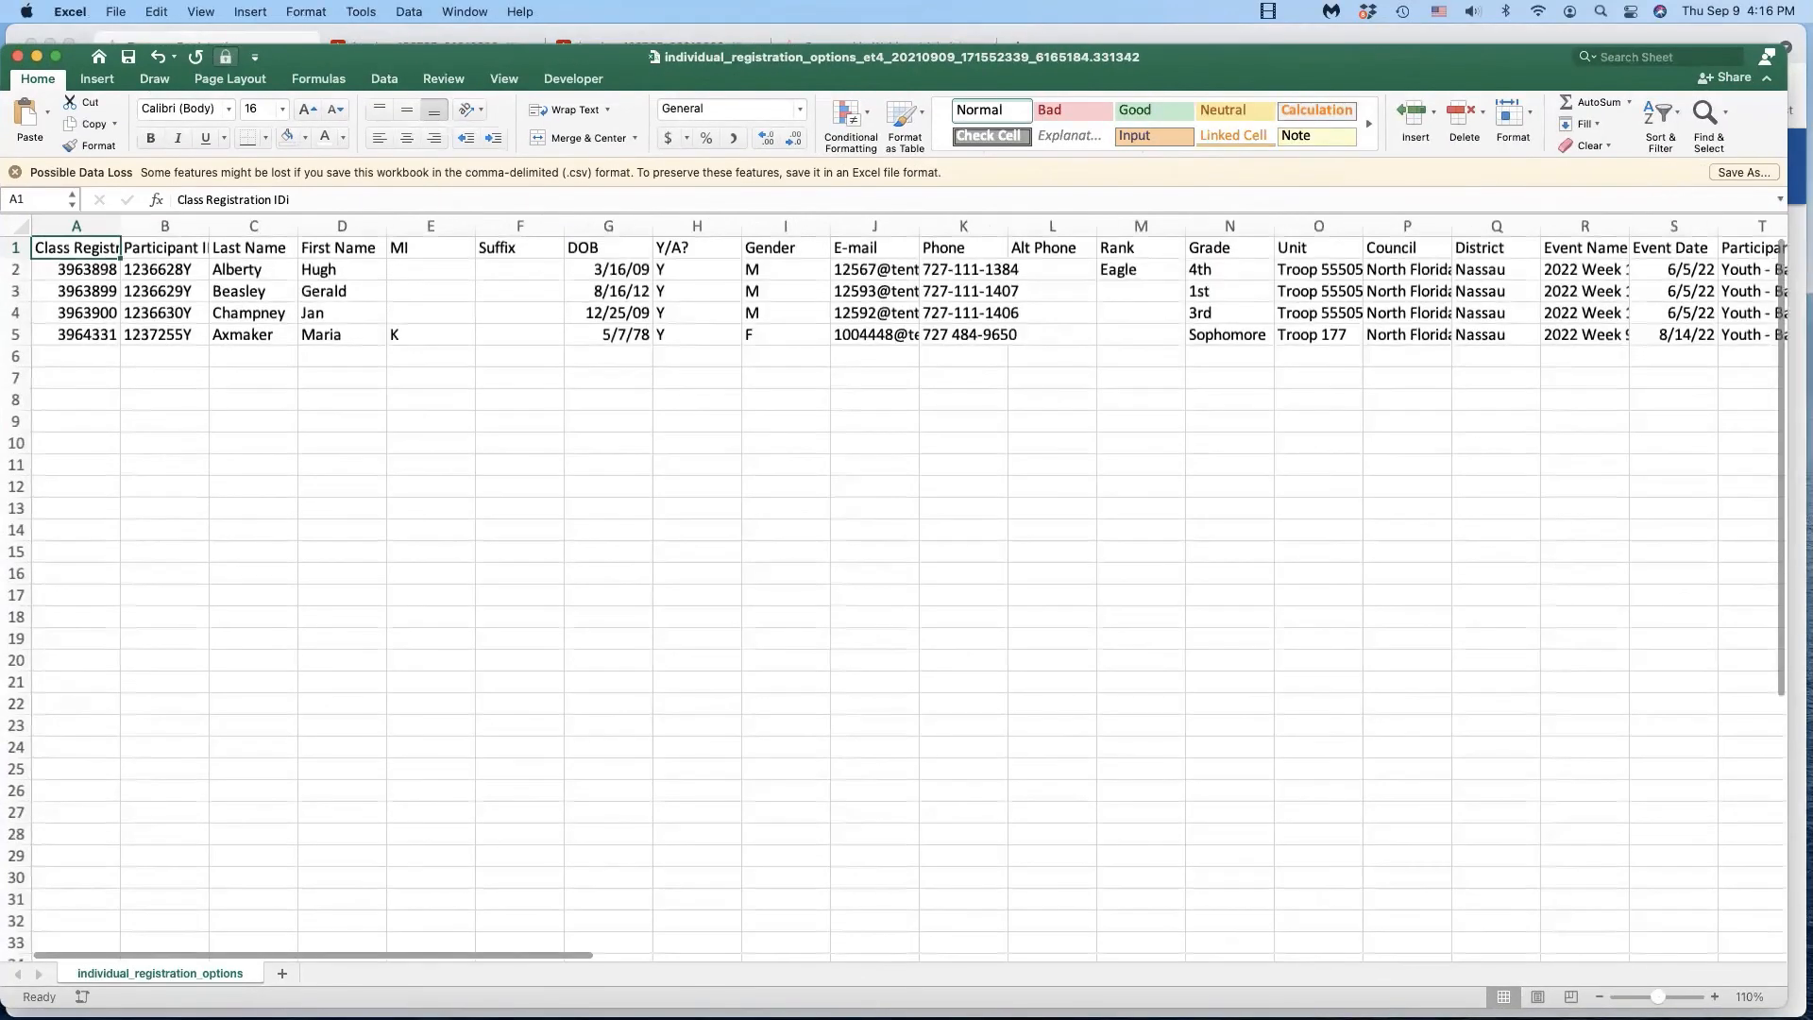
click(1715, 997)
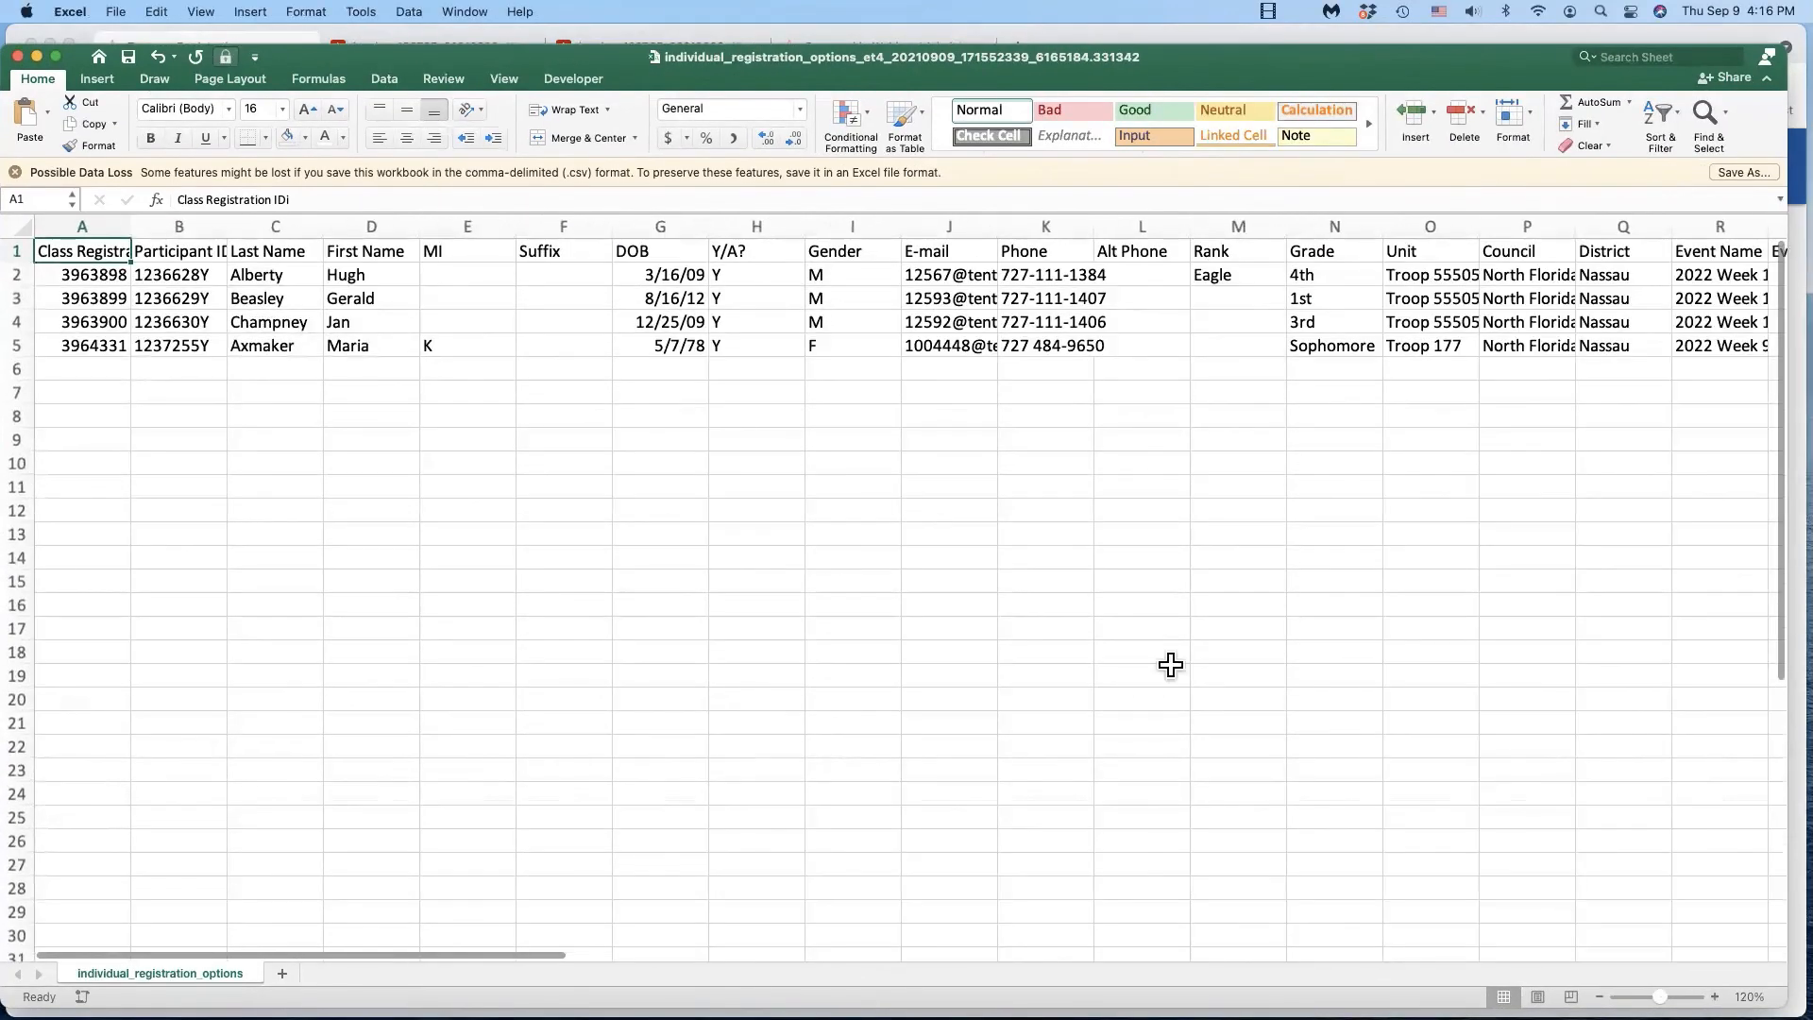
click(21, 225)
drag(129, 225, 129, 225)
double_click(129, 225)
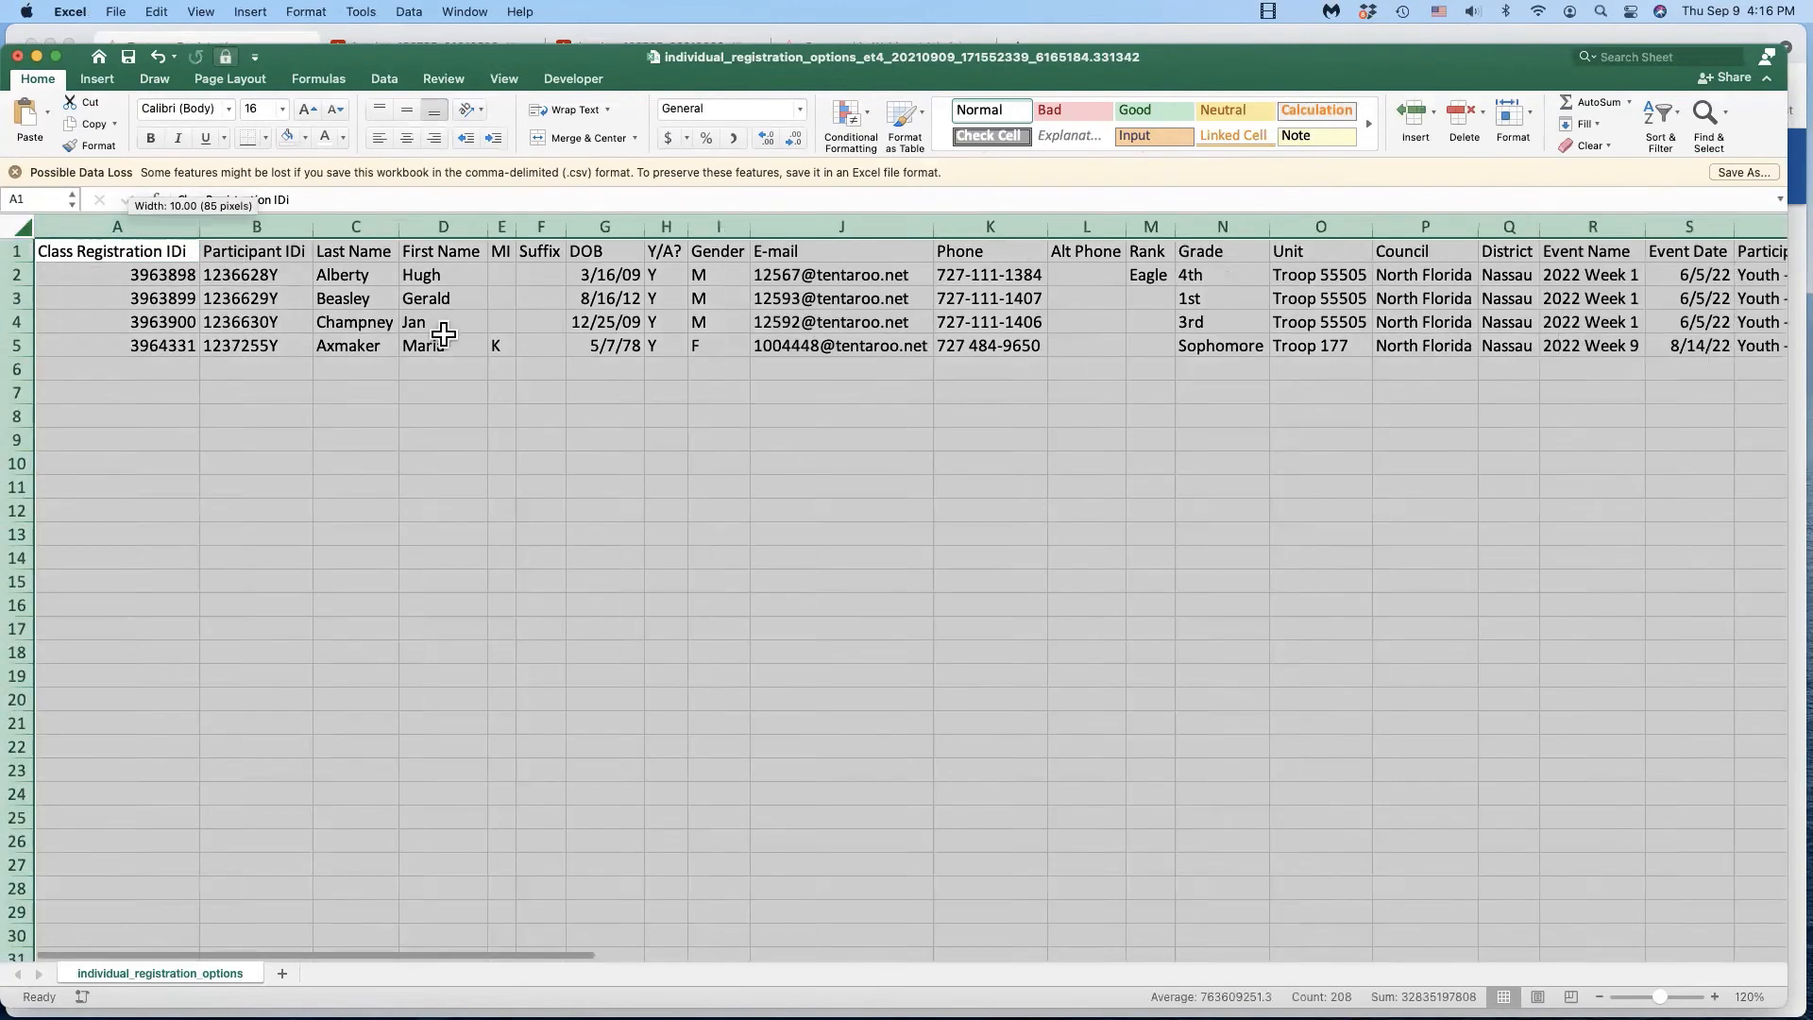
- Highlight the participants' last and first names and the Event Name entries in the report for review
click(437, 344)
drag(351, 269, 430, 344)
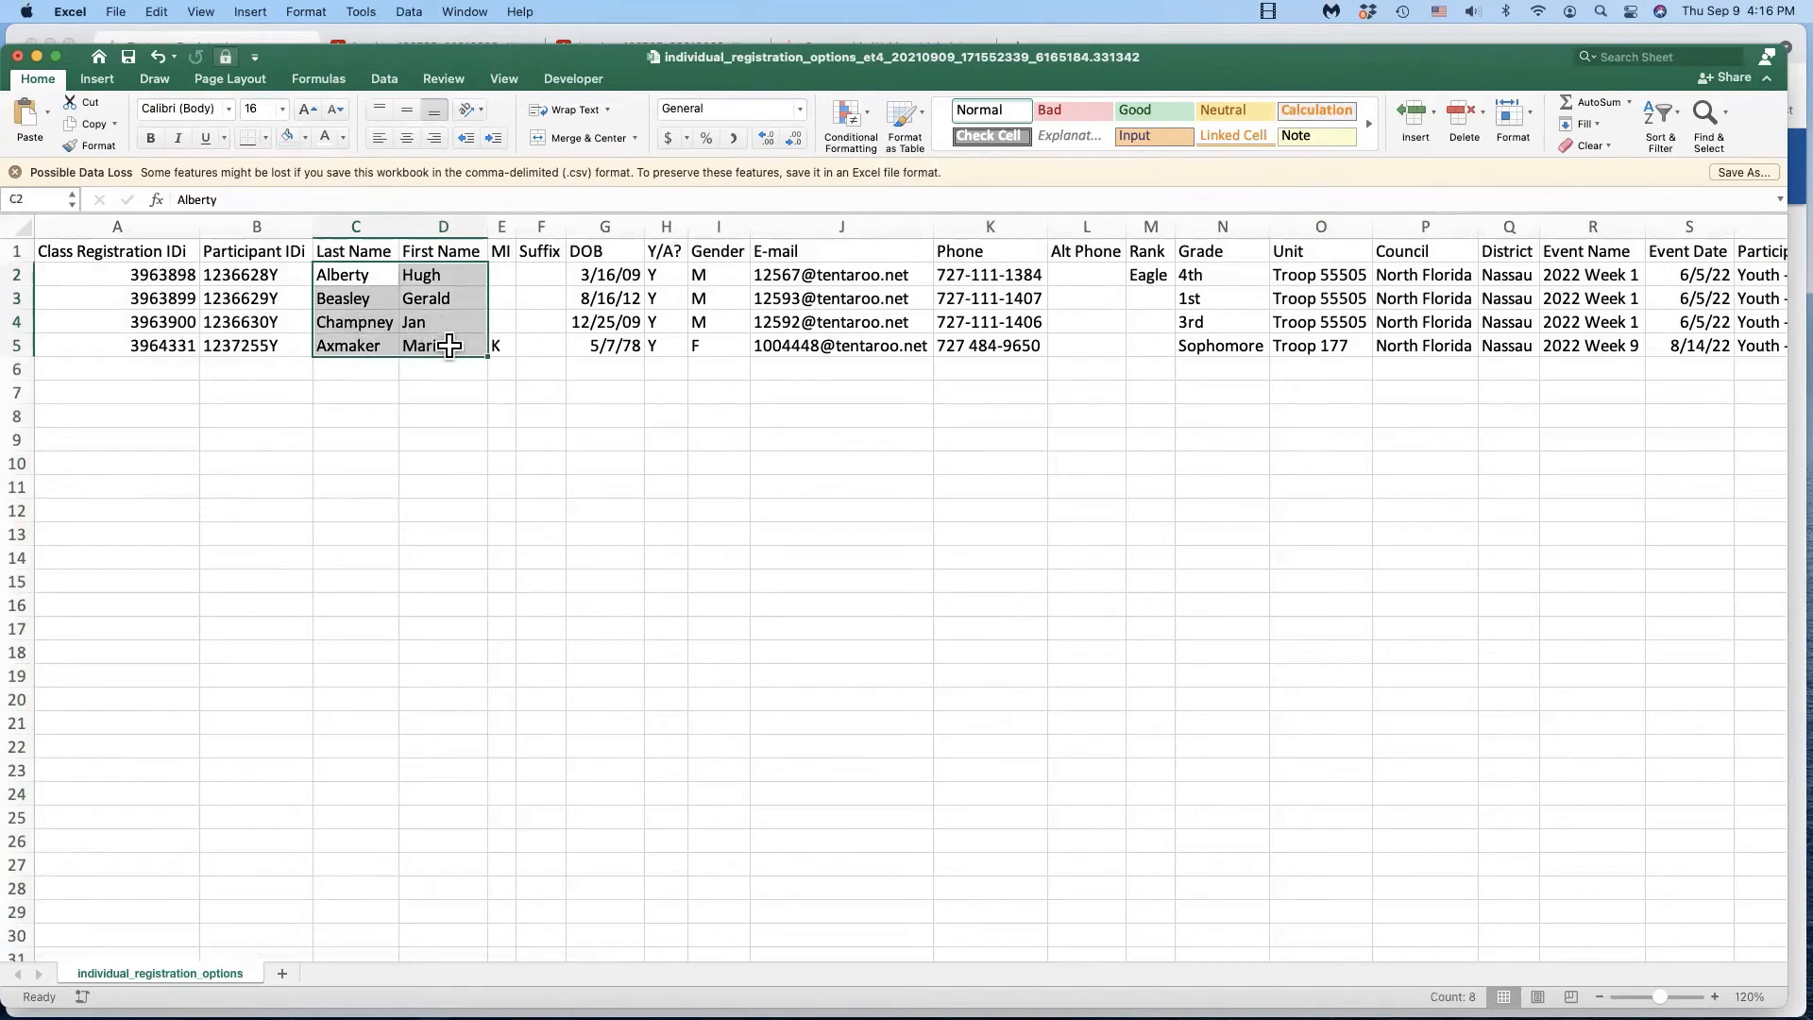
scroll(459, 351, right, 10)
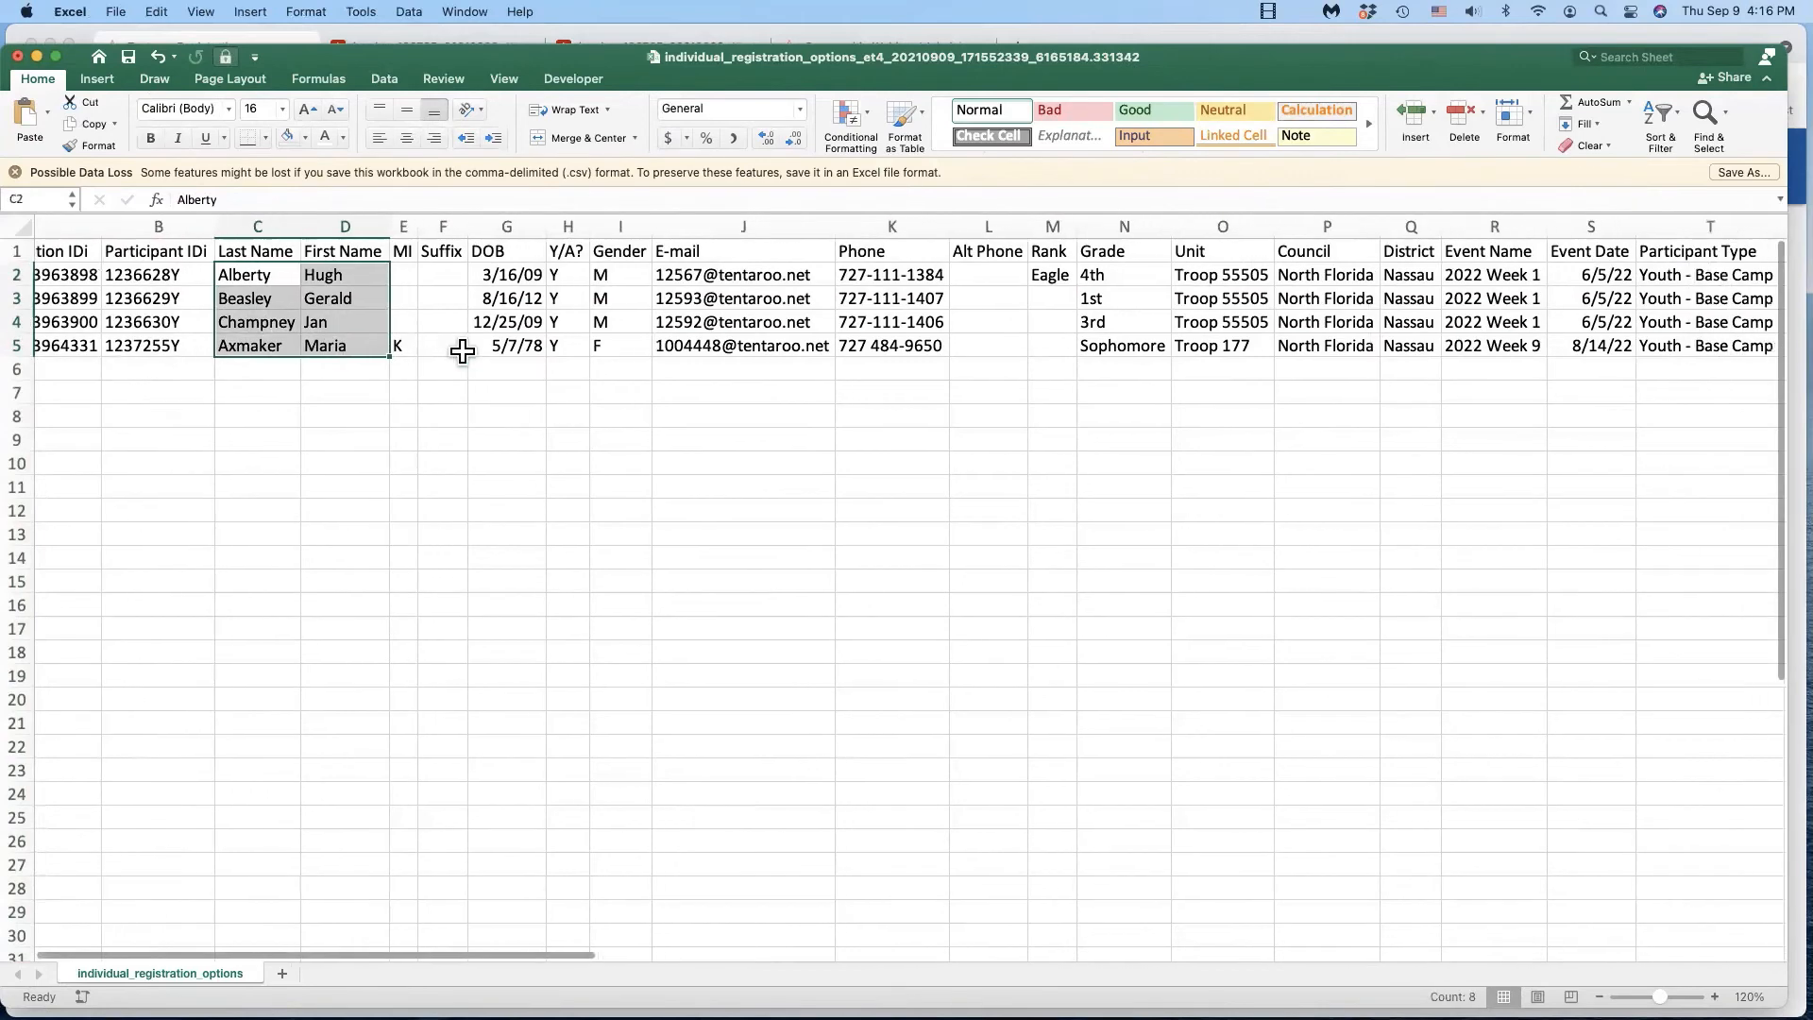
scroll(467, 349, right, 10)
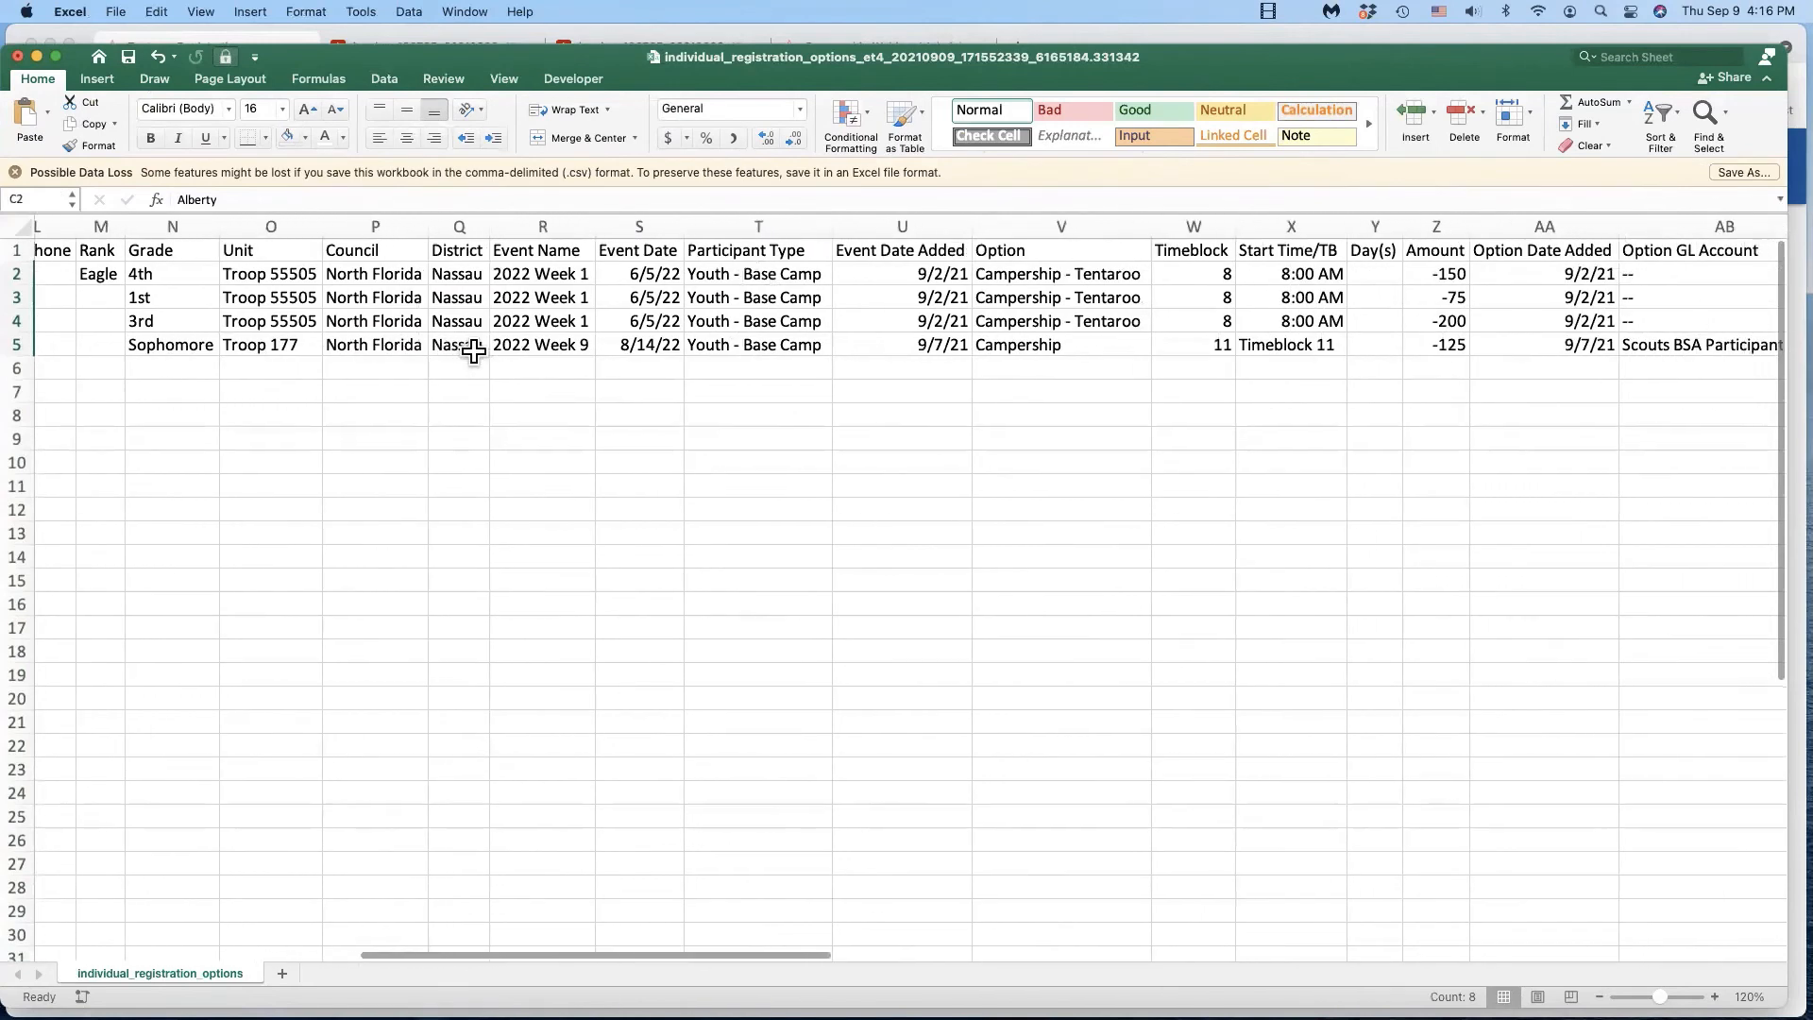
scroll(469, 346, right, 2)
drag(525, 275, 535, 347)
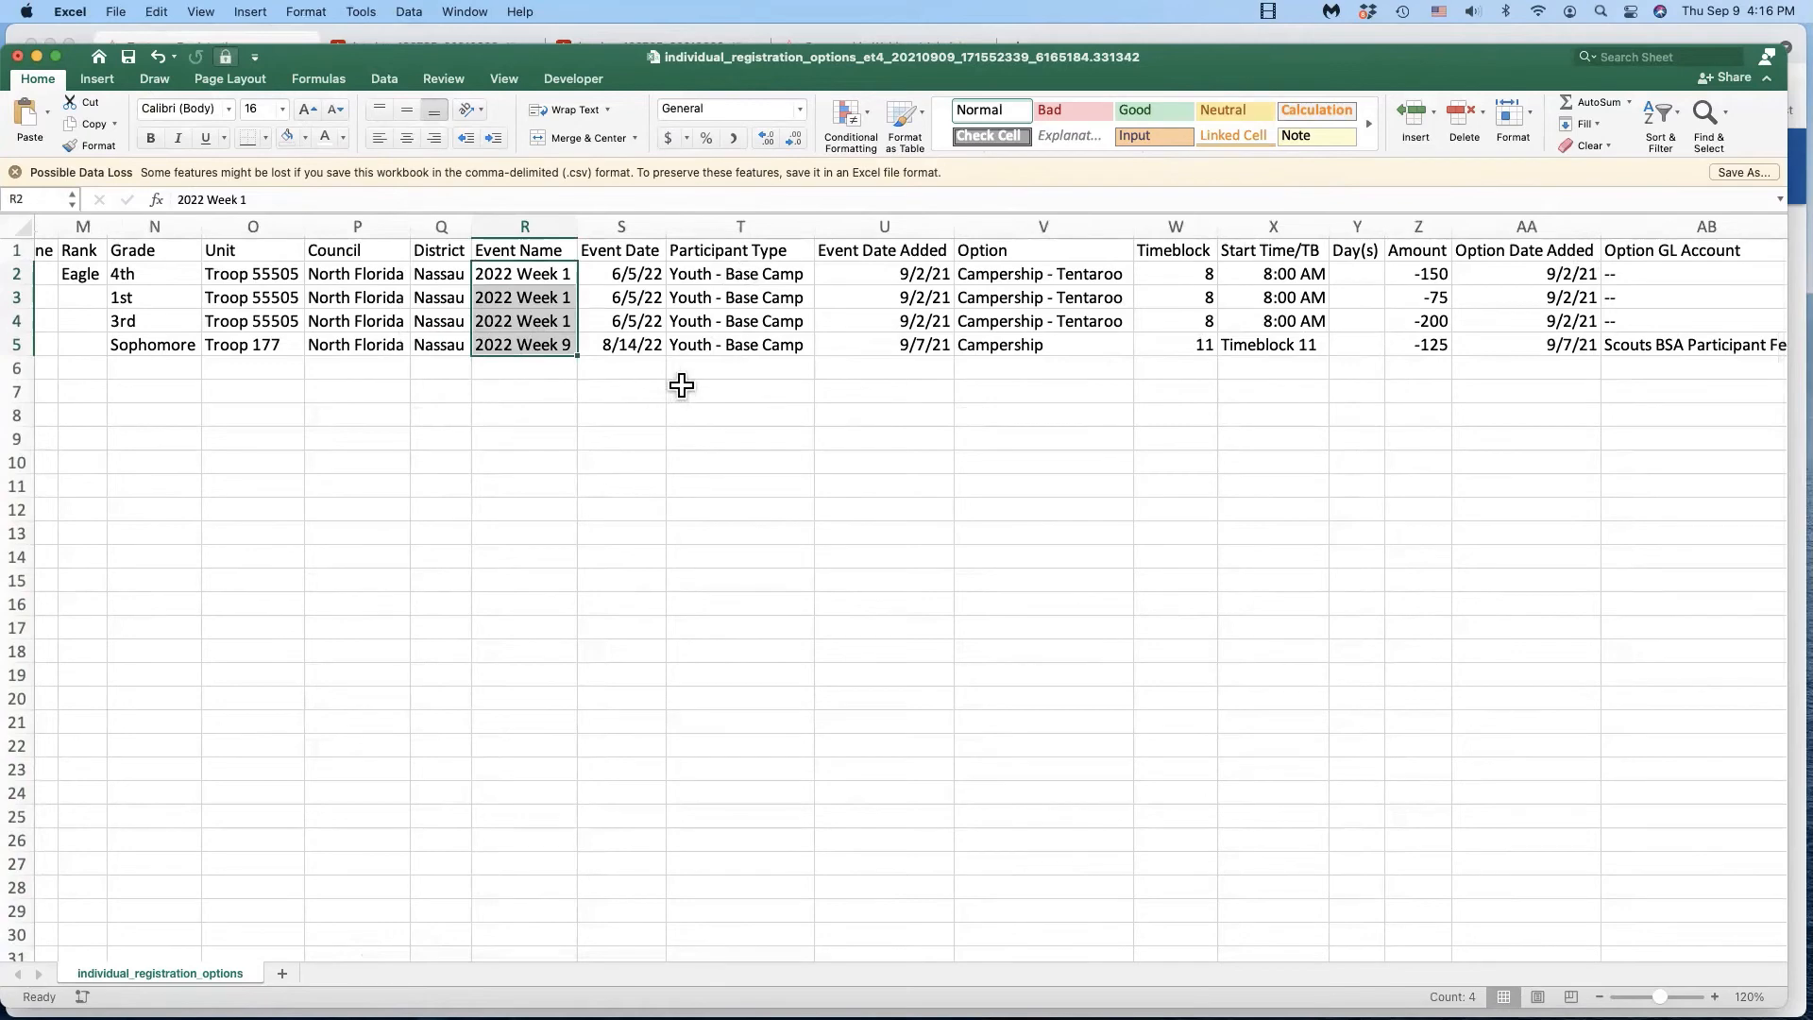
- Highlight the campership entries in the Option column and their discounts in the Amount column
scroll(695, 370, right, 5)
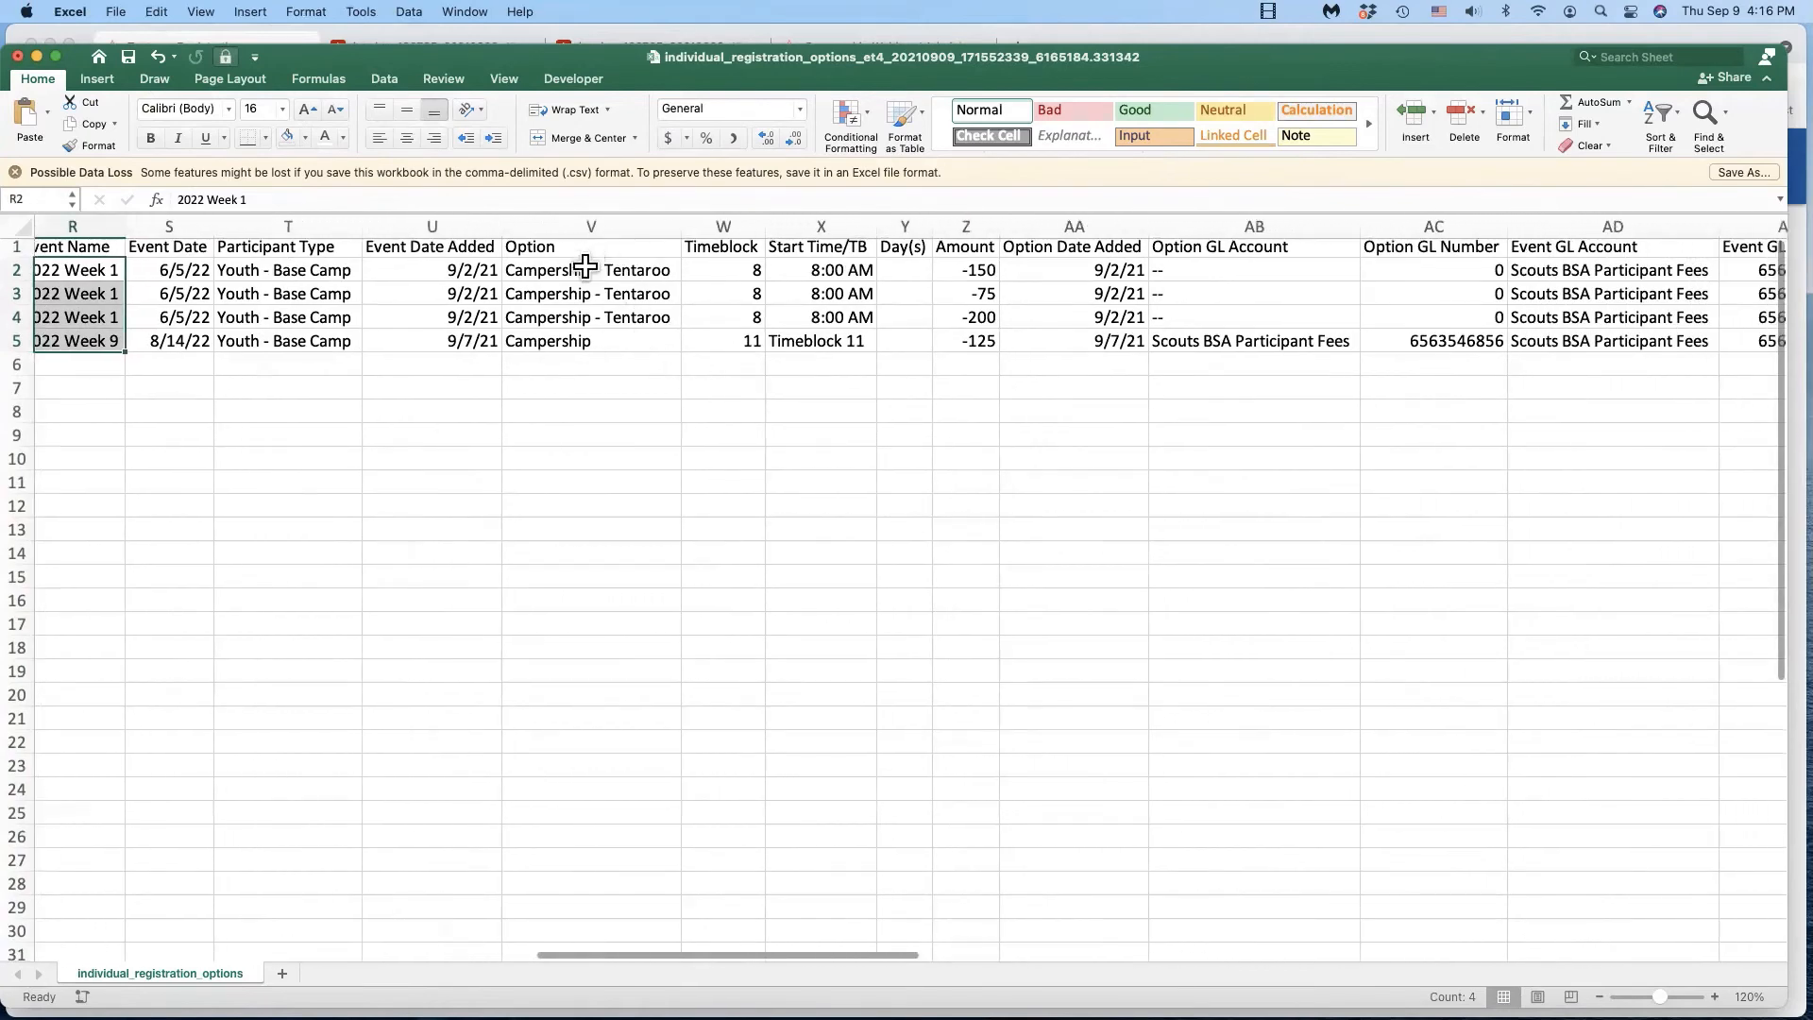
drag(586, 269, 592, 342)
scroll(586, 346, right, 1)
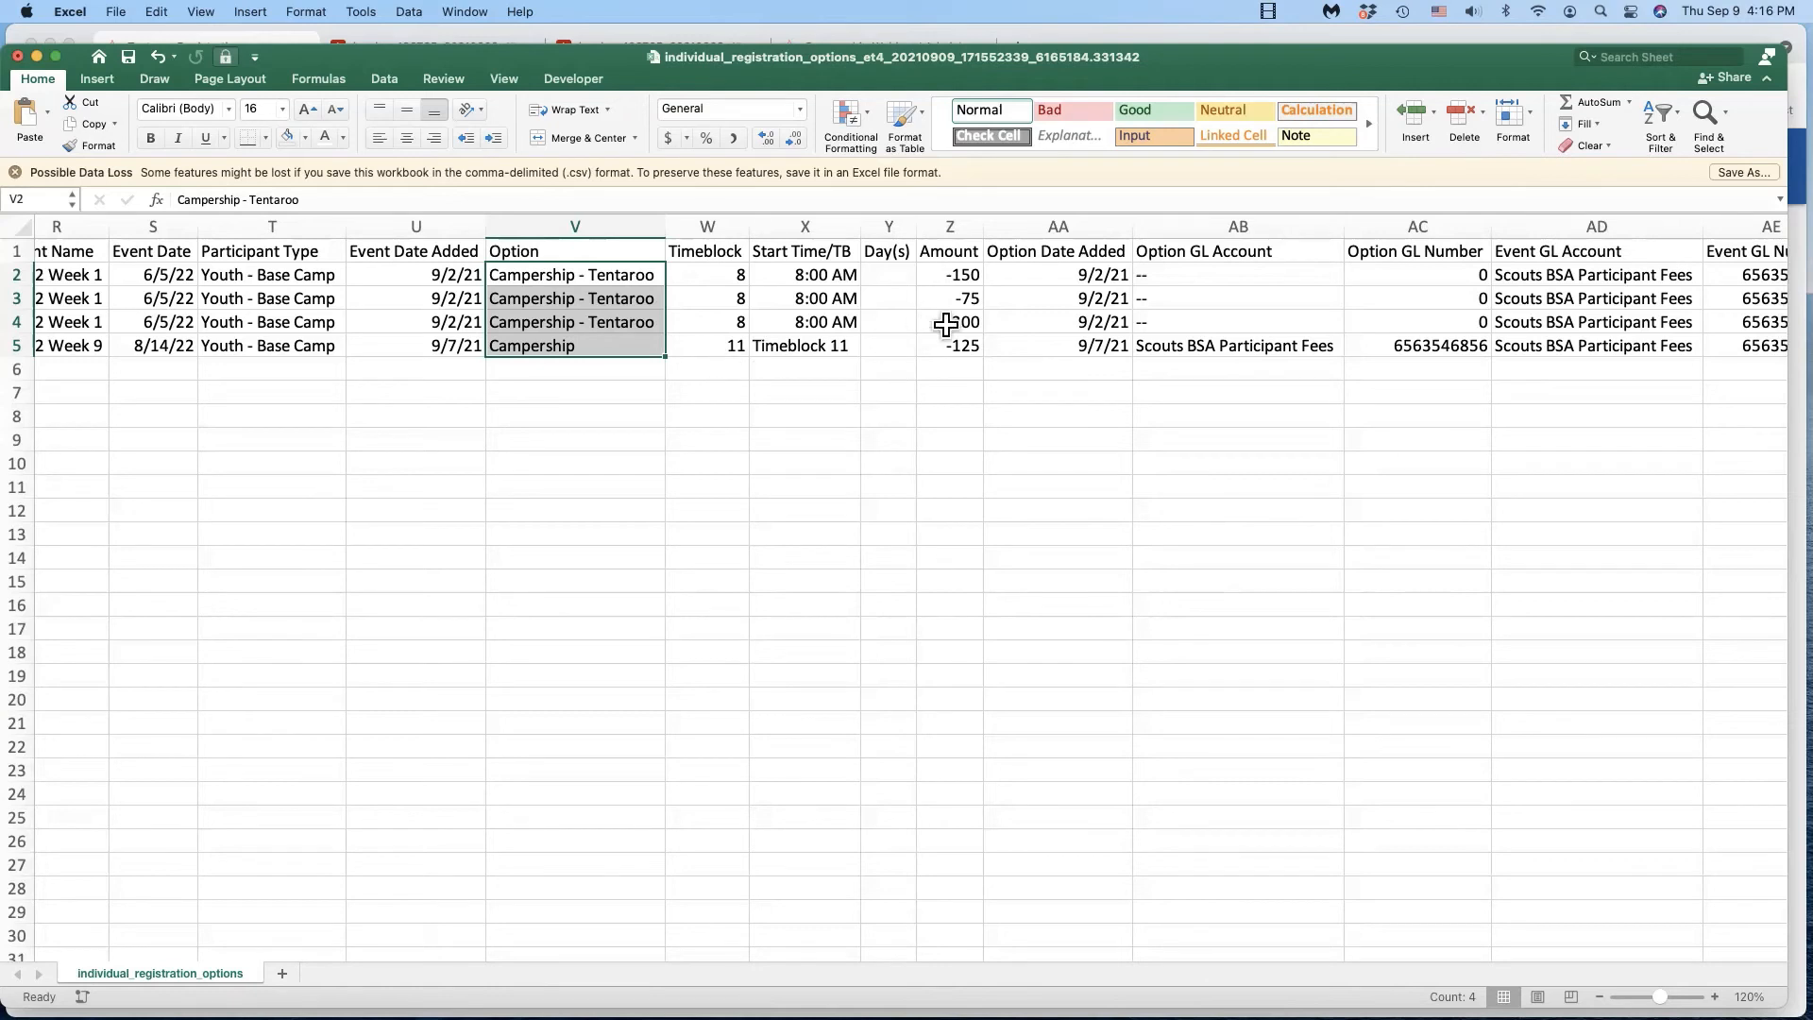
drag(952, 271, 956, 347)
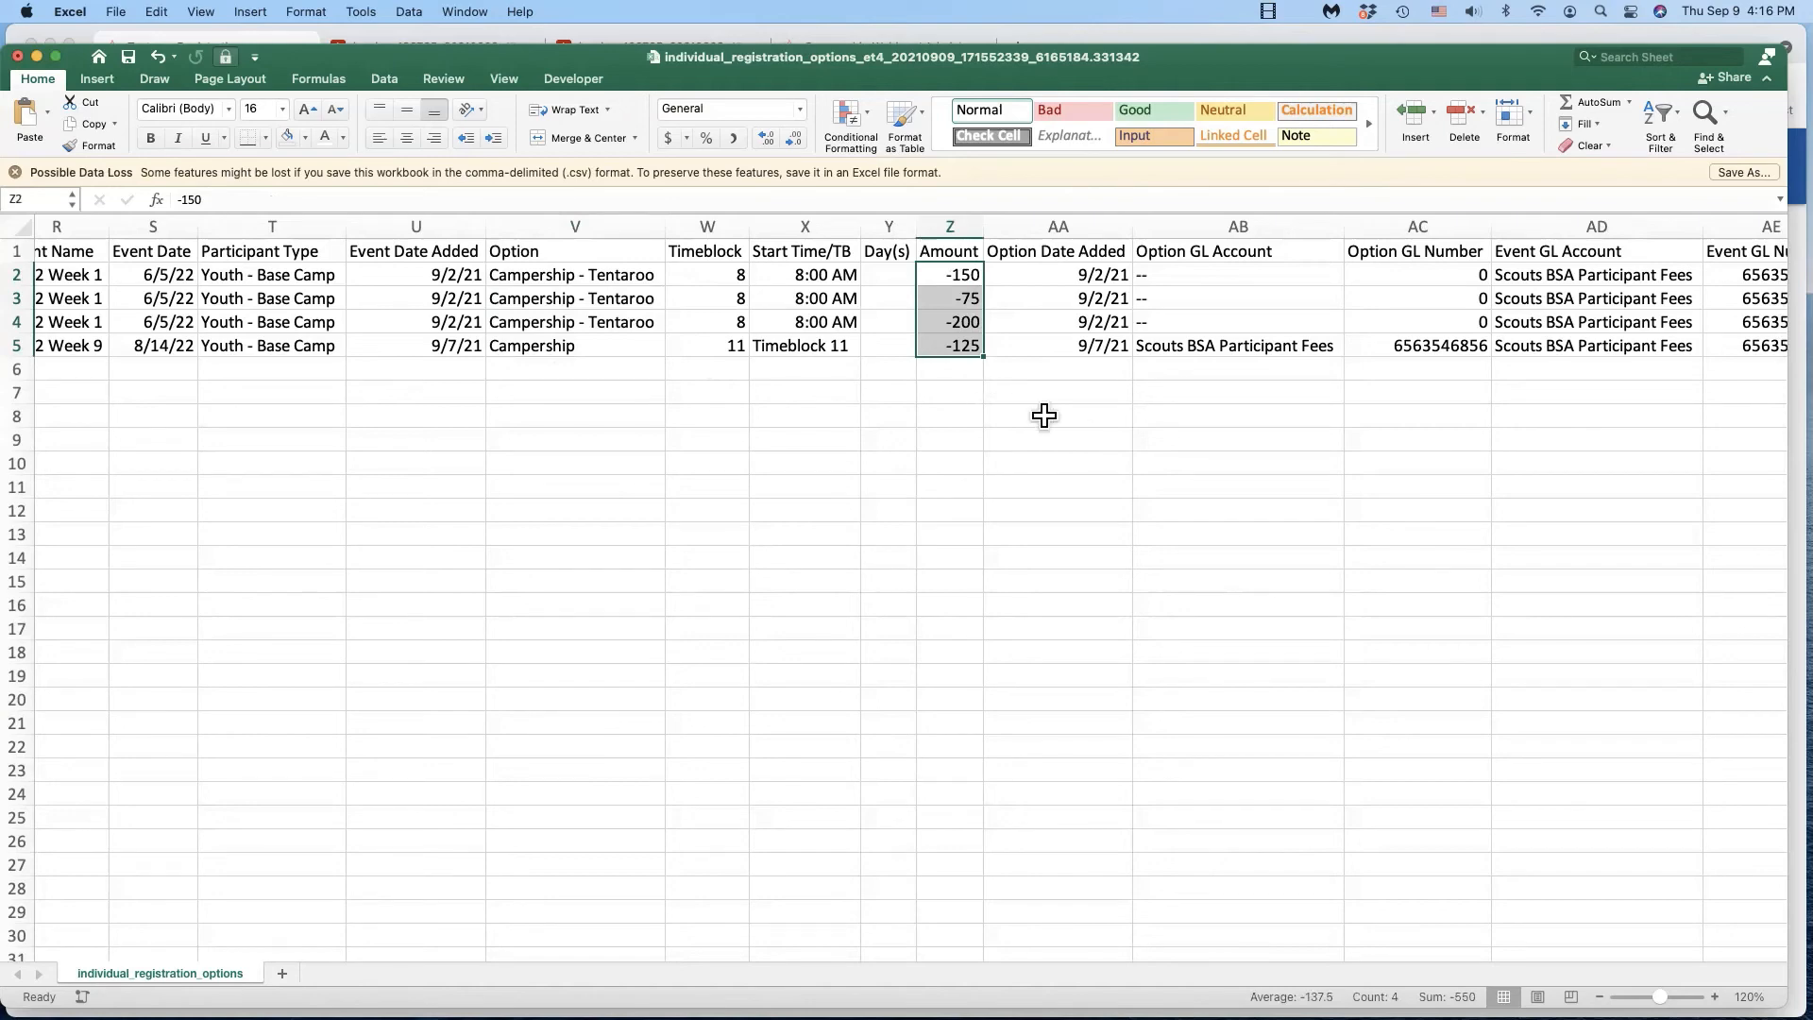
- Highlight the Option GL Account and Option GL Number entries, and review the event GL, group and contact columns
scroll(1102, 380, right, 3)
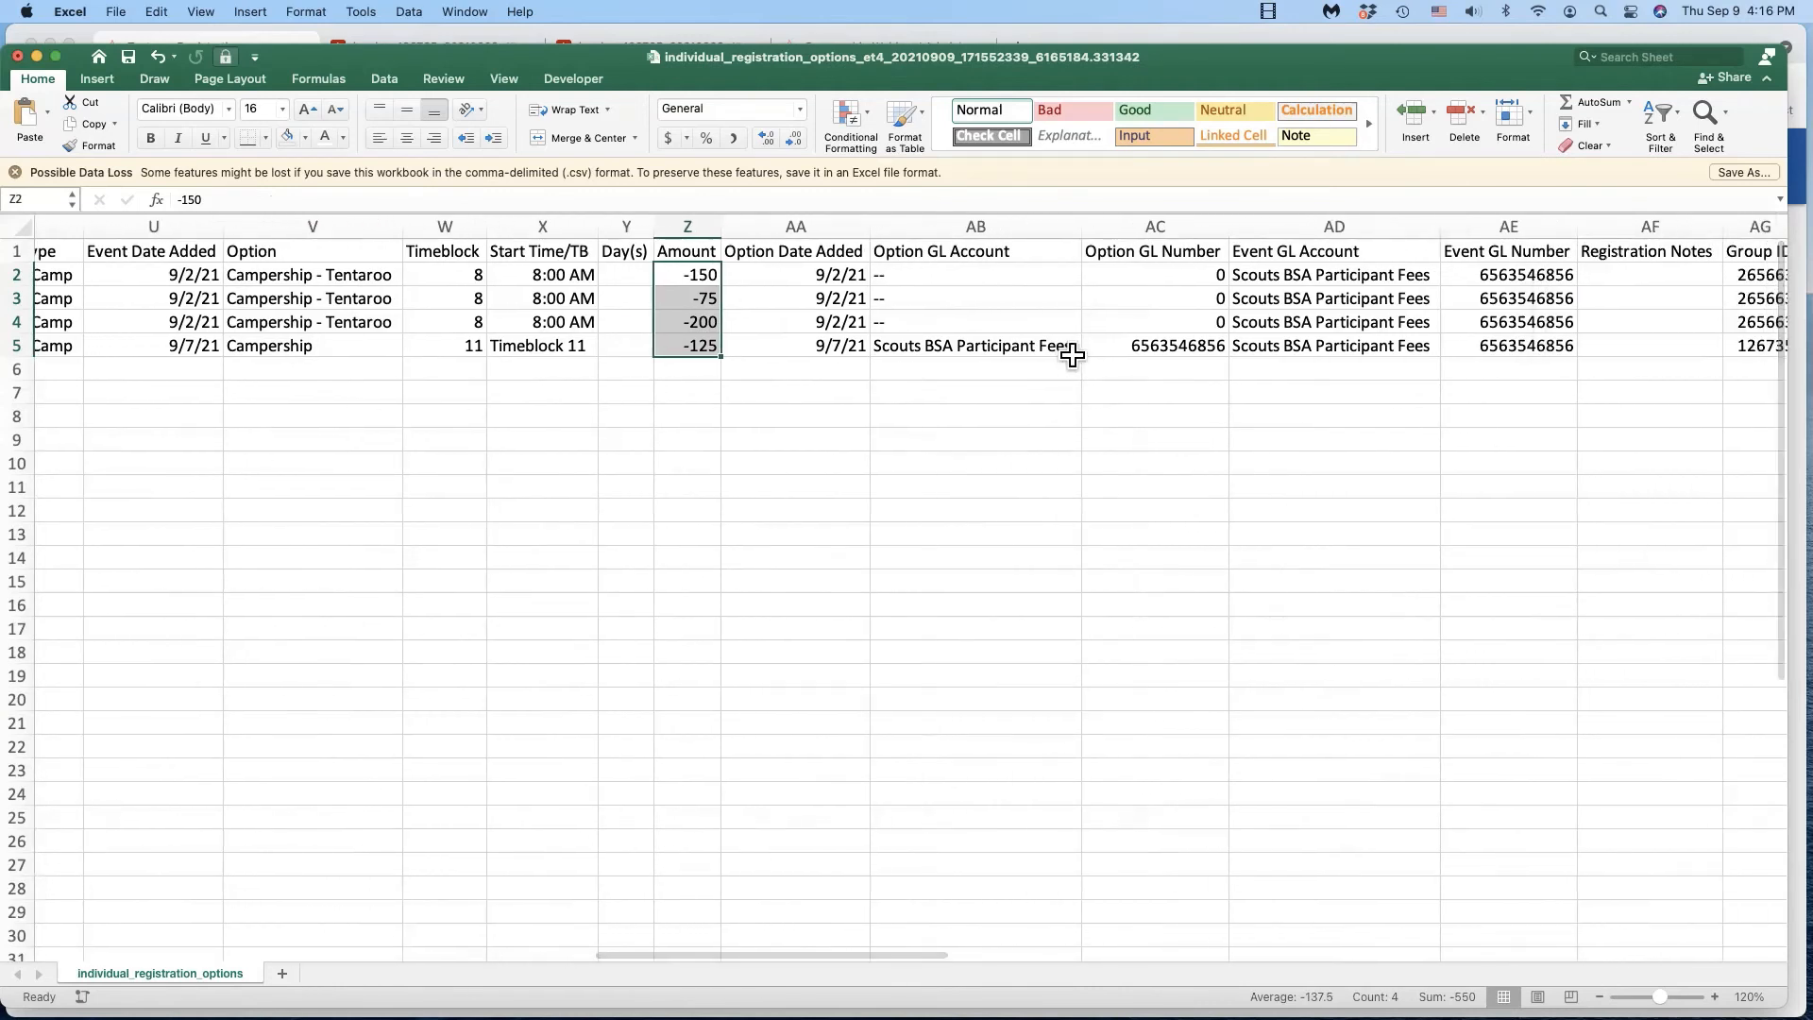
scroll(1009, 293, left, 1)
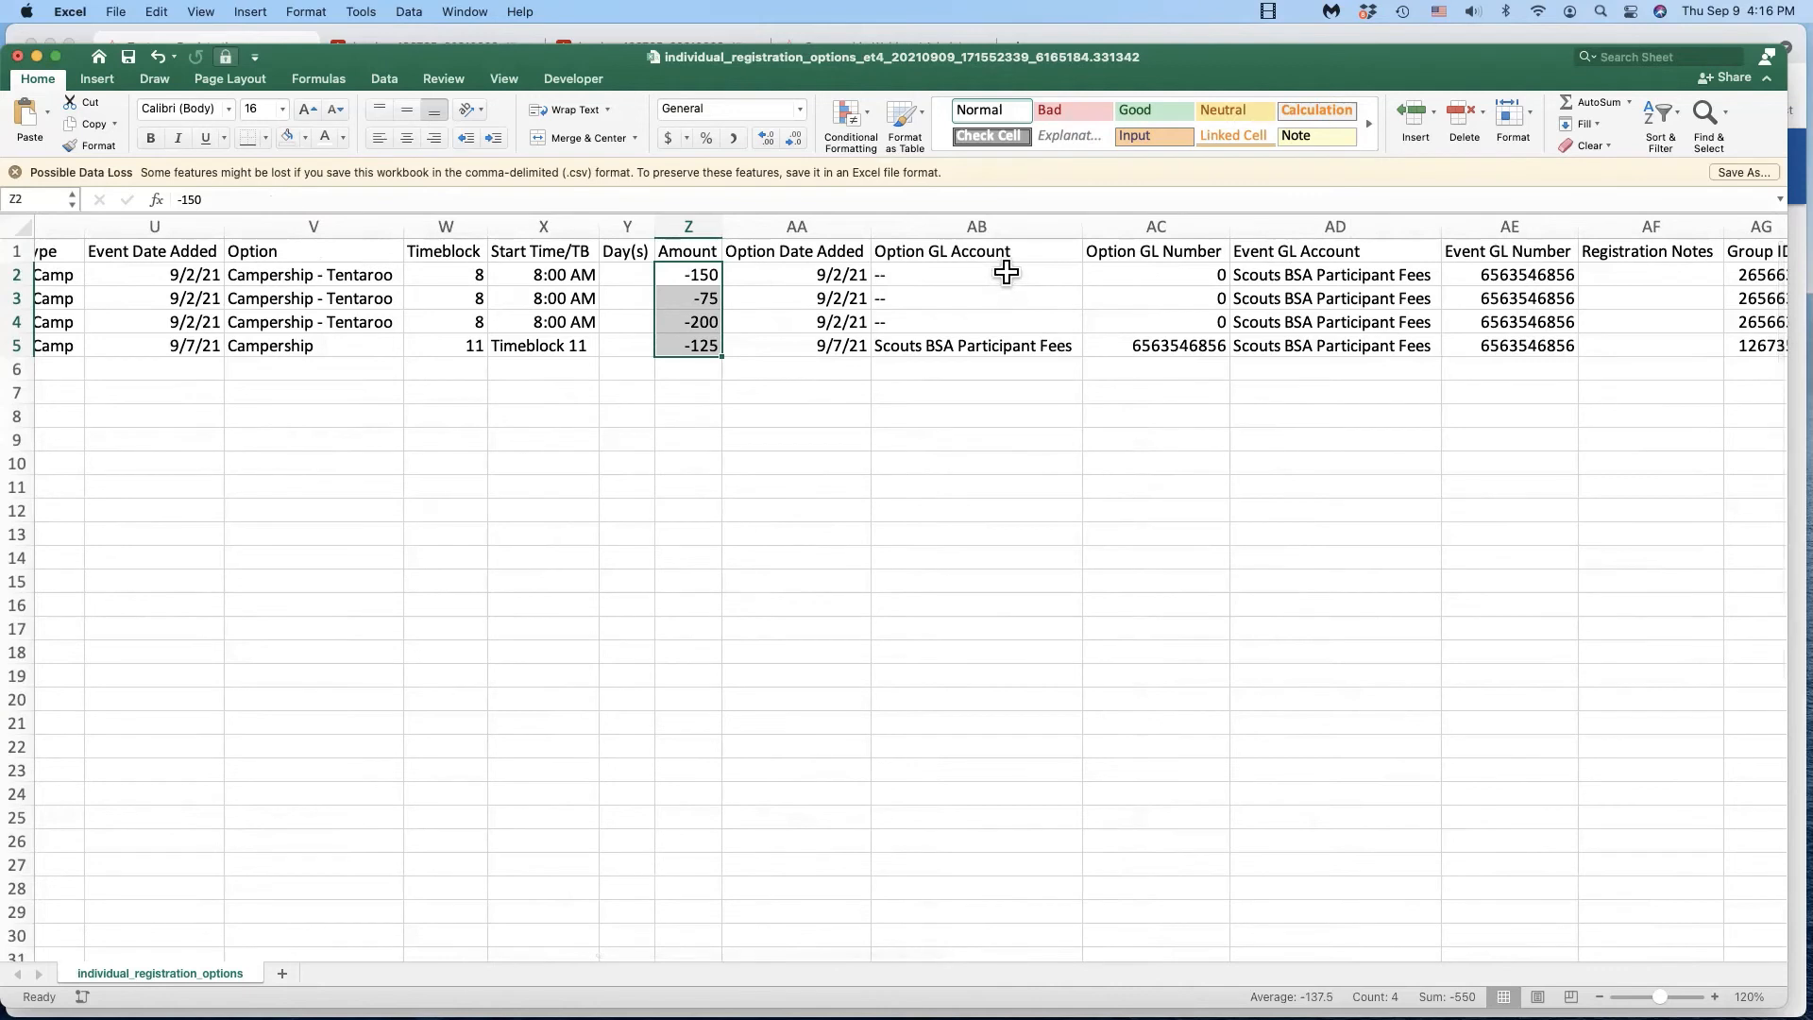
drag(1005, 273, 1142, 350)
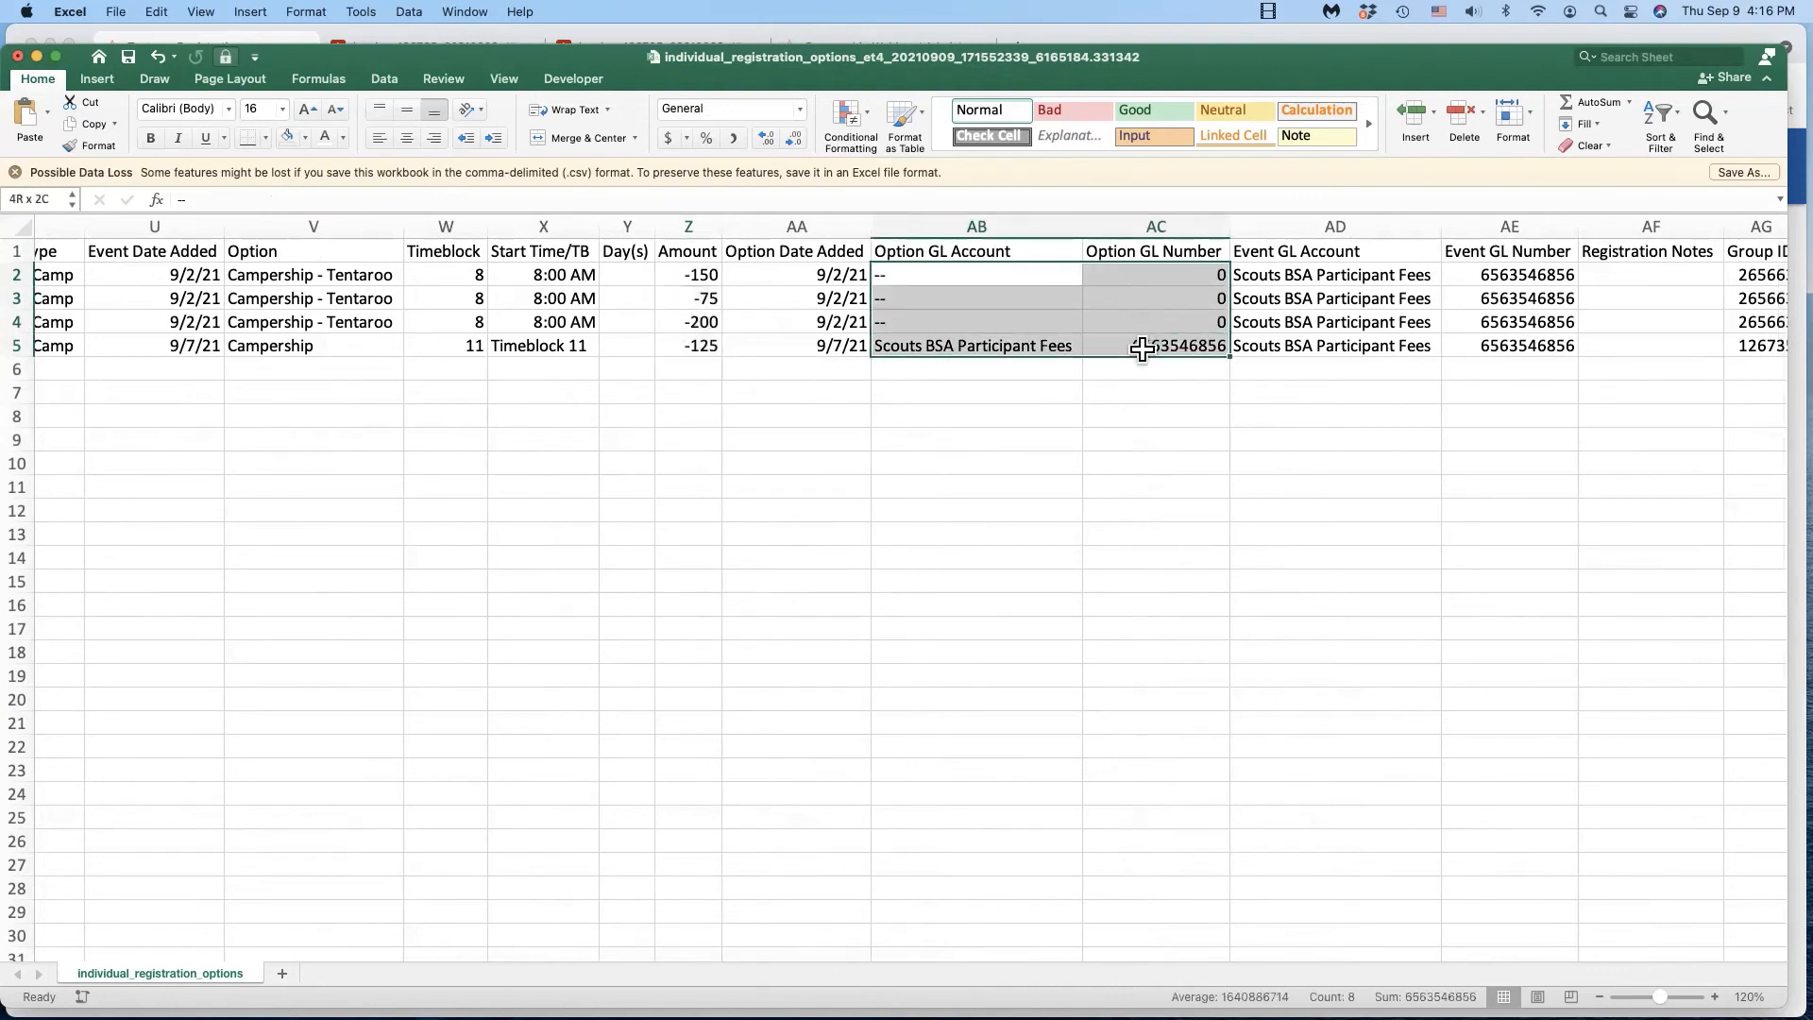
scroll(1146, 351, right, 1)
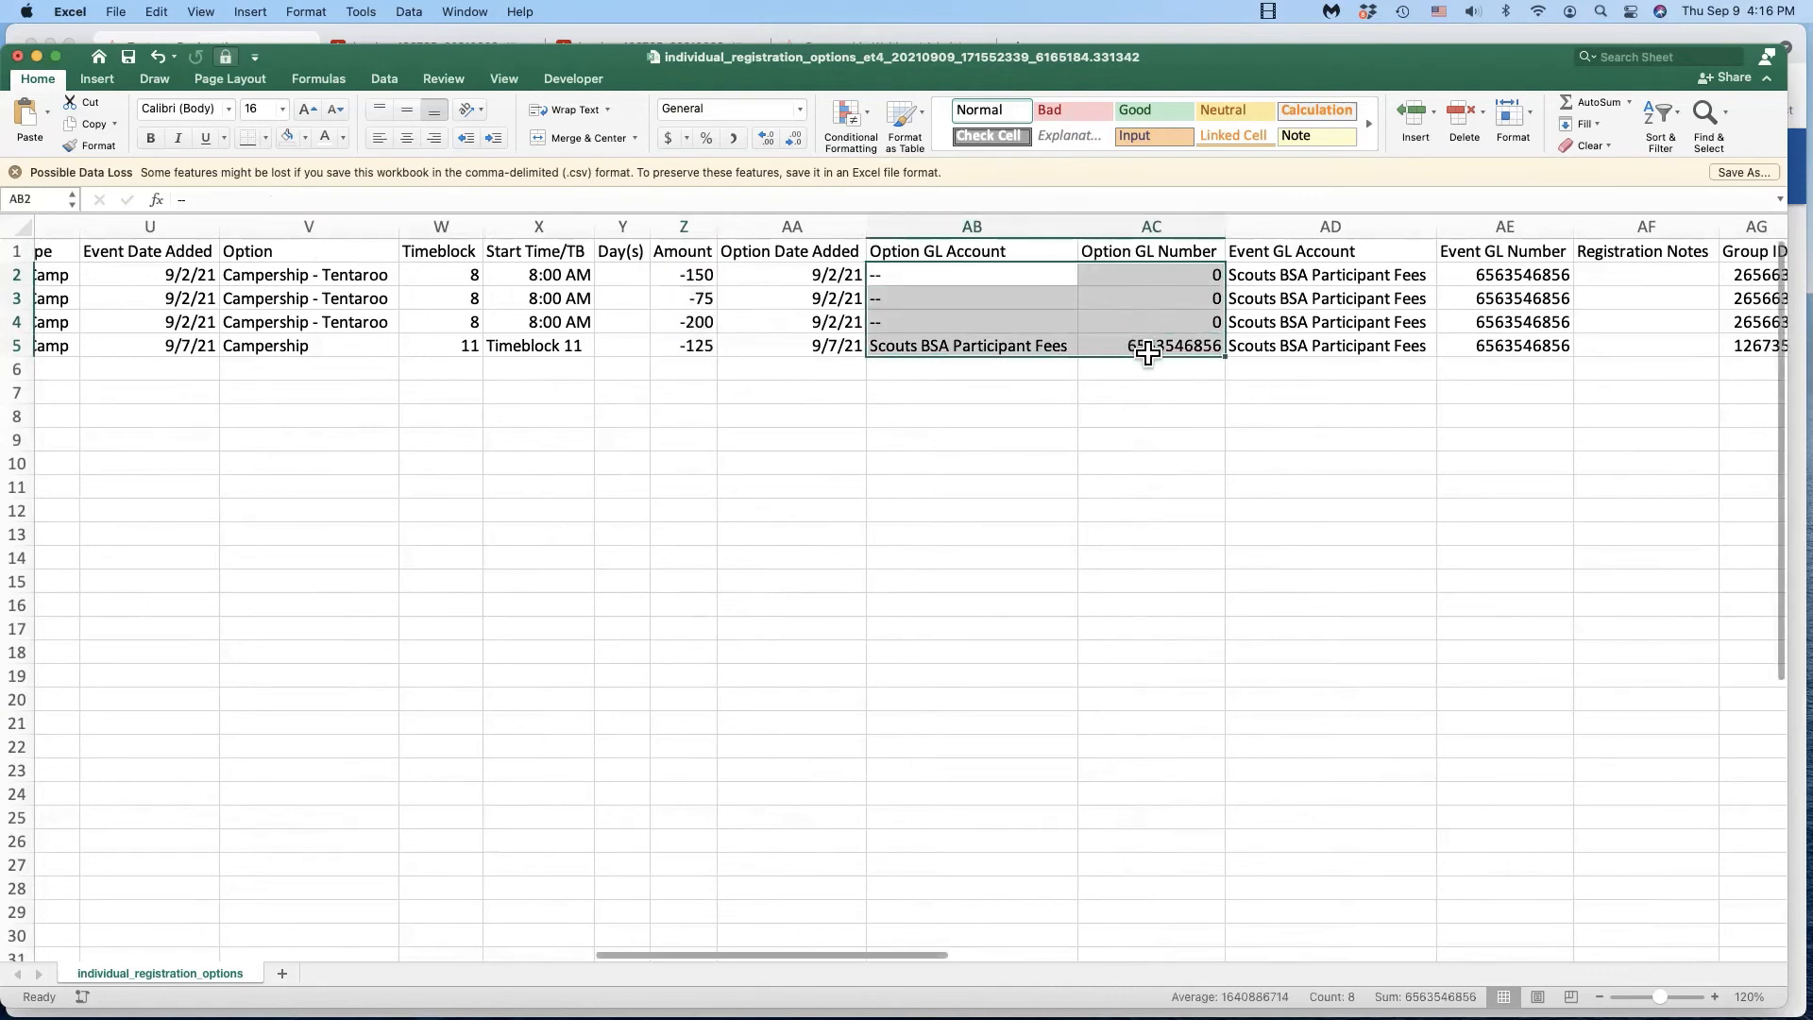
click(1181, 391)
scroll(1181, 368, right, 5)
scroll(1186, 361, right, 10)
- Close the report spreadsheet without saving and switch to Keynote, advancing from the Agenda to the Other Uses - Discounts slide
key(super+w)
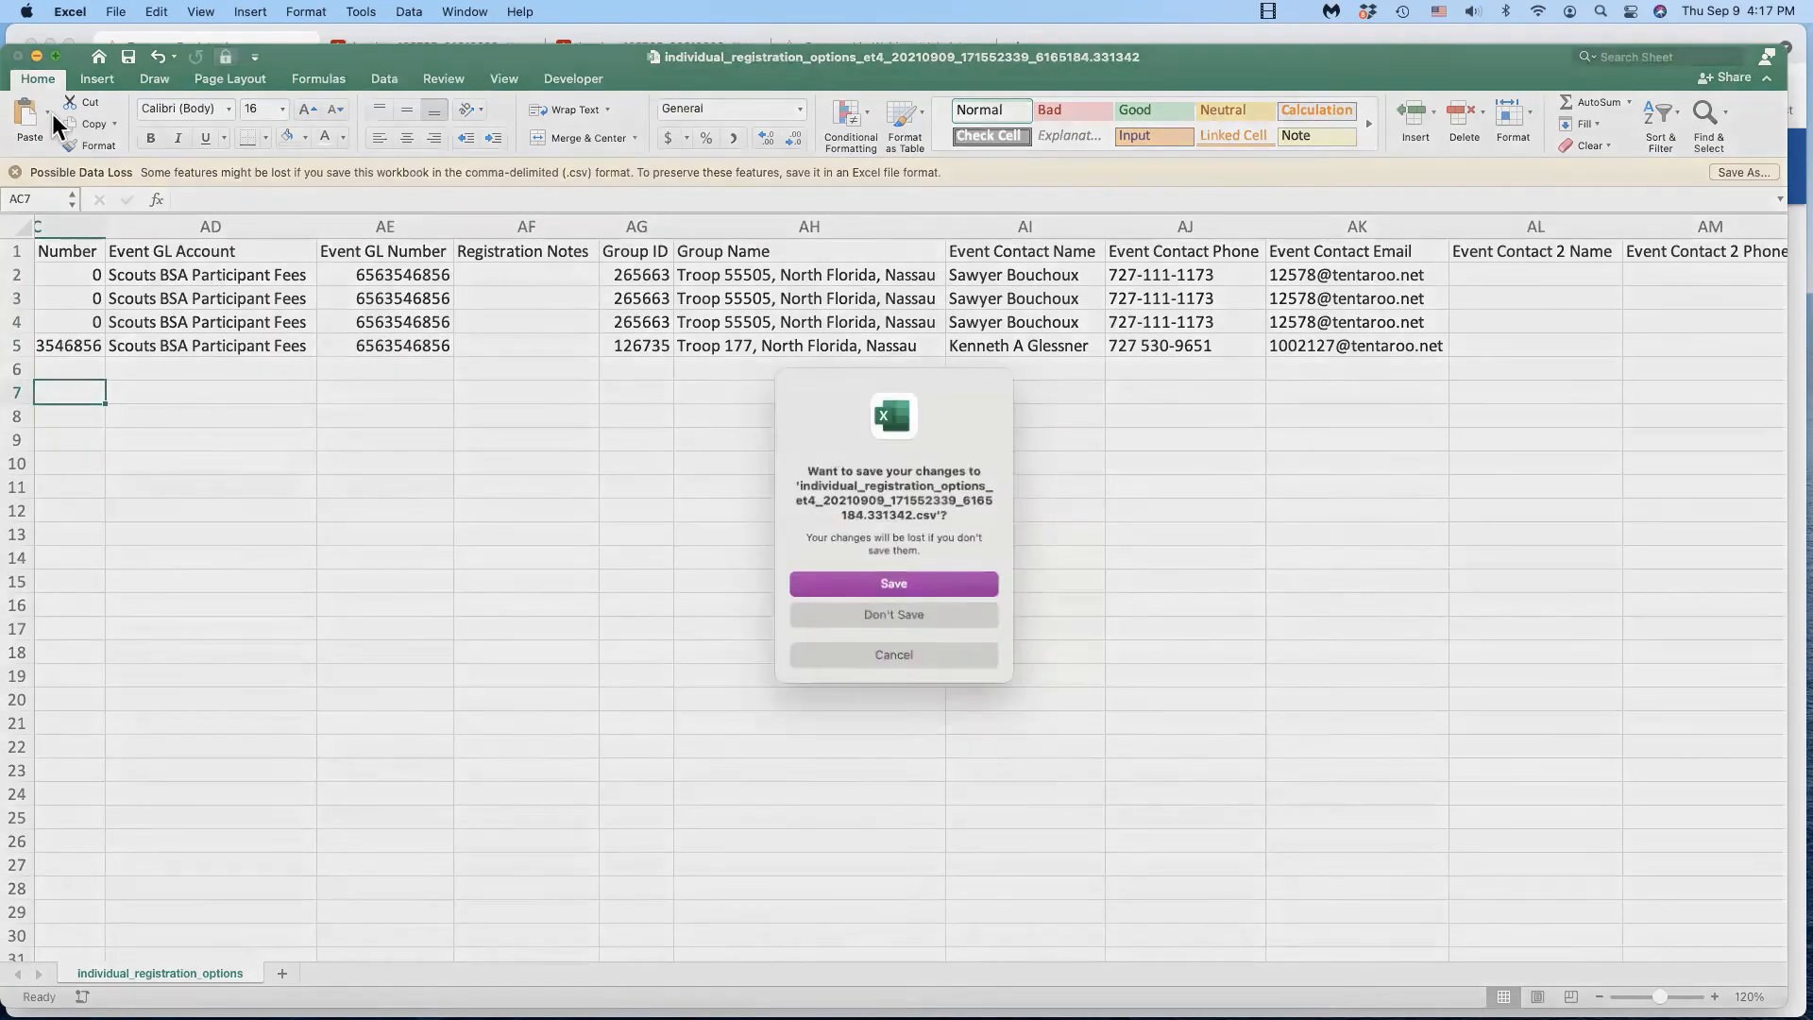
click(932, 623)
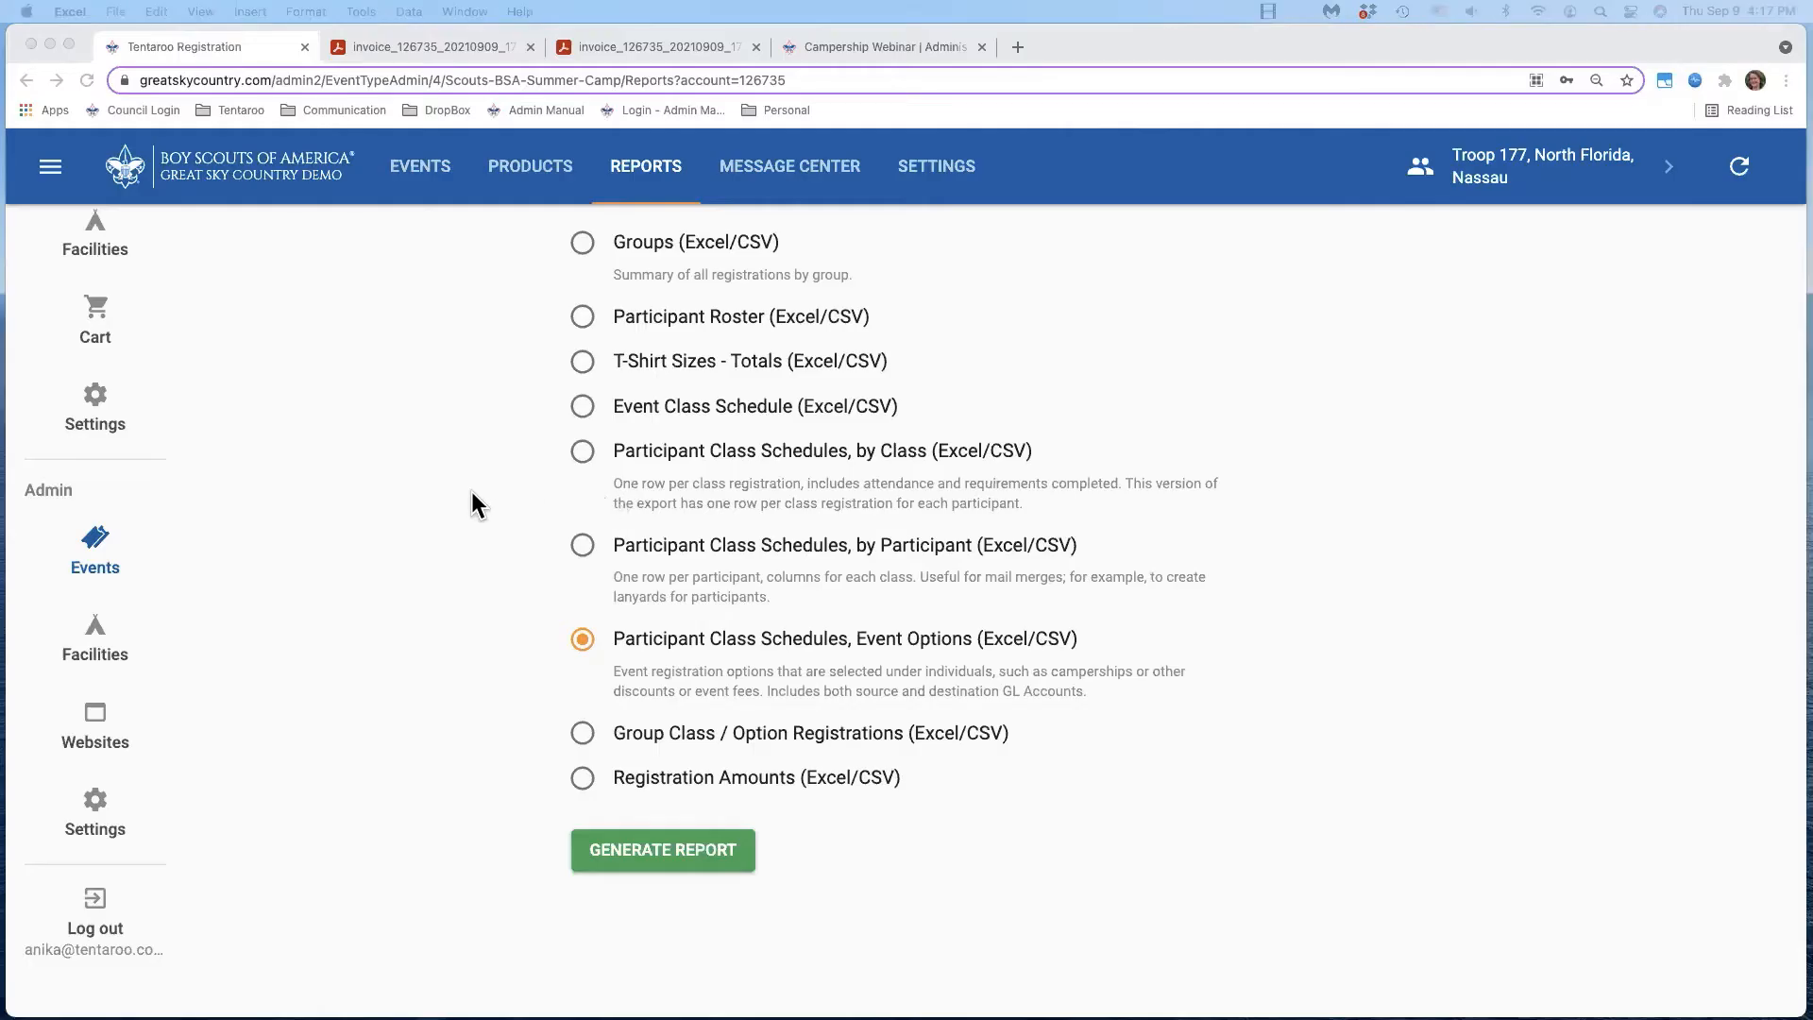
click(462, 505)
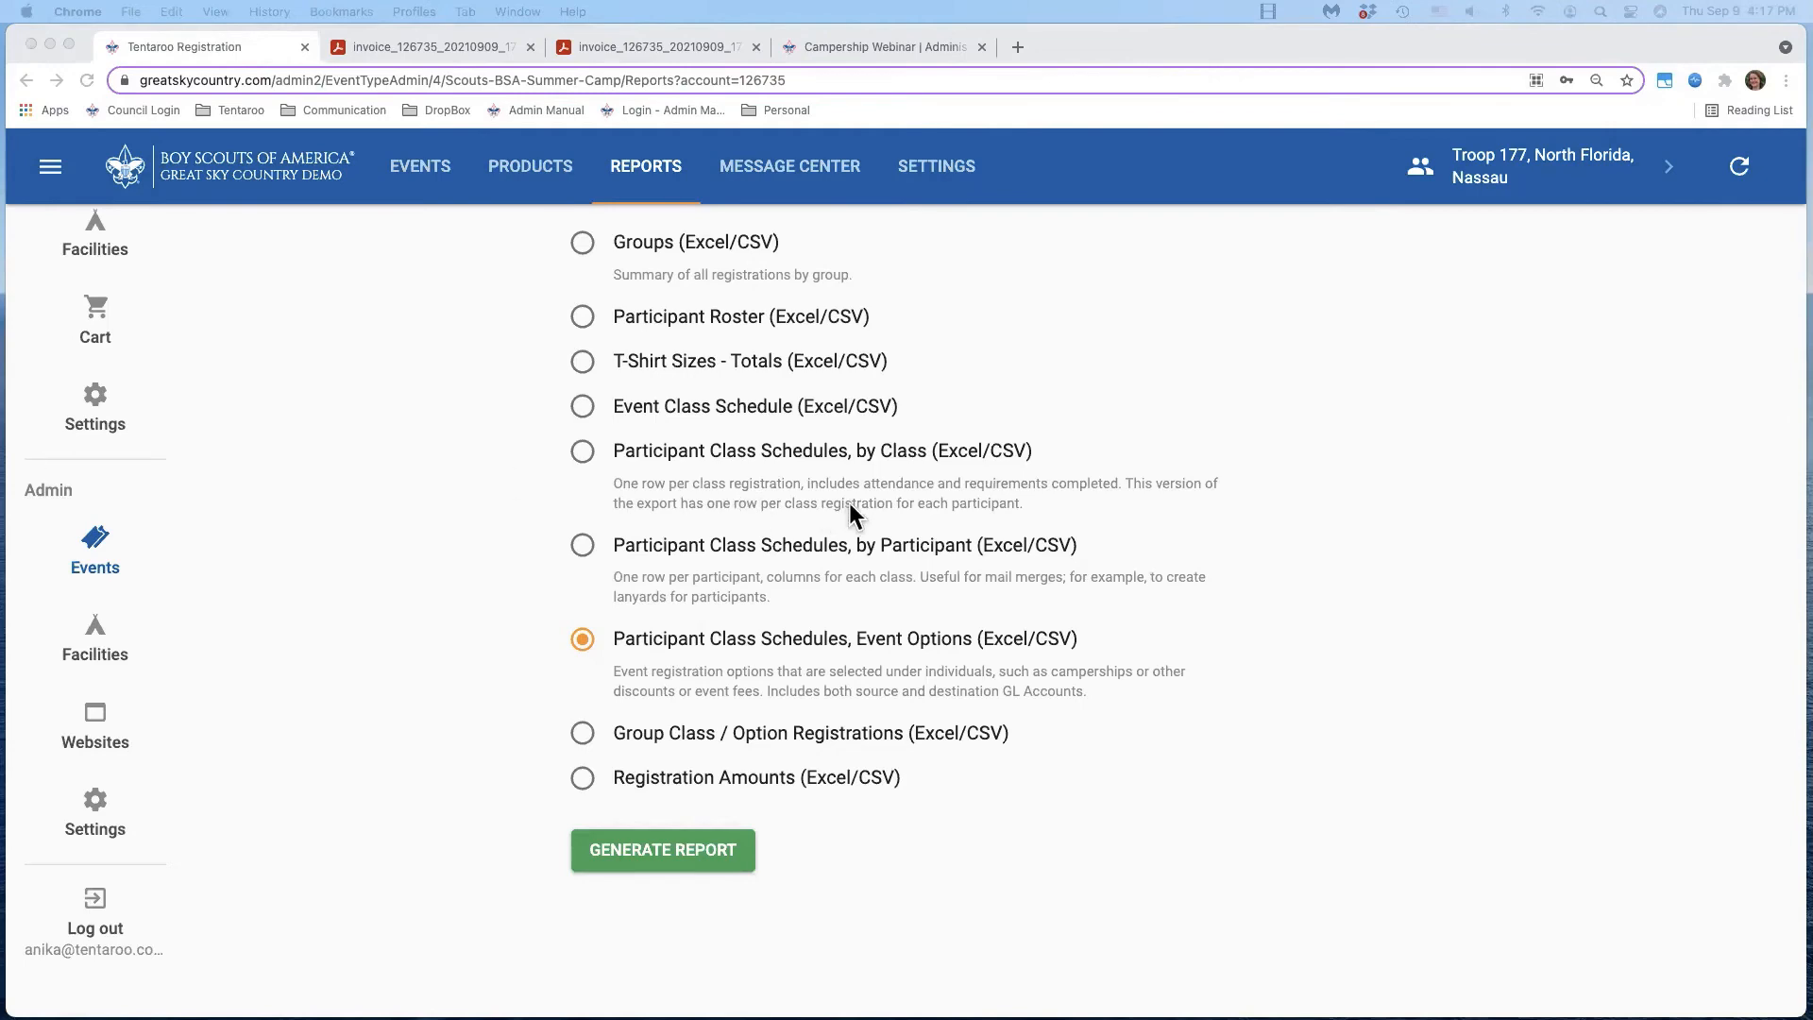
key(ctrl+Left)
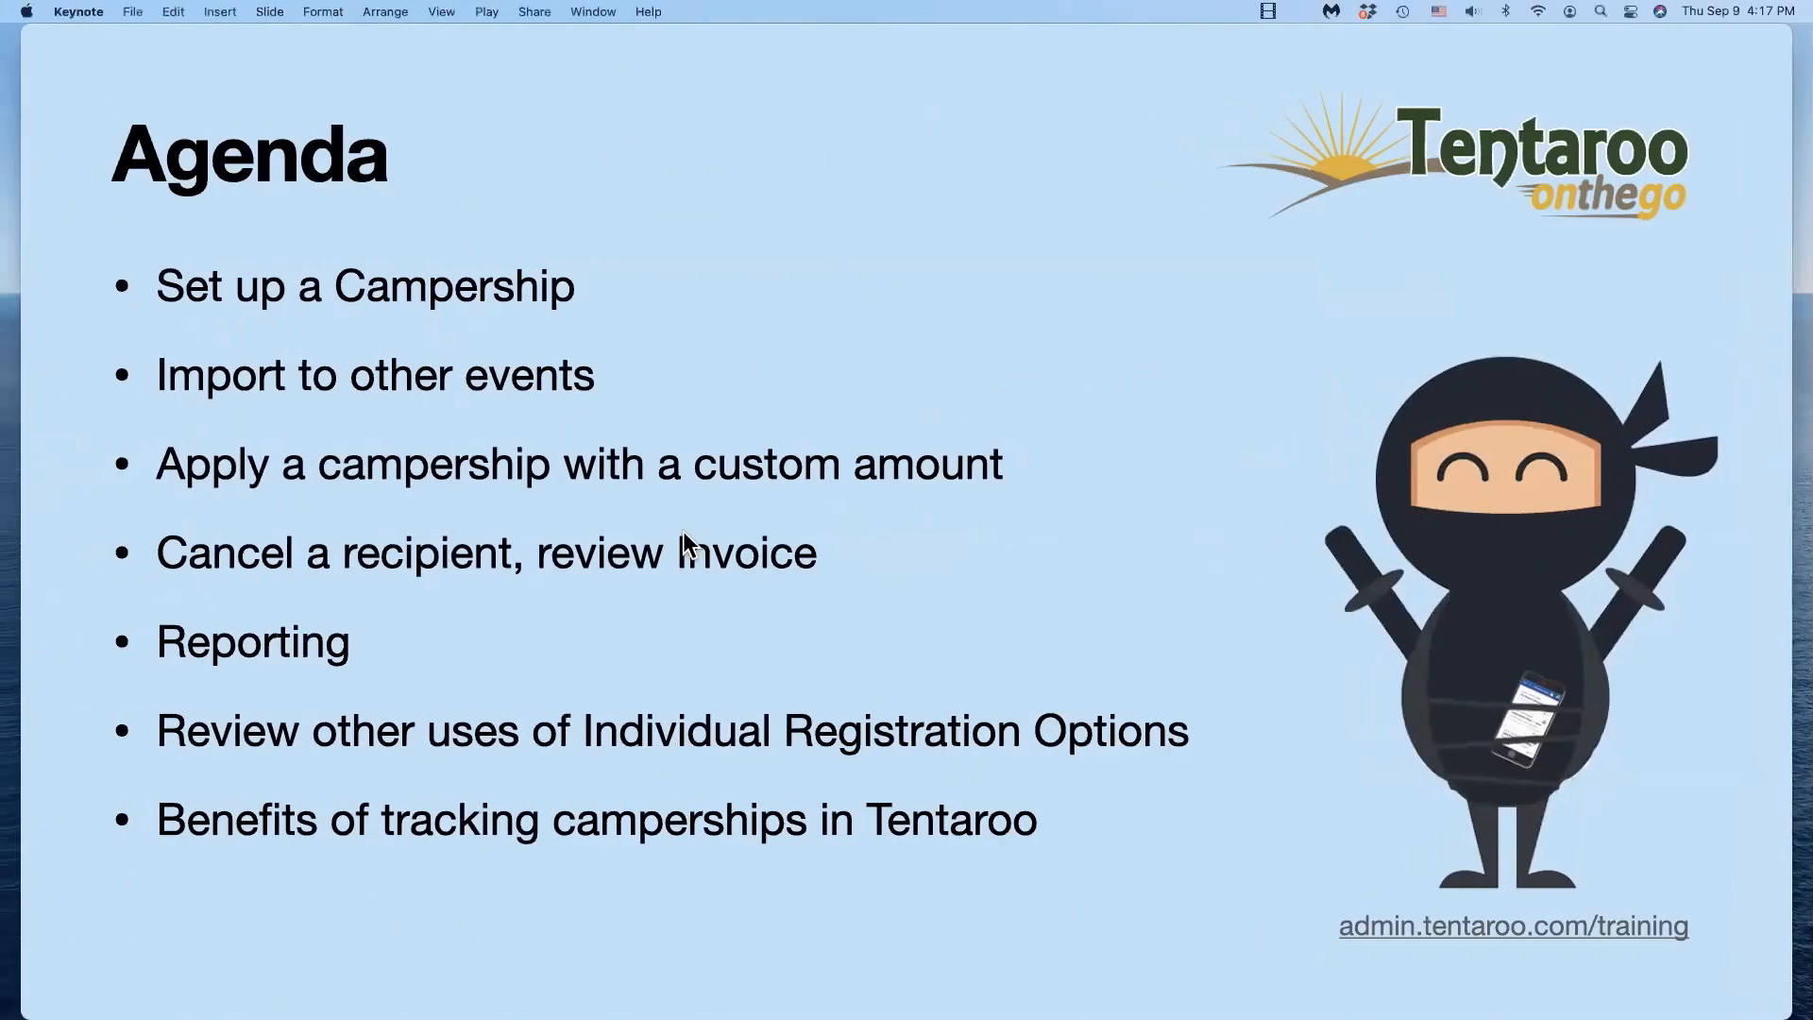
key(Right)
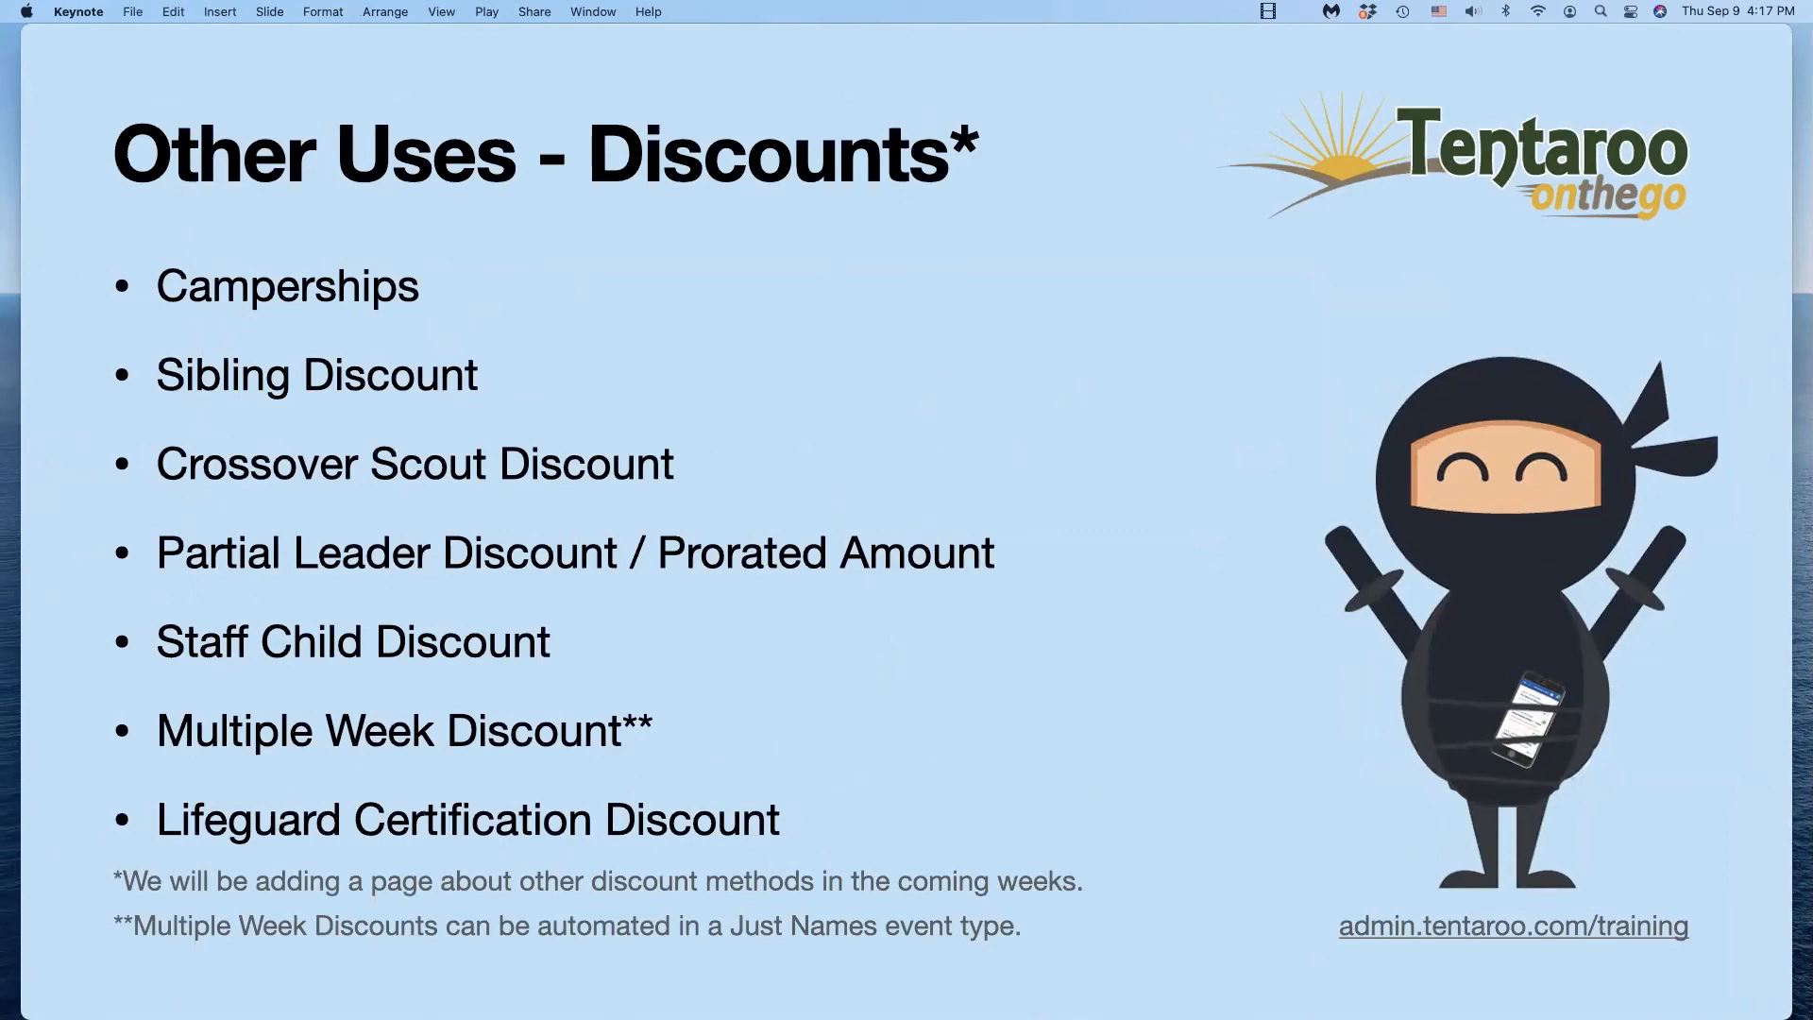